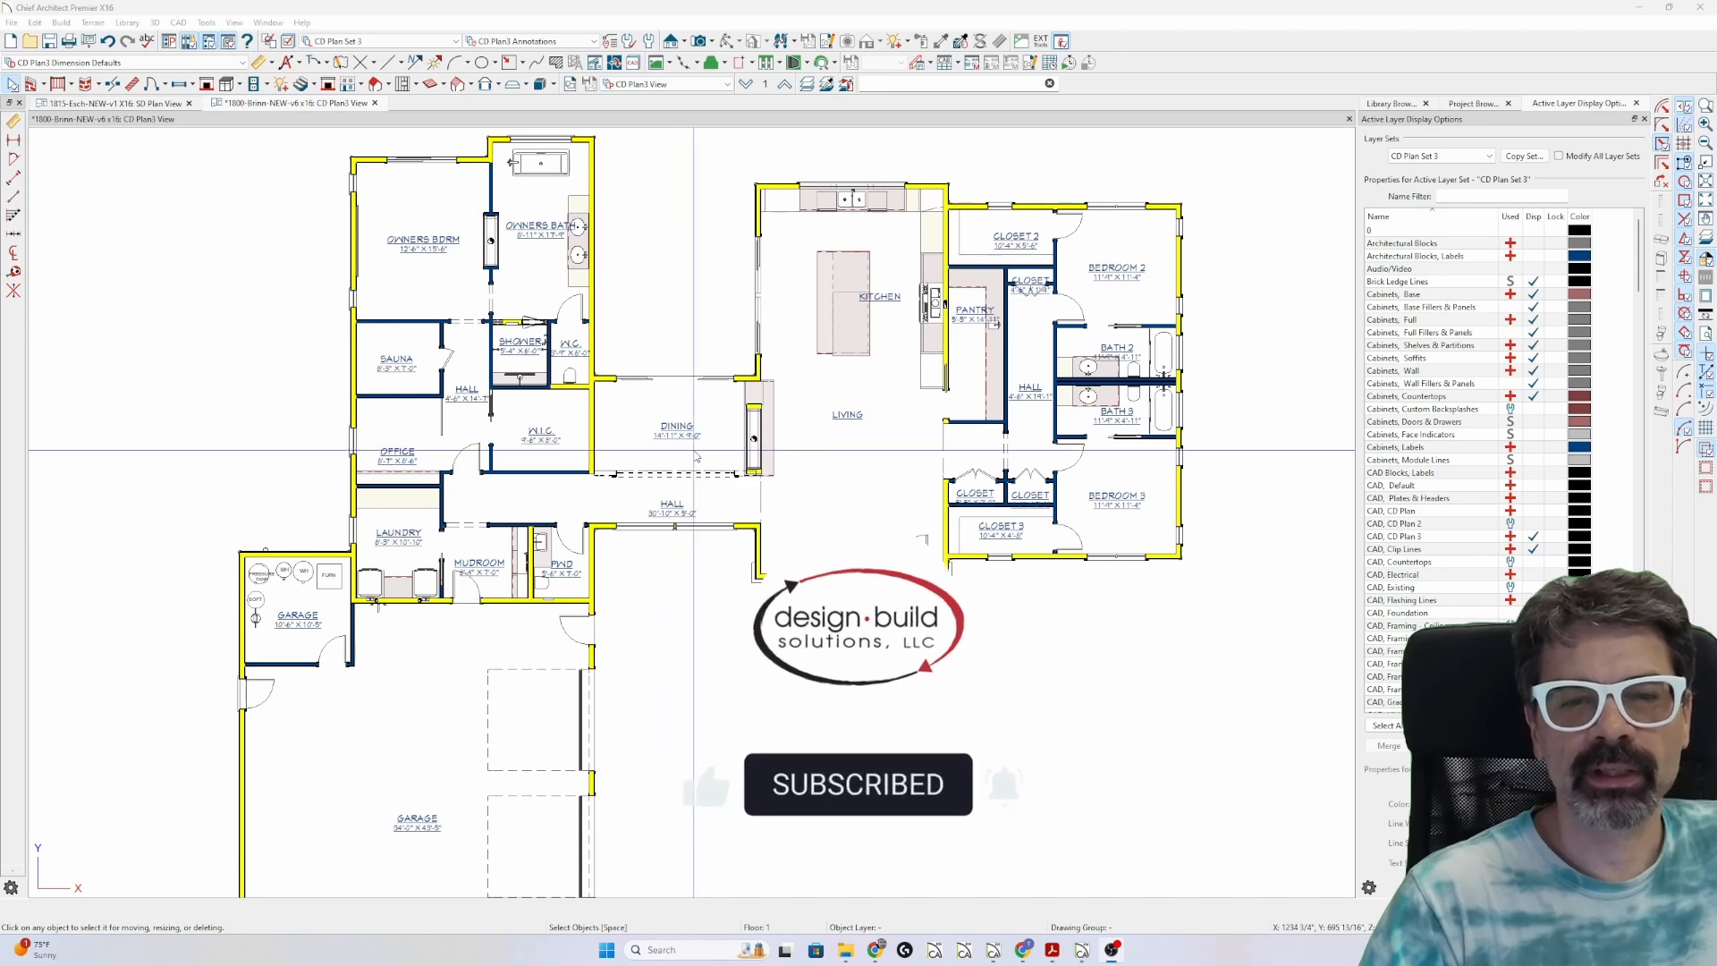
- Leave the open wall type definition and wall specification without applying changes, and clear the wall selection
{"action": "scroll", "coordinate": [687, 389], "scroll_direction": "up", "scroll_amount": 1}
{"action": "scroll", "coordinate": [686, 389], "scroll_direction": "up", "scroll_amount": 1}
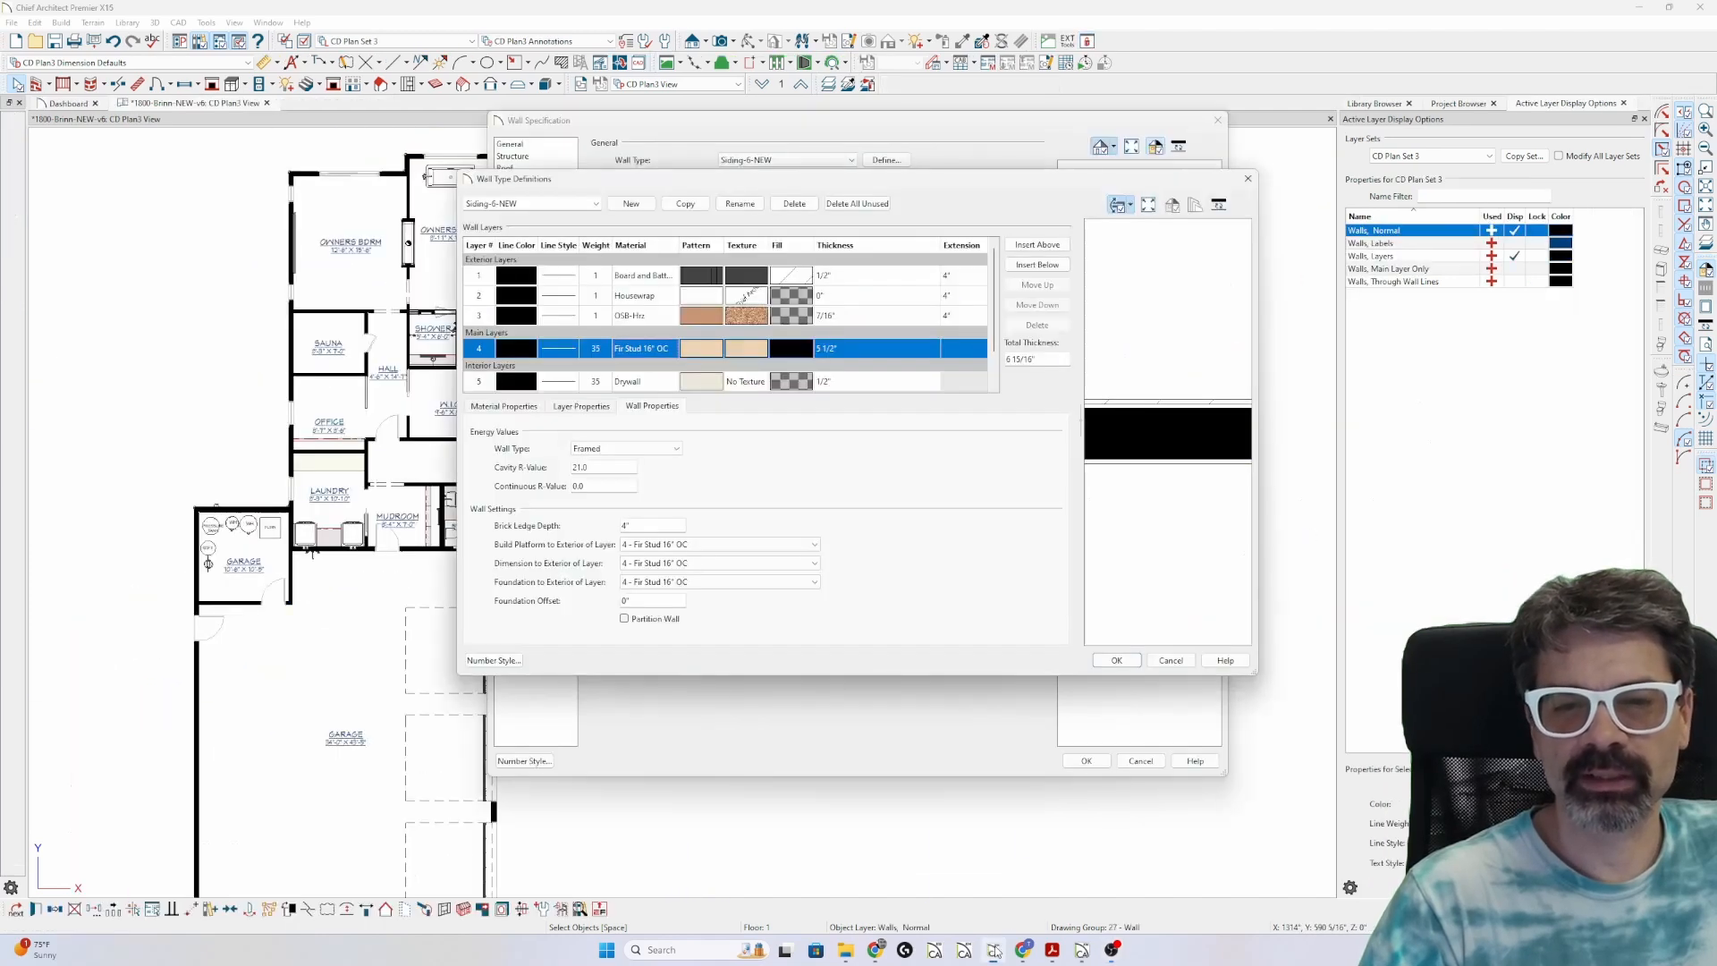
{"action": "left_click", "coordinate": [1170, 660]}
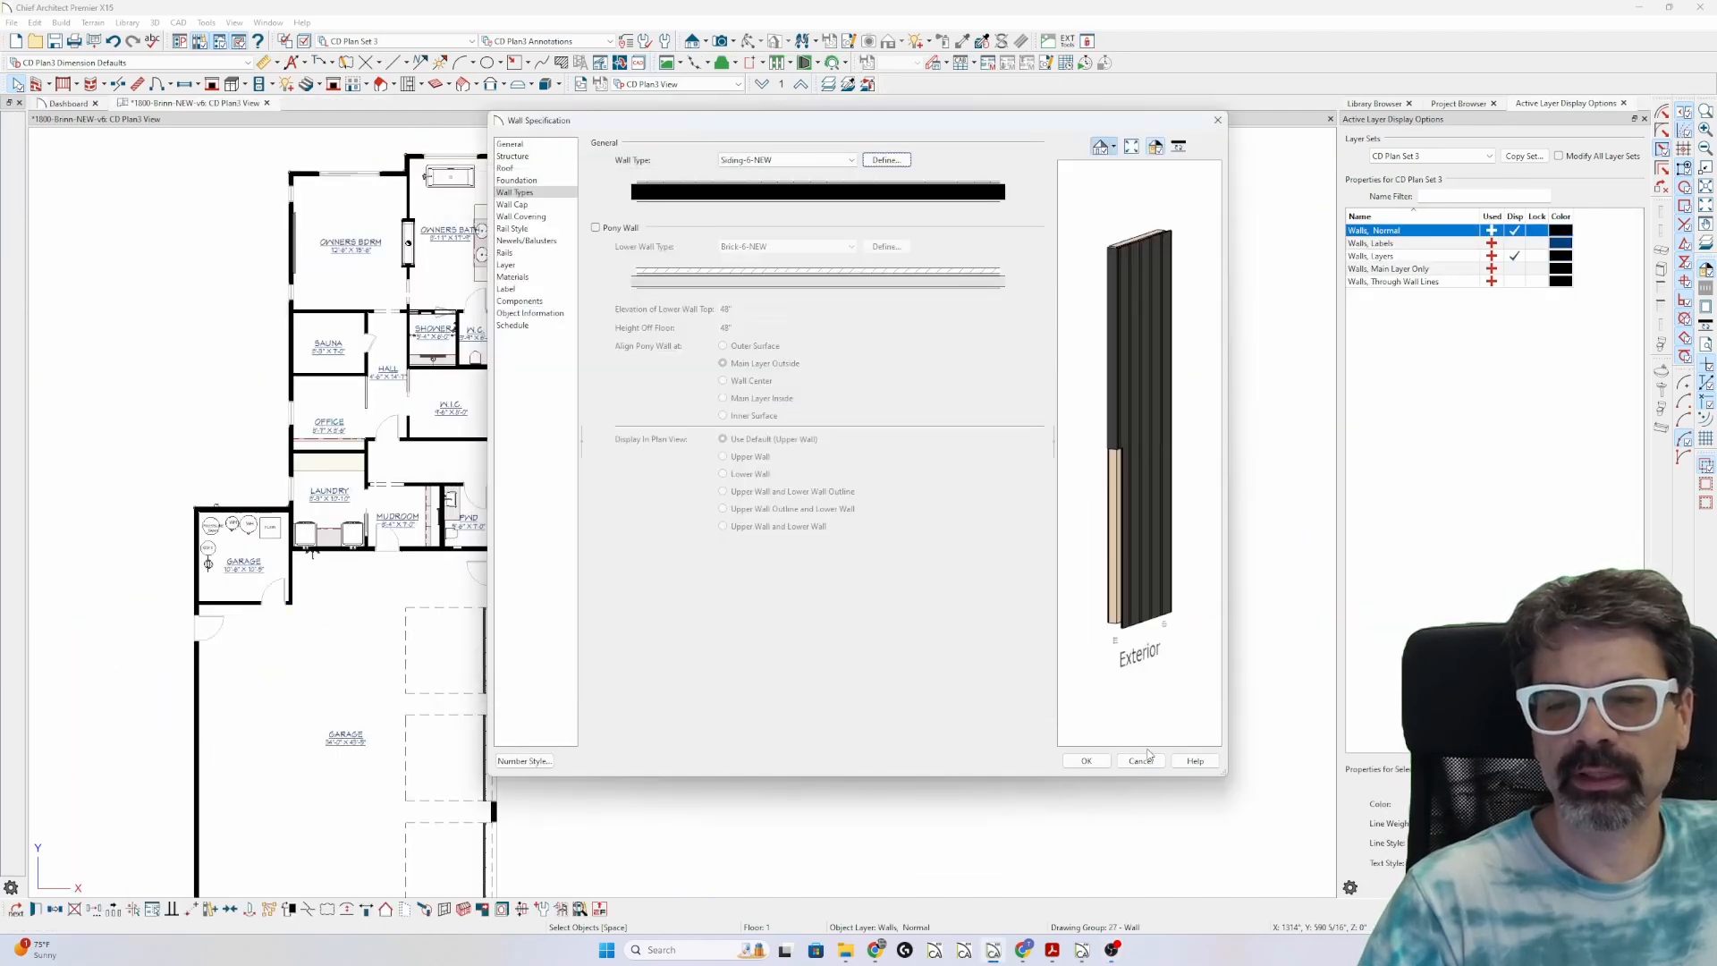
{"action": "left_click", "coordinate": [1141, 761]}
{"action": "key", "text": "Escape"}
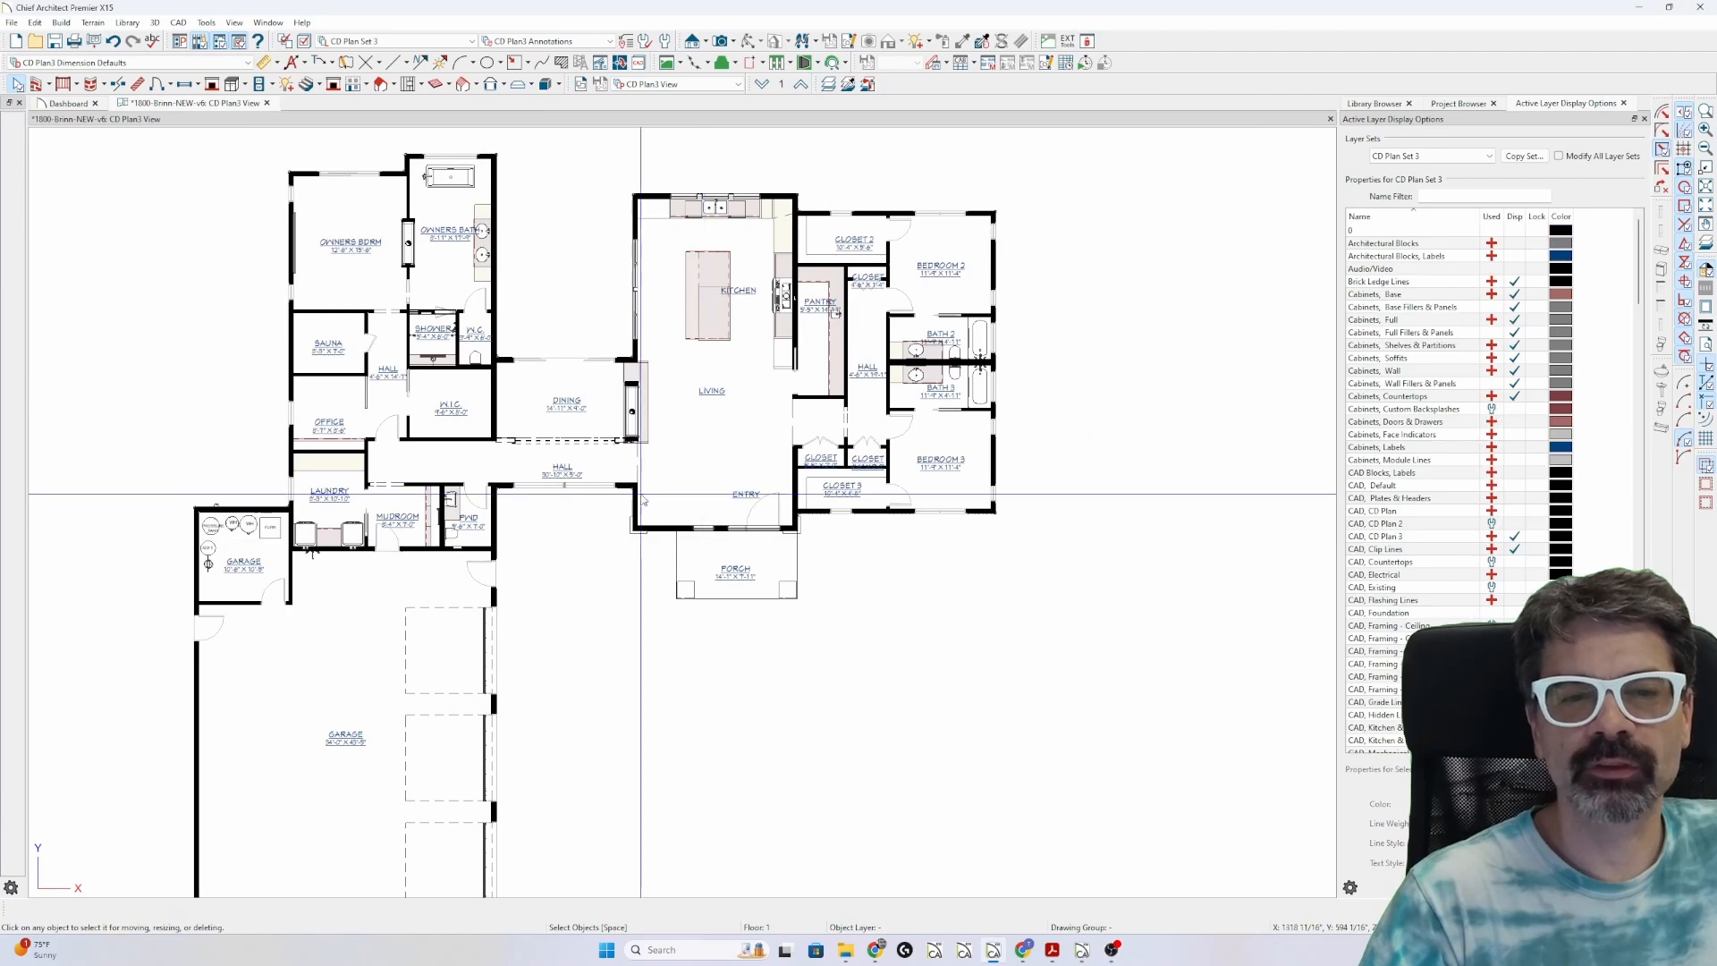
- Examine the fill style and color option of the Fir Stud 16" OC layer in the entry side wall's Siding-6-NEW type
{"action": "scroll", "coordinate": [642, 499], "scroll_direction": "up", "scroll_amount": 2}
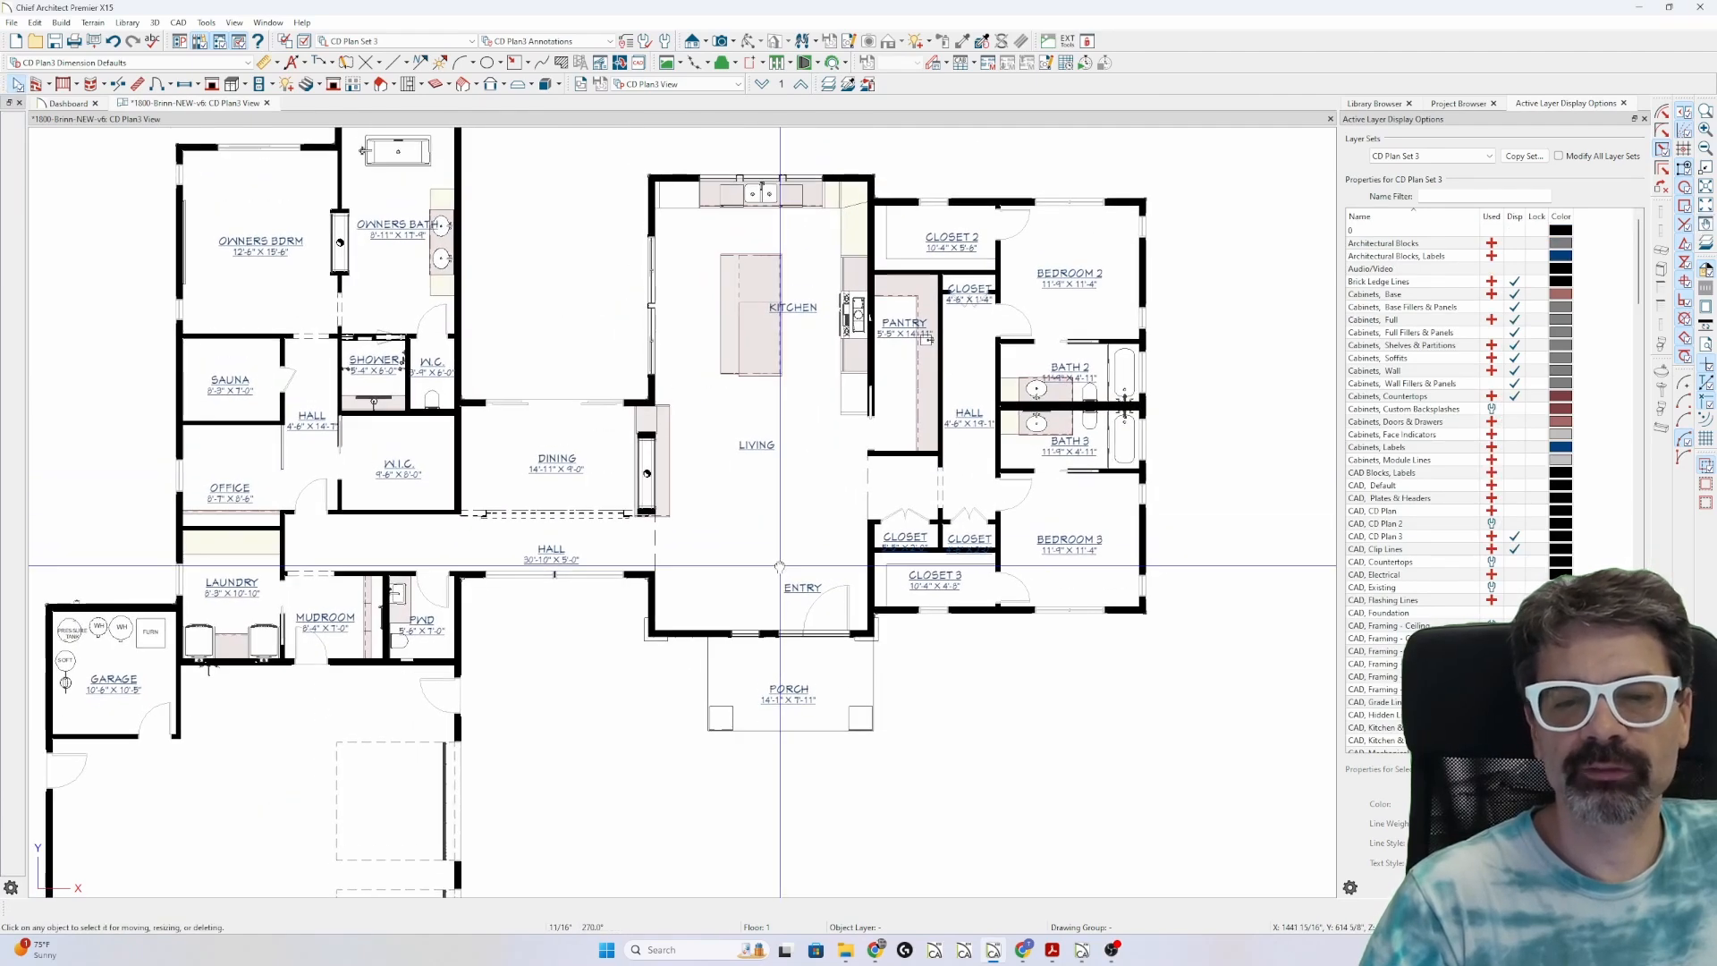
{"action": "left_click", "coordinate": [652, 608]}
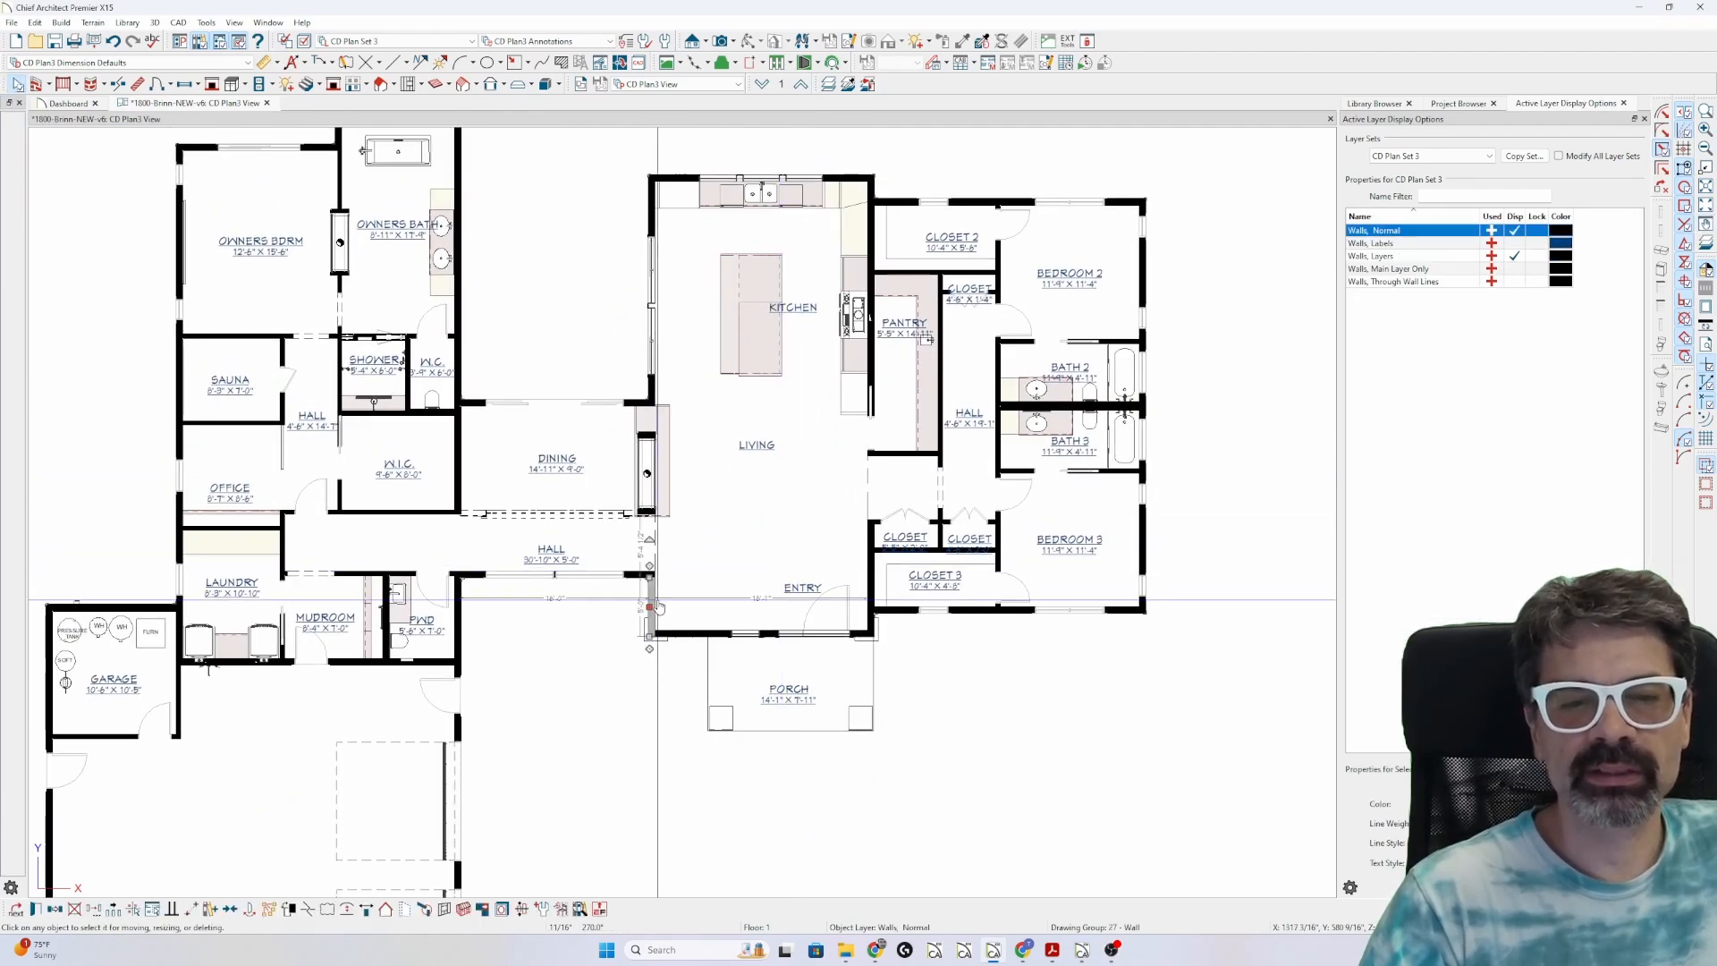
{"action": "double_click", "coordinate": [658, 608]}
{"action": "left_click", "coordinate": [514, 193]}
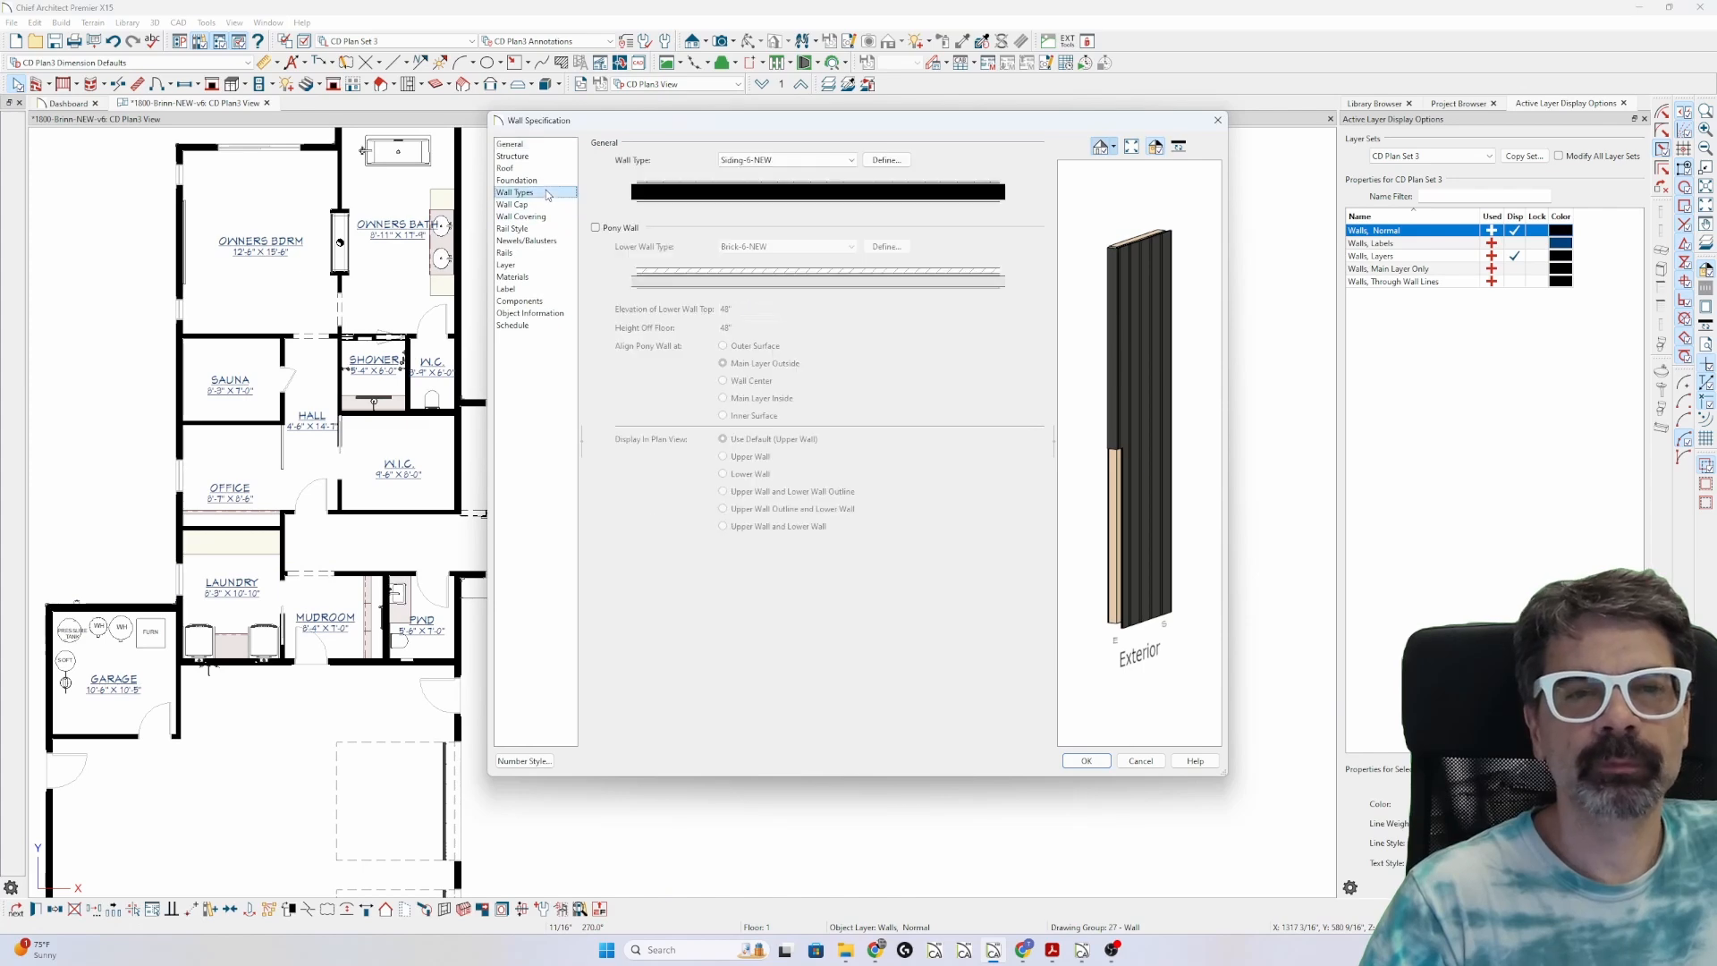
{"action": "left_click", "coordinate": [900, 161]}
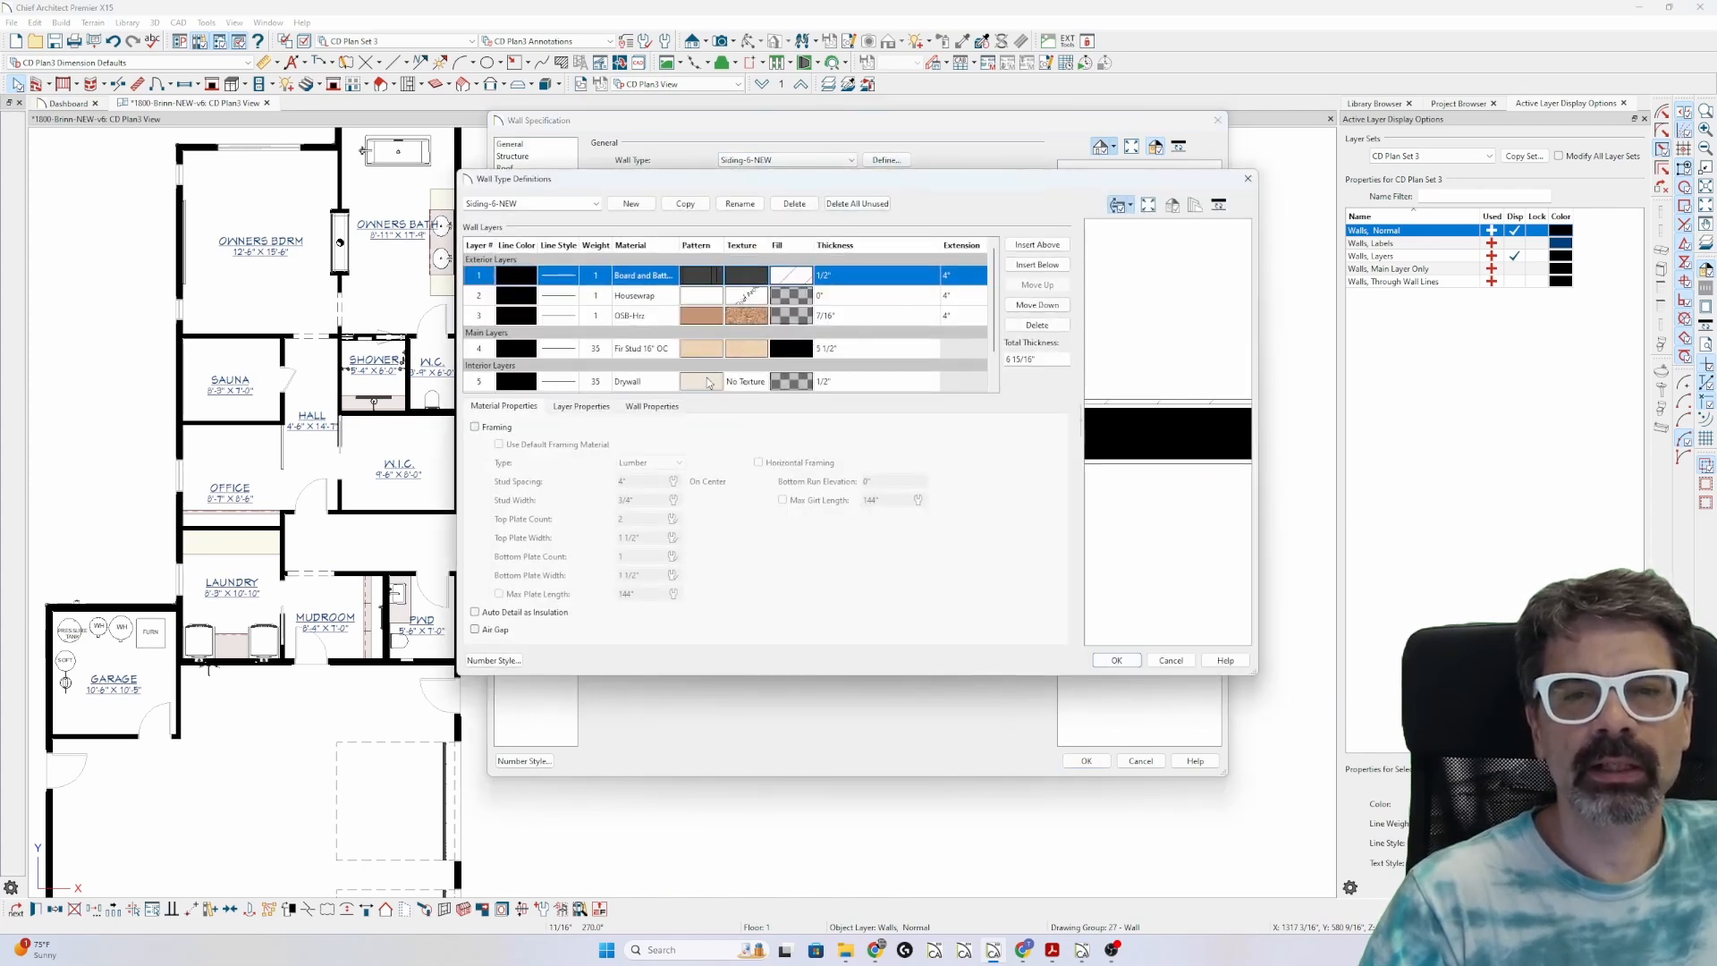
{"action": "left_click", "coordinate": [792, 350]}
{"action": "left_click", "coordinate": [791, 349]}
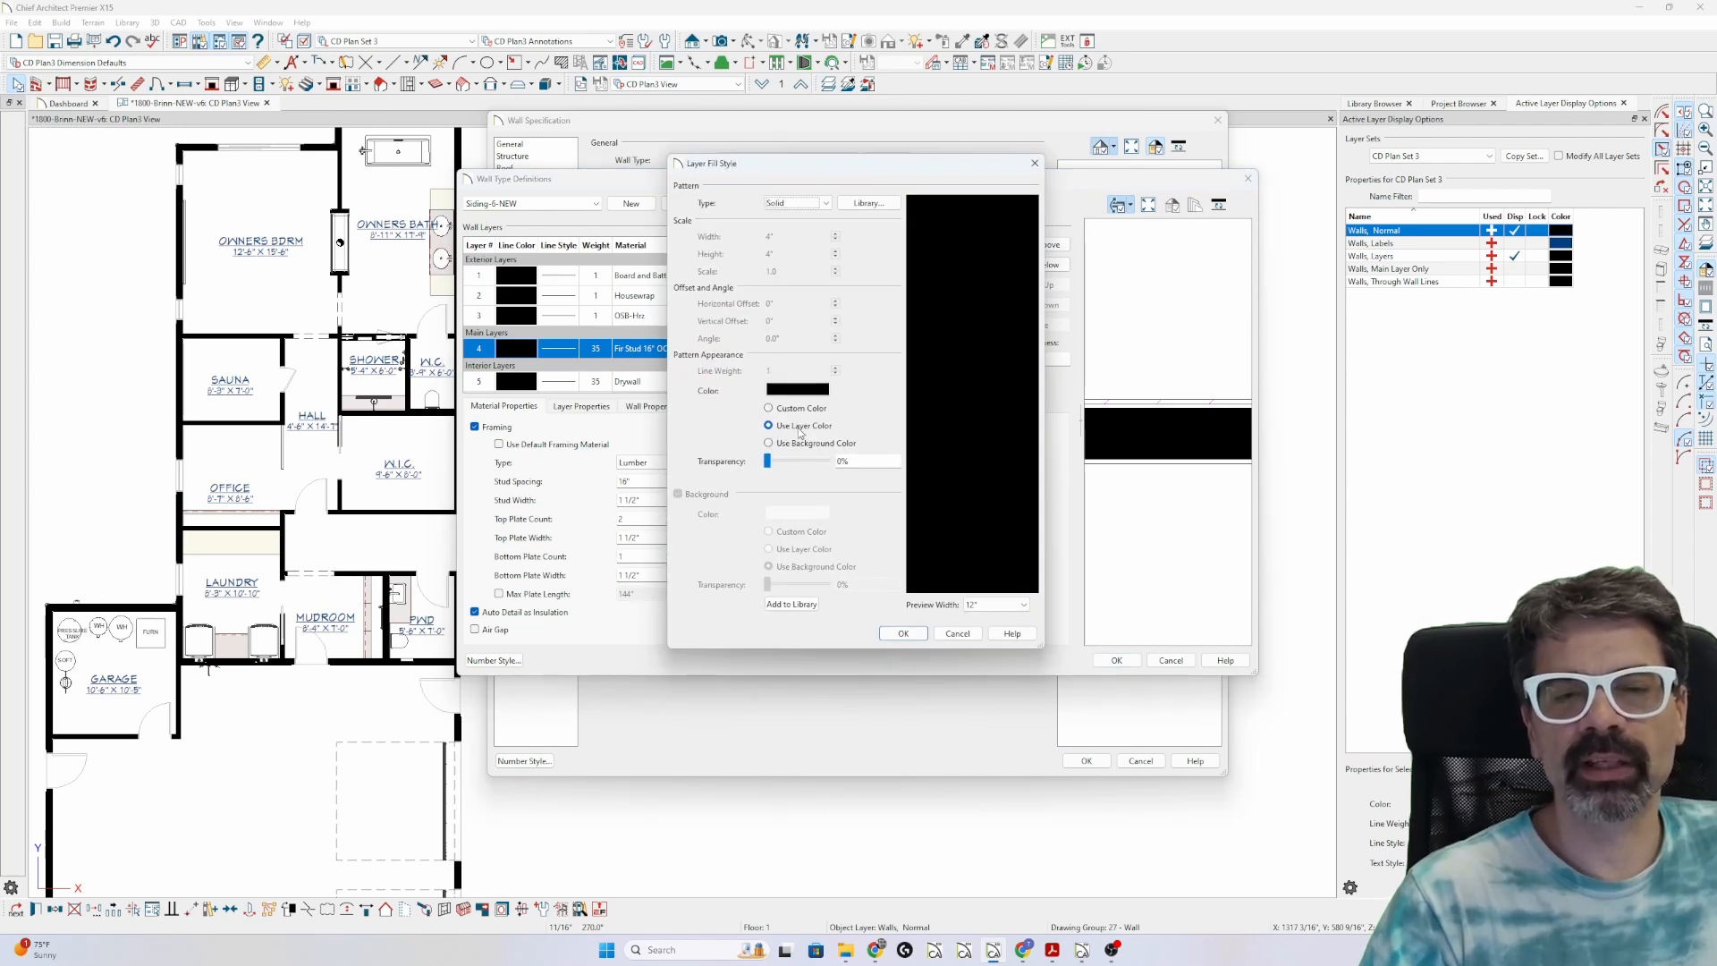
{"action": "left_click", "coordinate": [906, 633]}
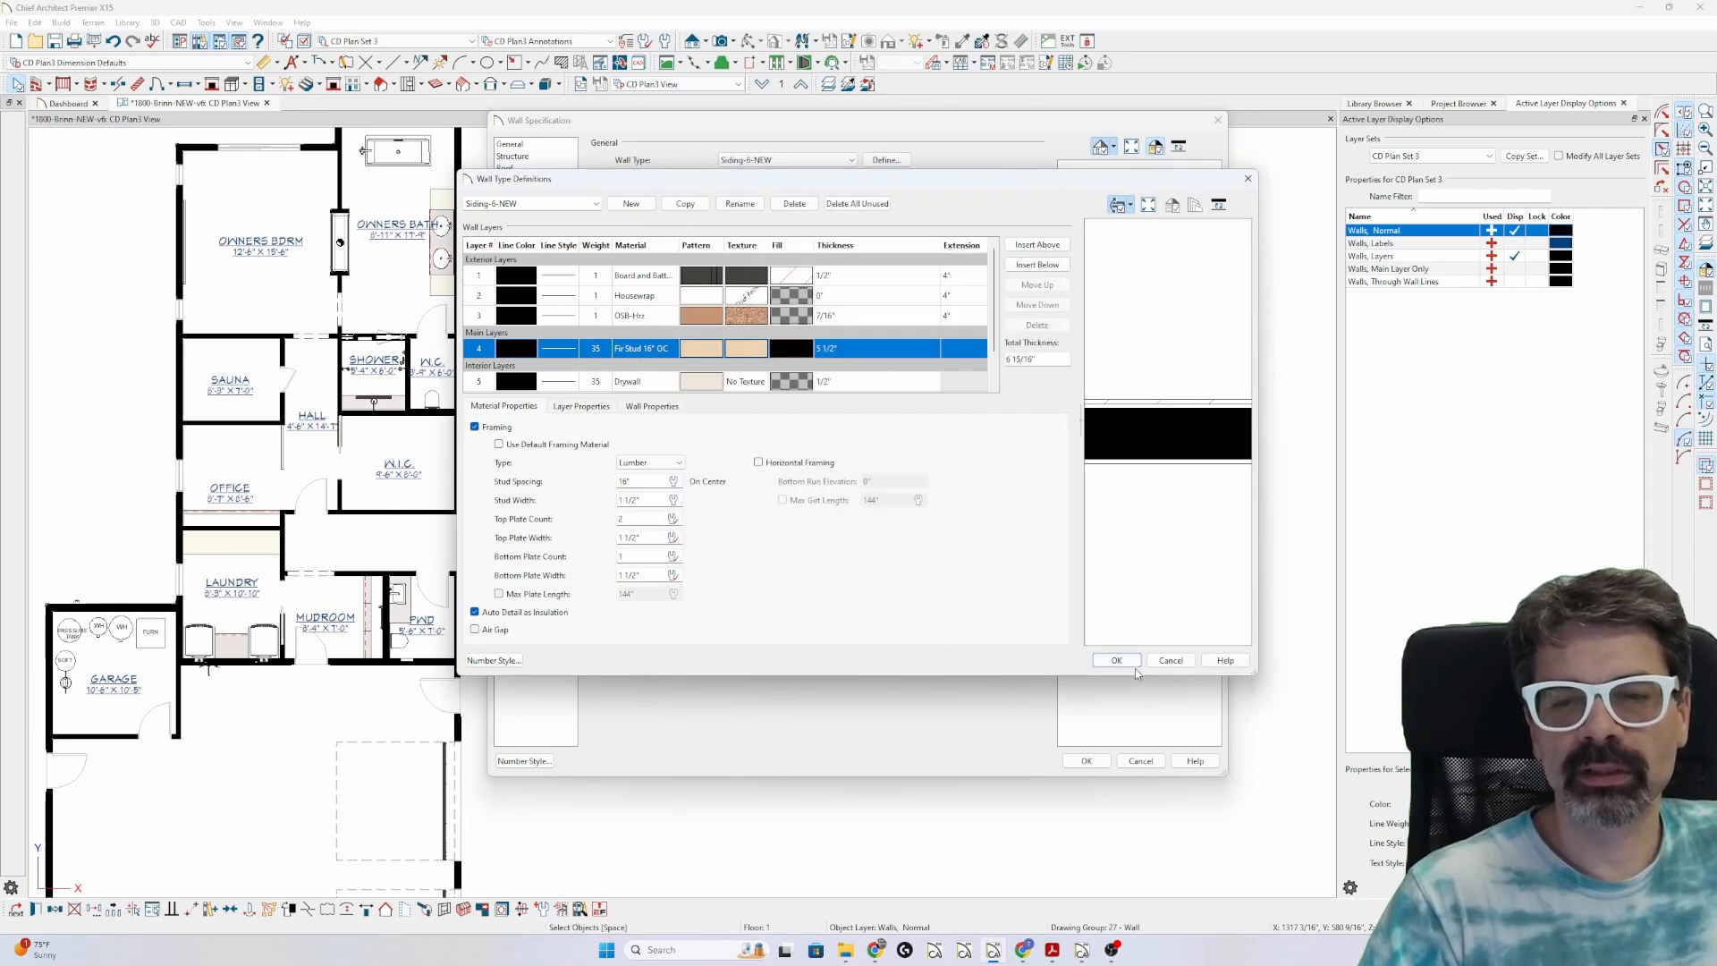
{"action": "left_click", "coordinate": [1116, 660]}
{"action": "left_click", "coordinate": [1086, 760]}
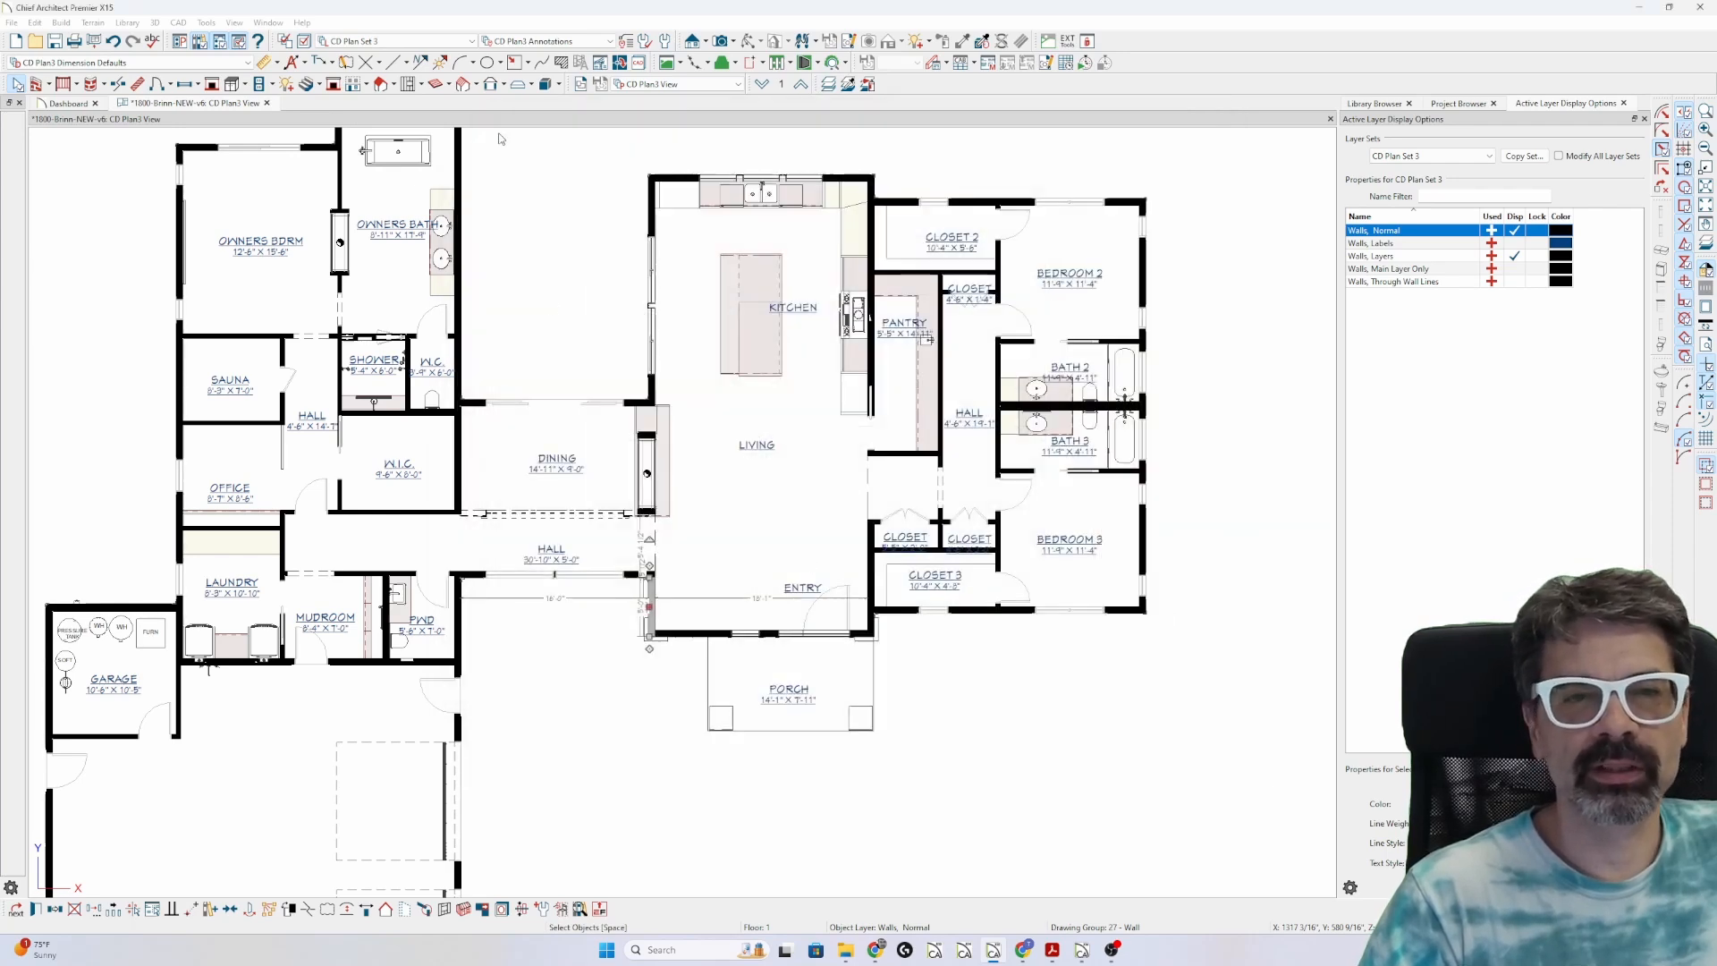
- Show the floor plan in the Working Plan View and examine how its walls are displayed
{"action": "left_click", "coordinate": [645, 85]}
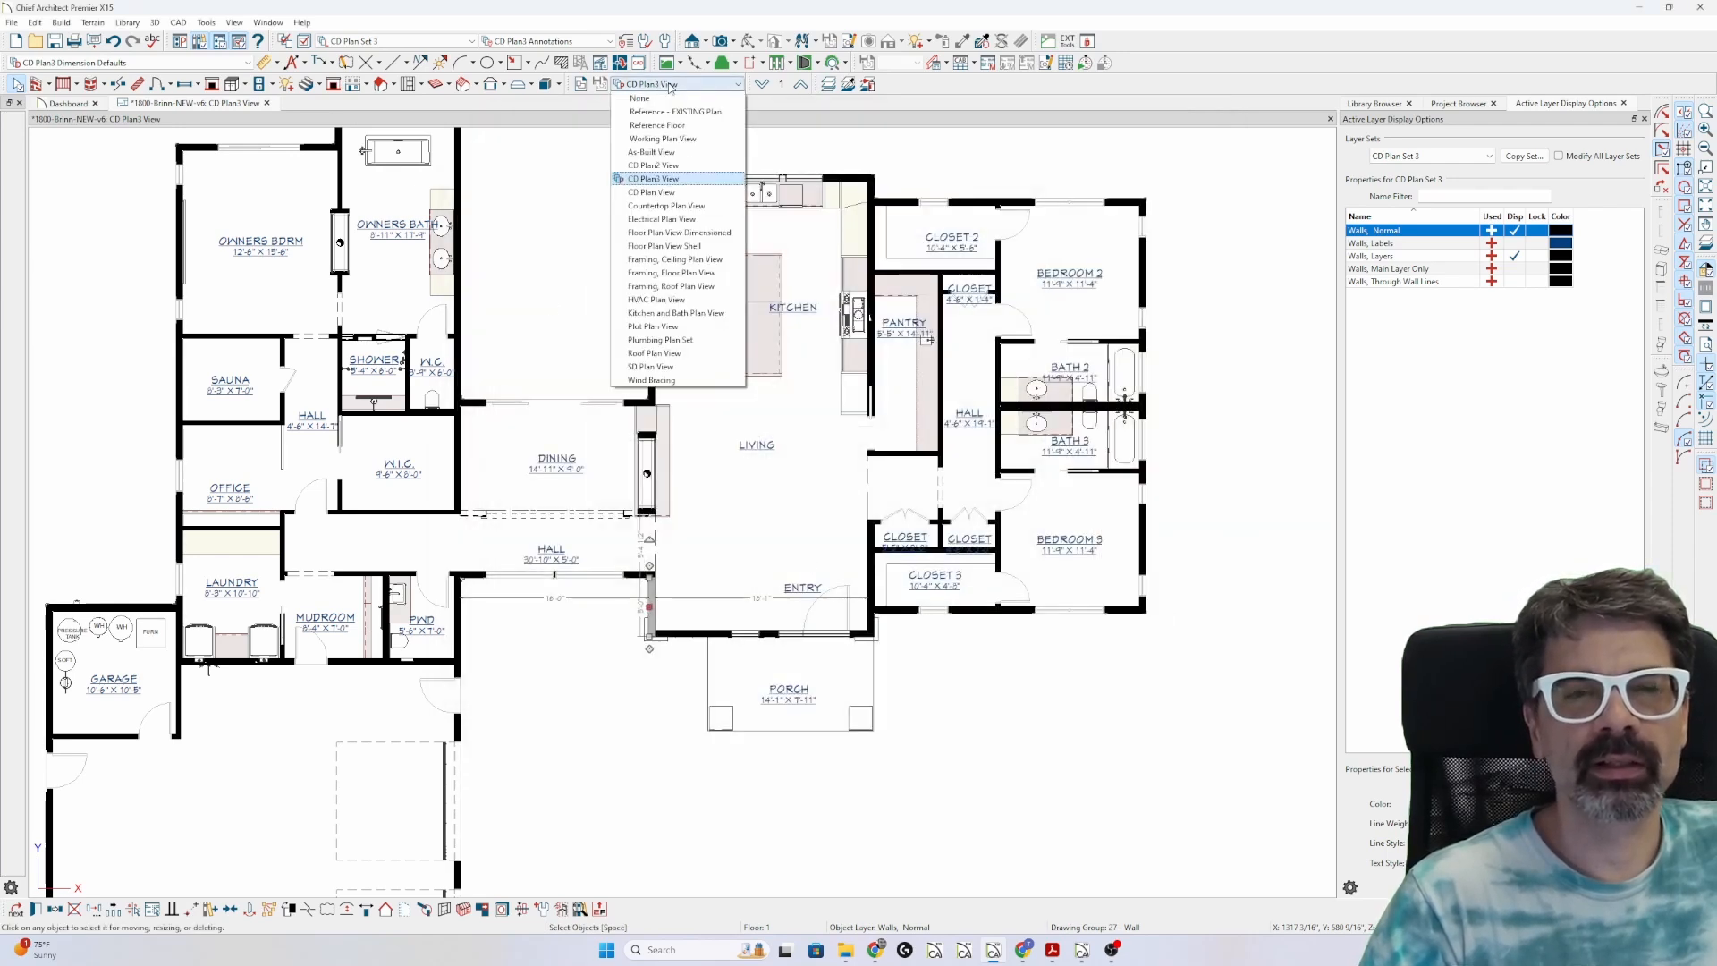
{"action": "left_click", "coordinate": [674, 141]}
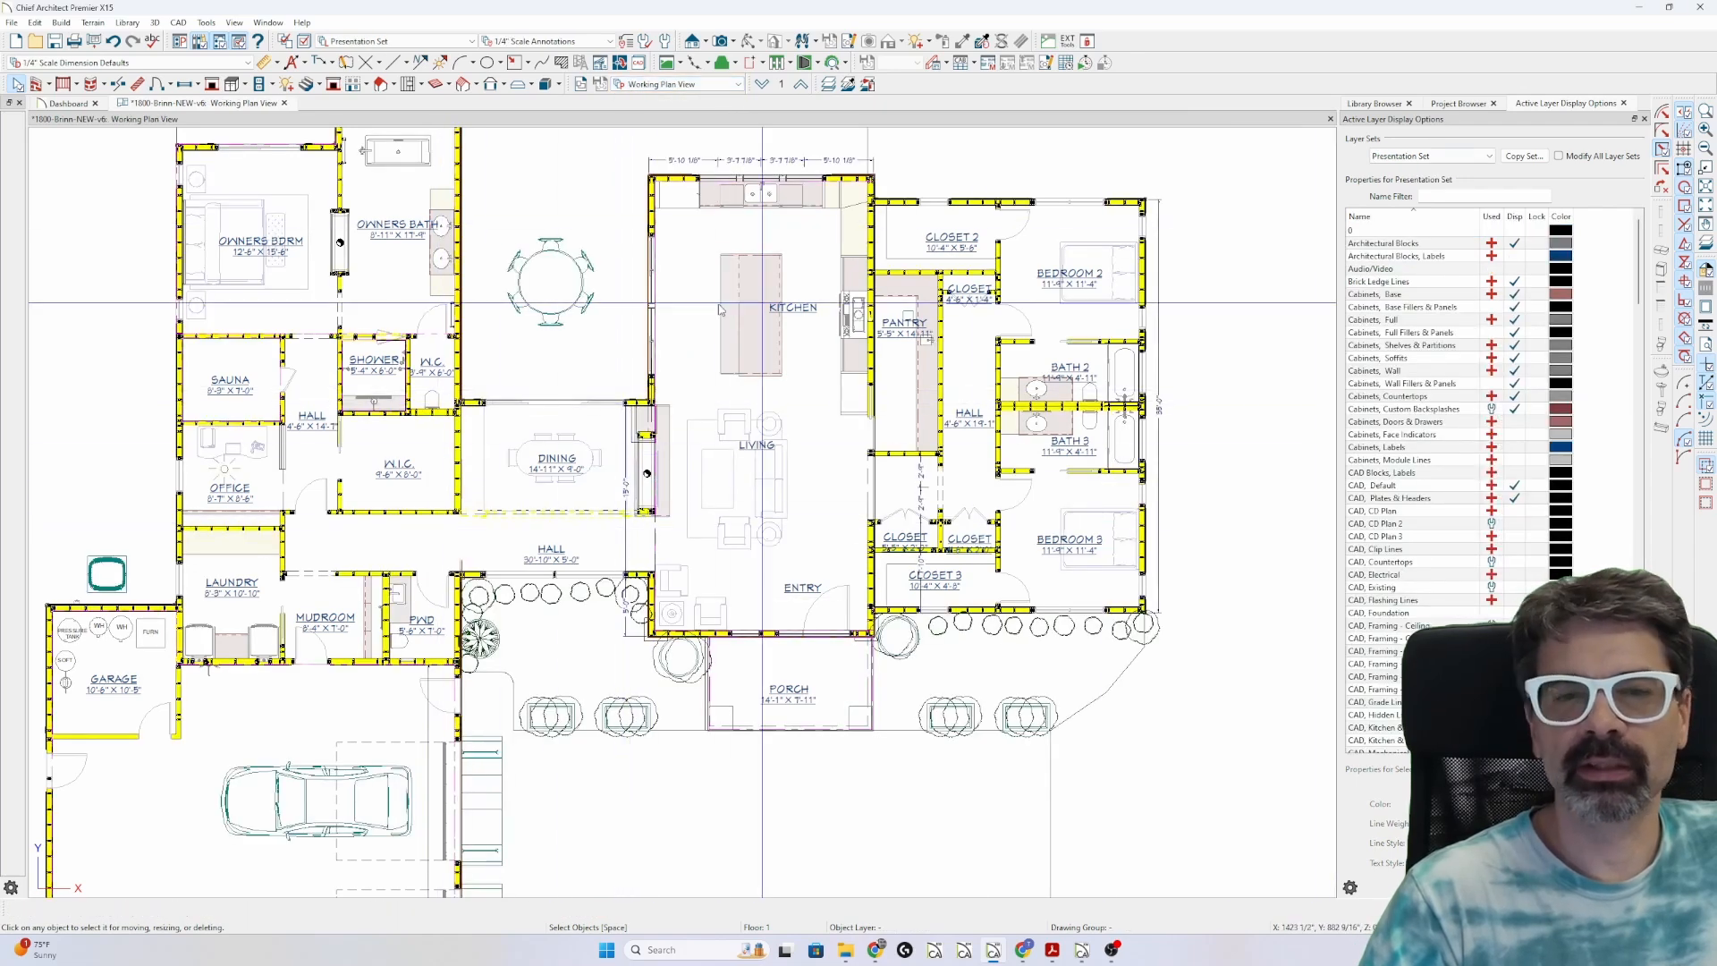
{"action": "left_click", "coordinate": [650, 299]}
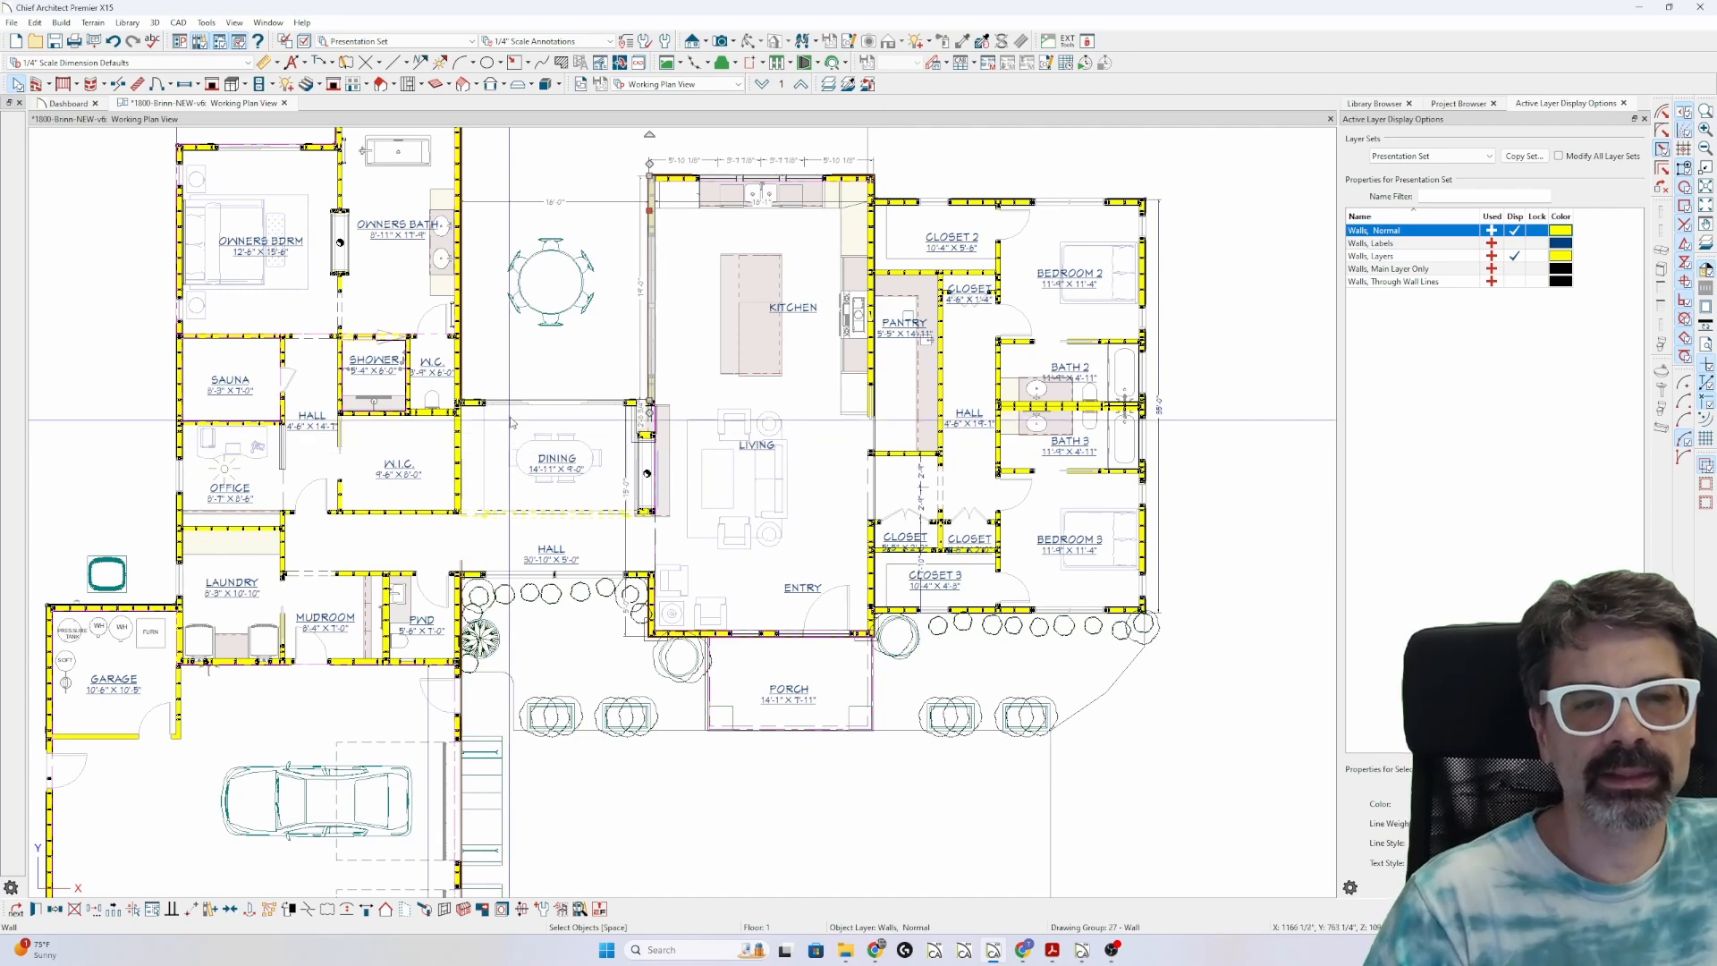
{"action": "left_click", "coordinate": [542, 383]}
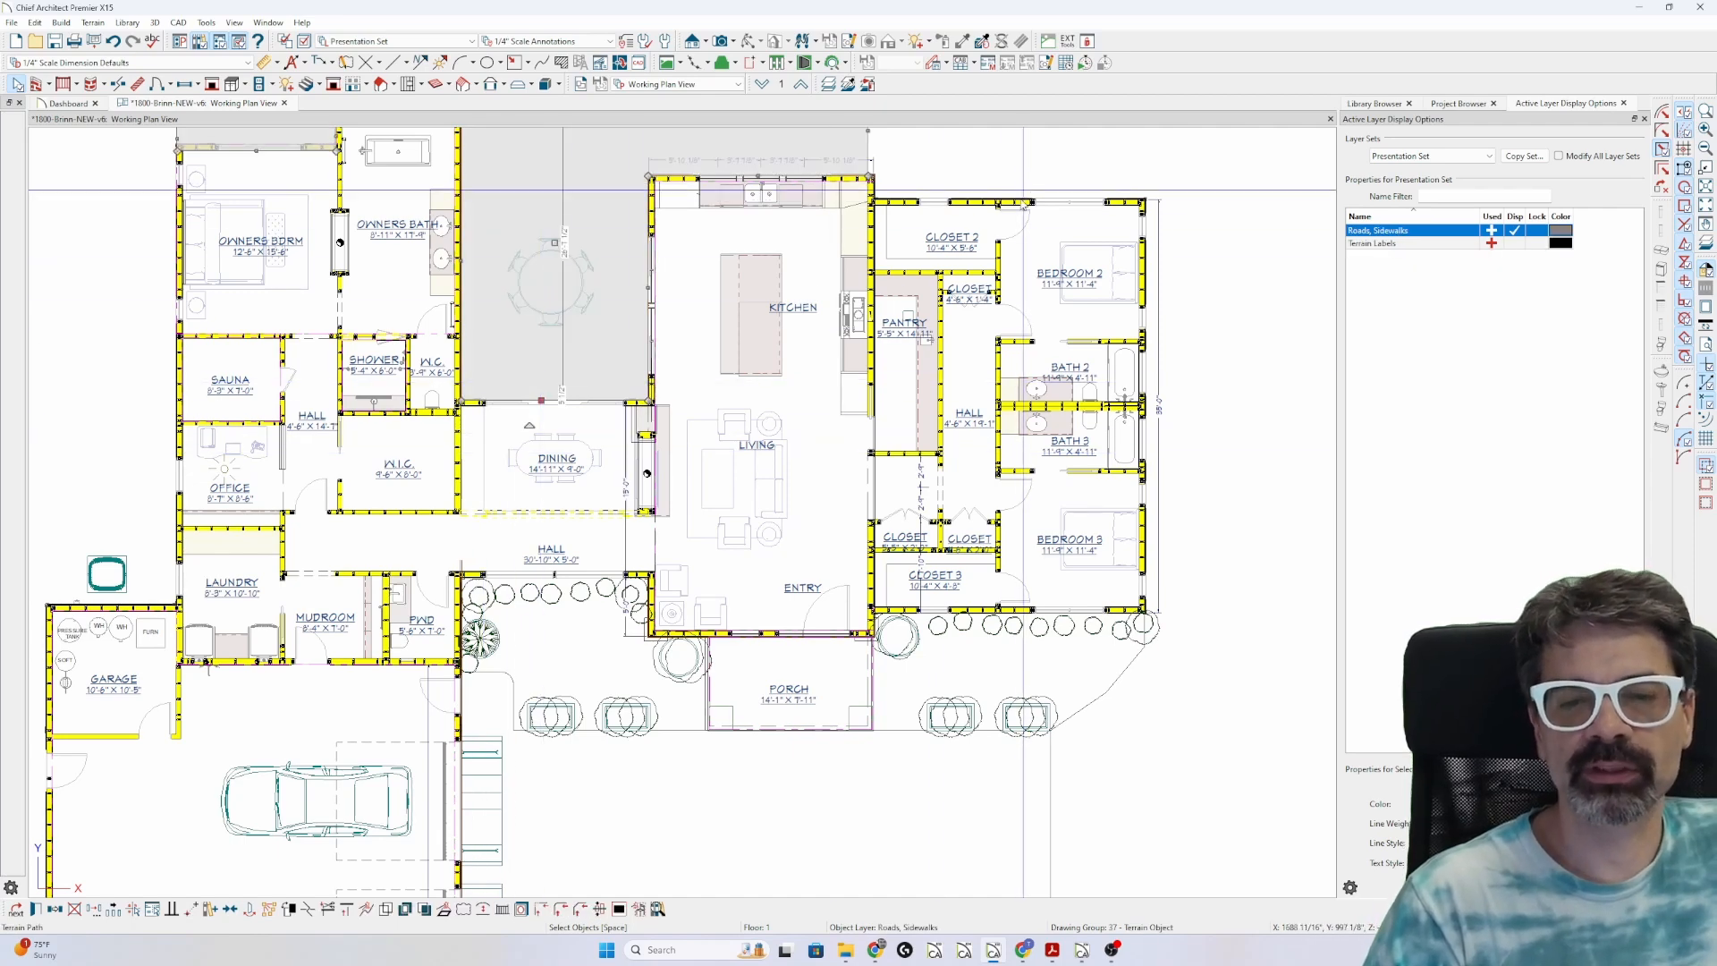
- Switch to Chief Architect X16 and open the Siding-6-NEW wall type definition of the exterior wall beside the entry
{"action": "mouse_move", "coordinate": [1026, 956]}
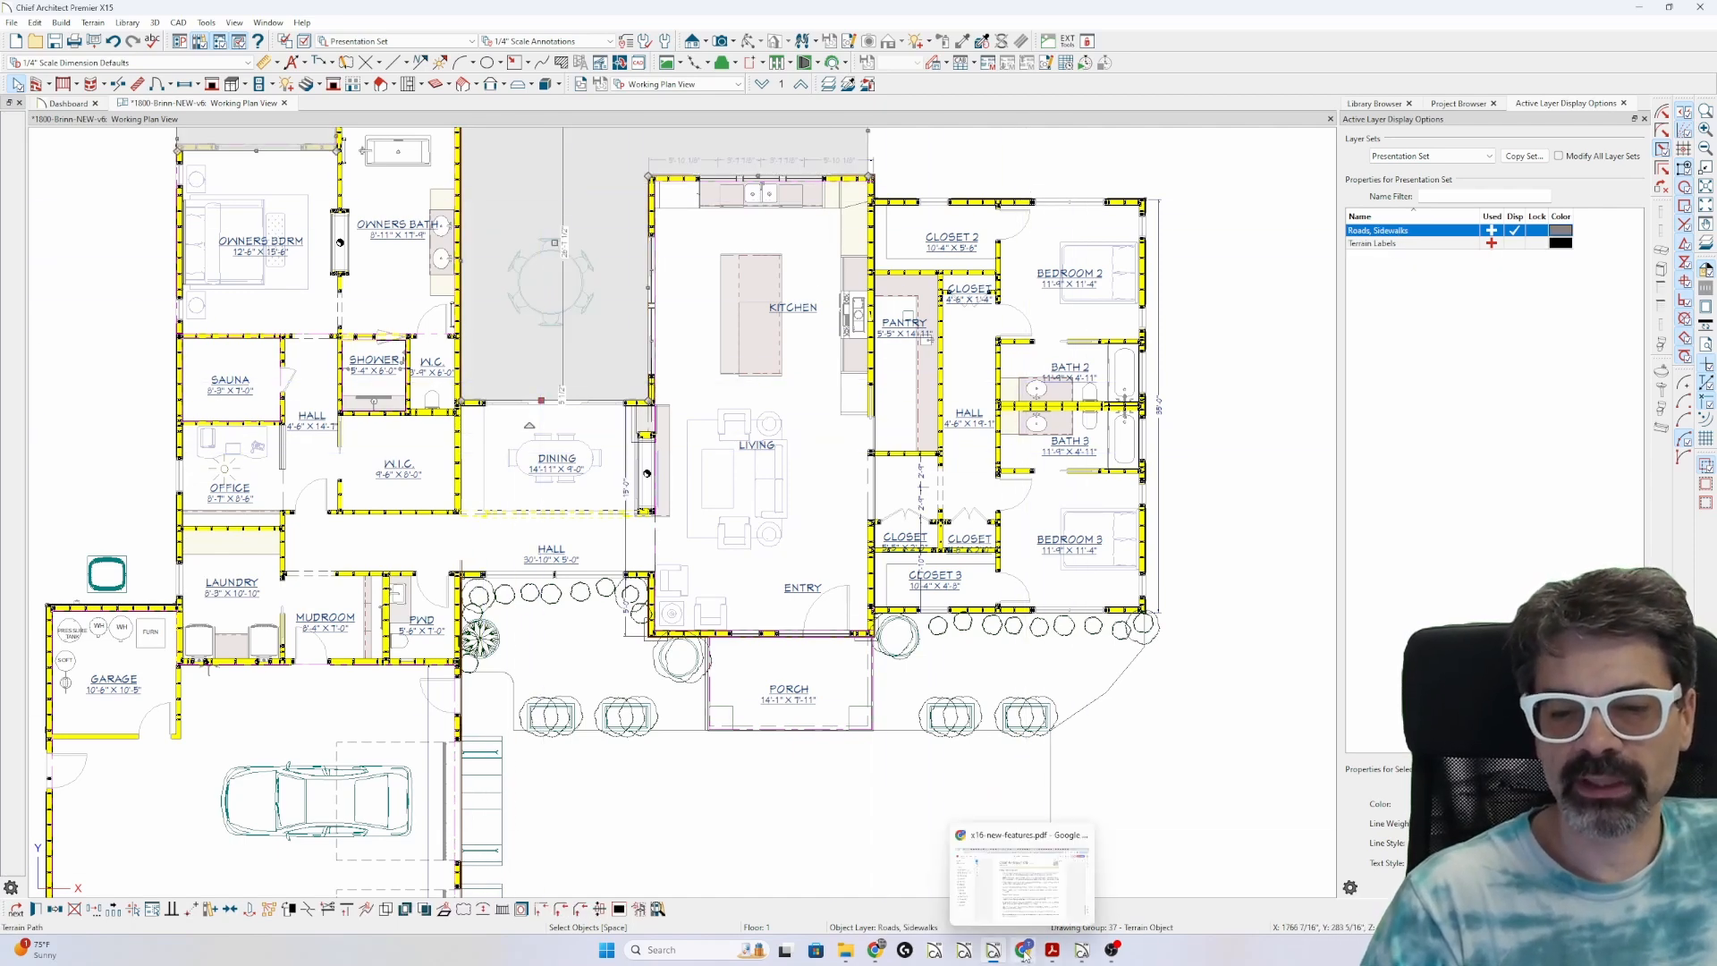
{"action": "left_click", "coordinate": [1080, 950]}
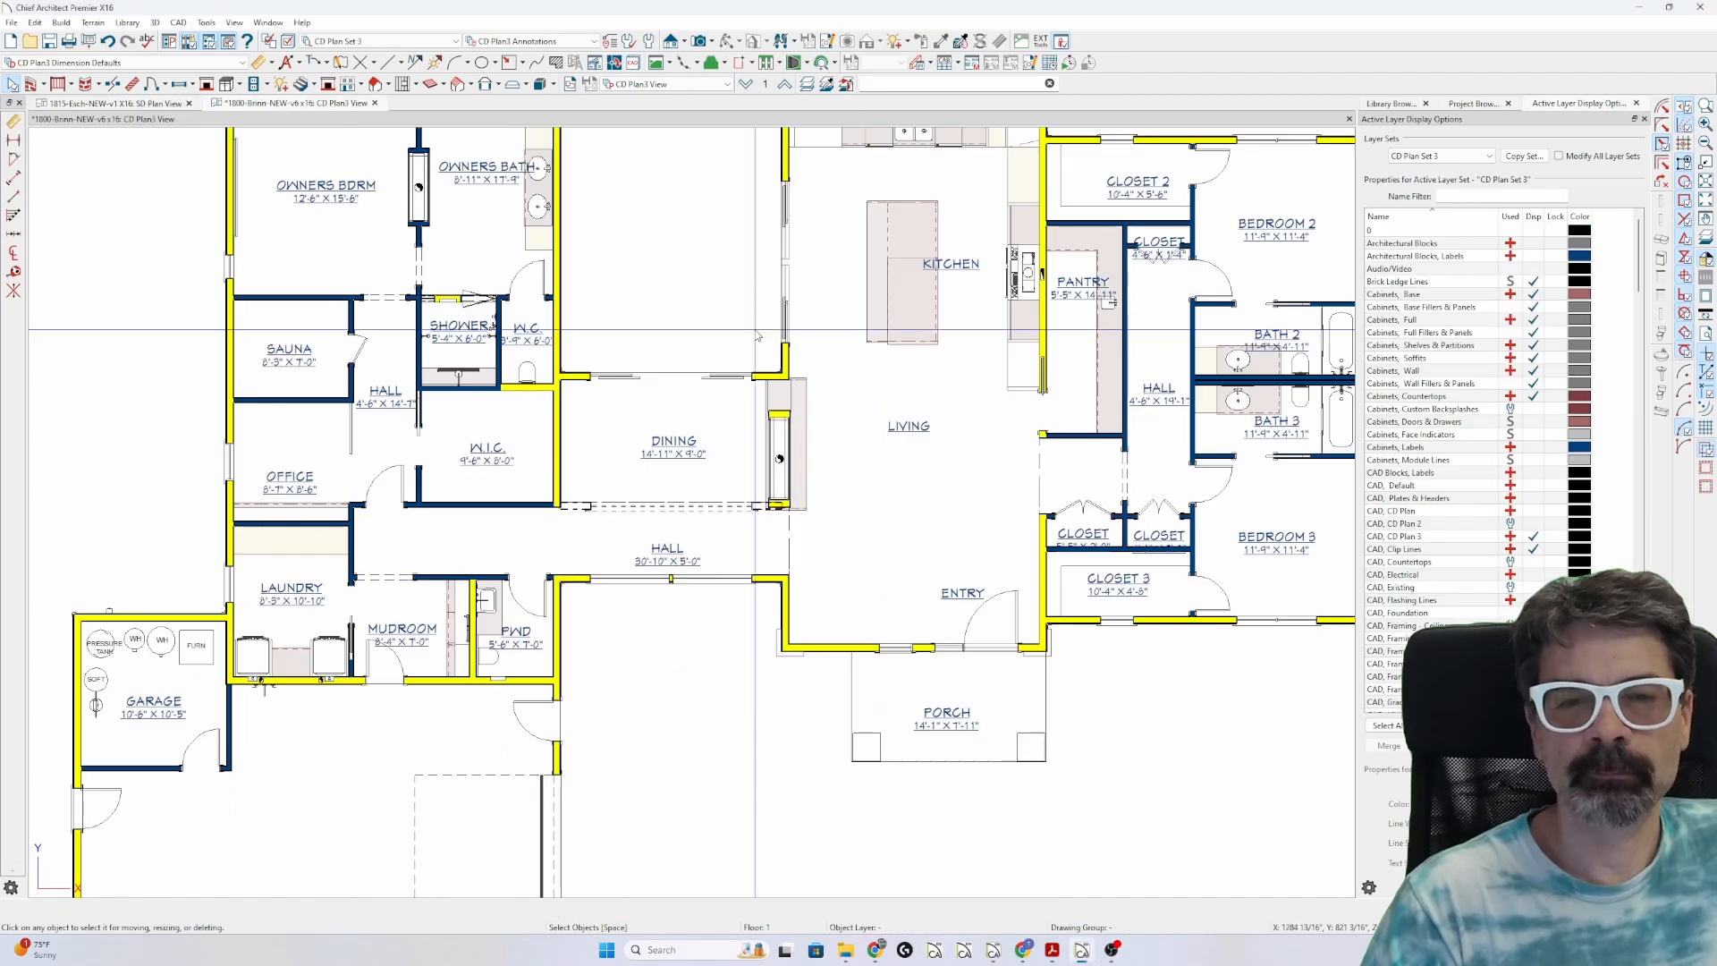
{"action": "left_click", "coordinate": [783, 604]}
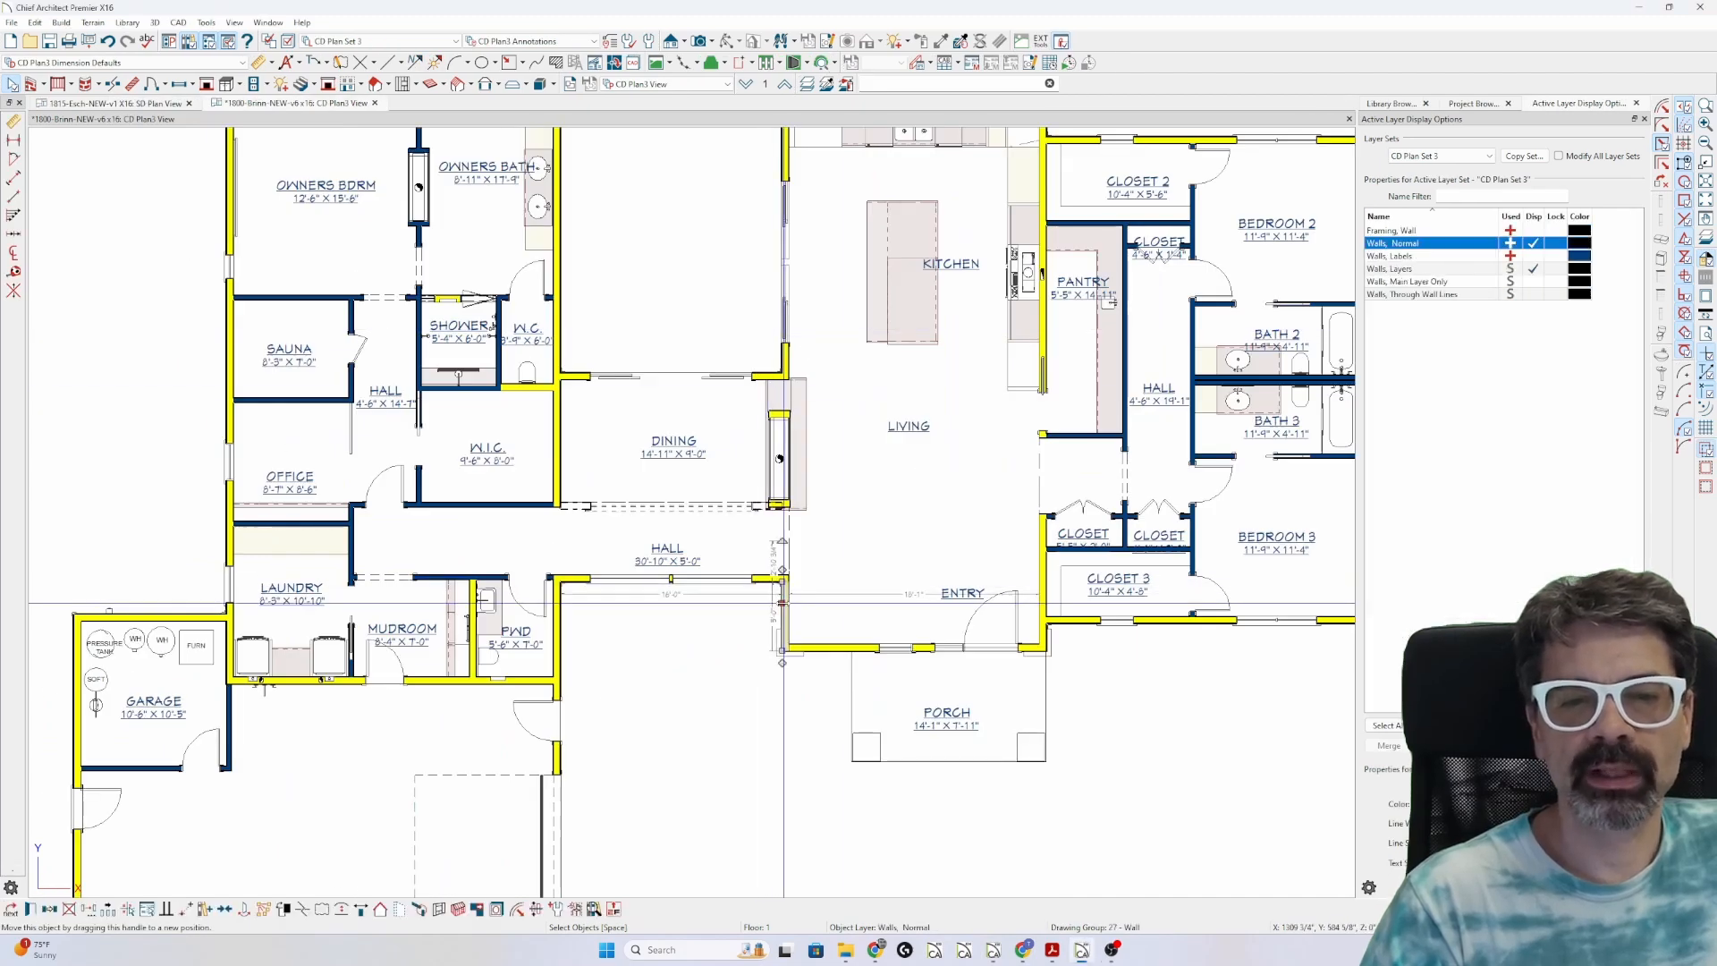
{"action": "double_click", "coordinate": [783, 604]}
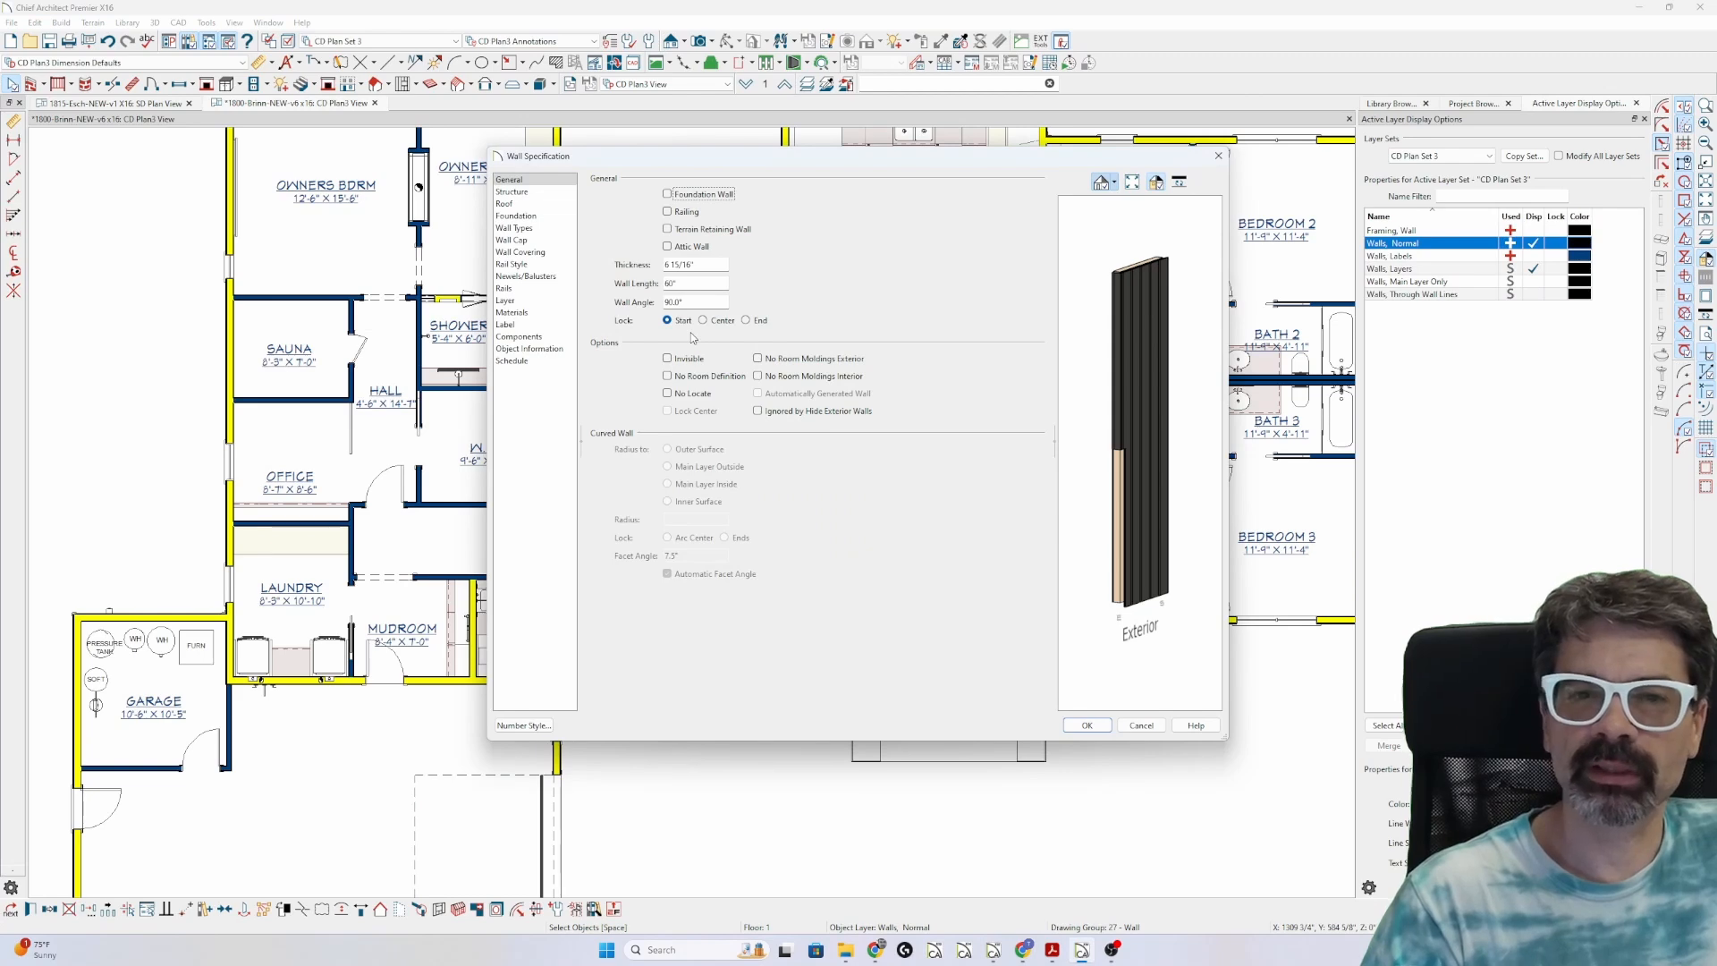
{"action": "left_click", "coordinate": [550, 229]}
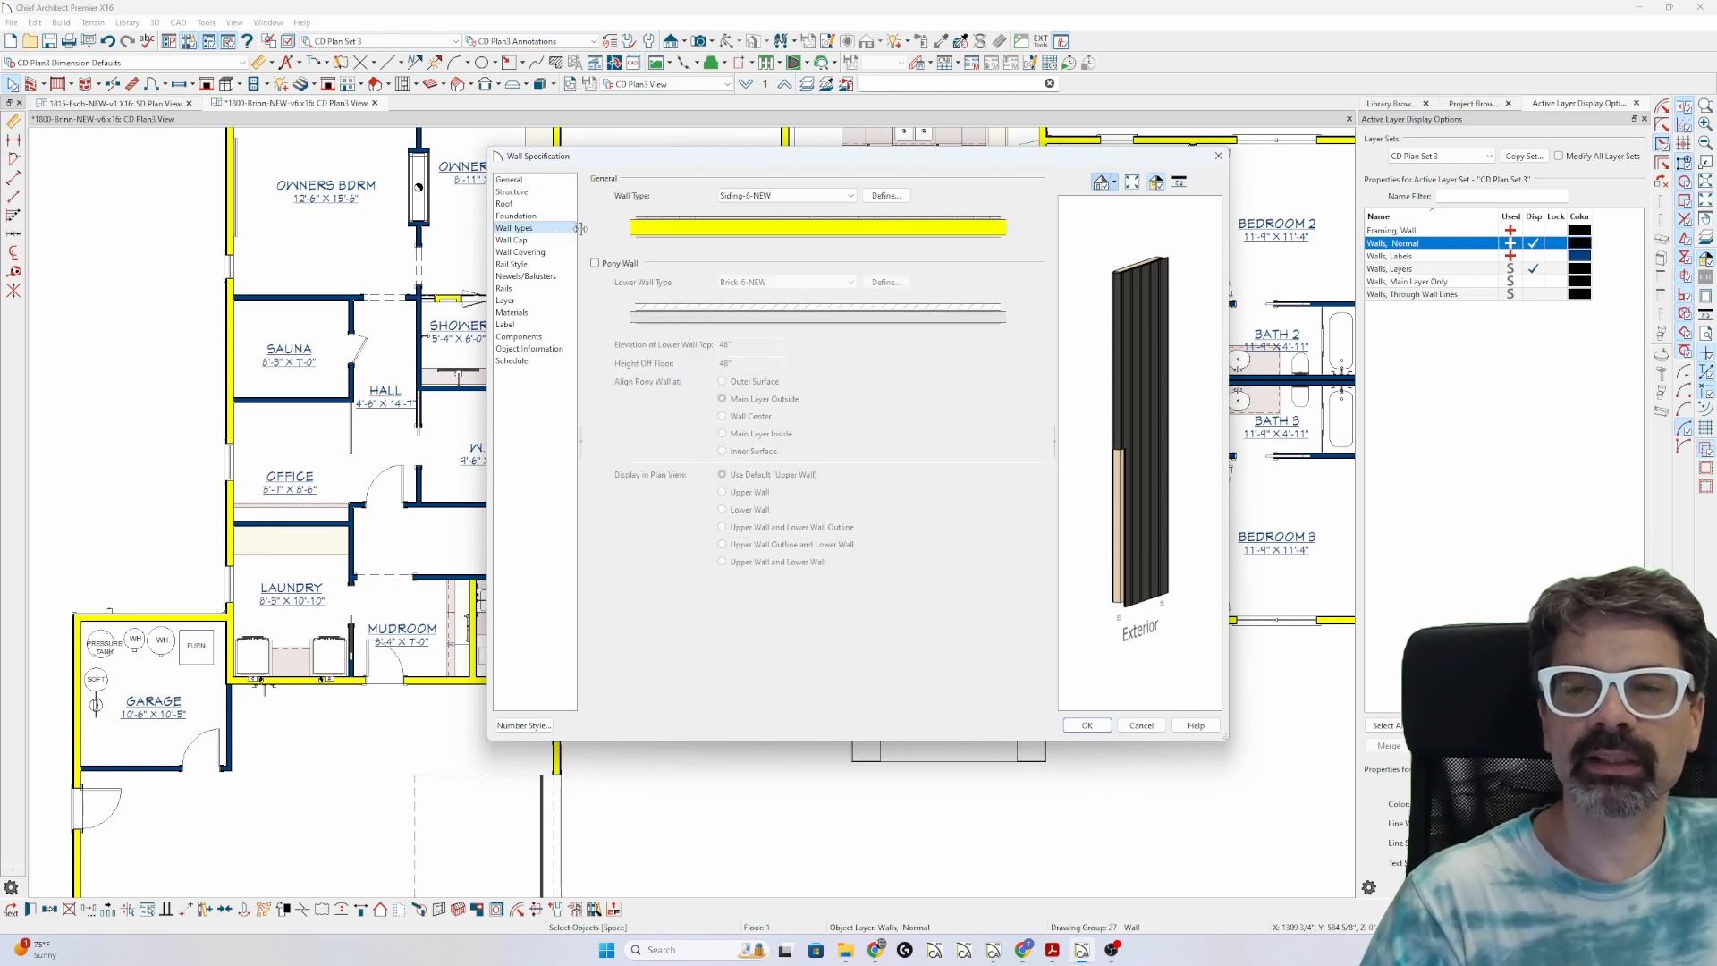
{"action": "left_click", "coordinate": [883, 197]}
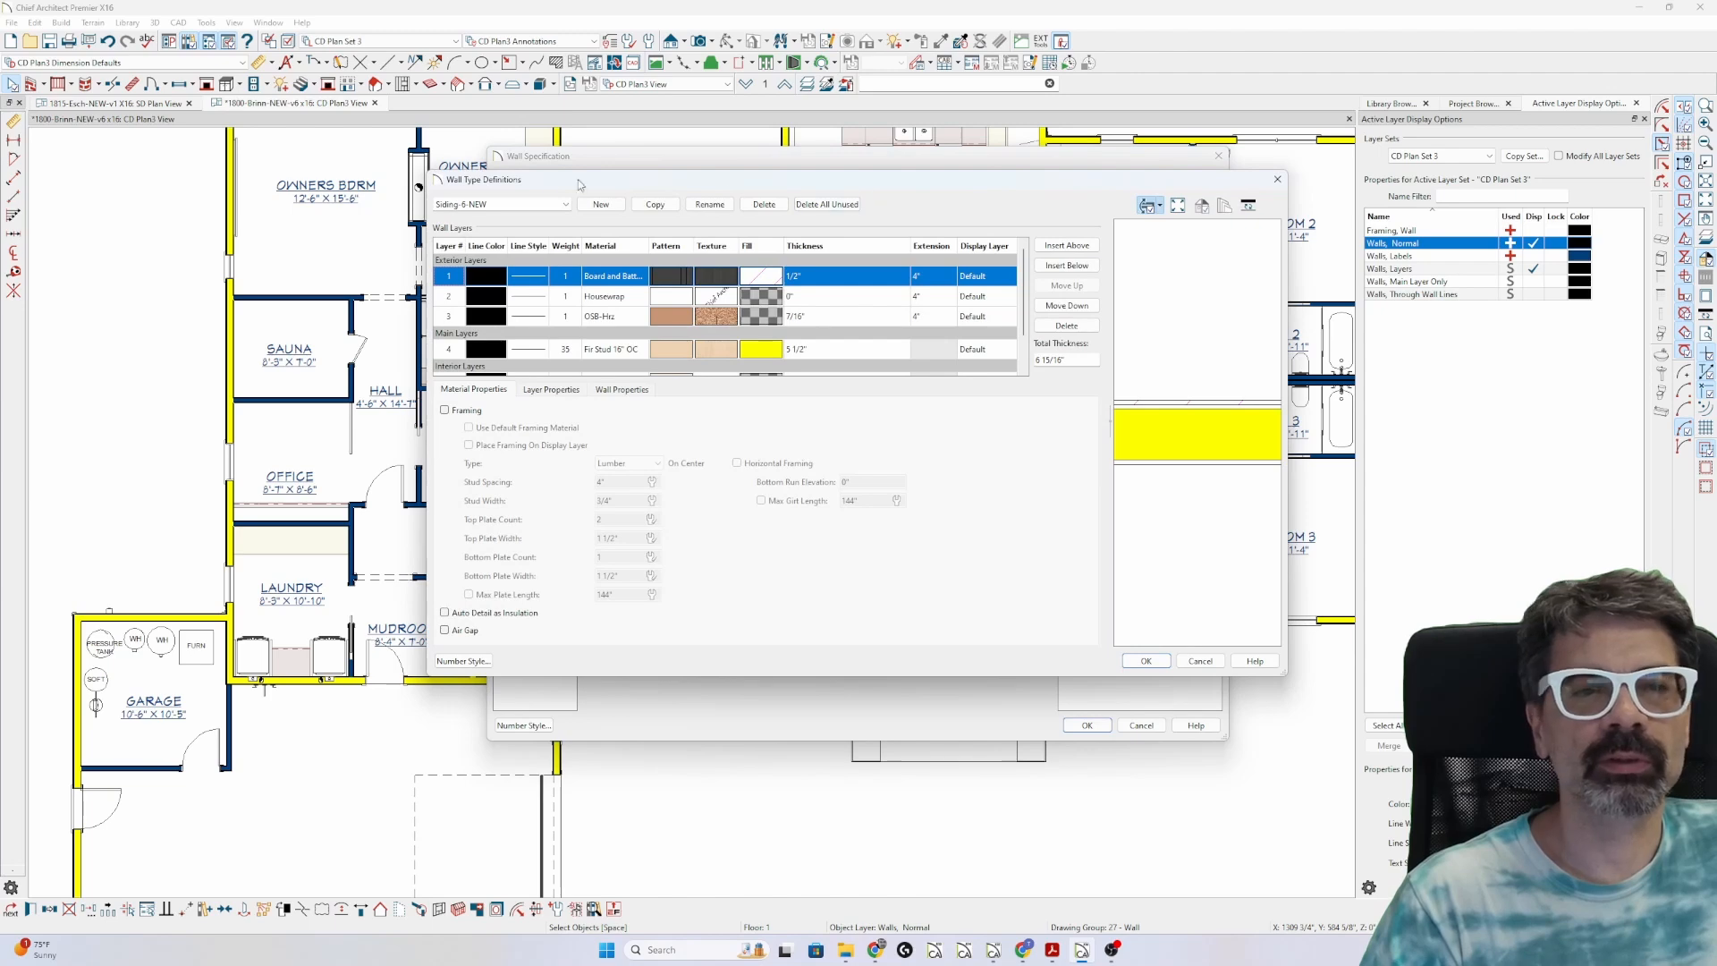
- Set the fill of the Fir Stud 16" OC main layer to use the layer color
{"action": "left_click", "coordinate": [606, 351]}
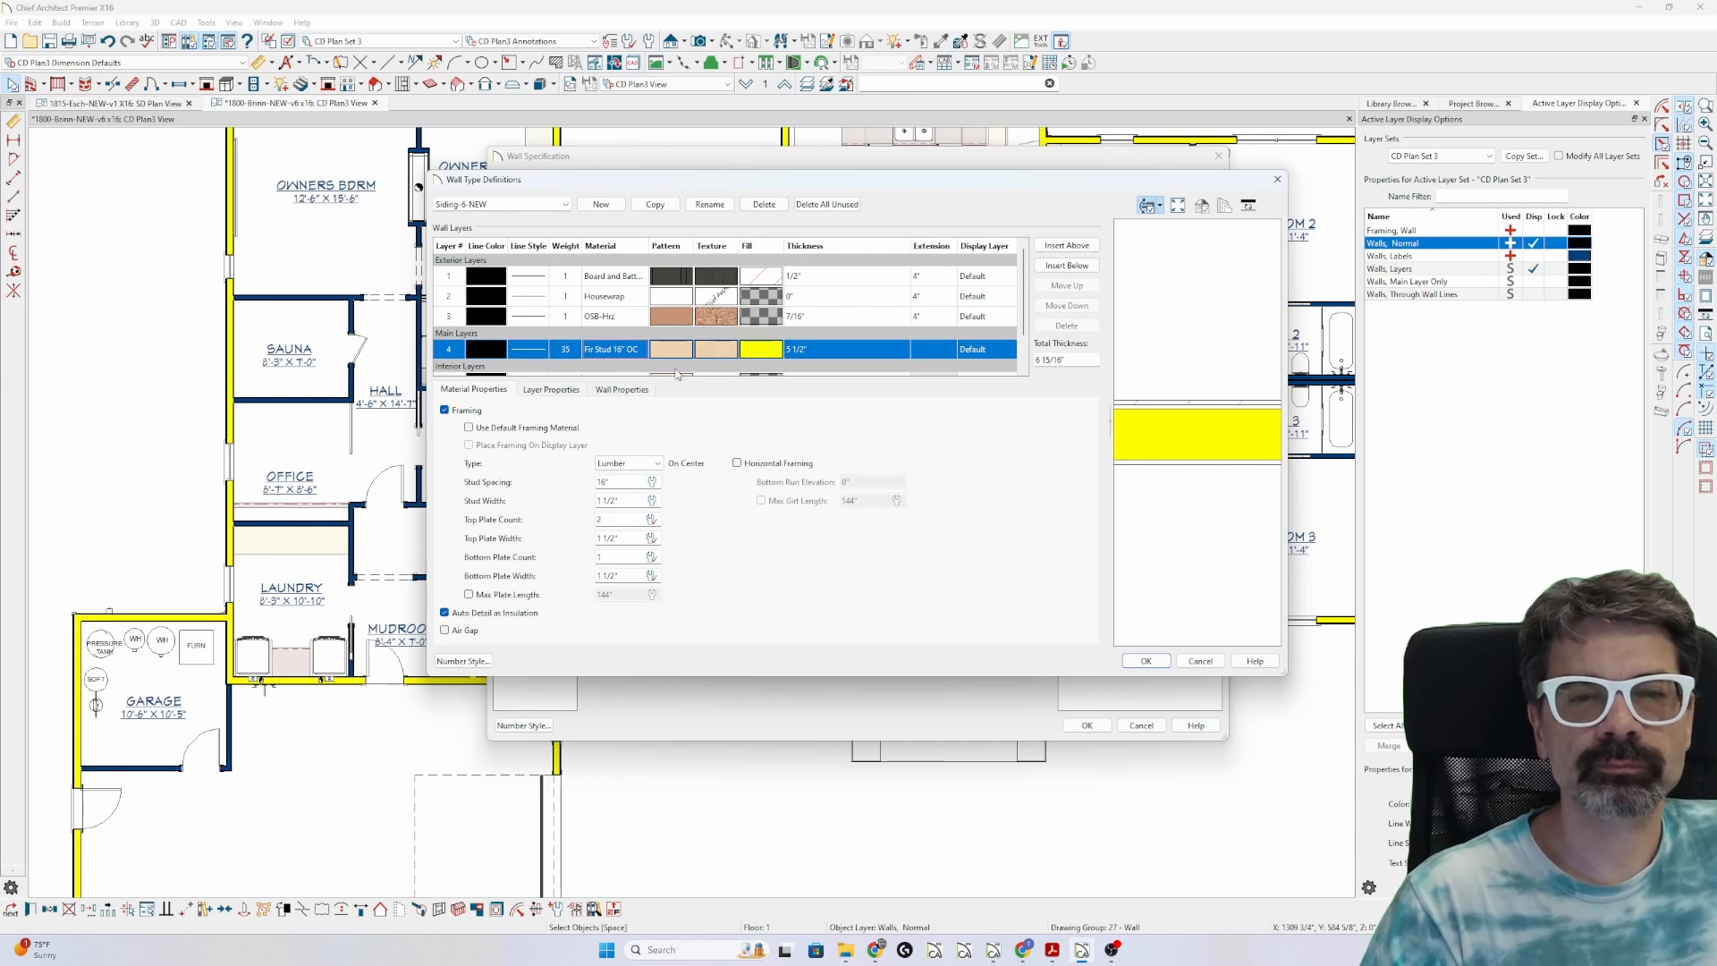
{"action": "left_click", "coordinate": [767, 350]}
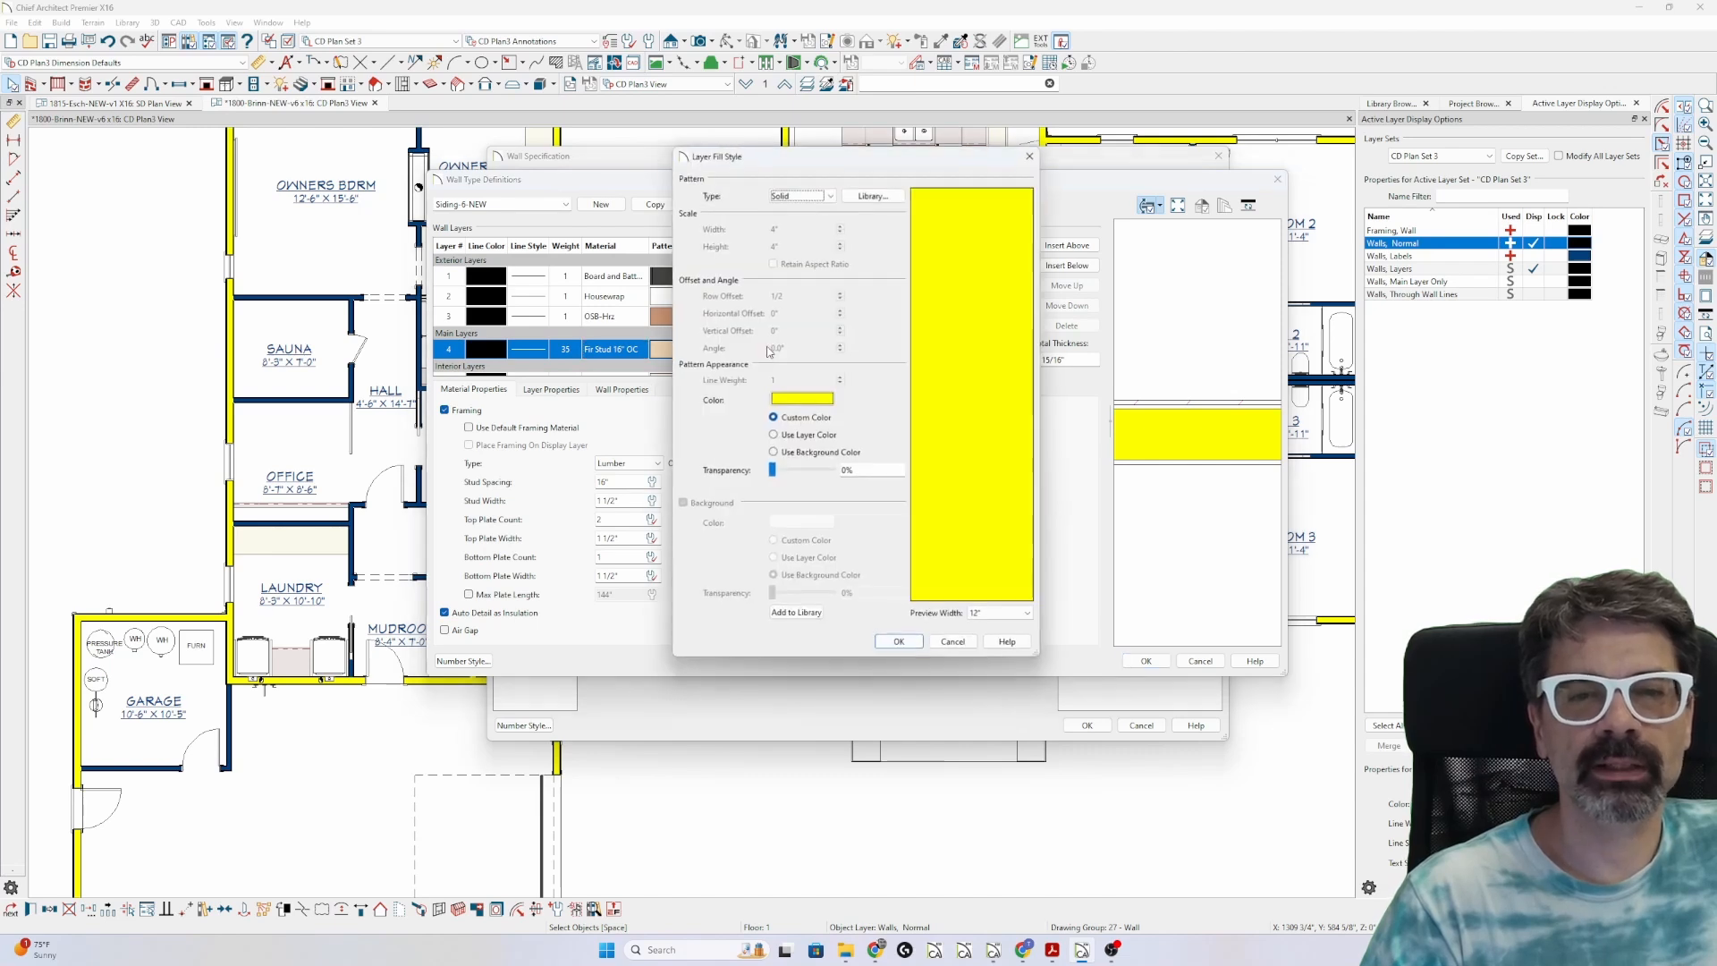
{"action": "left_click", "coordinate": [801, 436]}
{"action": "left_click", "coordinate": [899, 642]}
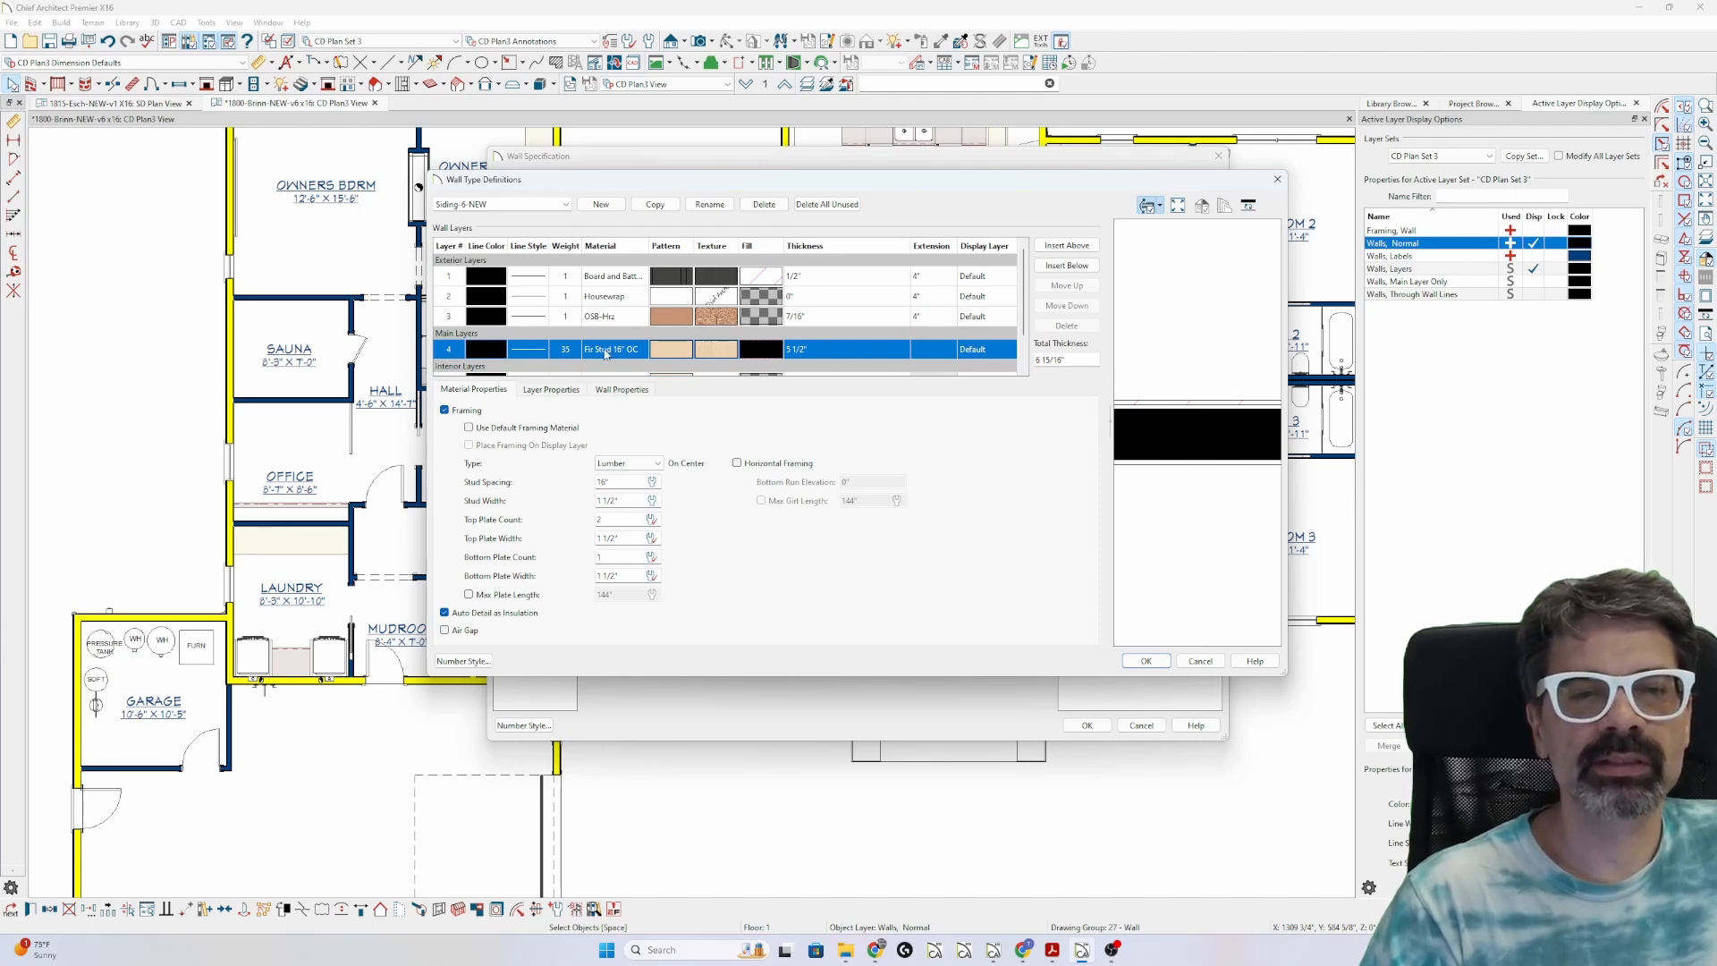
- From the stud layer's display settings, copy the "Walls, Normal" layer and name the copy "Walls, 2x6 Framing"
{"action": "left_click", "coordinate": [552, 392]}
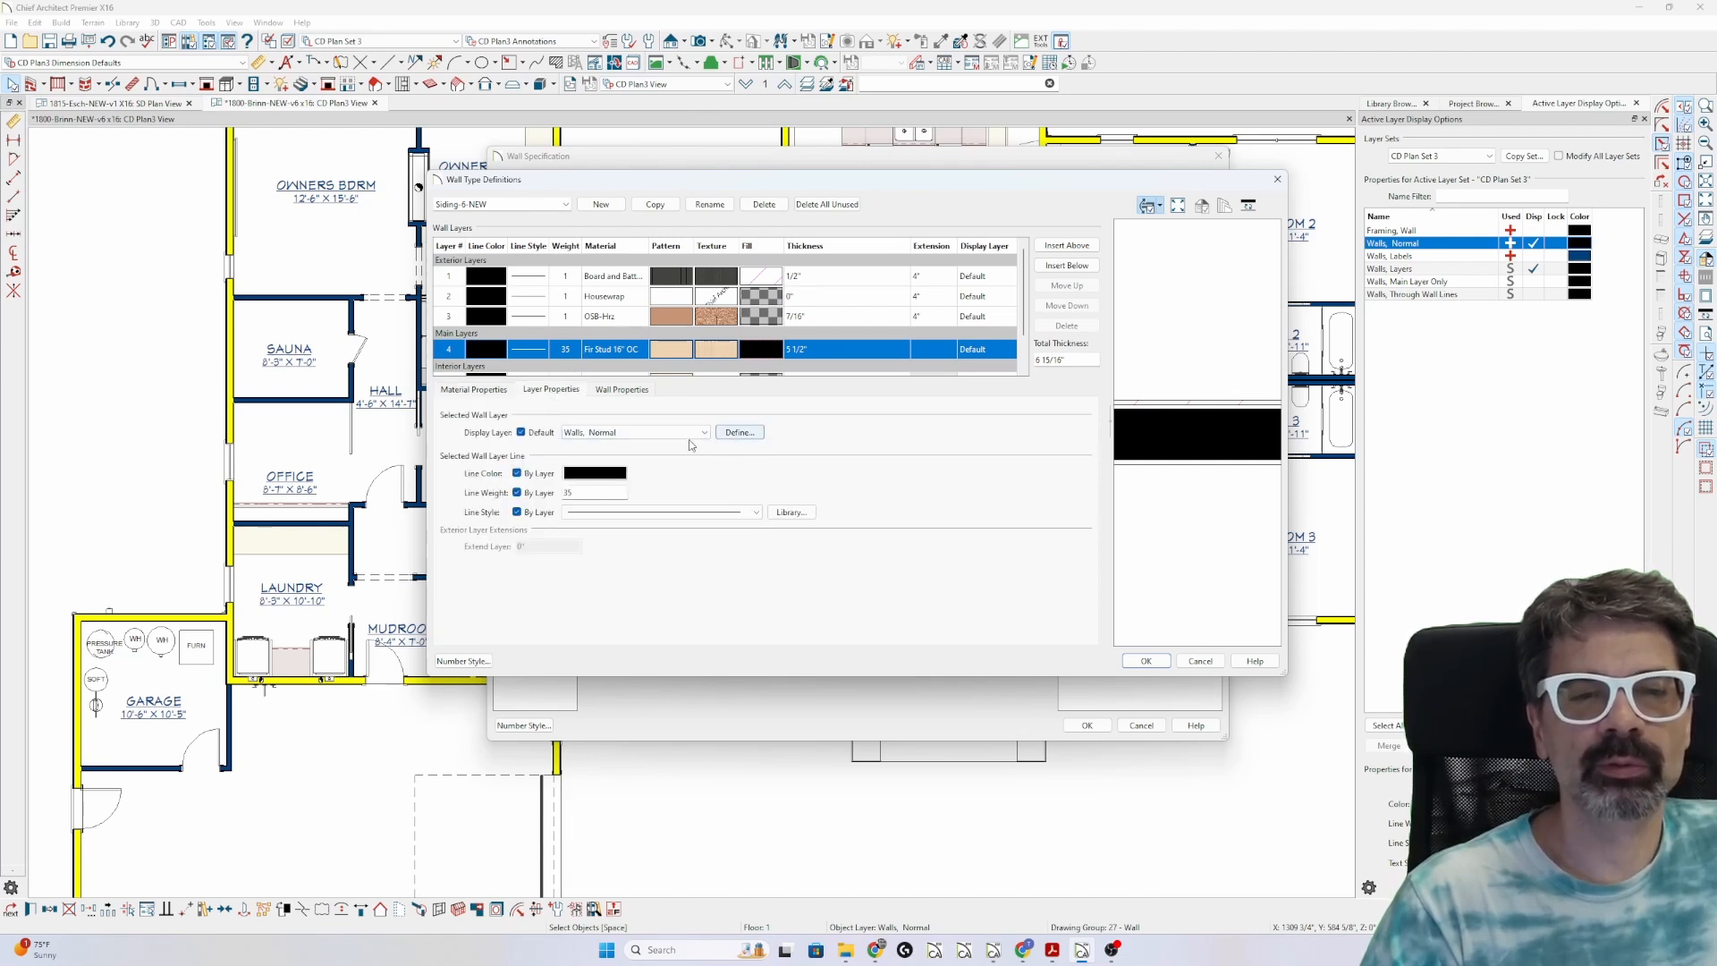
{"action": "left_click", "coordinate": [744, 433]}
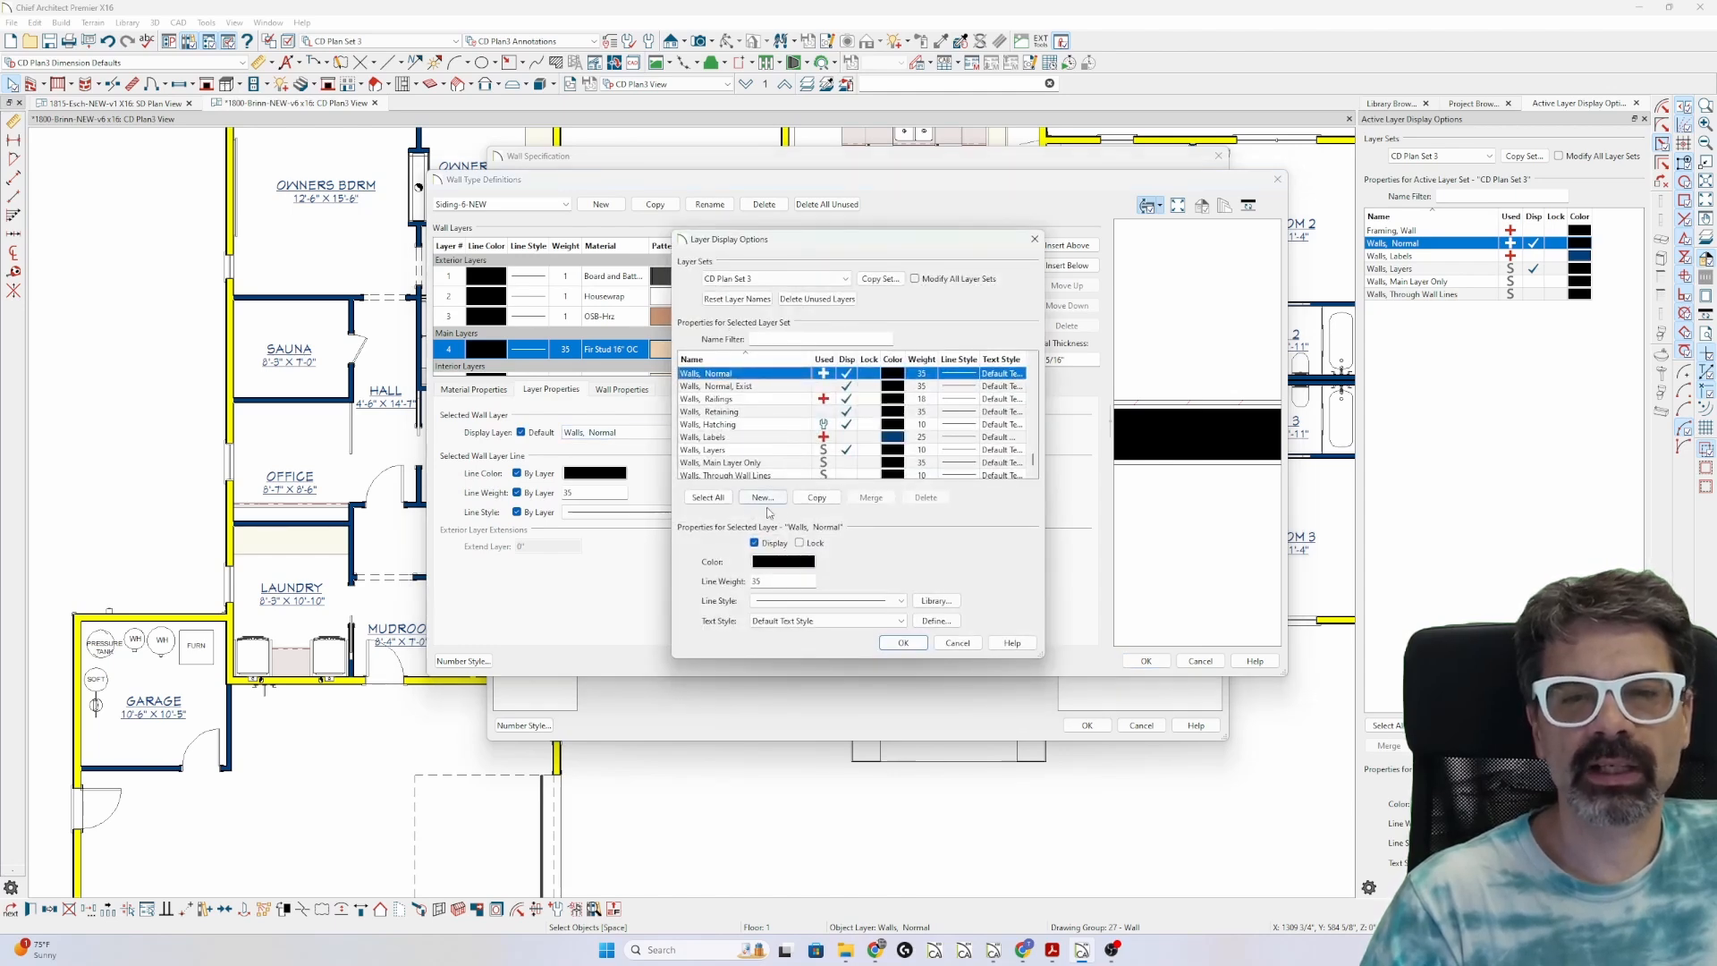
{"action": "left_click", "coordinate": [818, 497]}
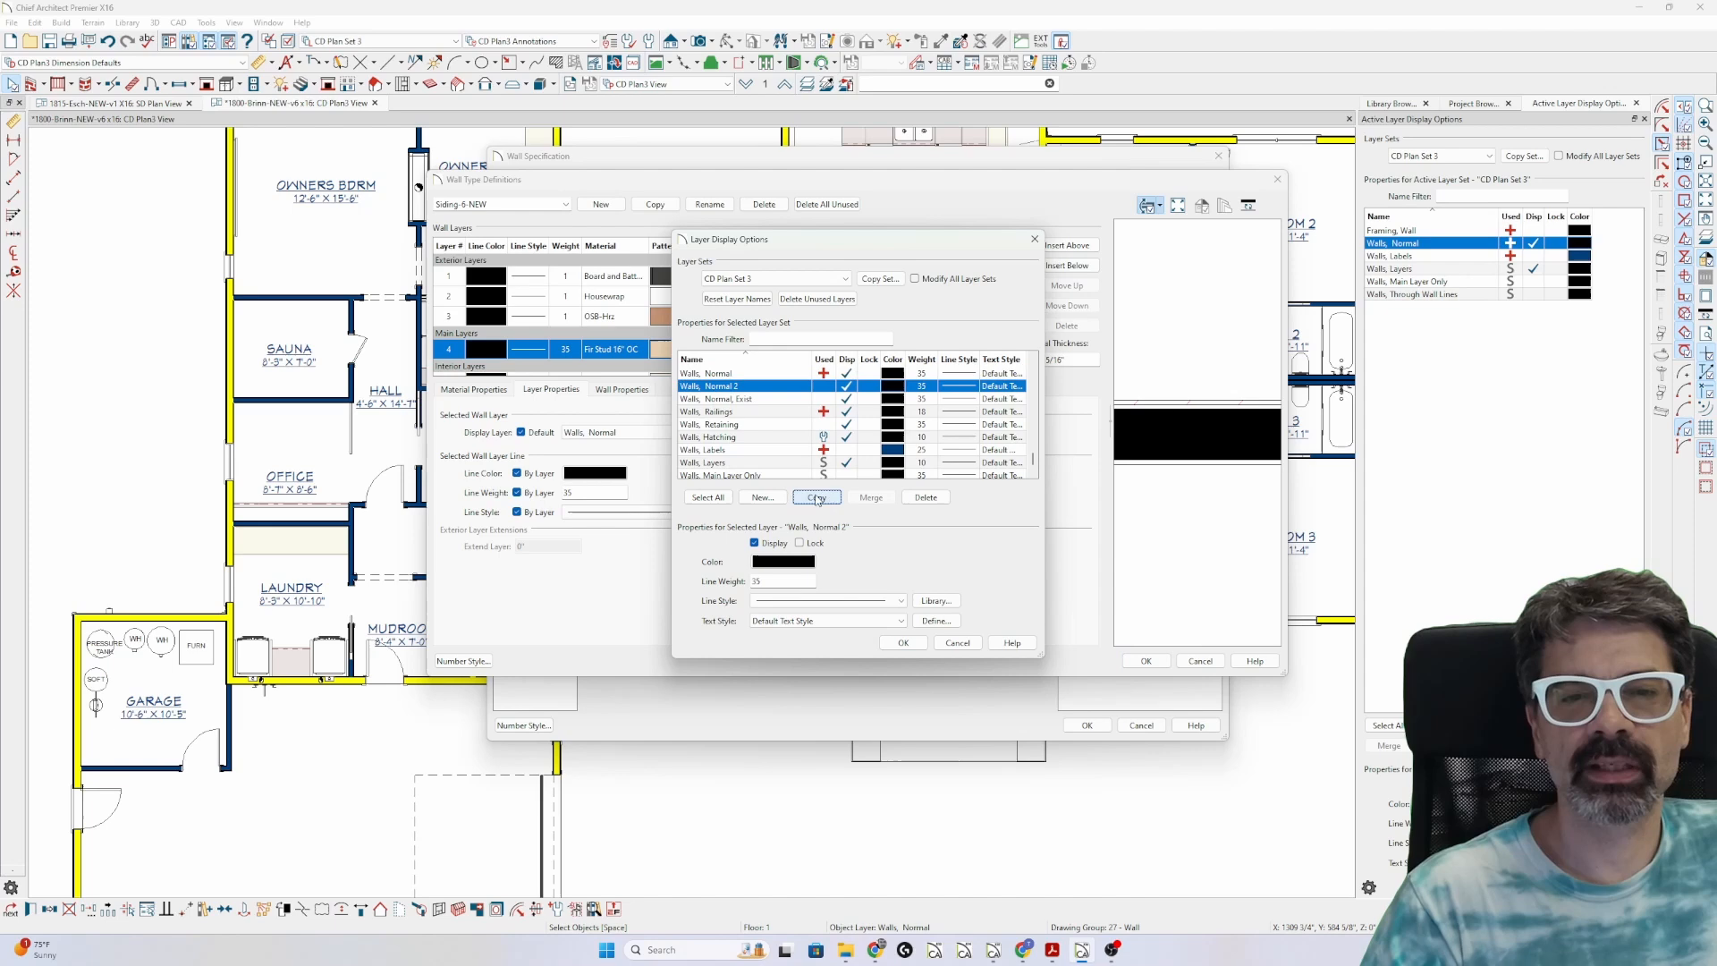
{"action": "double_click", "coordinate": [719, 385]}
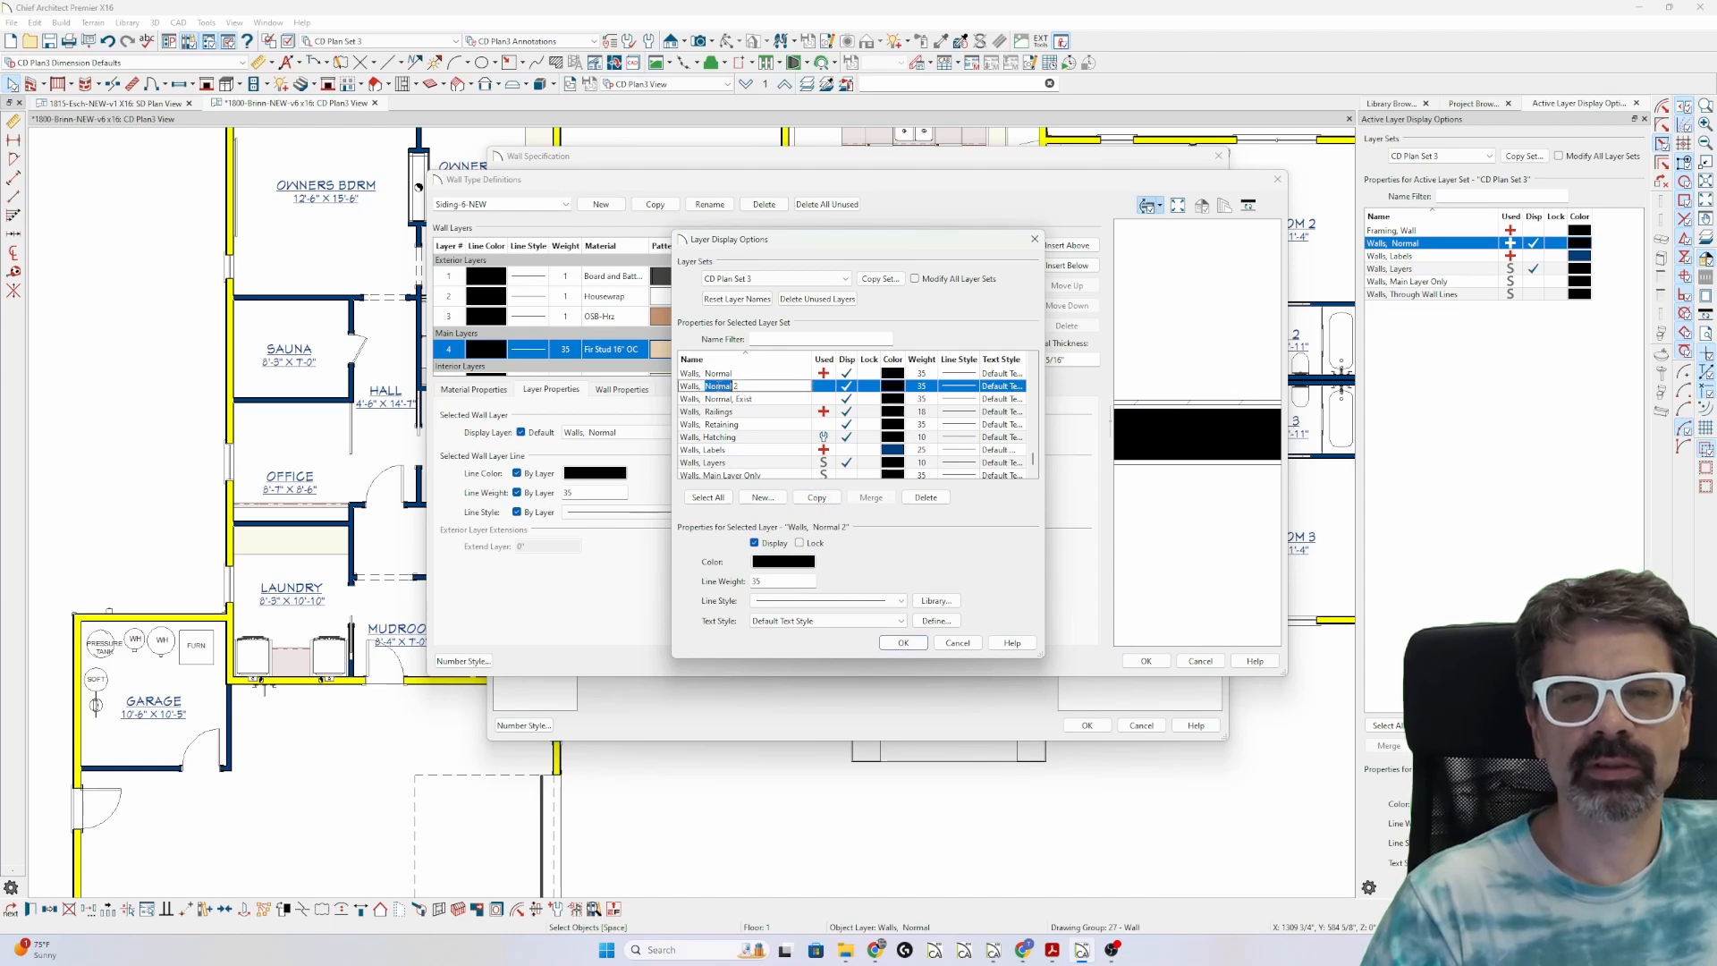
{"action": "type", "text": "2x6 Fr"}
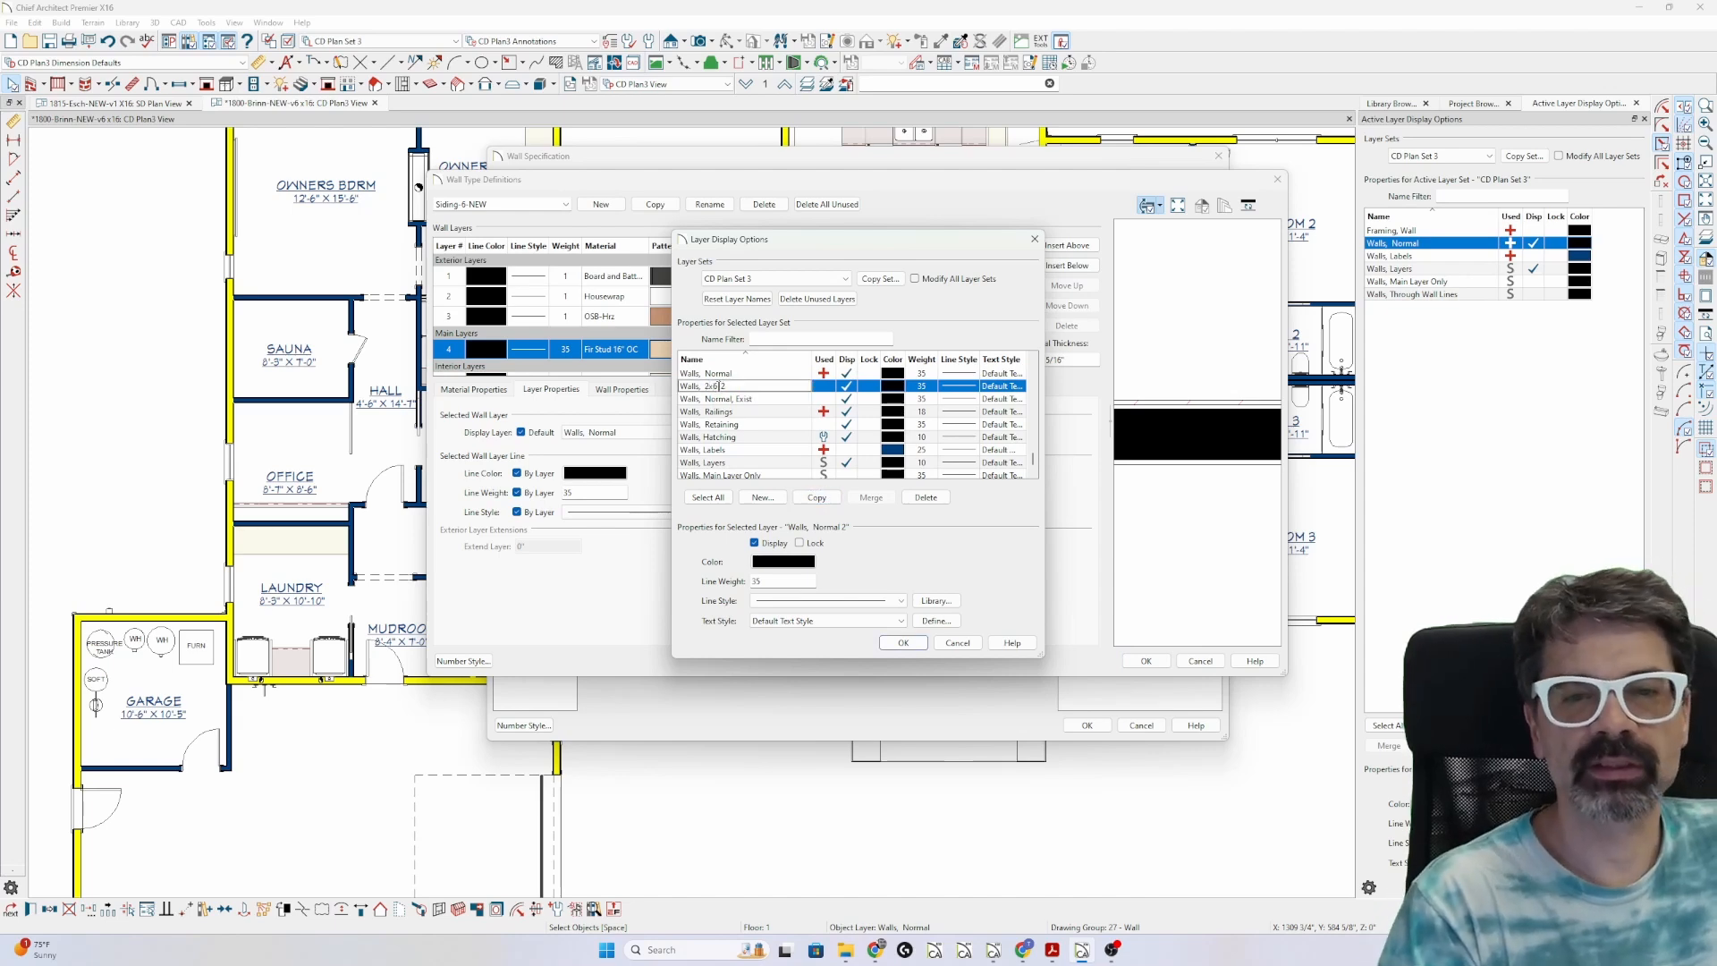
{"action": "type", "text": "aming"}
{"action": "key", "text": "Delete"}
{"action": "key", "text": "Delete"}
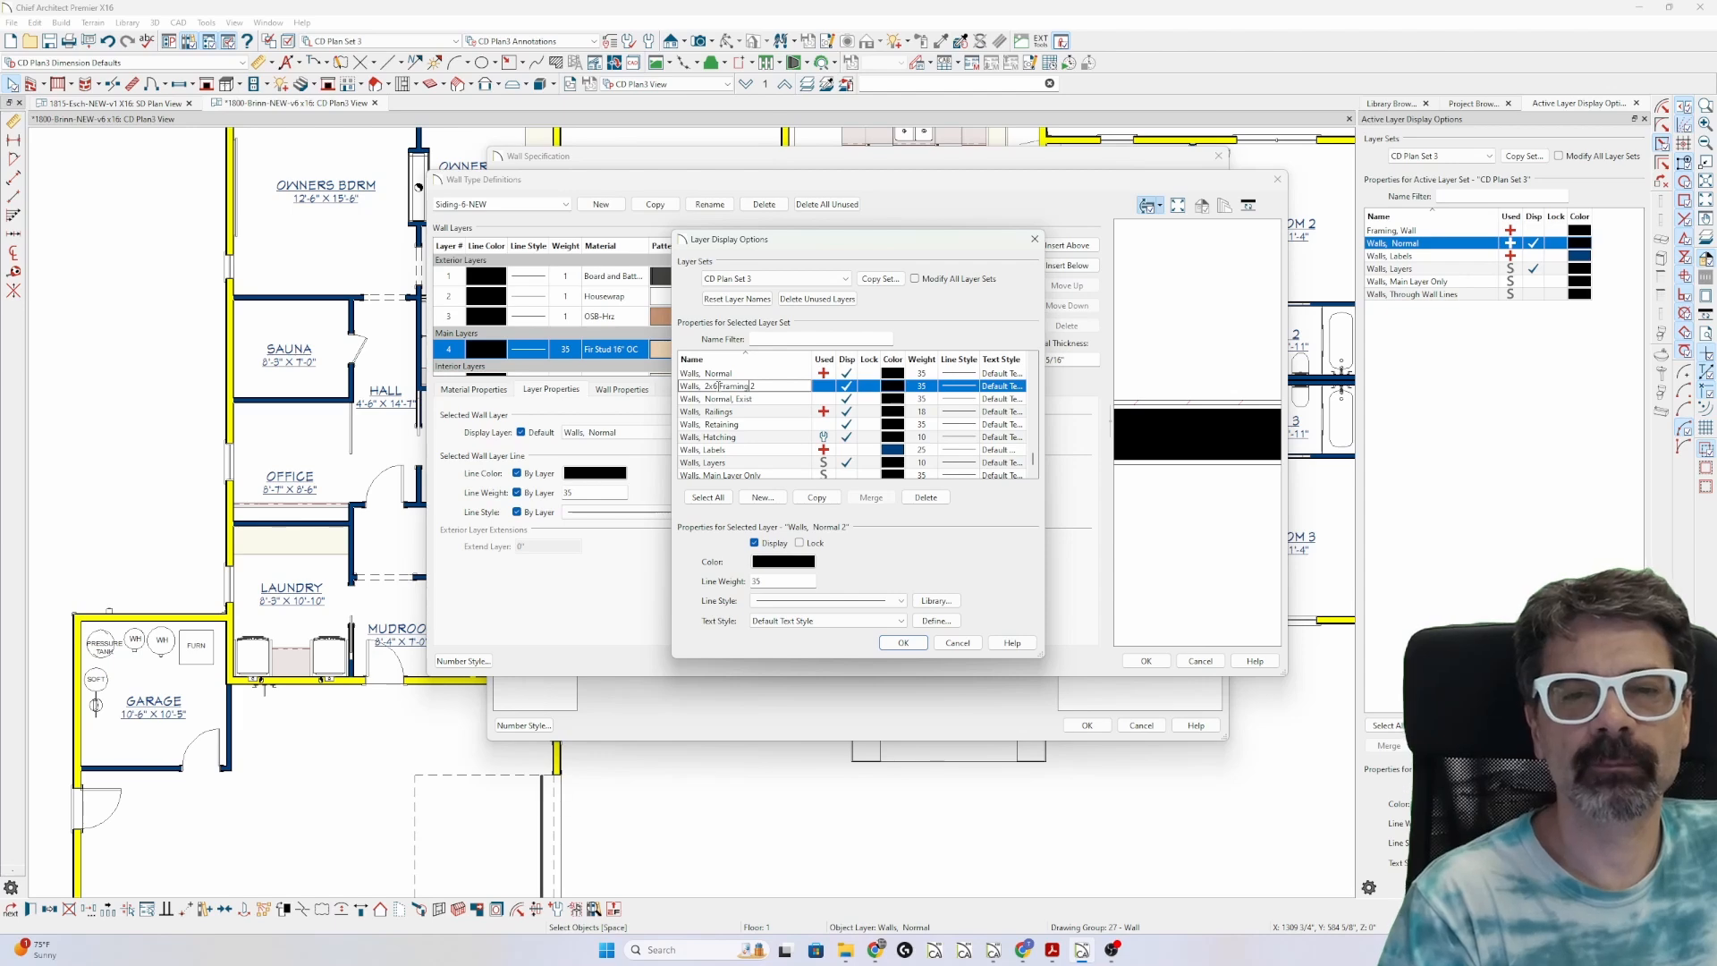
- Color the "Walls, 2x6 Framing" layer yellow and assign it as the Fir Stud layer's display layer
{"action": "left_click", "coordinate": [786, 562]}
{"action": "left_click", "coordinate": [726, 384]}
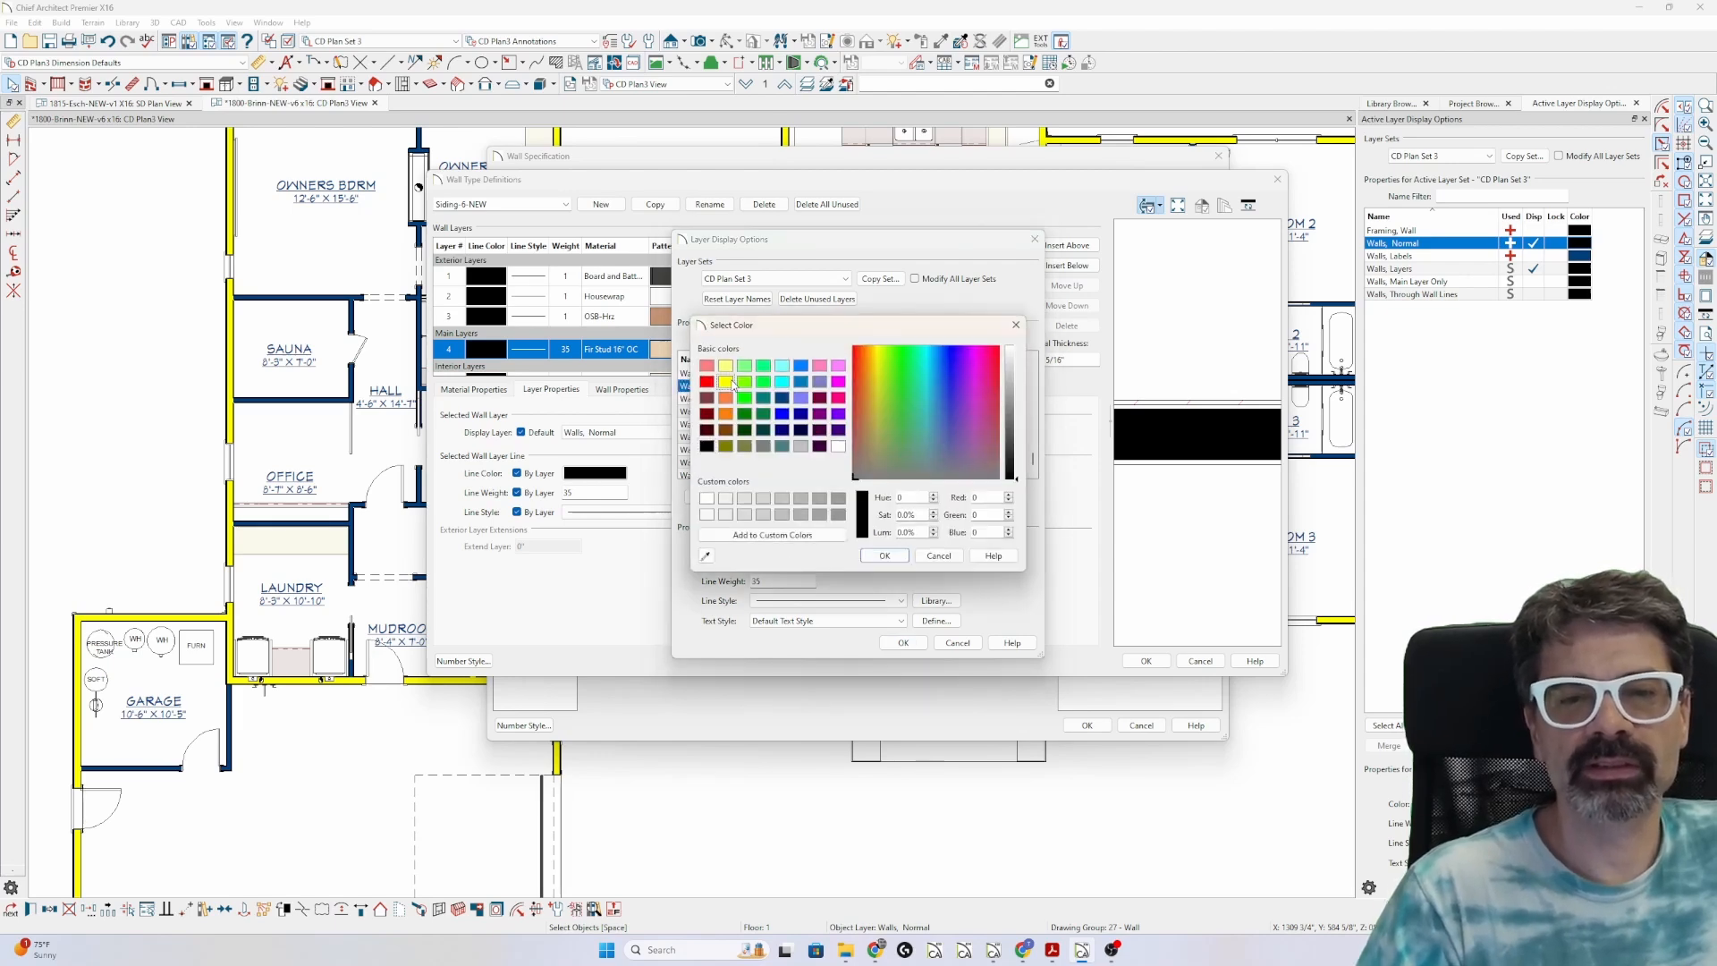
{"action": "left_click", "coordinate": [884, 556]}
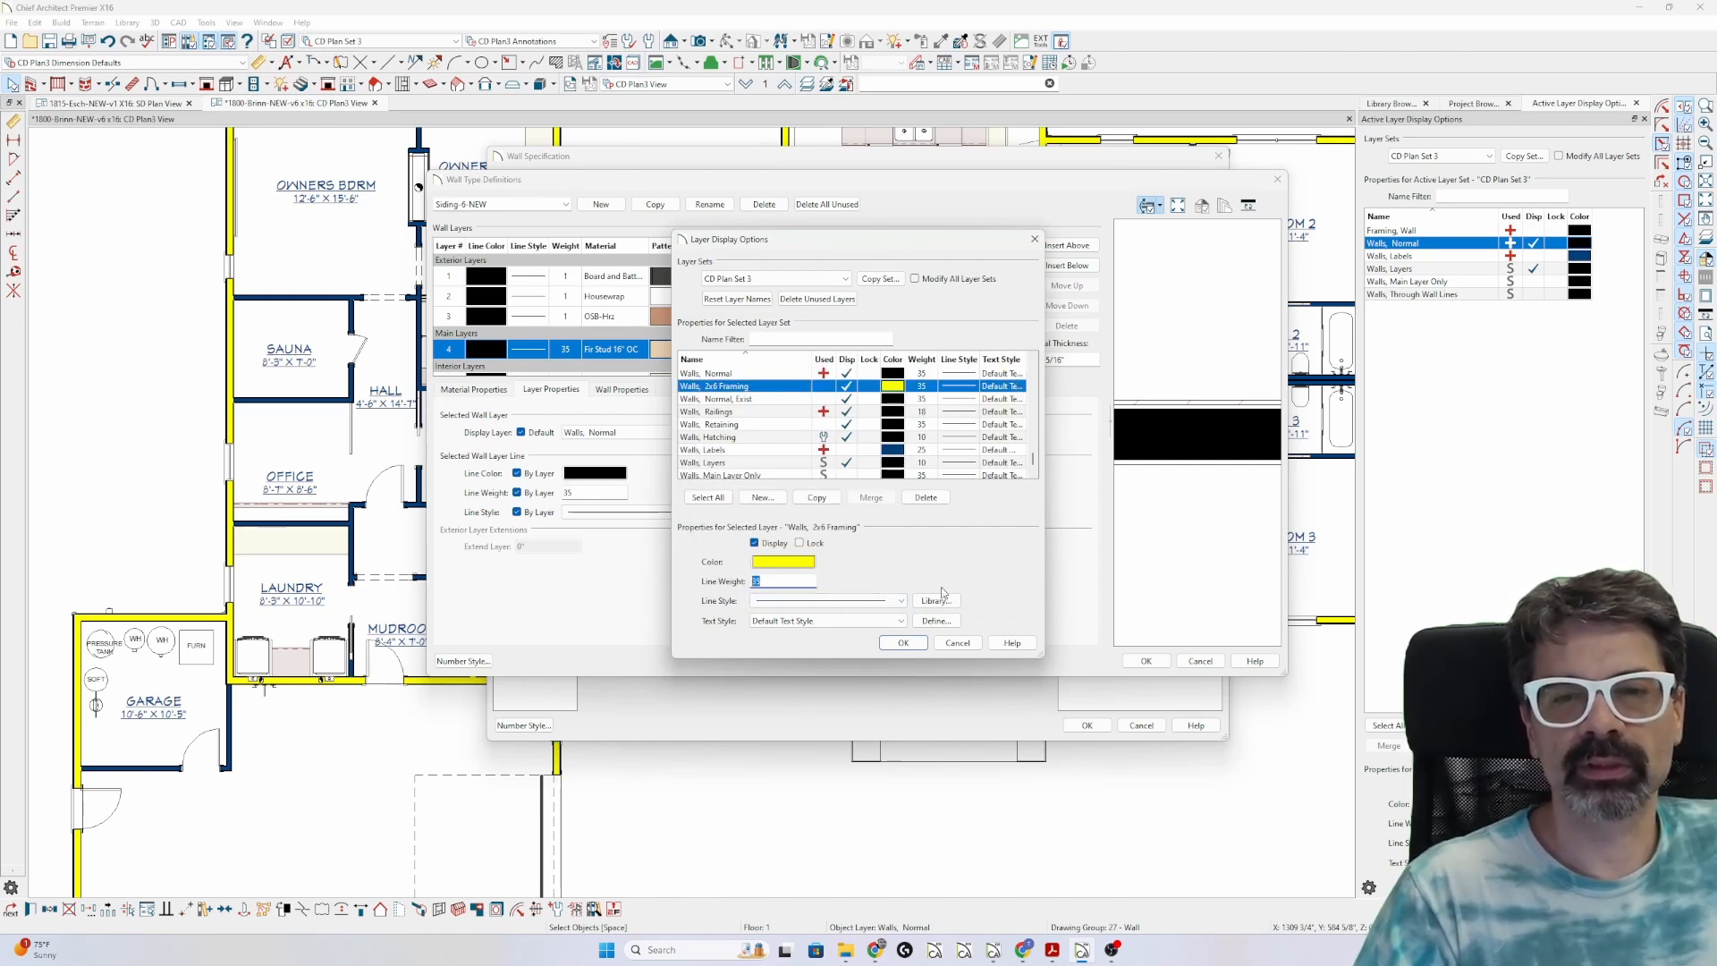
{"action": "left_click", "coordinate": [903, 643]}
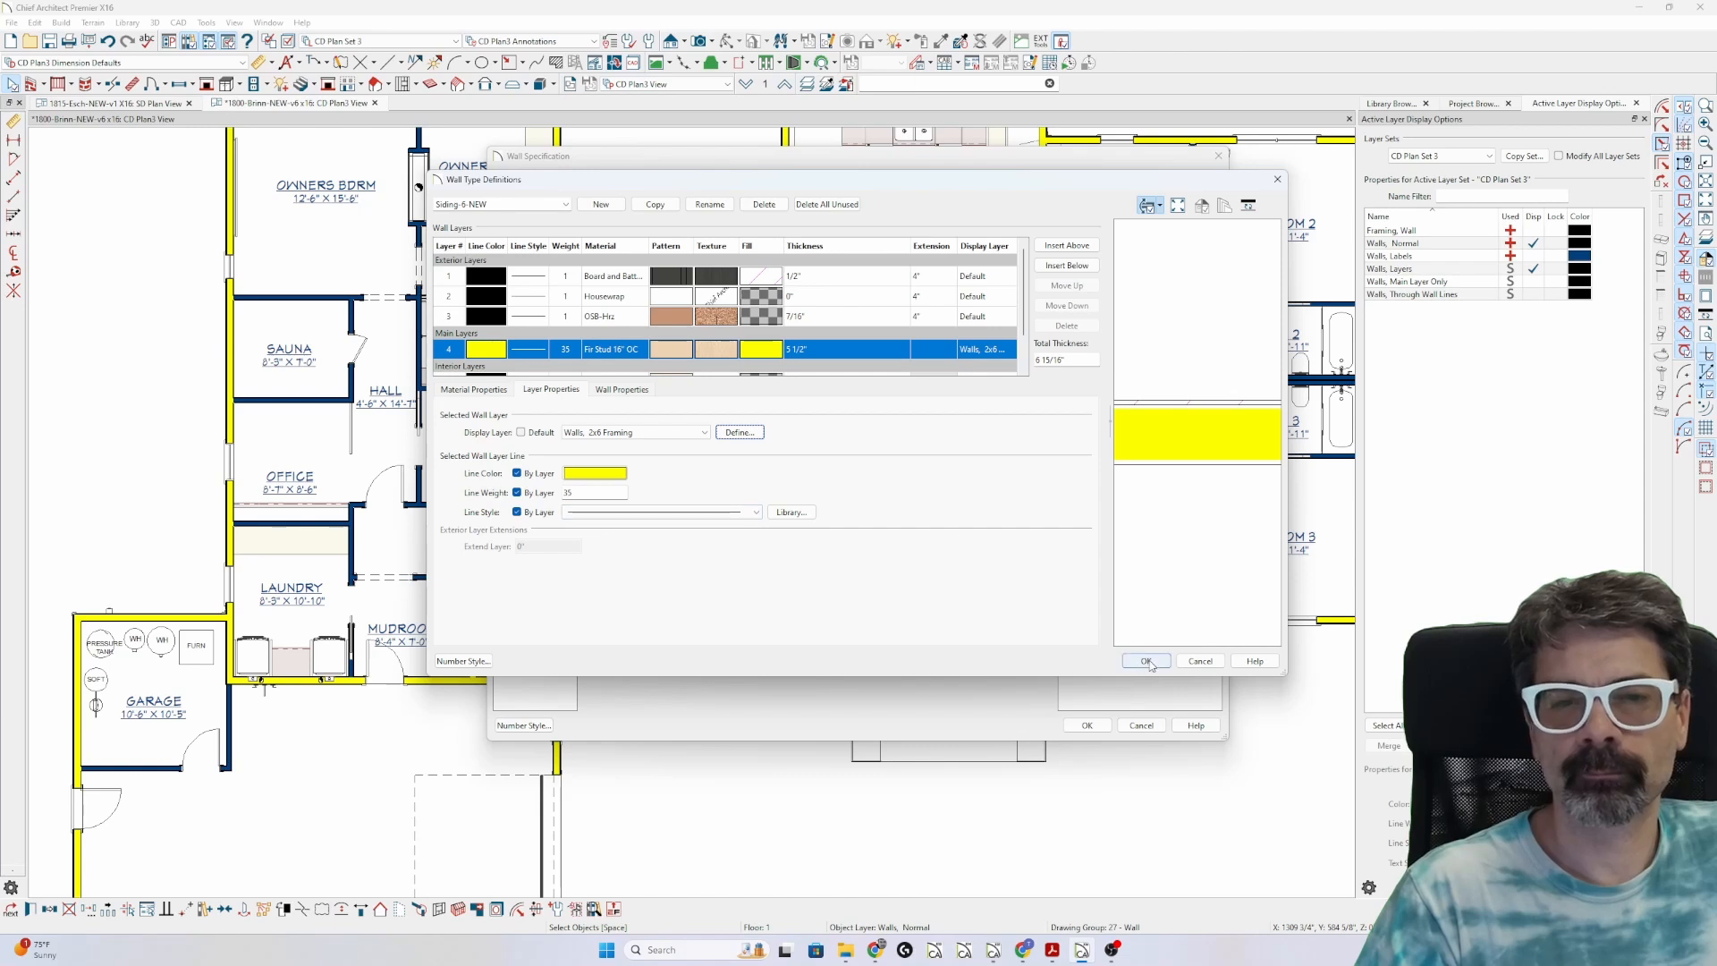
- Set the line color of the Fir Stud 16" OC main layer to black and accept the Siding-6-NEW wall type definition
{"action": "scroll", "coordinate": [528, 361], "scroll_direction": "down", "scroll_amount": 1}
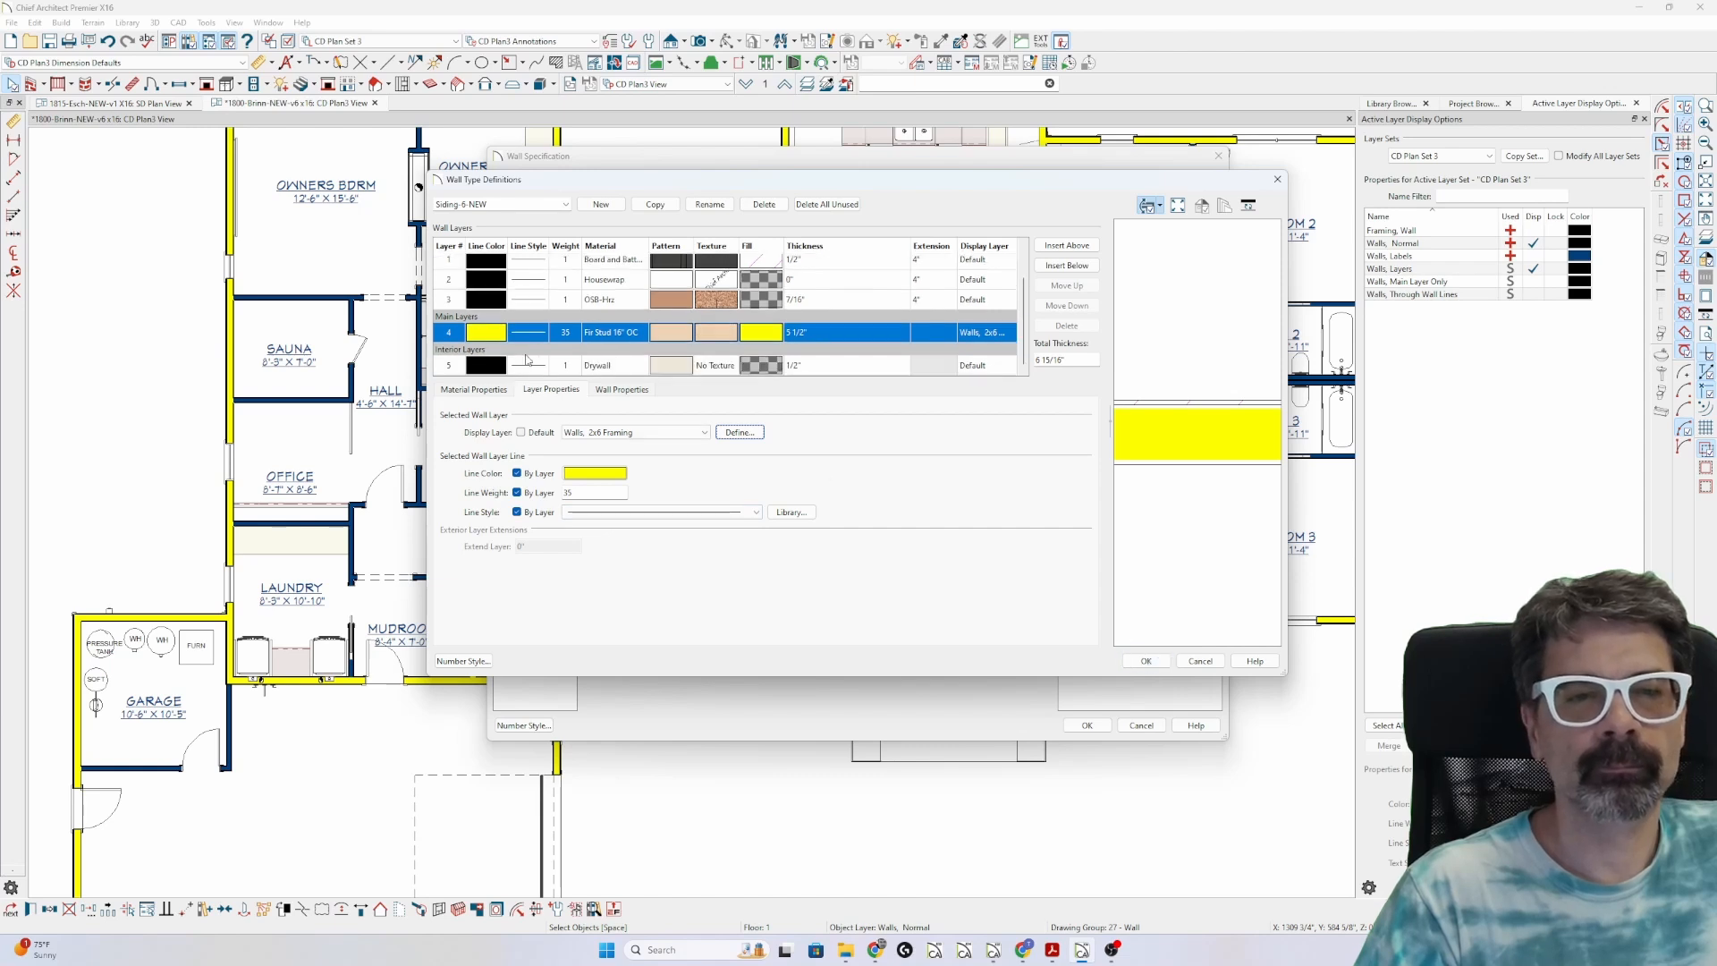
{"action": "left_click", "coordinate": [486, 334]}
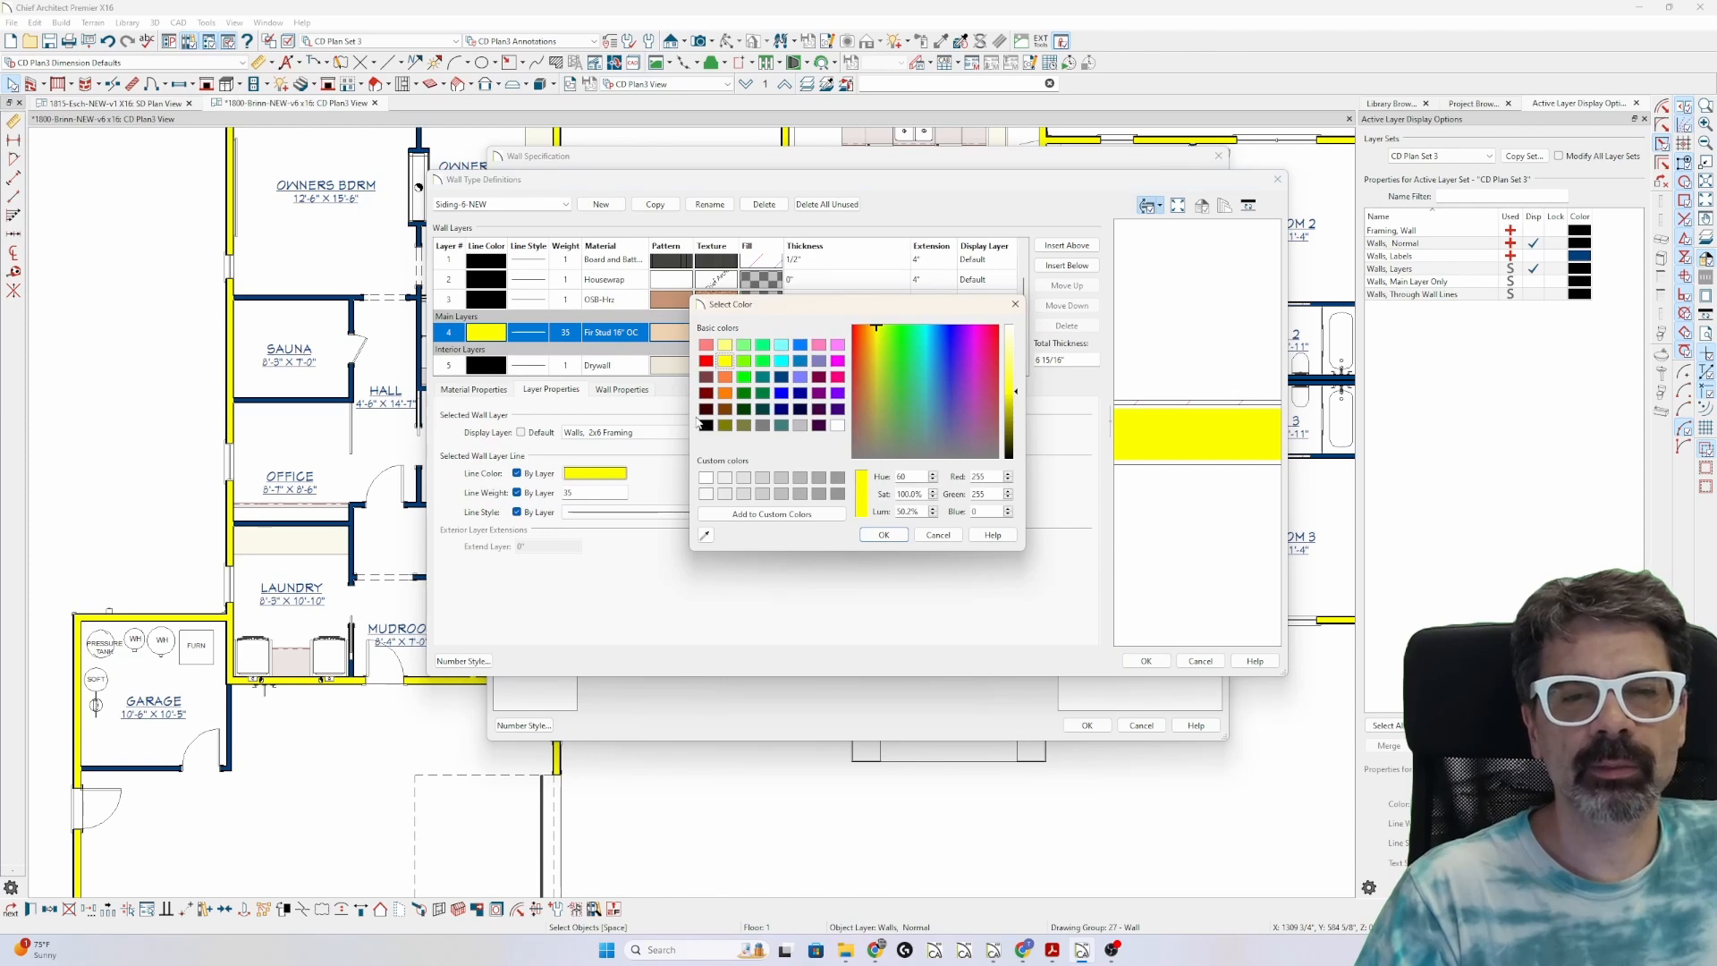
{"action": "left_click", "coordinate": [706, 425]}
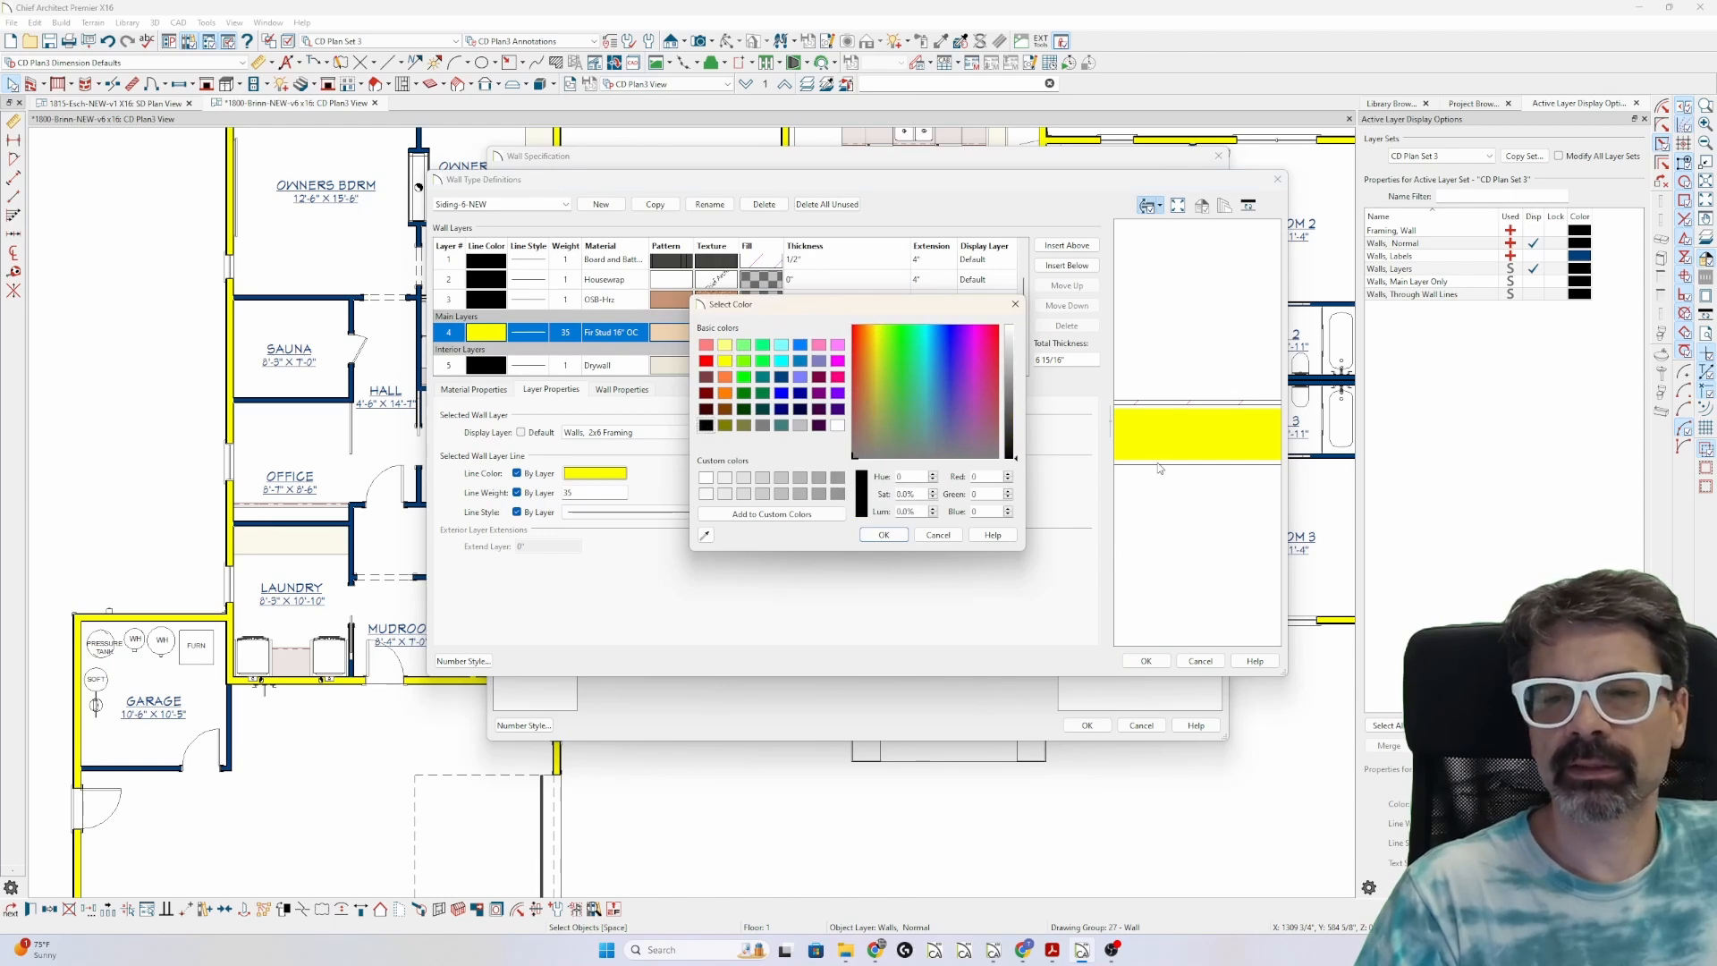
{"action": "left_click", "coordinate": [884, 534]}
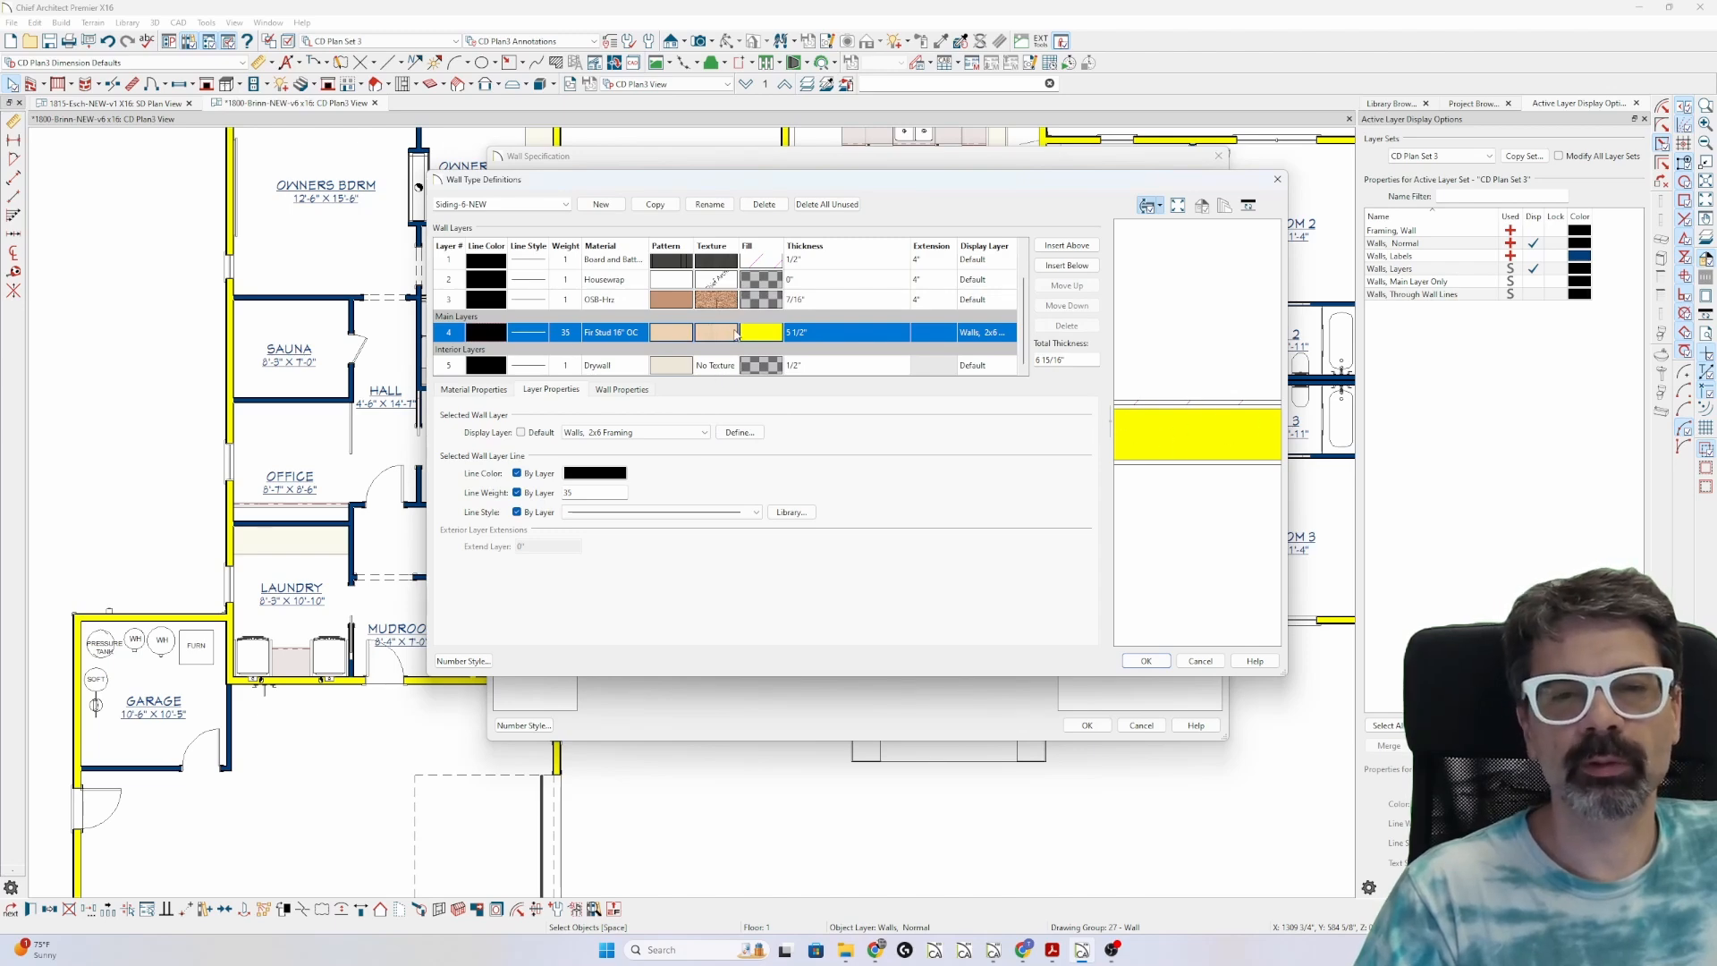
{"action": "left_click", "coordinate": [1147, 661]}
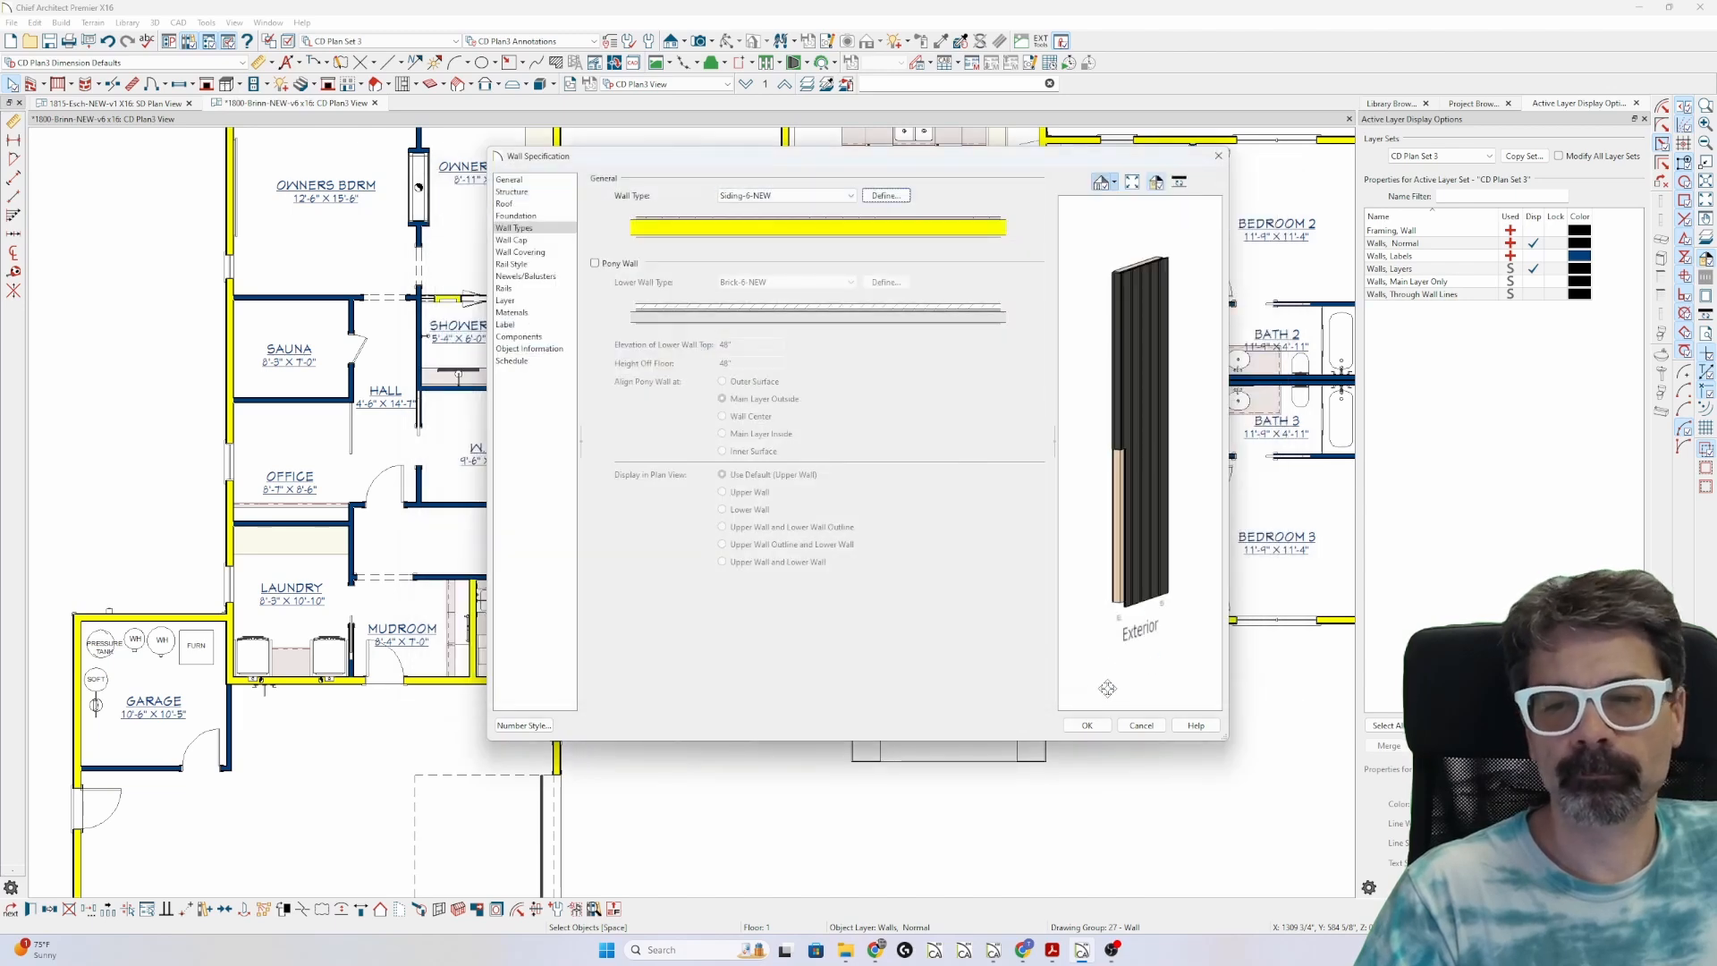
- Recheck in the Siding-6-NEW definition that the stud layer's fill uses the layer color, and apply the wall specification
{"action": "left_click", "coordinate": [885, 195]}
{"action": "left_click", "coordinate": [762, 349]}
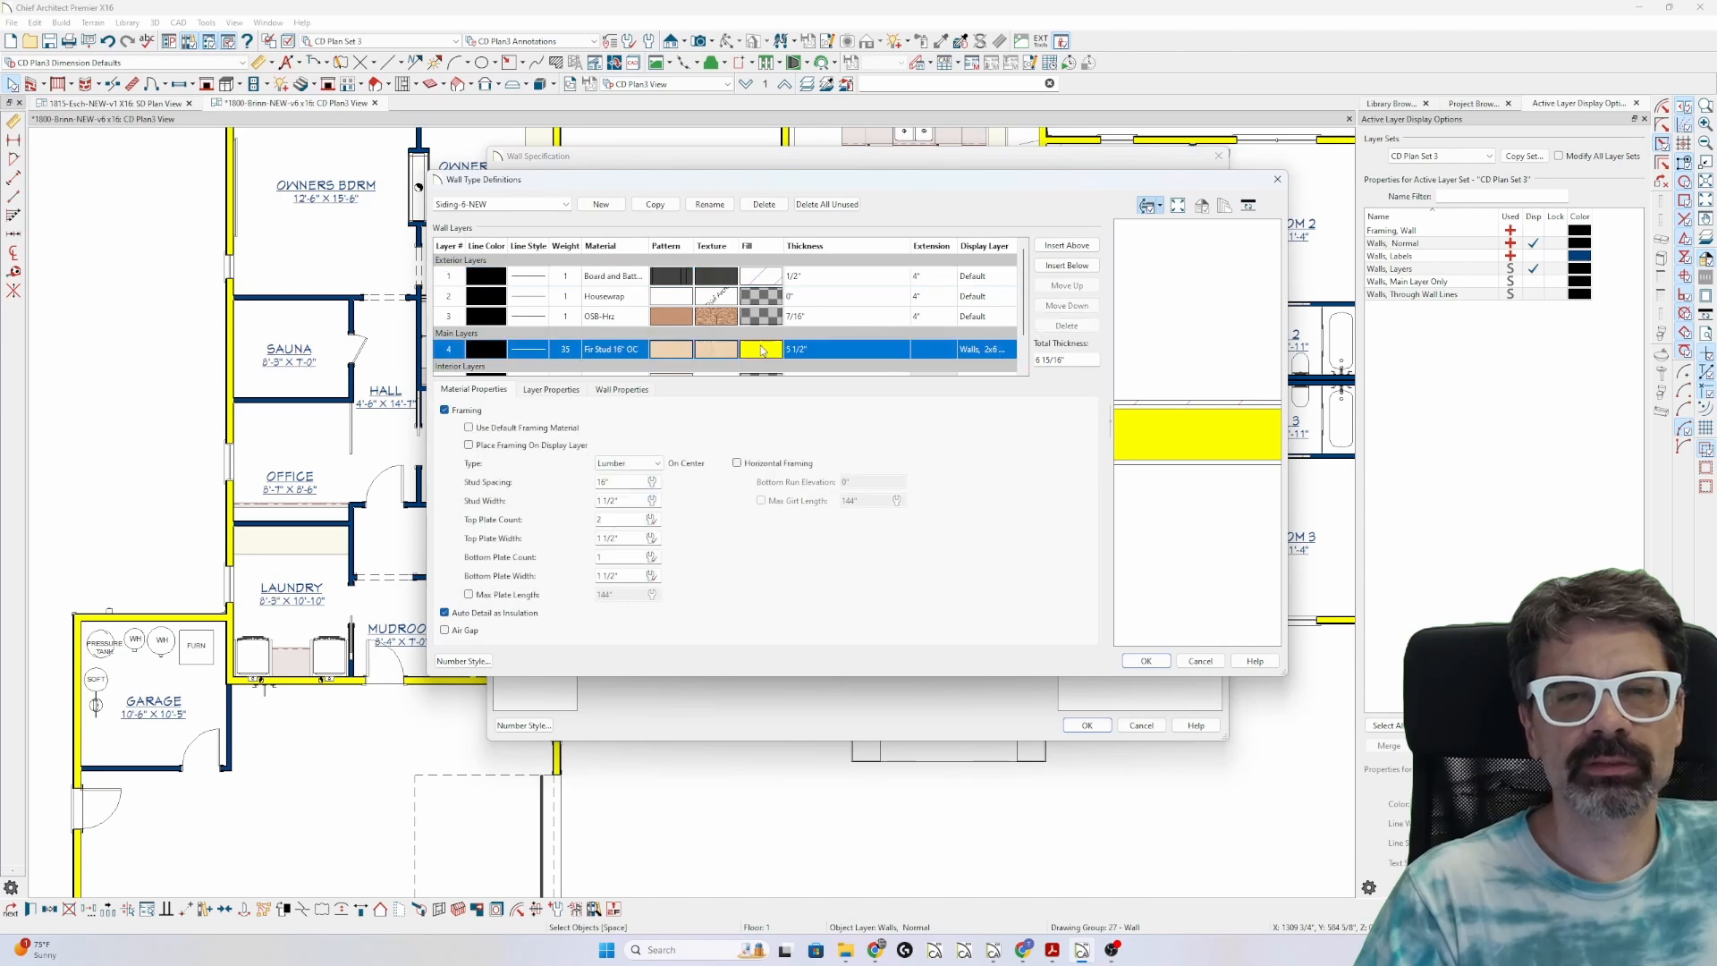
{"action": "left_click", "coordinate": [765, 350]}
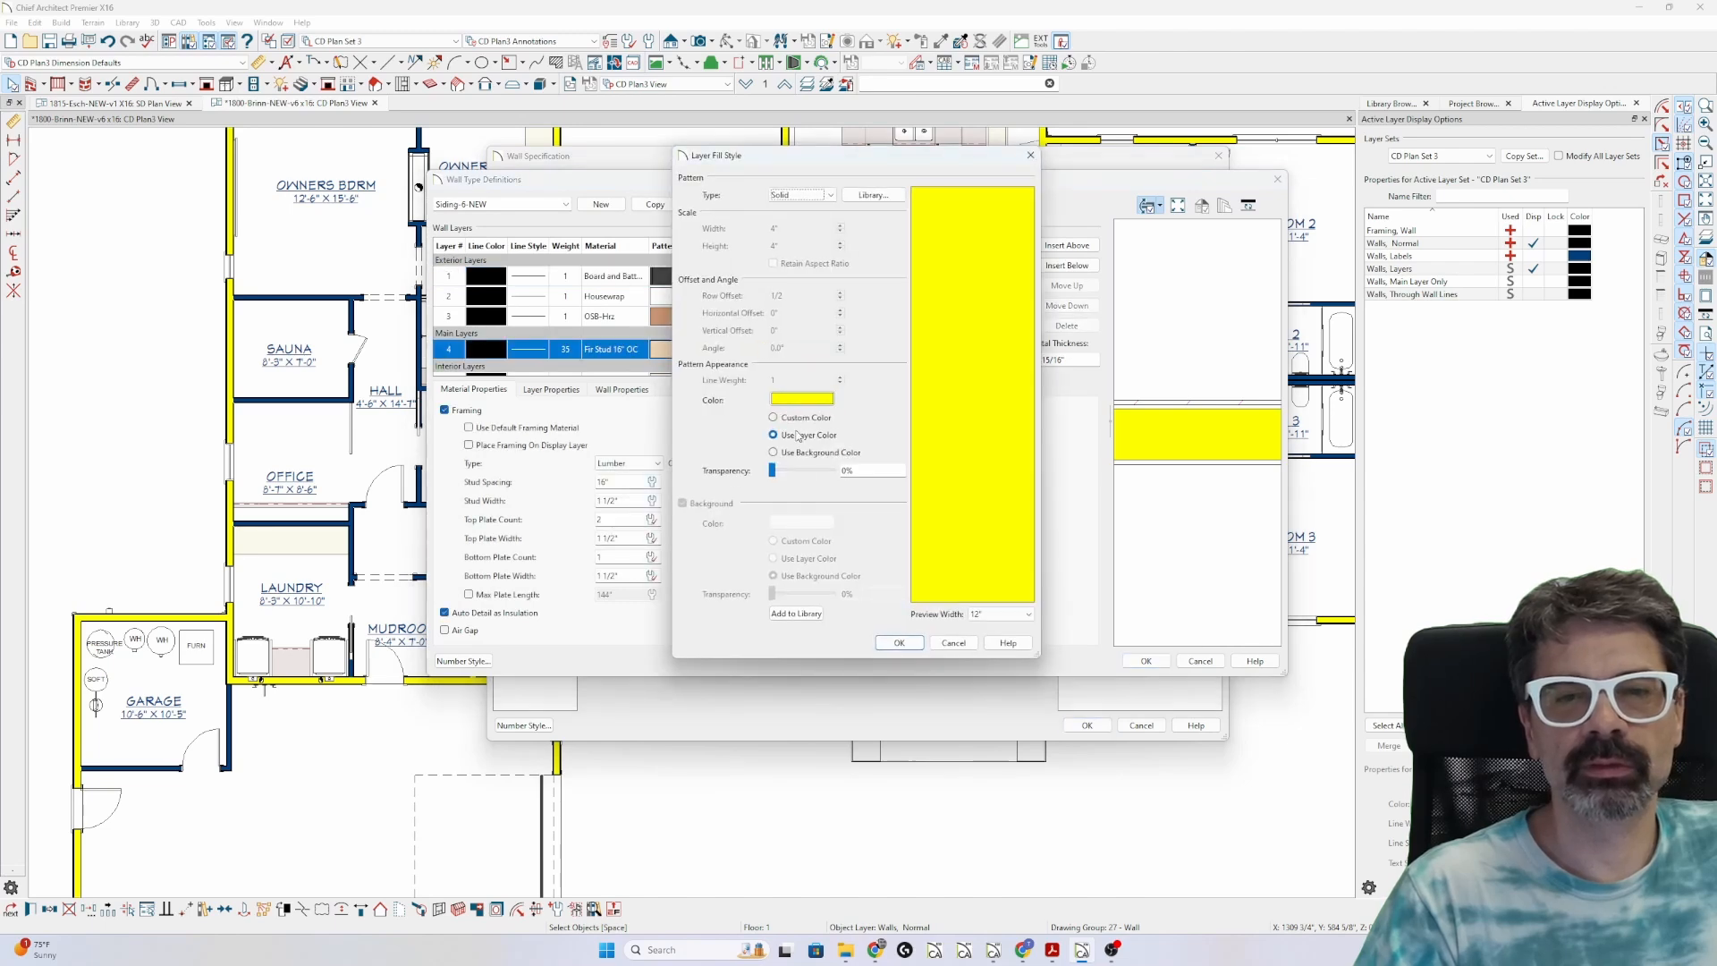
{"action": "left_click", "coordinate": [899, 642]}
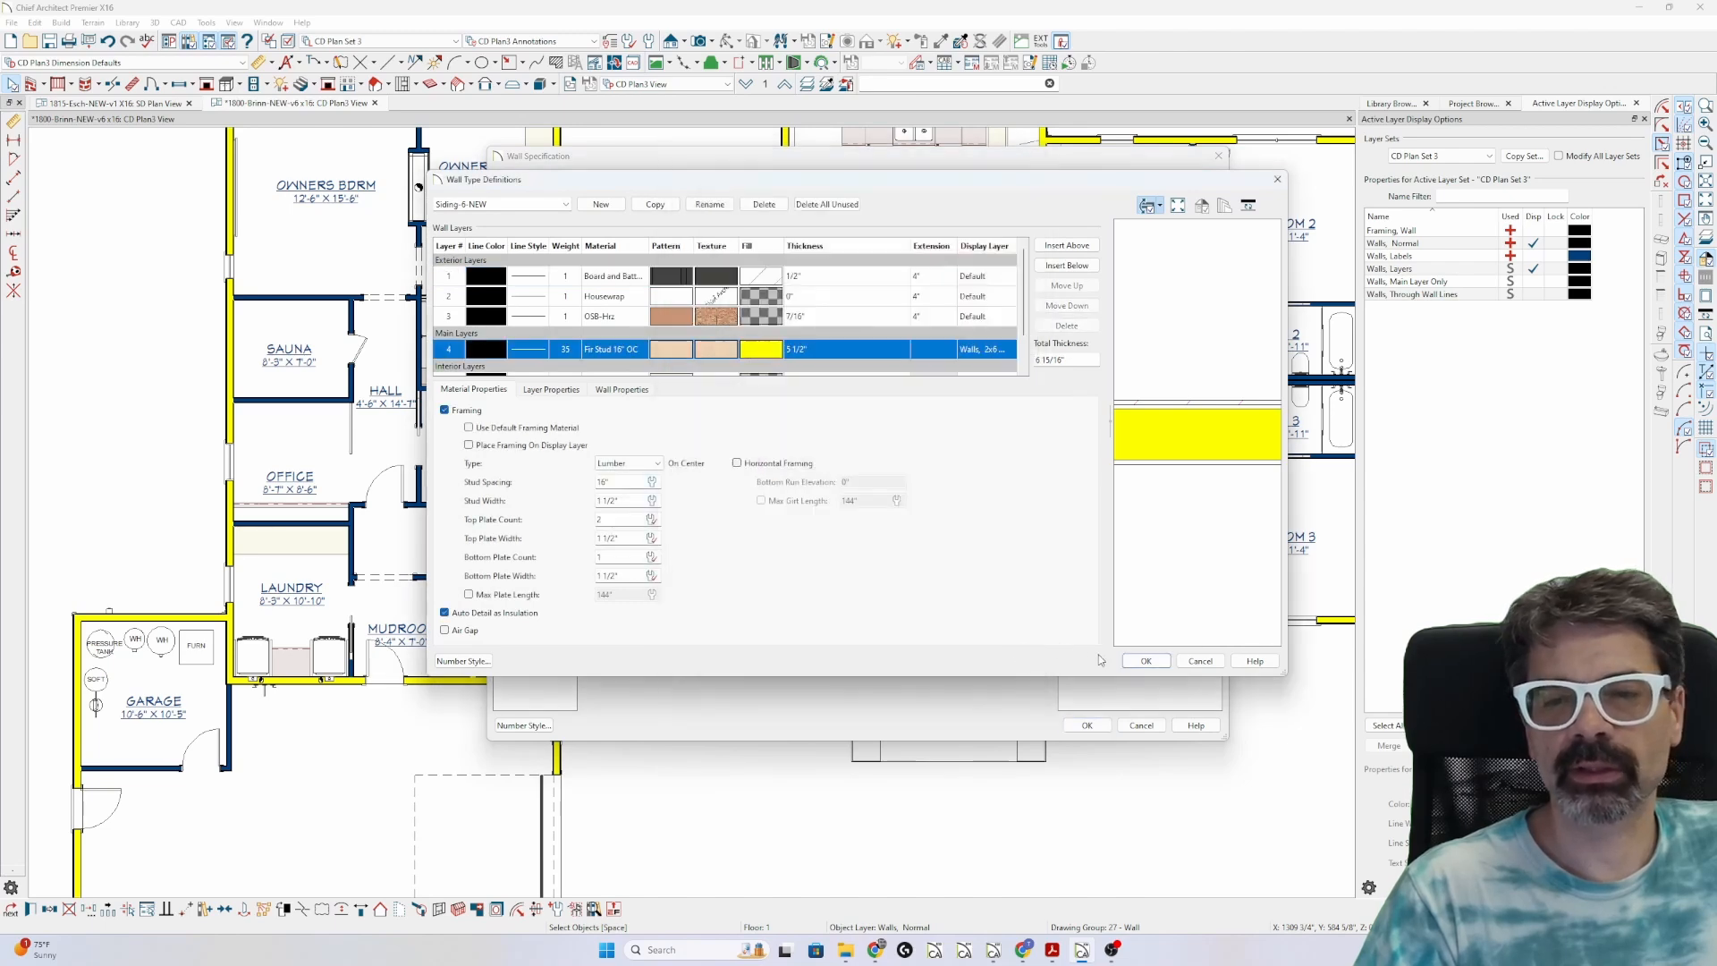
{"action": "left_click", "coordinate": [1138, 657]}
{"action": "left_click", "coordinate": [1080, 726]}
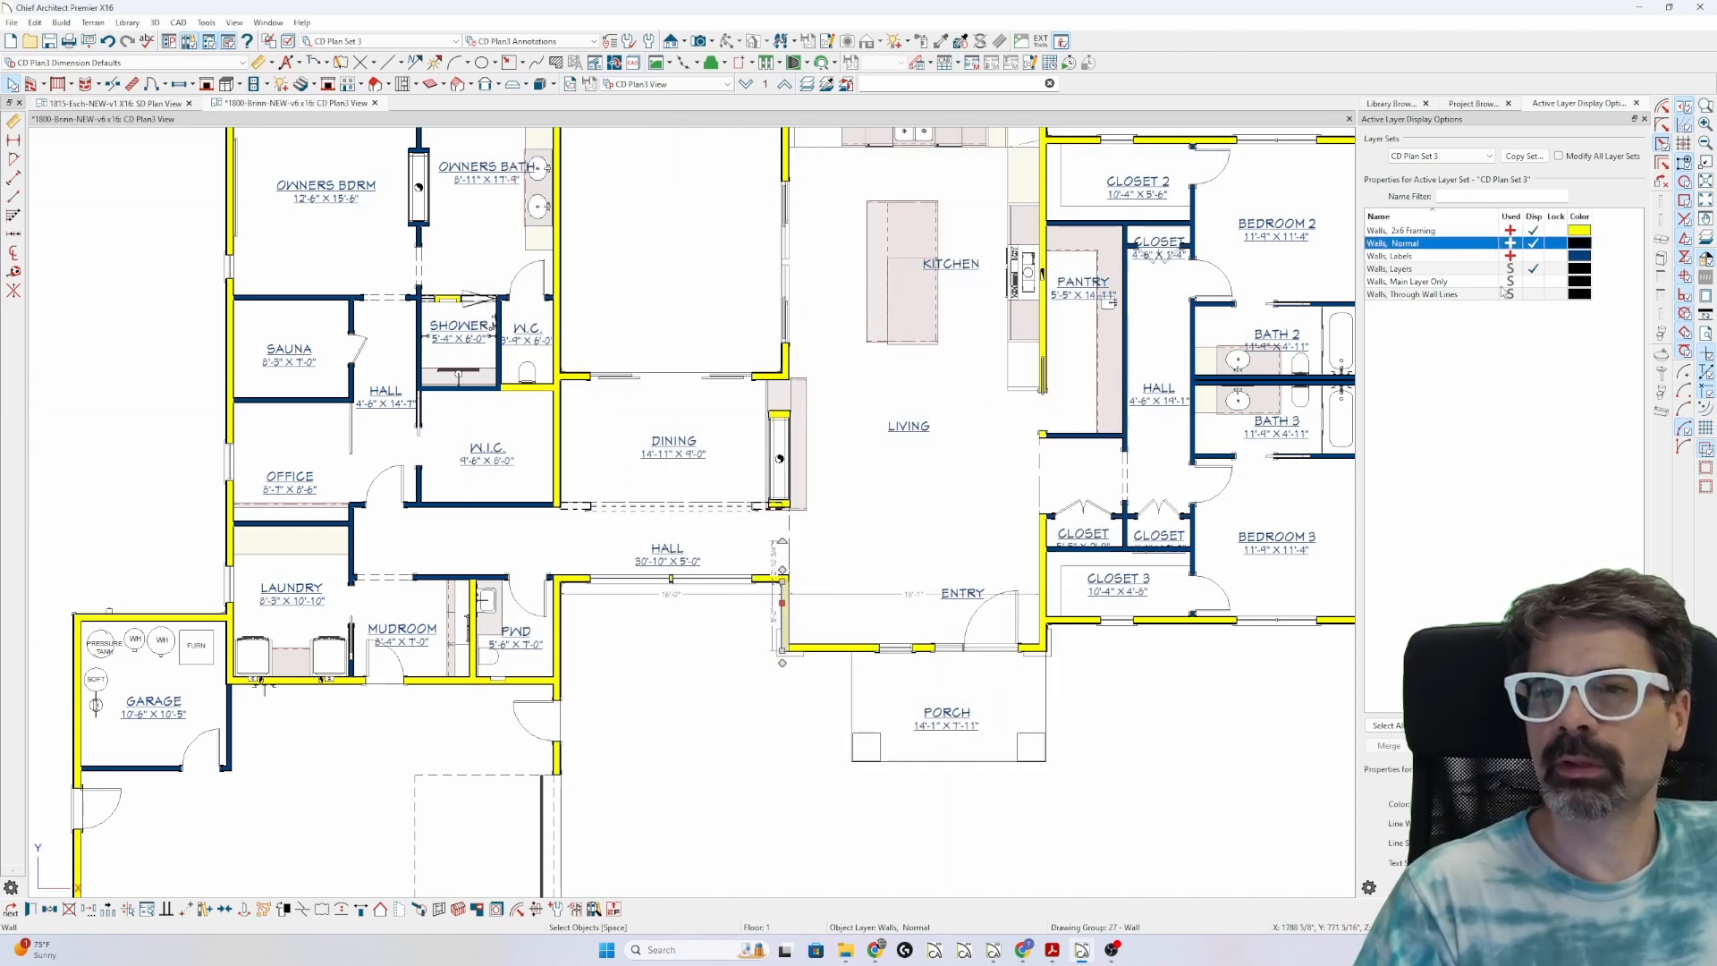
{"action": "left_click", "coordinate": [658, 84]}
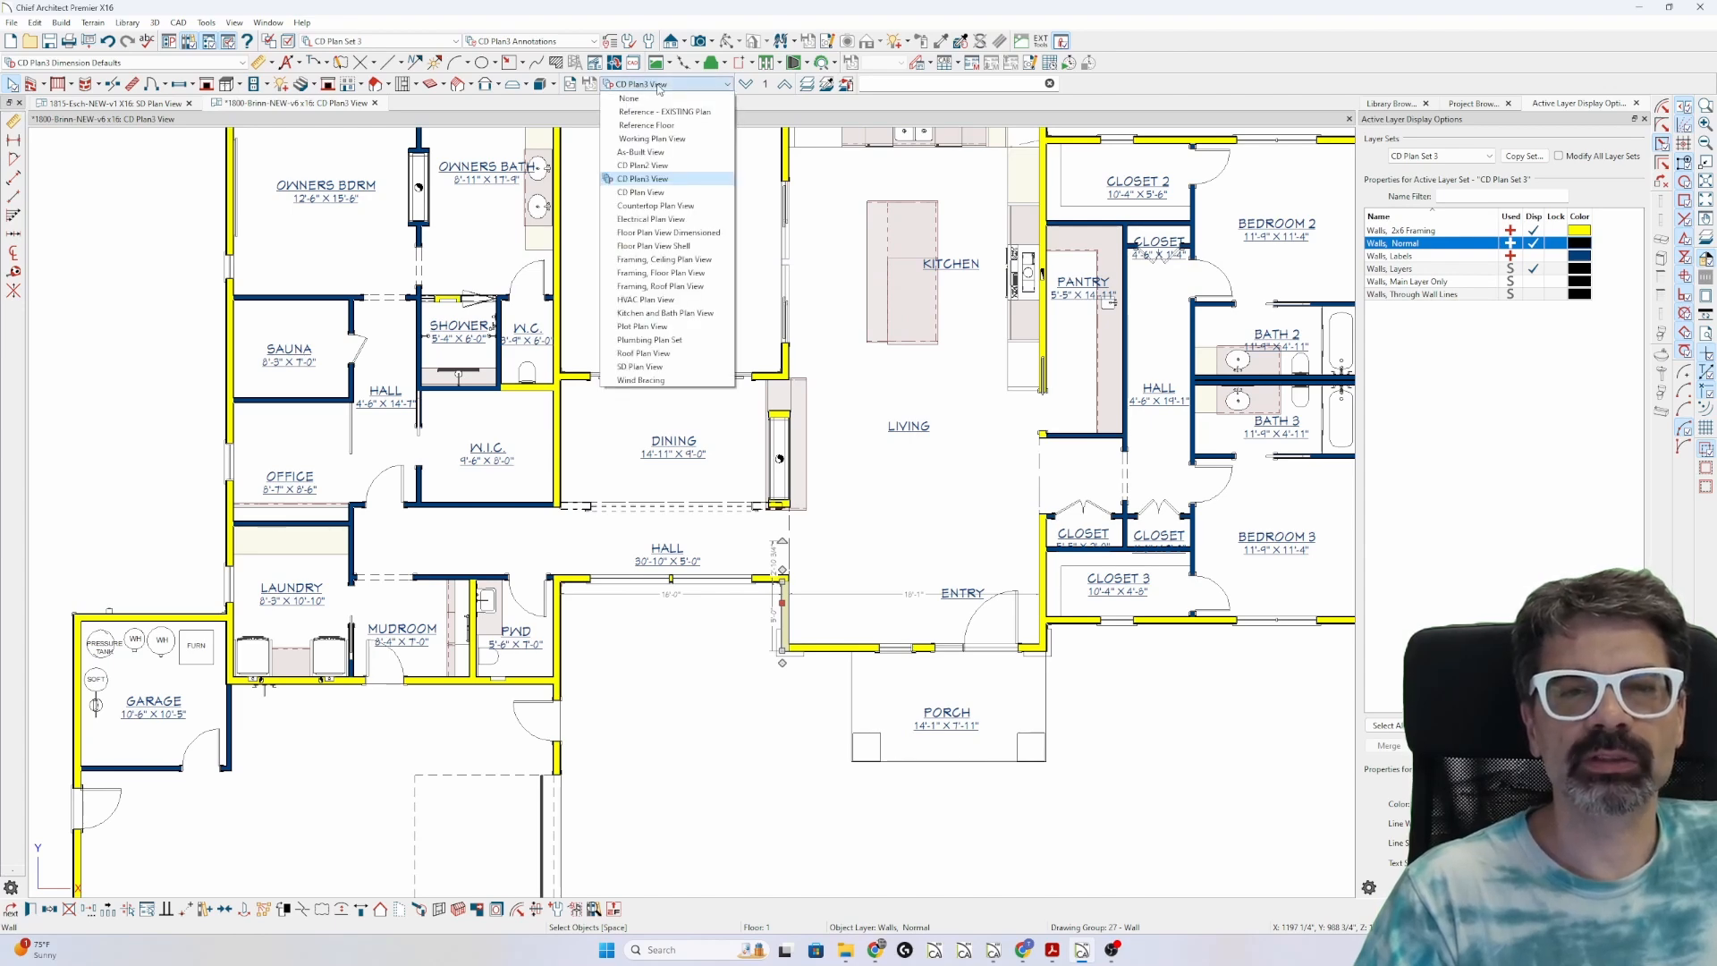
{"action": "left_click", "coordinate": [637, 85]}
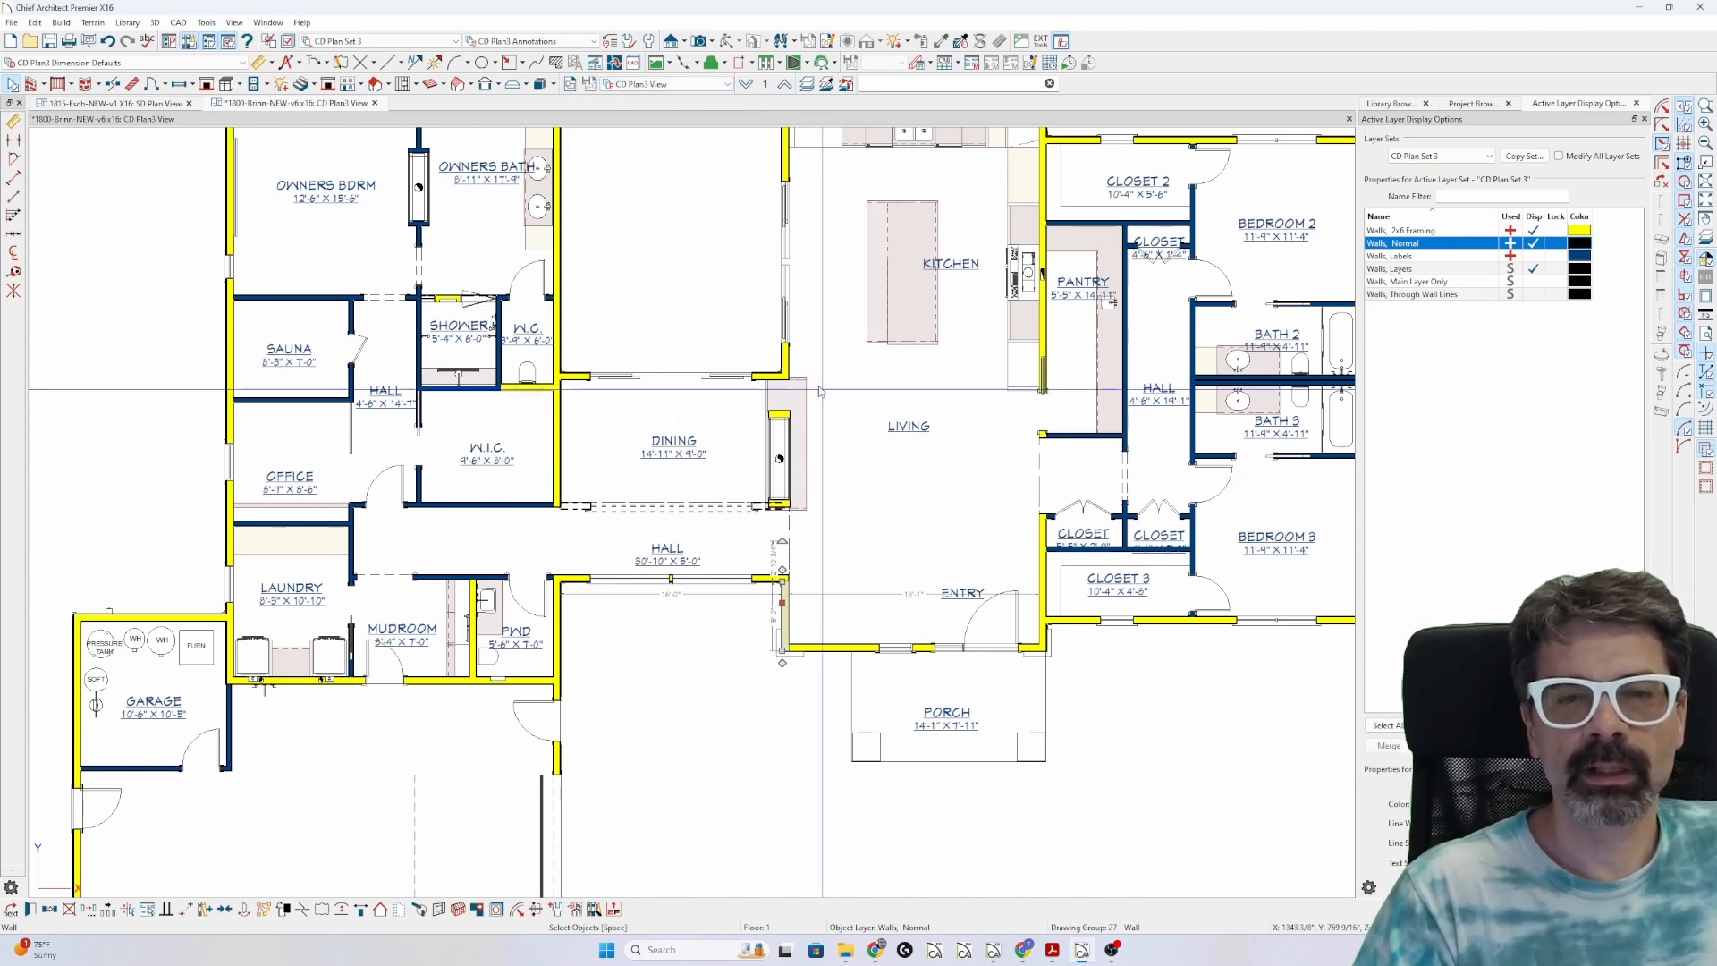
- Try to recolor the "Walls, 2x6 Framing" layer black in the CD Plan Set 3 layer set
{"action": "left_click", "coordinate": [1448, 230]}
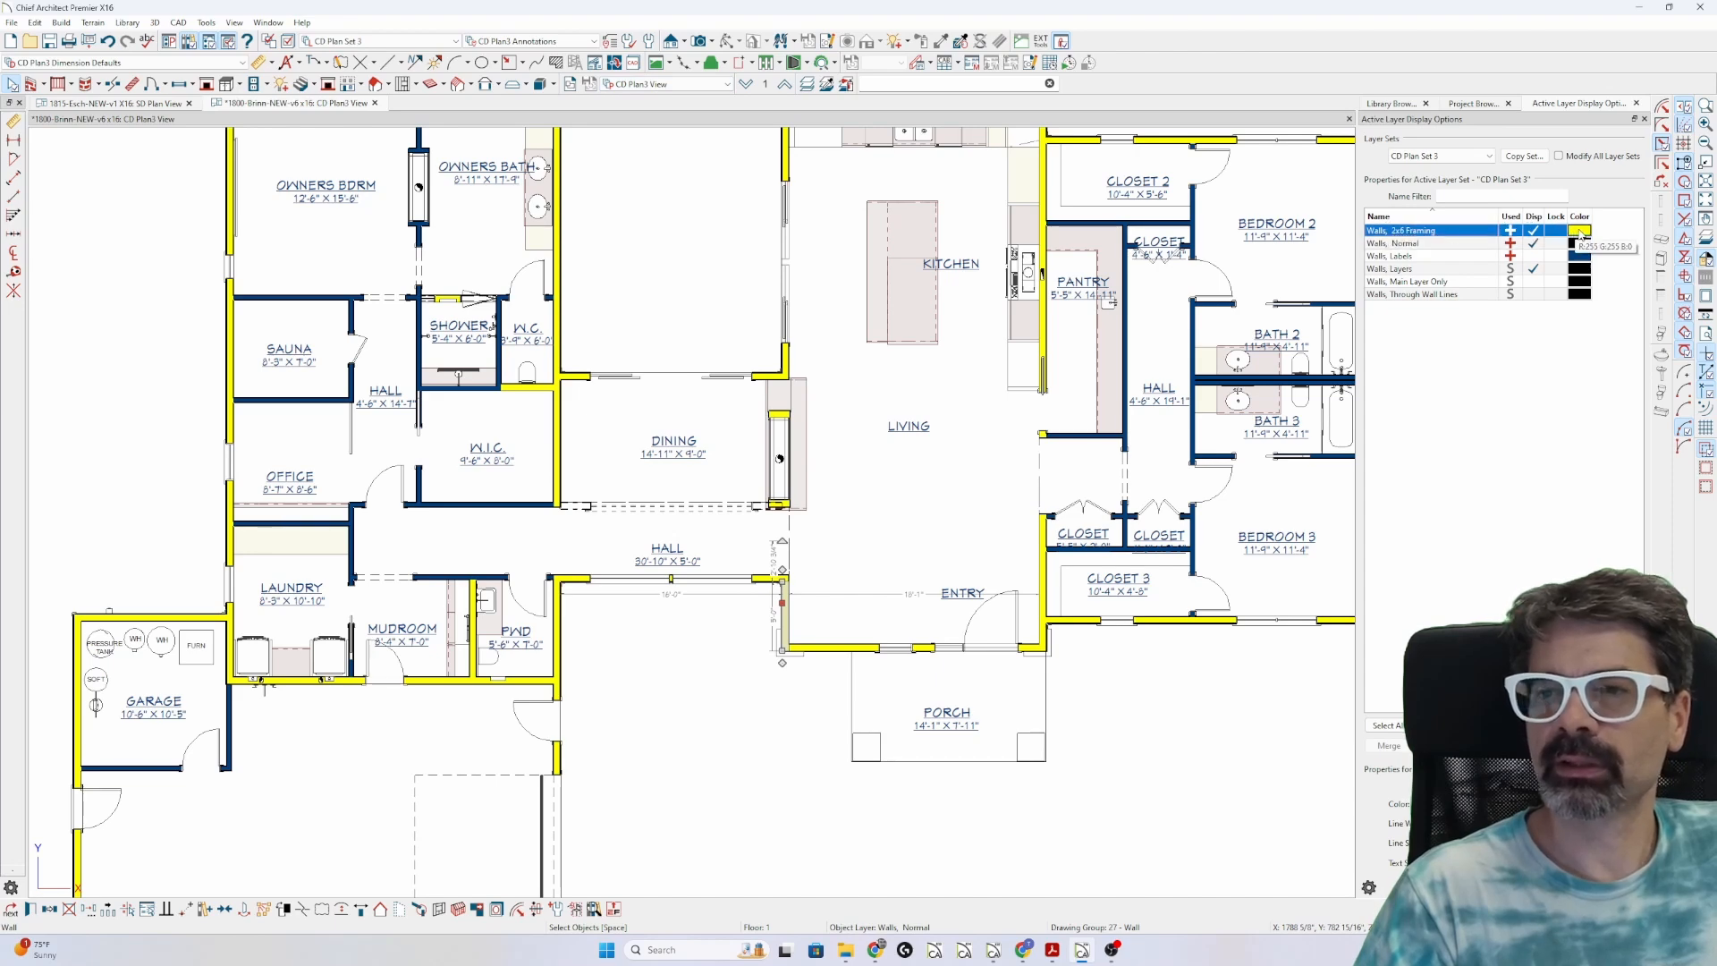
{"action": "left_click", "coordinate": [1580, 234]}
{"action": "left_click", "coordinate": [707, 467]}
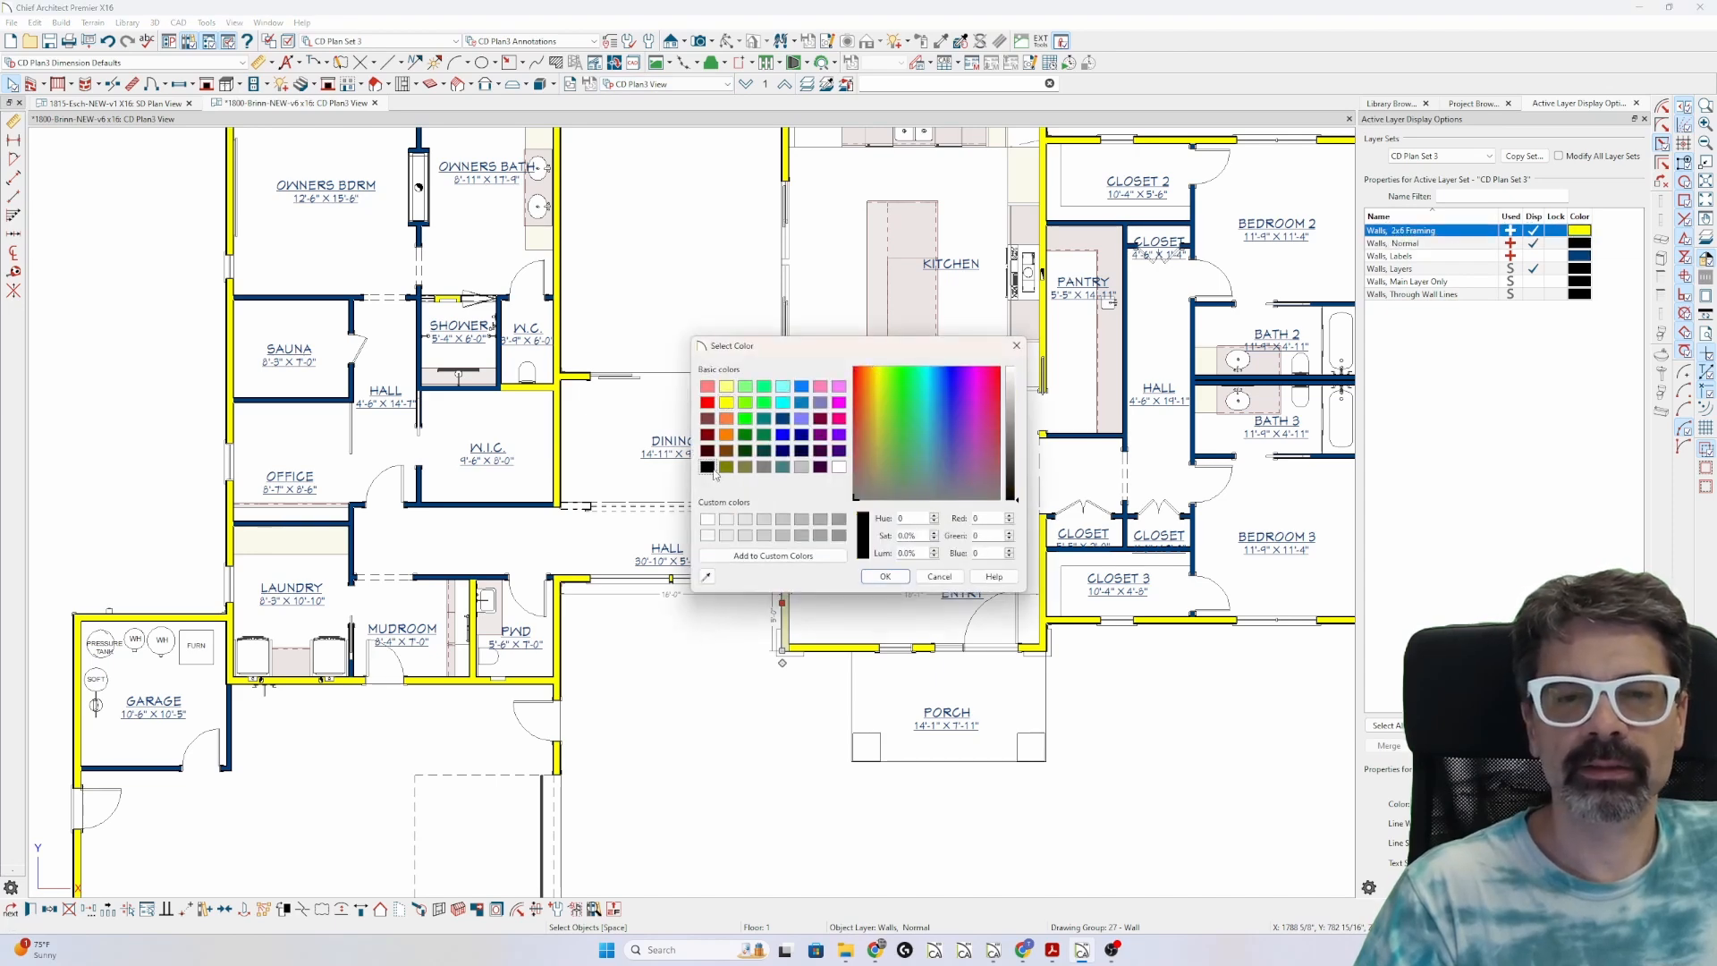
{"action": "left_click", "coordinate": [863, 577]}
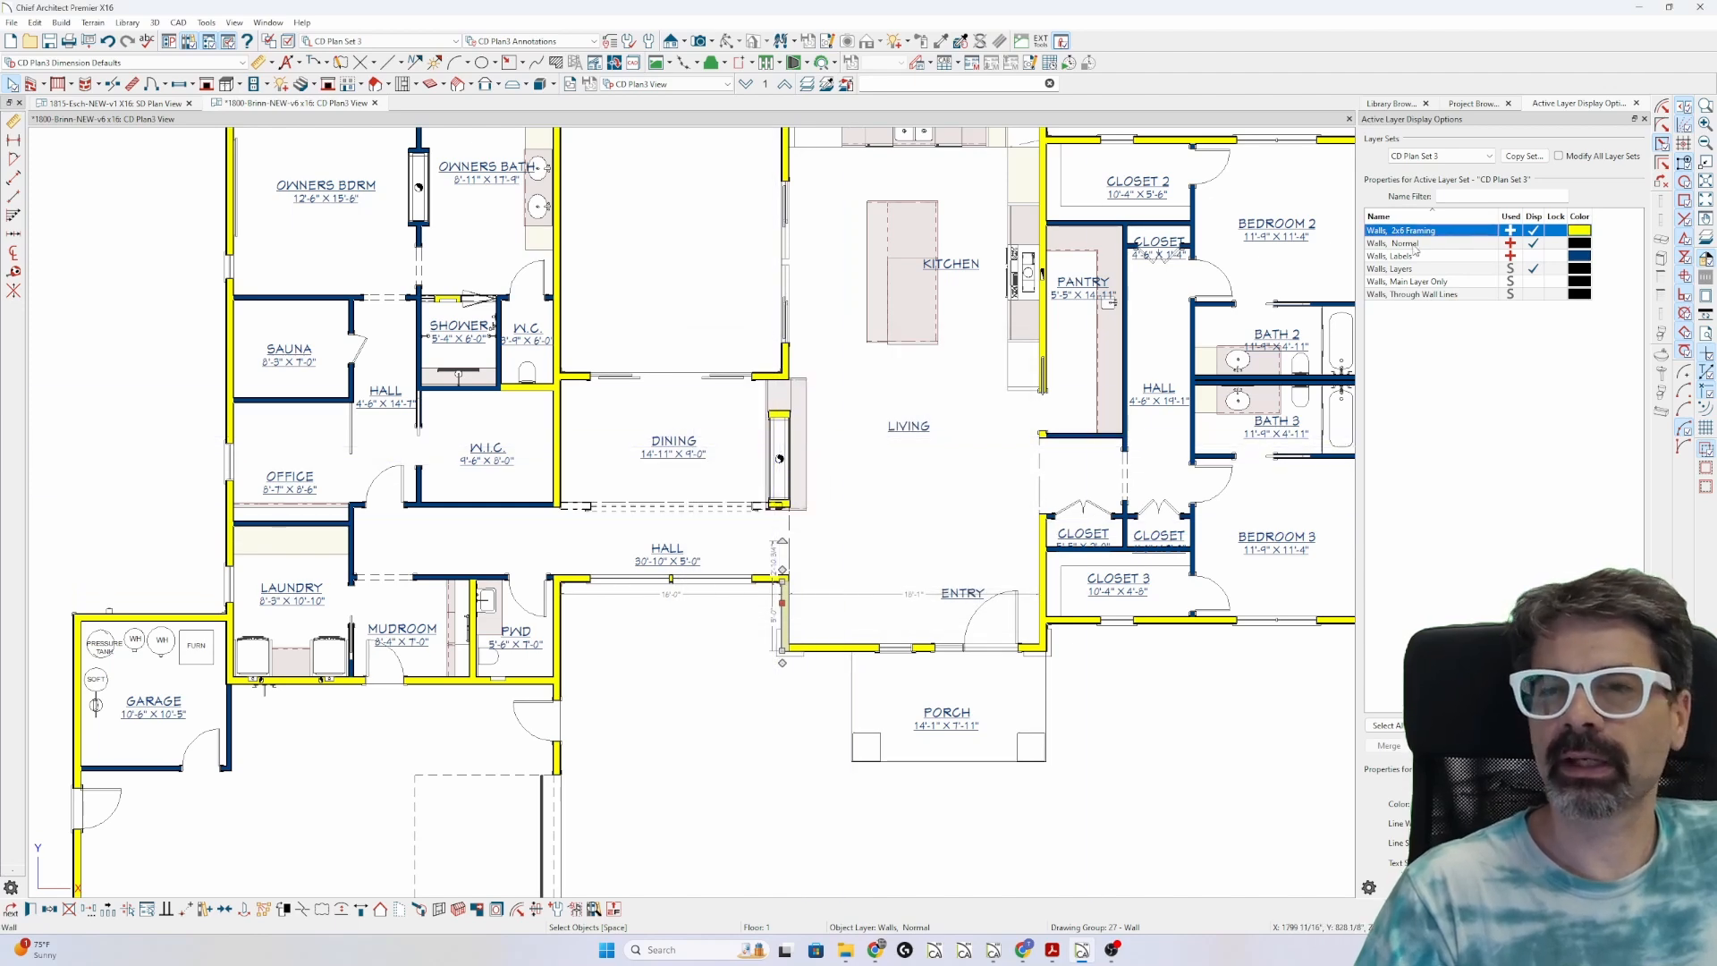
- Set the color of the "Walls, 2x6 Framing" layer to black and deselect the exterior wall
{"action": "left_click", "coordinate": [1579, 231]}
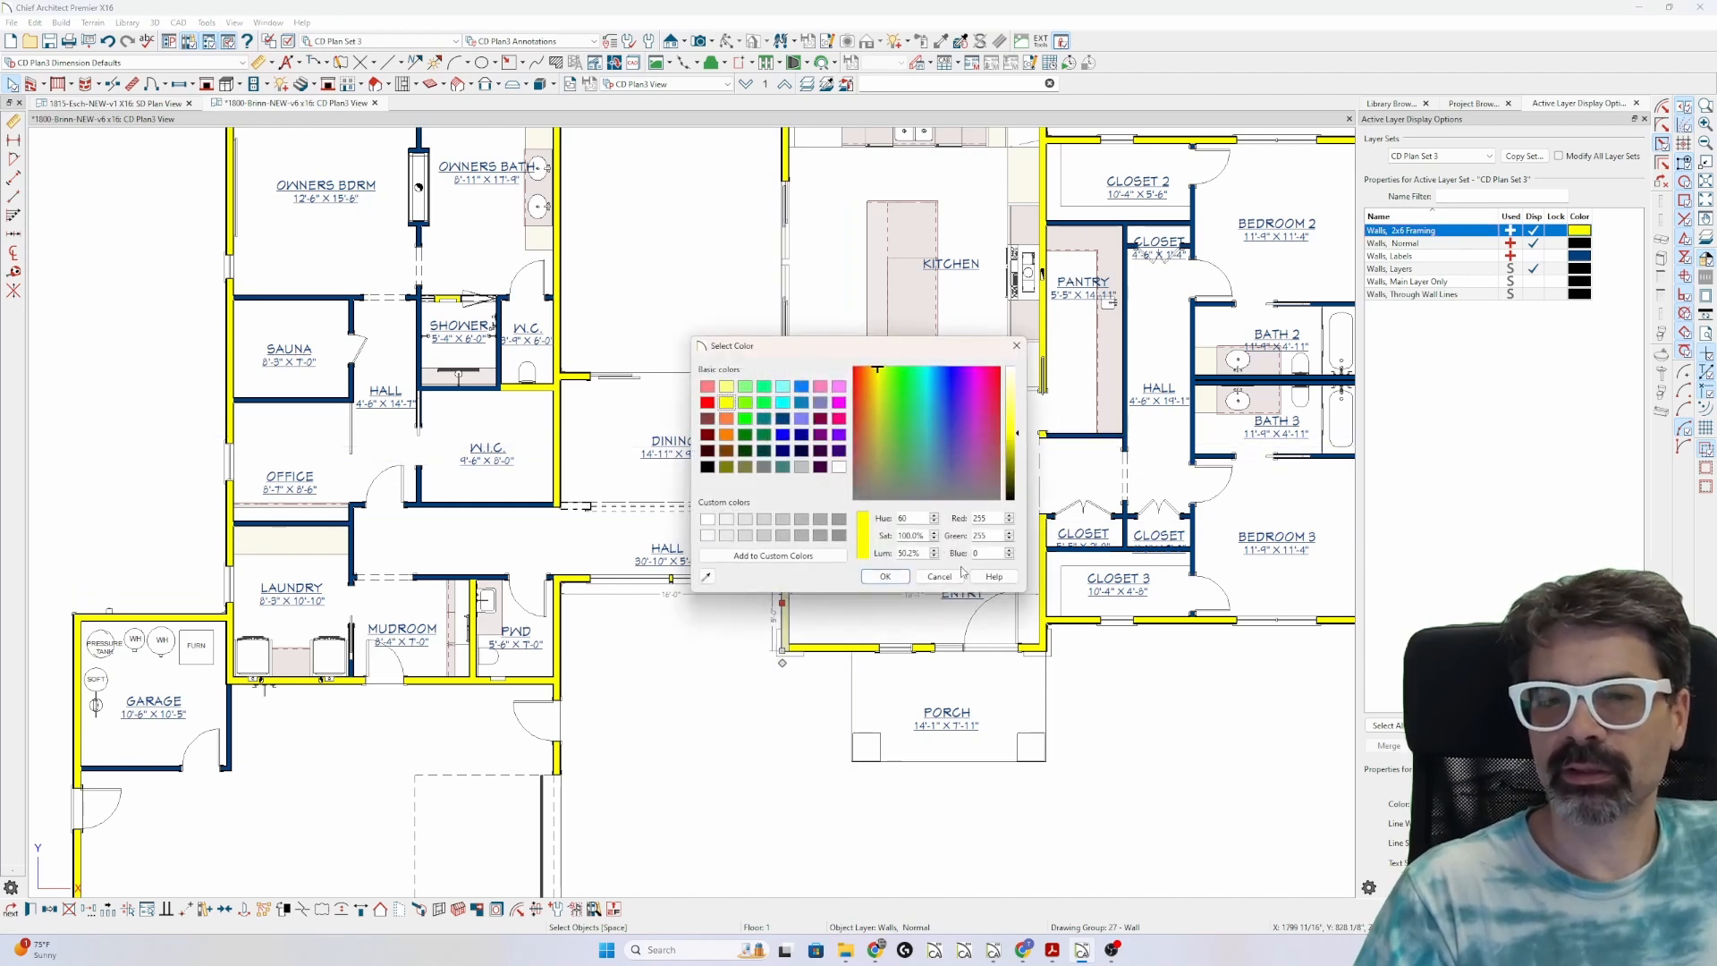
{"action": "left_click", "coordinate": [707, 467]}
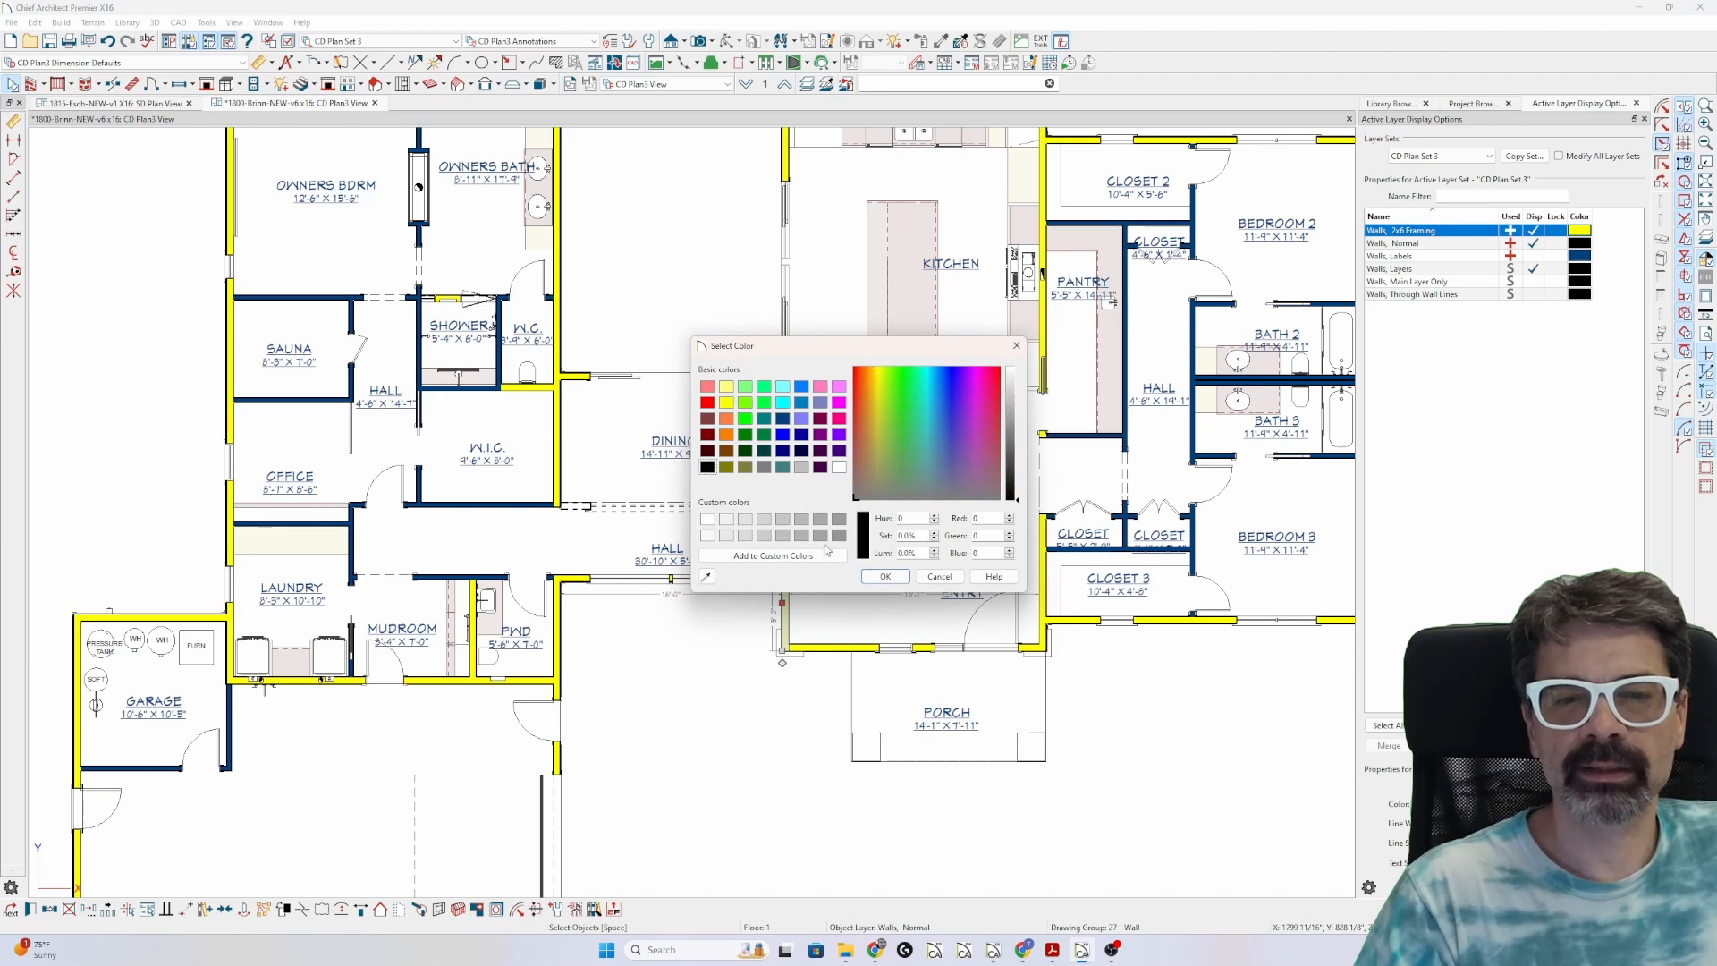
{"action": "left_click", "coordinate": [883, 577]}
{"action": "left_click", "coordinate": [867, 802]}
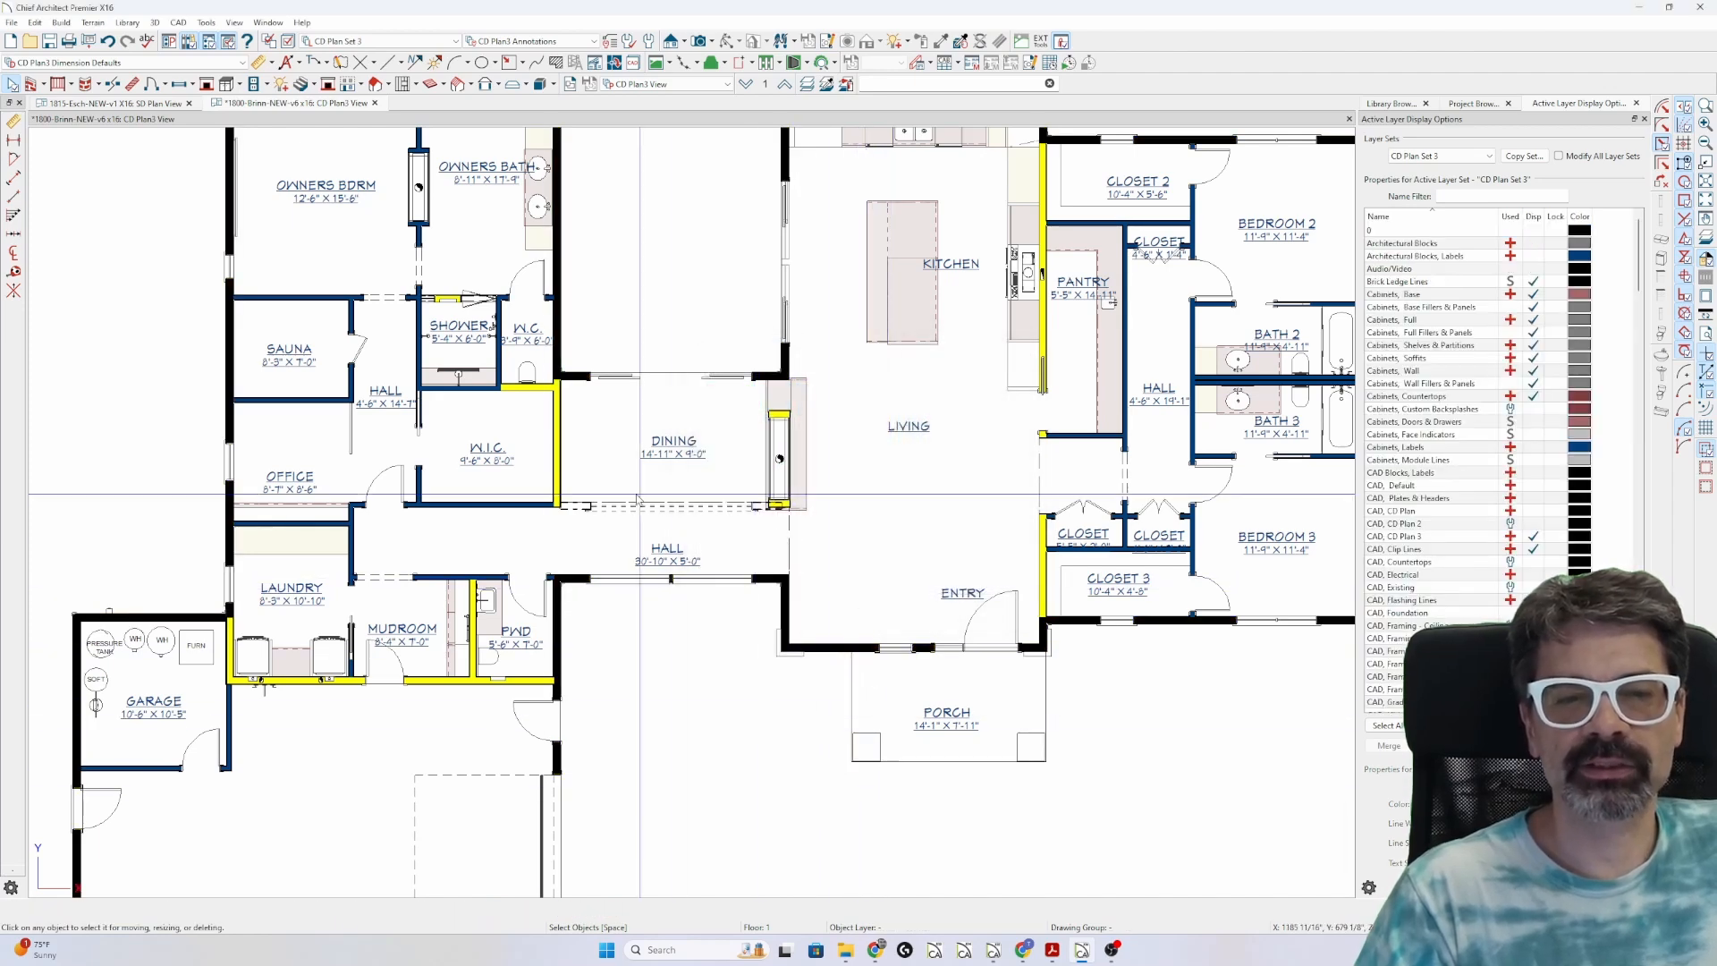
- In the Interior-6, NEW, Sheathing definition of the wall between W.I.C. and Dining, assign "Walls, 2x6 Framing" as the Fir Stud layer's display layer
{"action": "scroll", "coordinate": [661, 528], "scroll_direction": "down", "scroll_amount": 1}
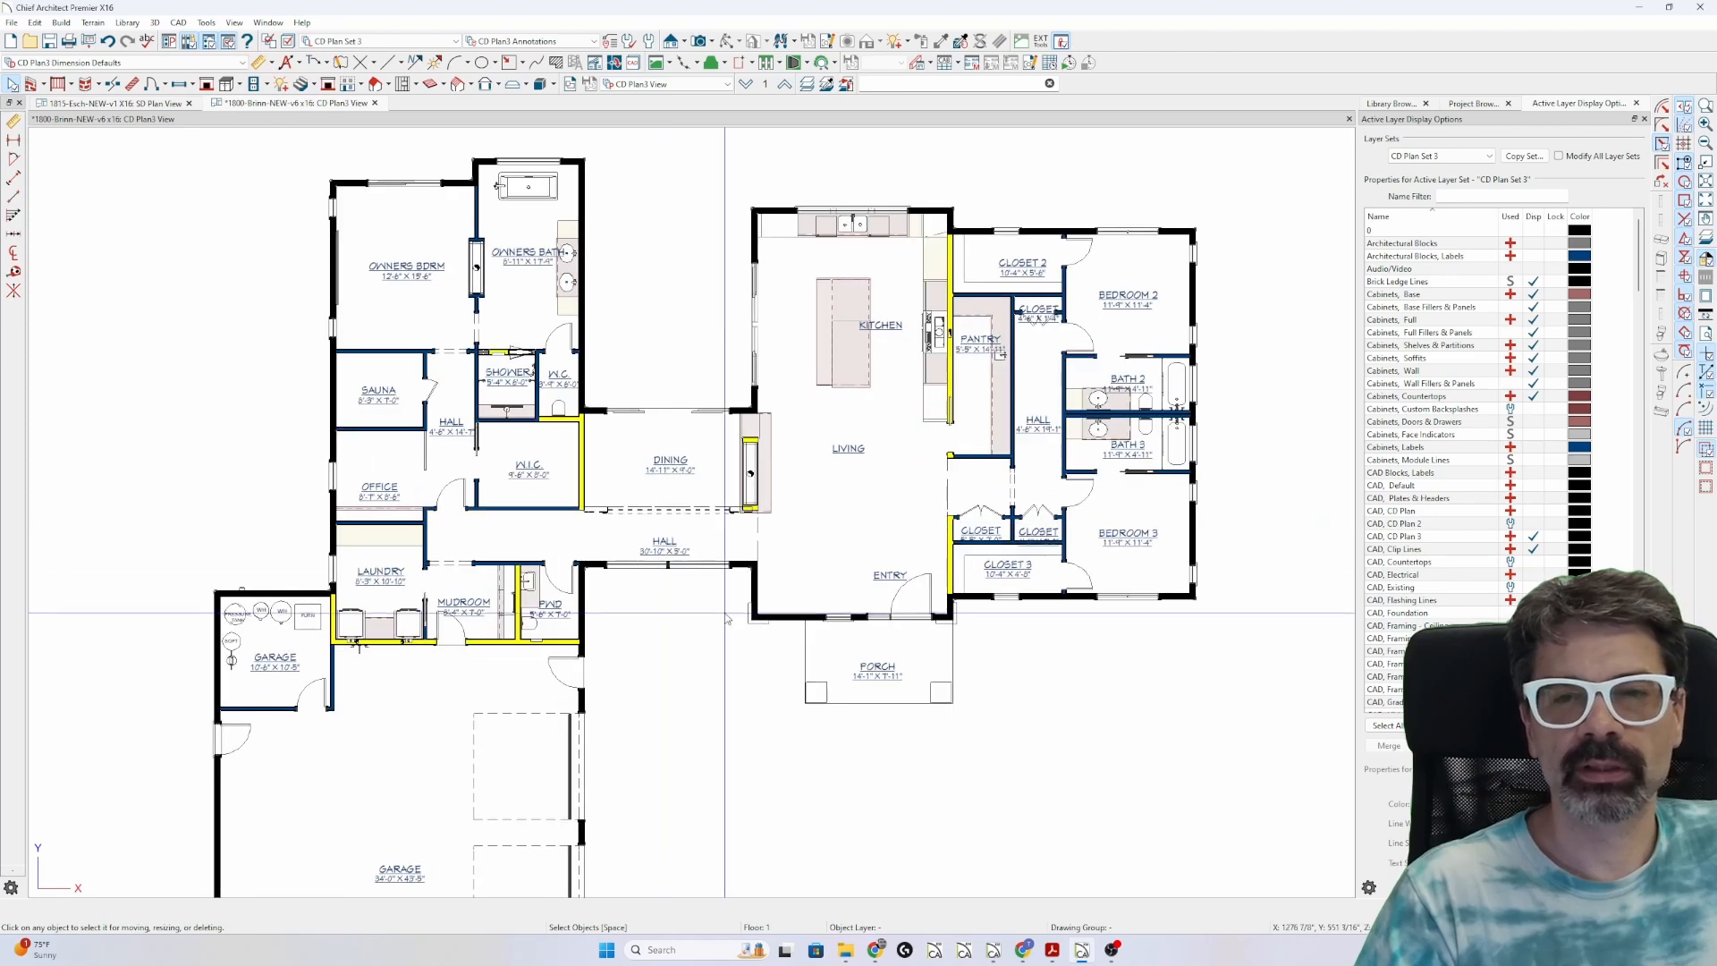
{"action": "scroll", "coordinate": [689, 562], "scroll_direction": "up", "scroll_amount": 1}
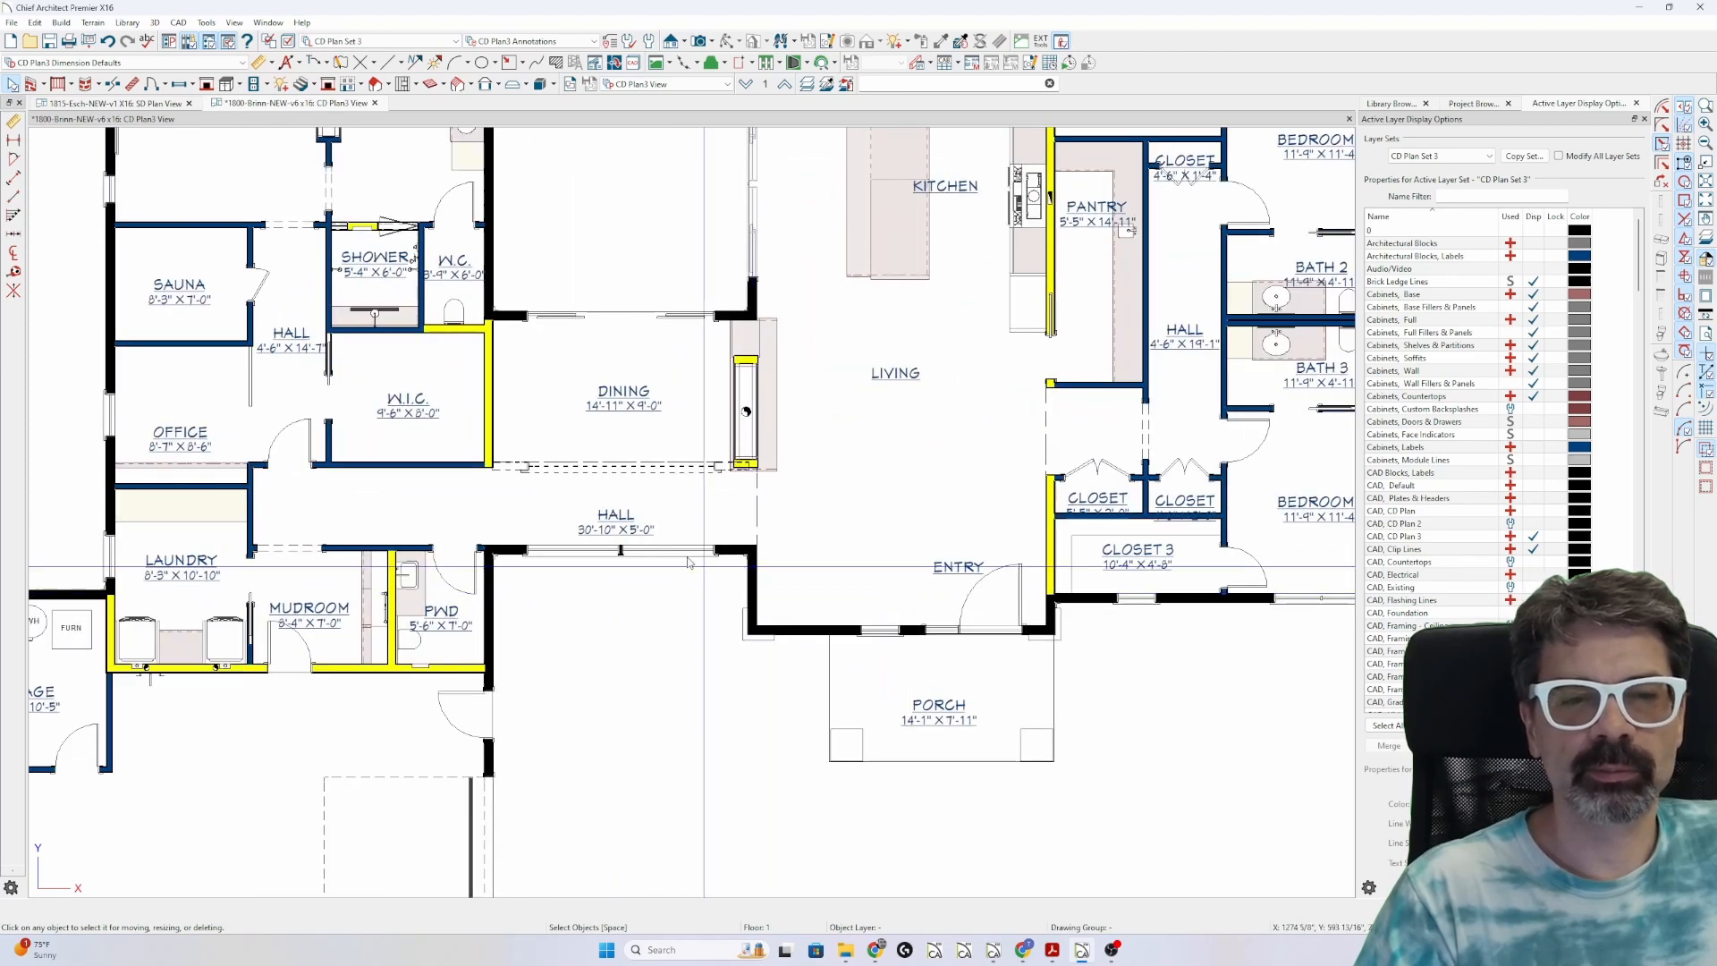
{"action": "left_click", "coordinate": [491, 430]}
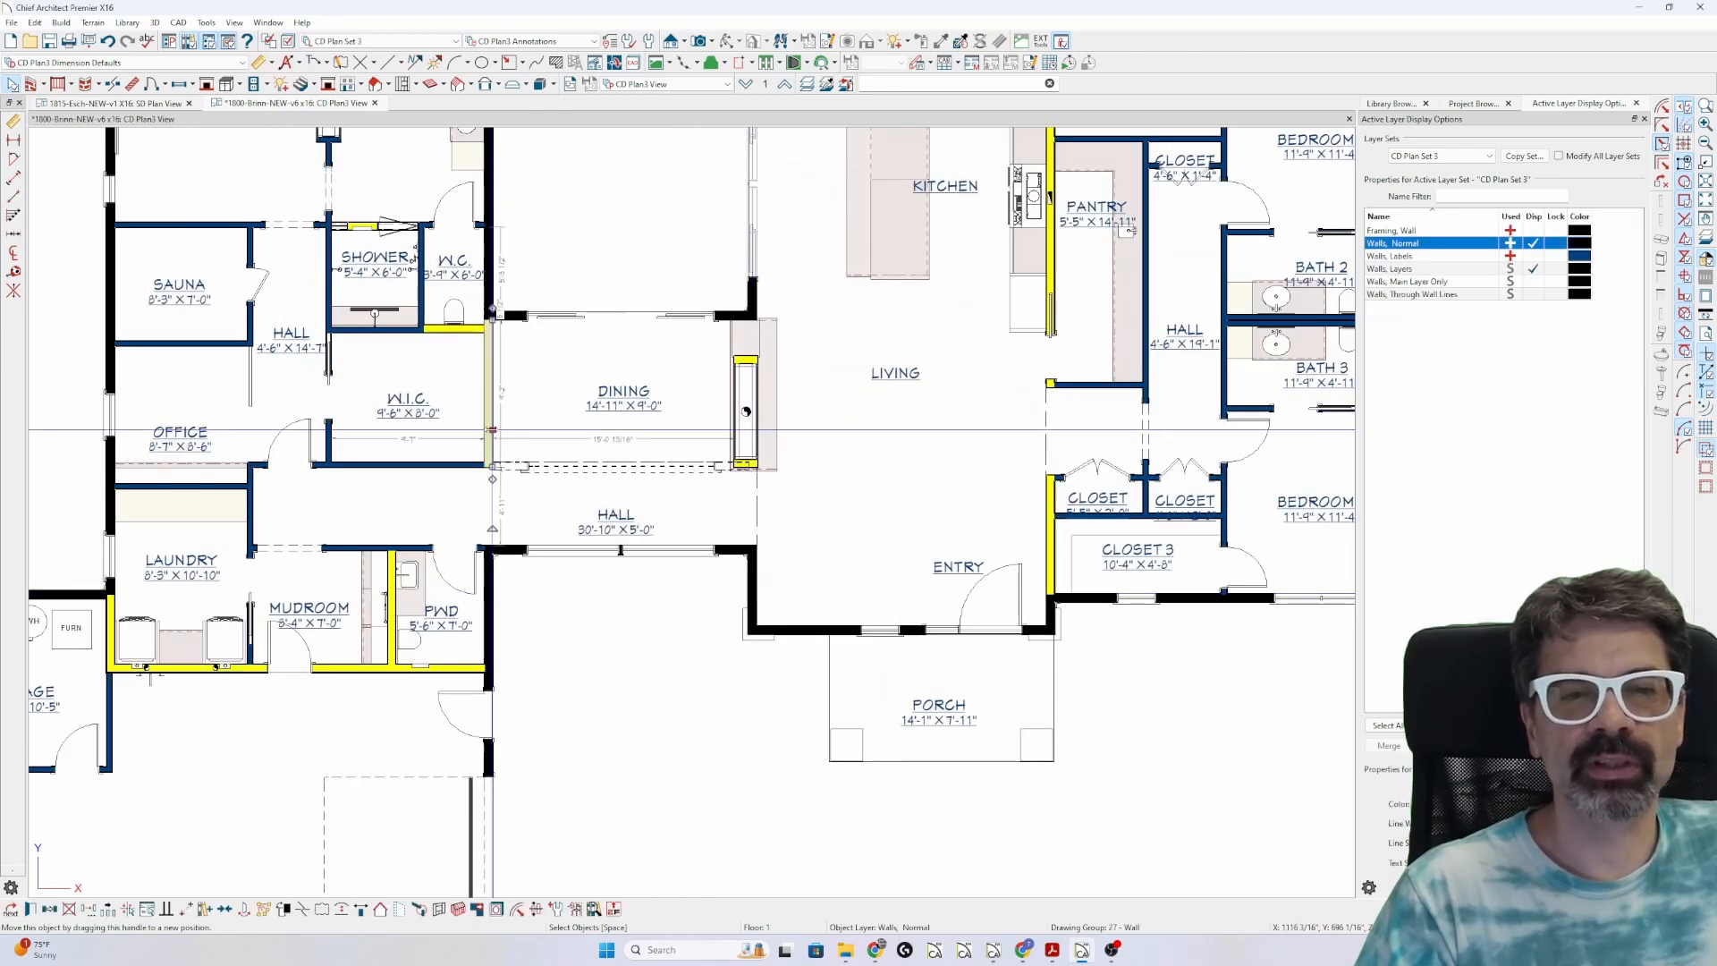
{"action": "double_click", "coordinate": [491, 430]}
{"action": "left_click", "coordinate": [514, 228]}
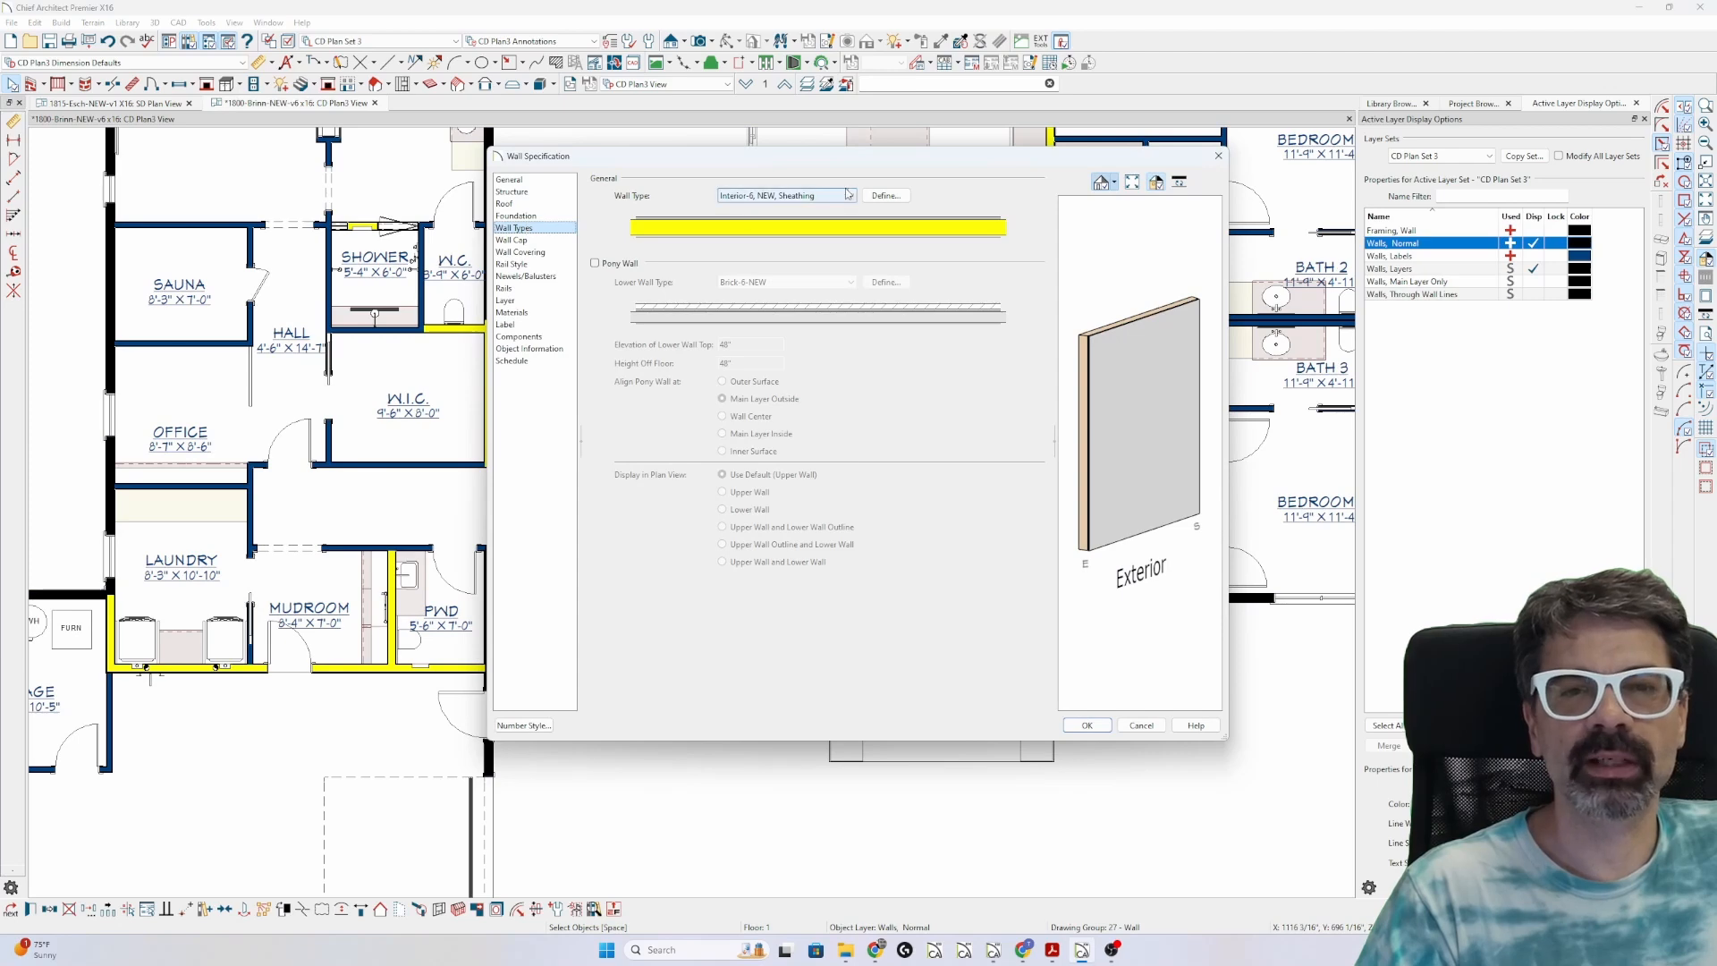
{"action": "left_click", "coordinate": [886, 196]}
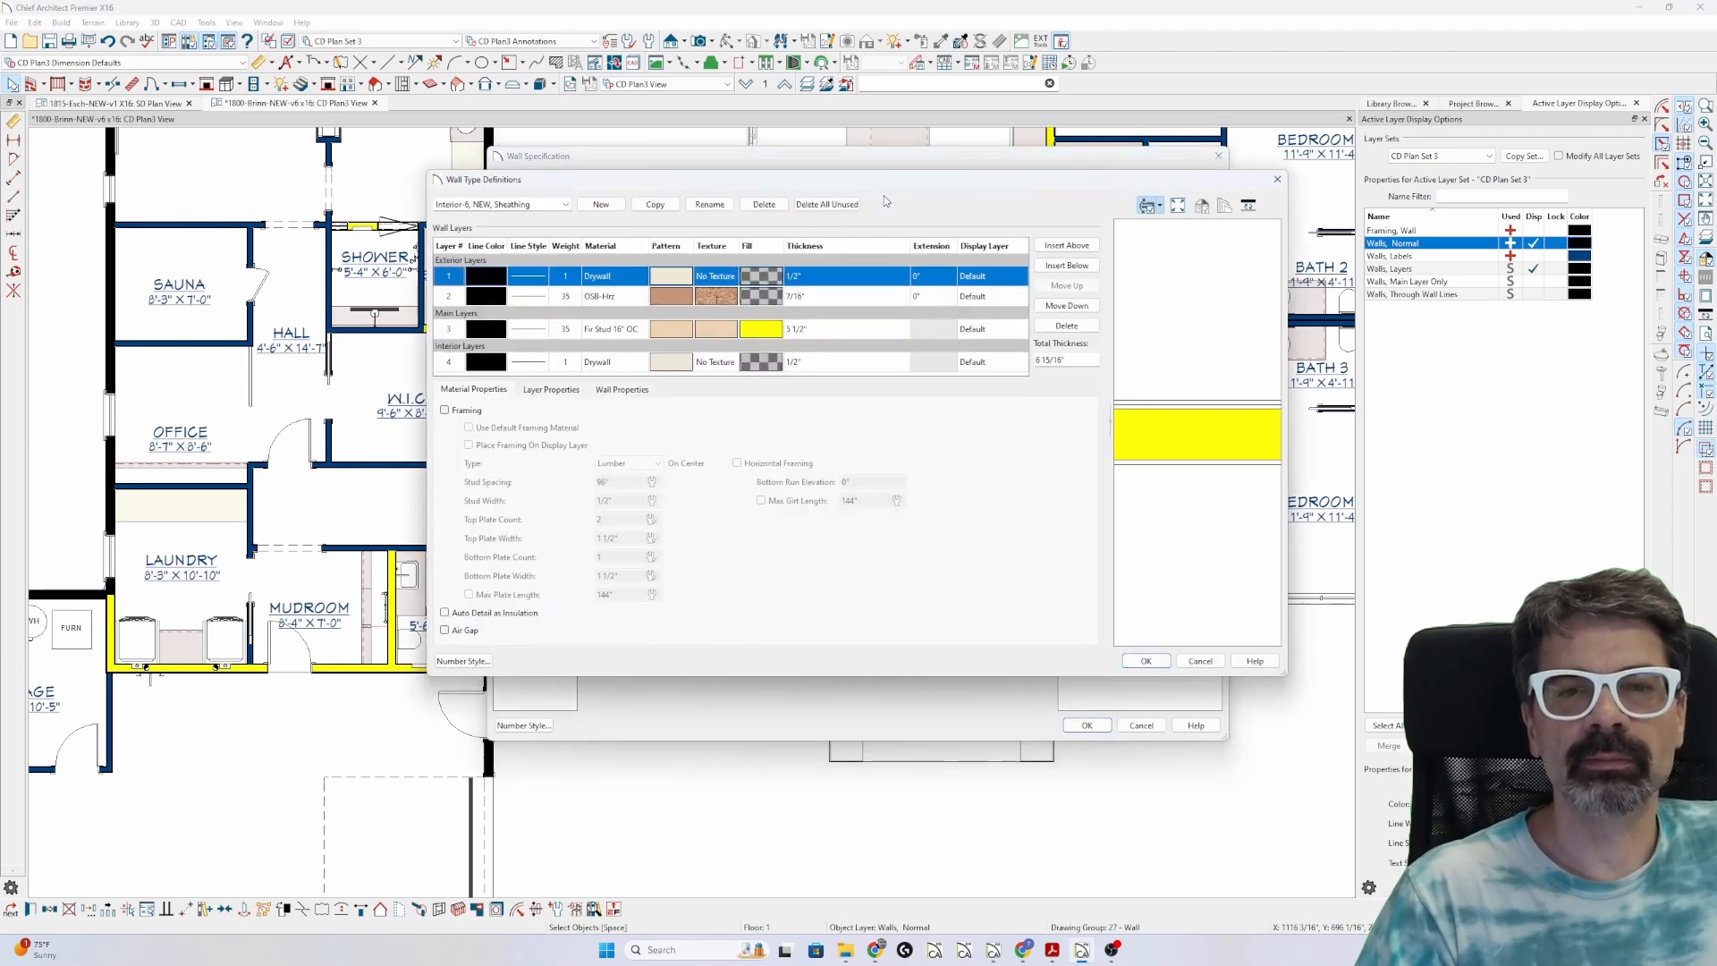
{"action": "left_click", "coordinate": [528, 330]}
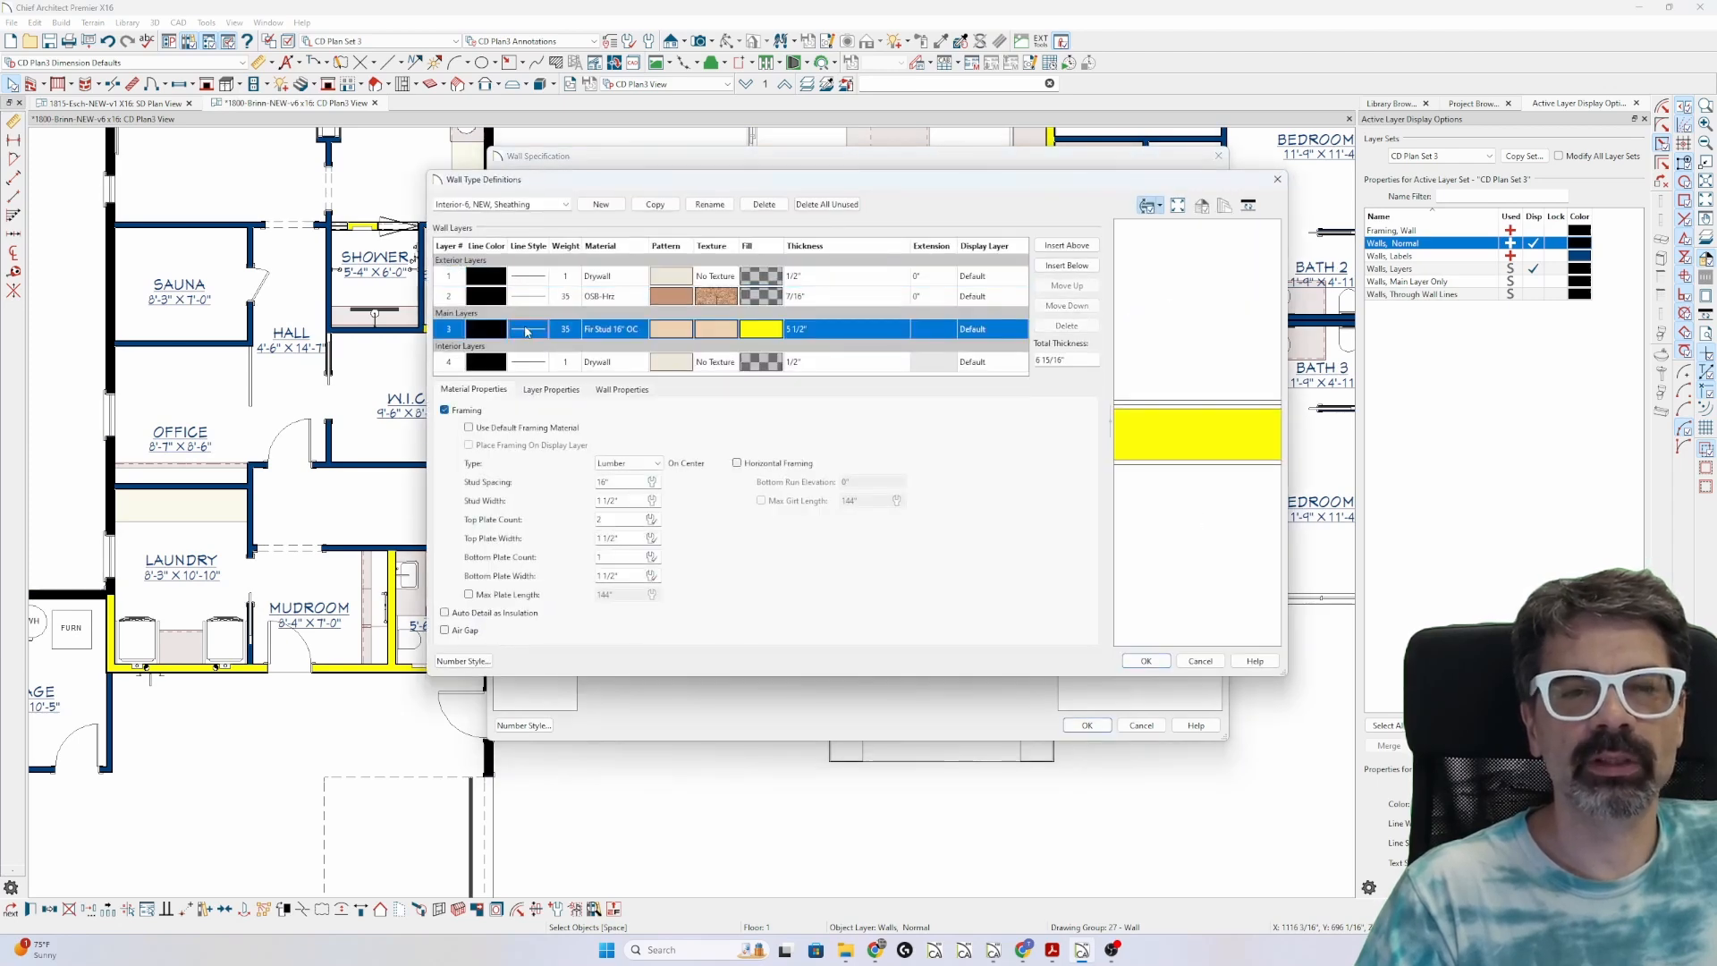
{"action": "left_click", "coordinate": [558, 391]}
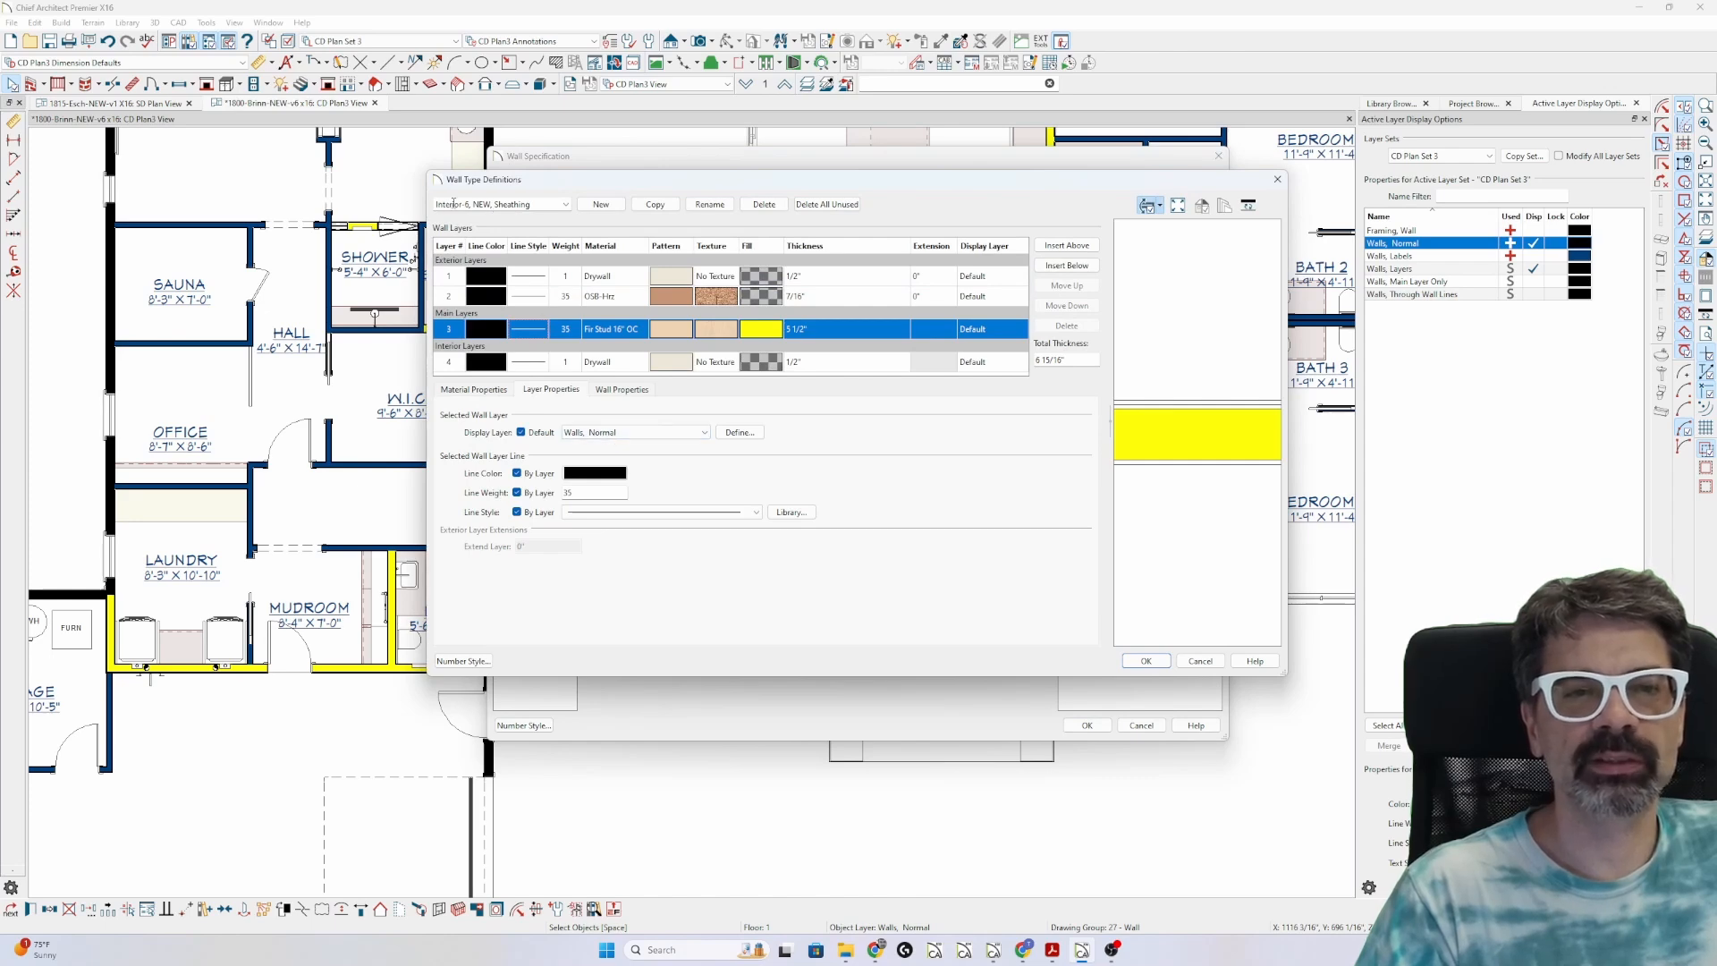
{"action": "left_click", "coordinate": [621, 433]}
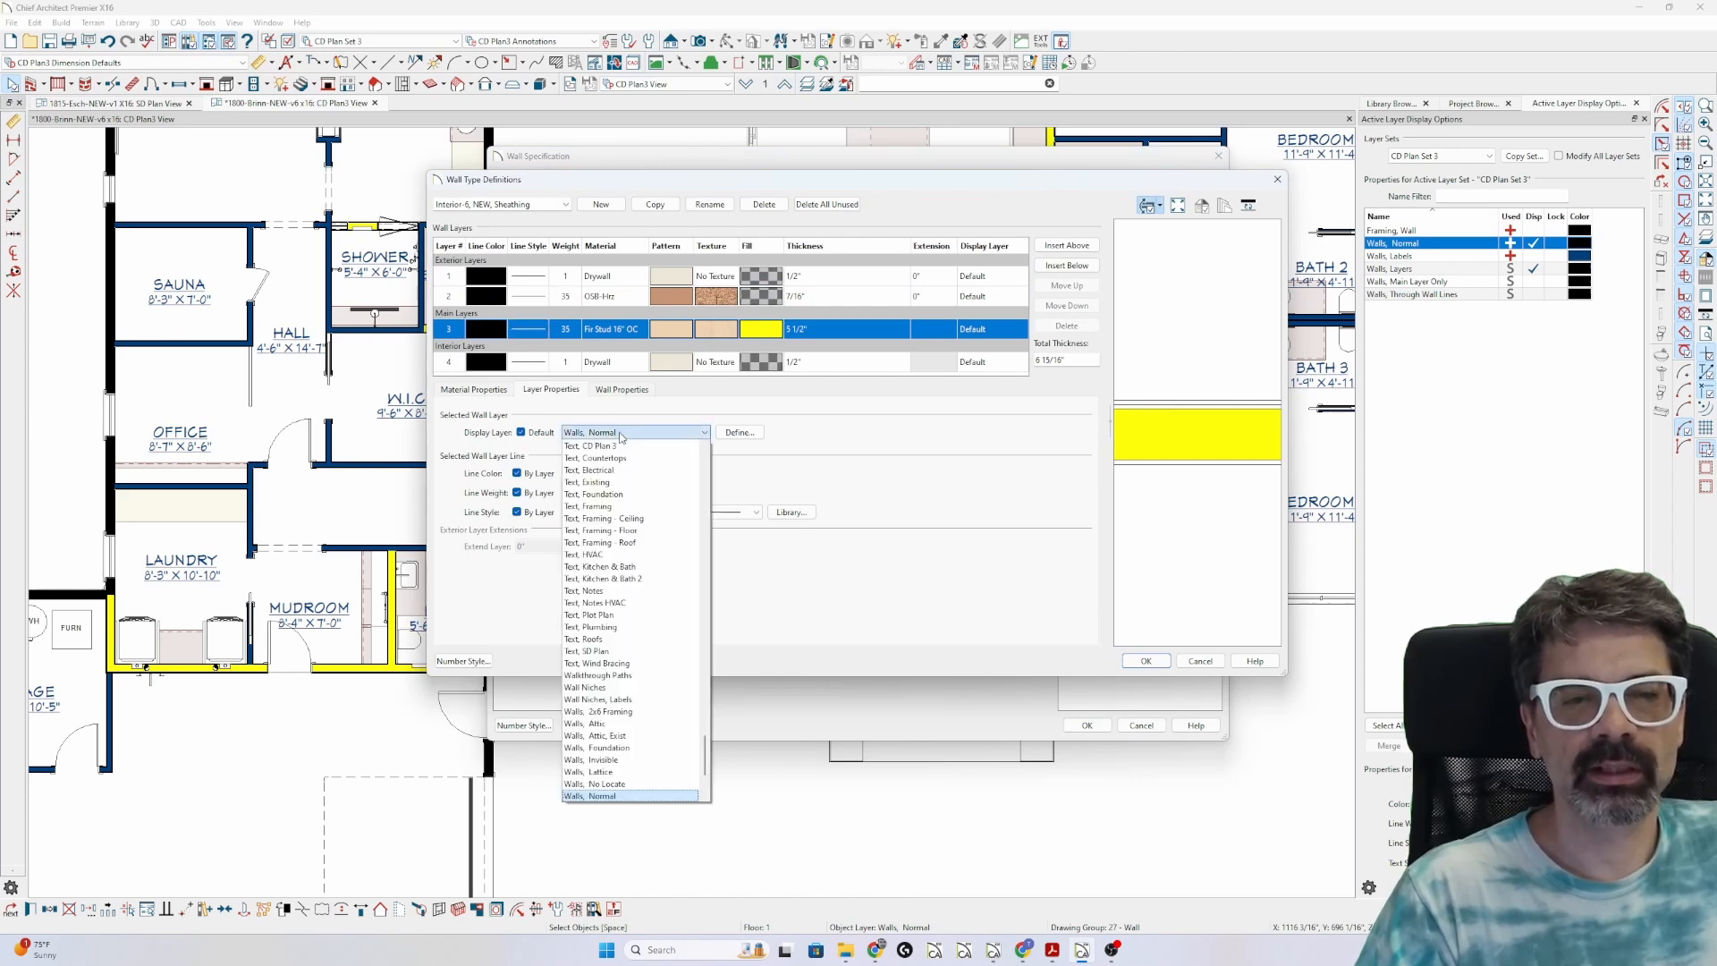
{"action": "left_click", "coordinate": [617, 712]}
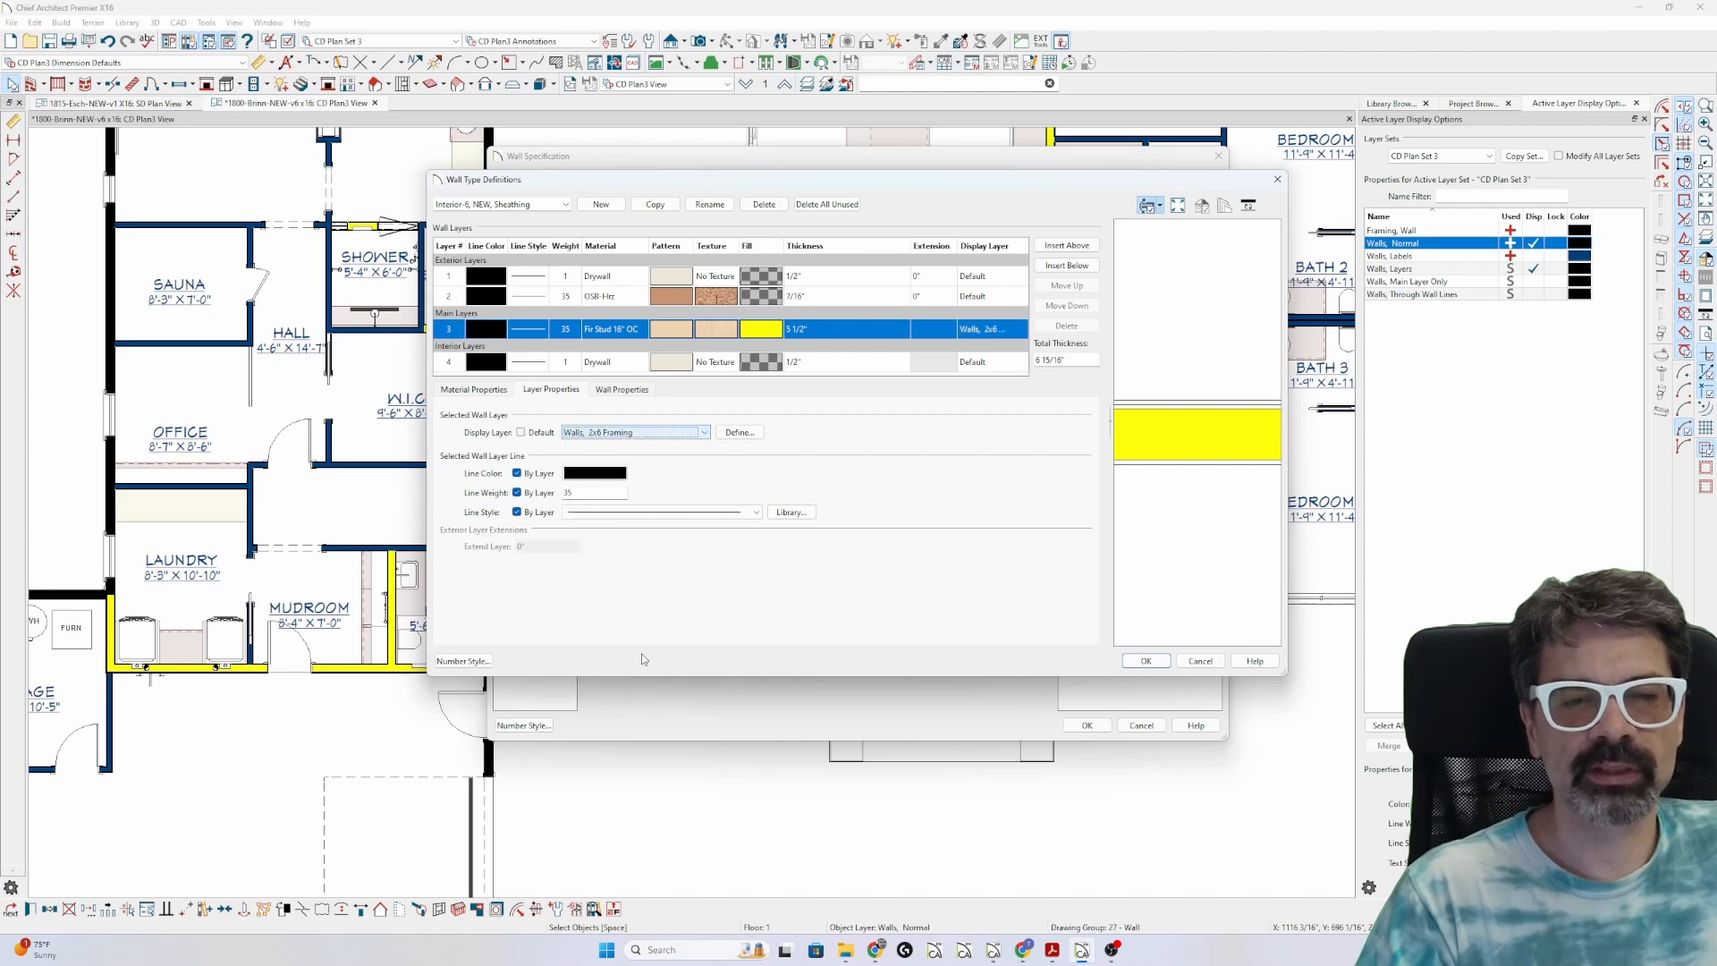
- Set the fill of the Interior-6, NEW, Sheathing stud layer to use the layer color and apply the wall specification
{"action": "left_click", "coordinate": [773, 331]}
{"action": "left_click", "coordinate": [807, 435]}
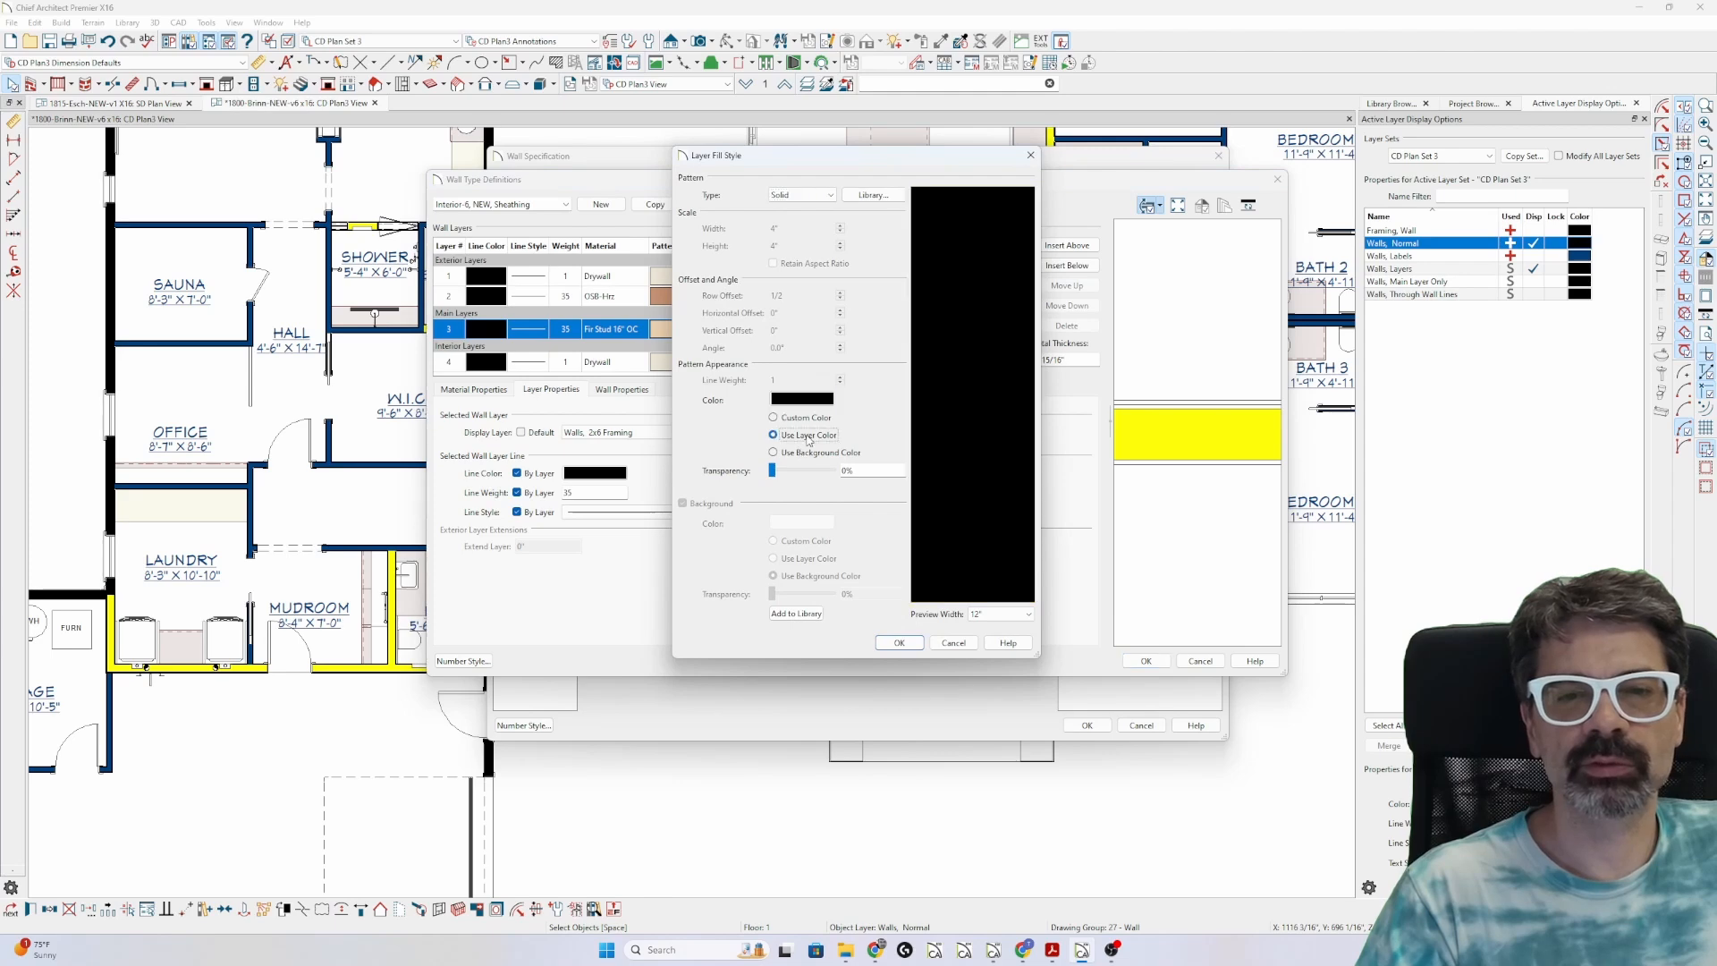
{"action": "left_click", "coordinate": [898, 642]}
{"action": "left_click", "coordinate": [1146, 661]}
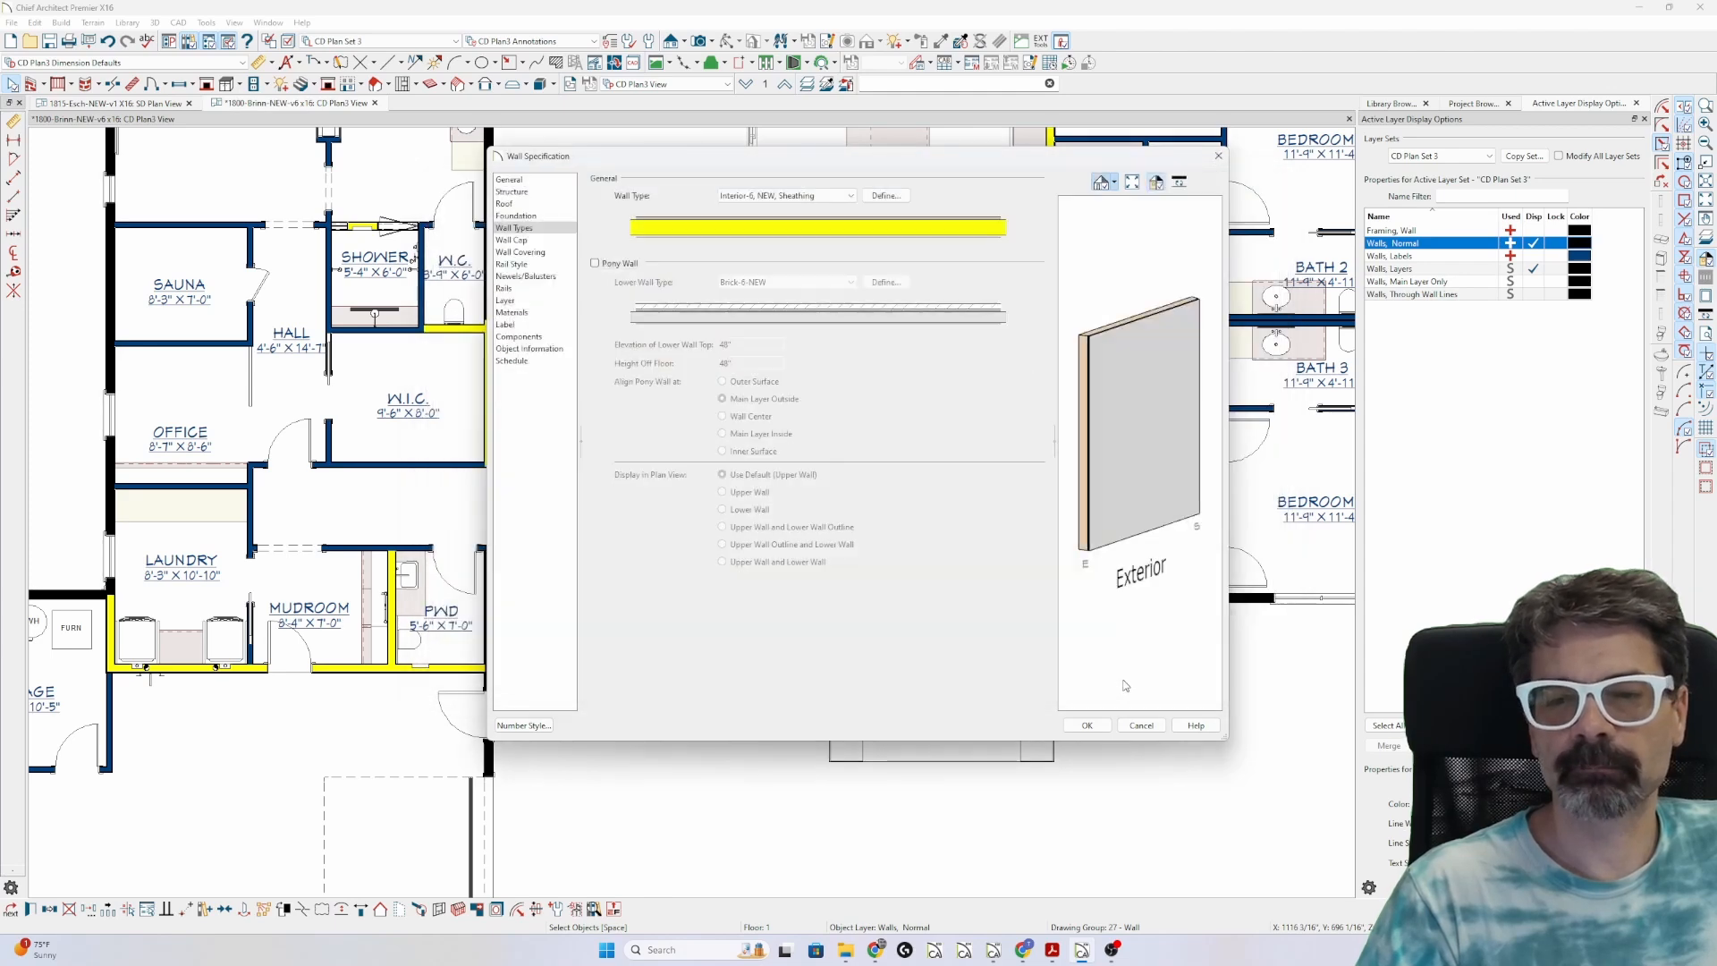
{"action": "left_click", "coordinate": [1087, 726]}
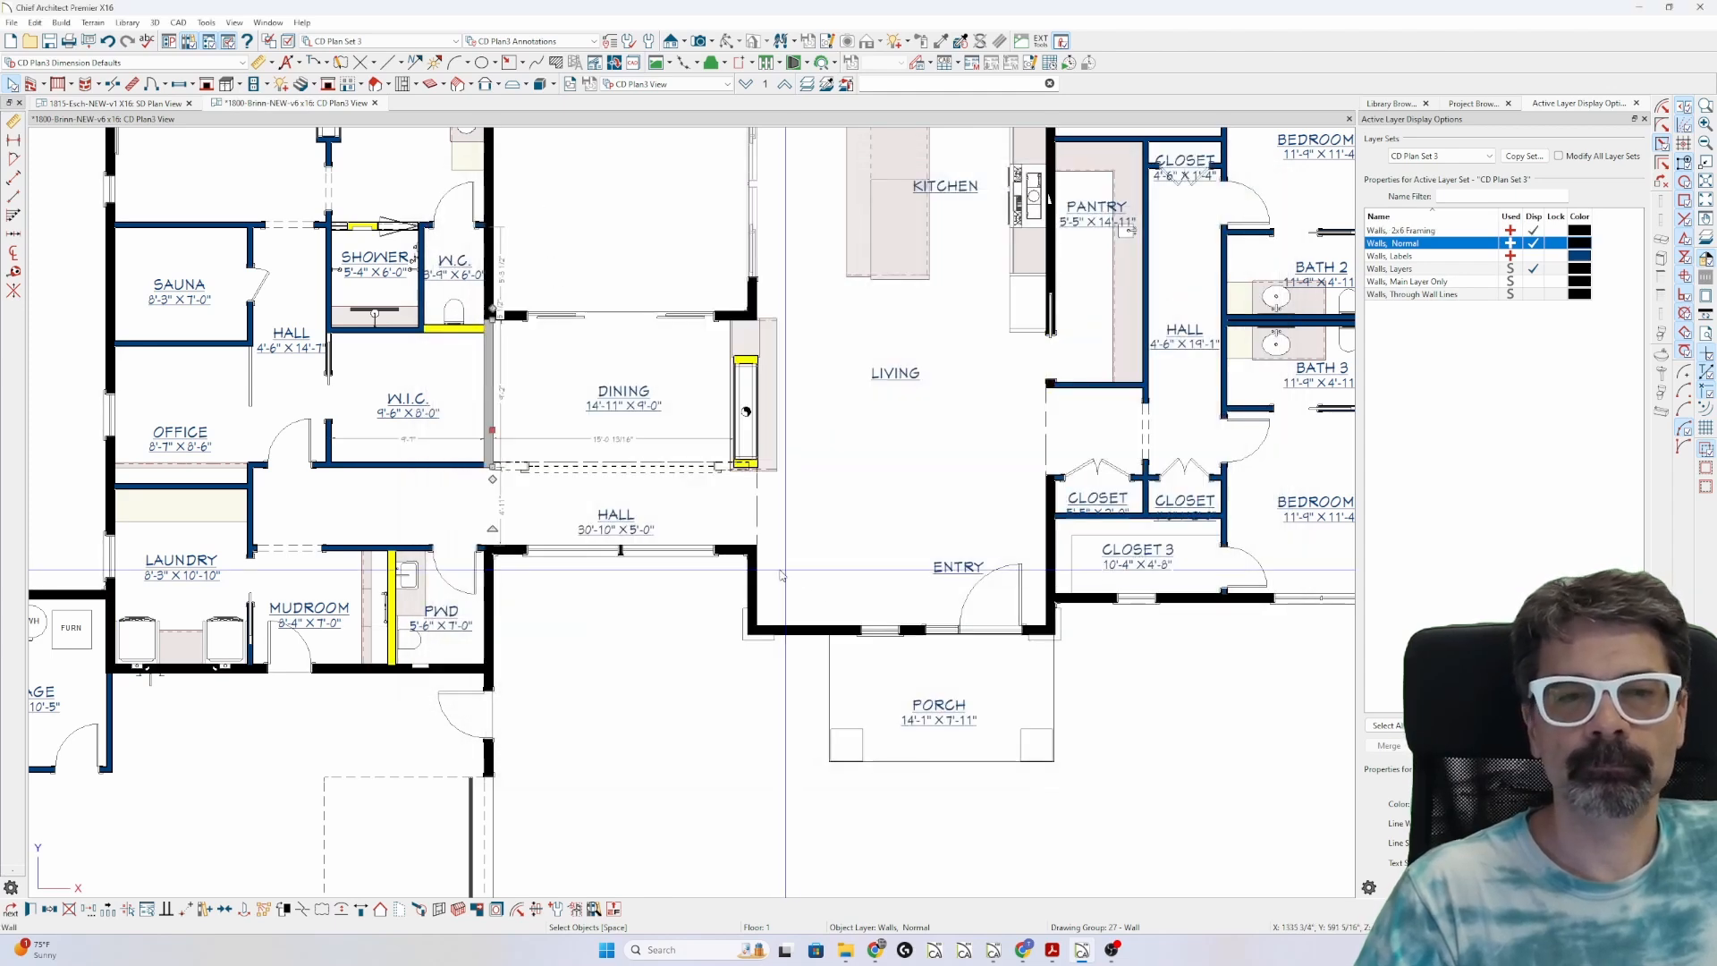
- Open the Interior-6, NEW wall type definition of the wall between the W.C. and the W.I.C
{"action": "left_click", "coordinate": [445, 333]}
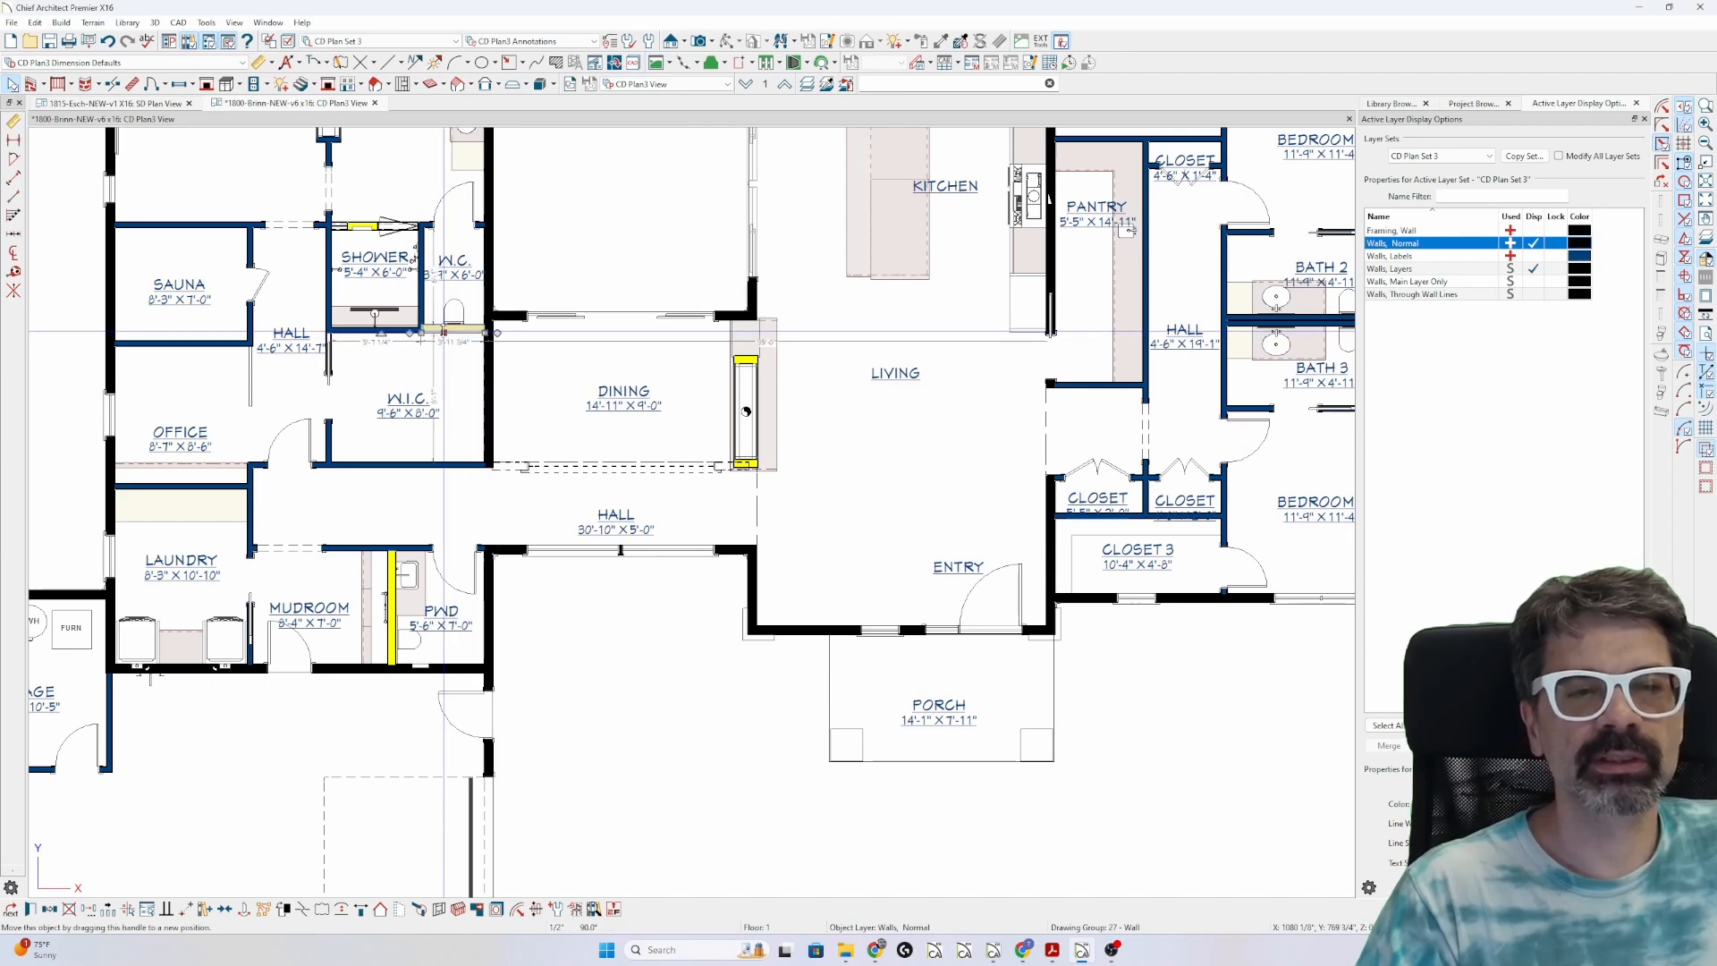
{"action": "double_click", "coordinate": [445, 332]}
{"action": "left_click", "coordinate": [514, 228]}
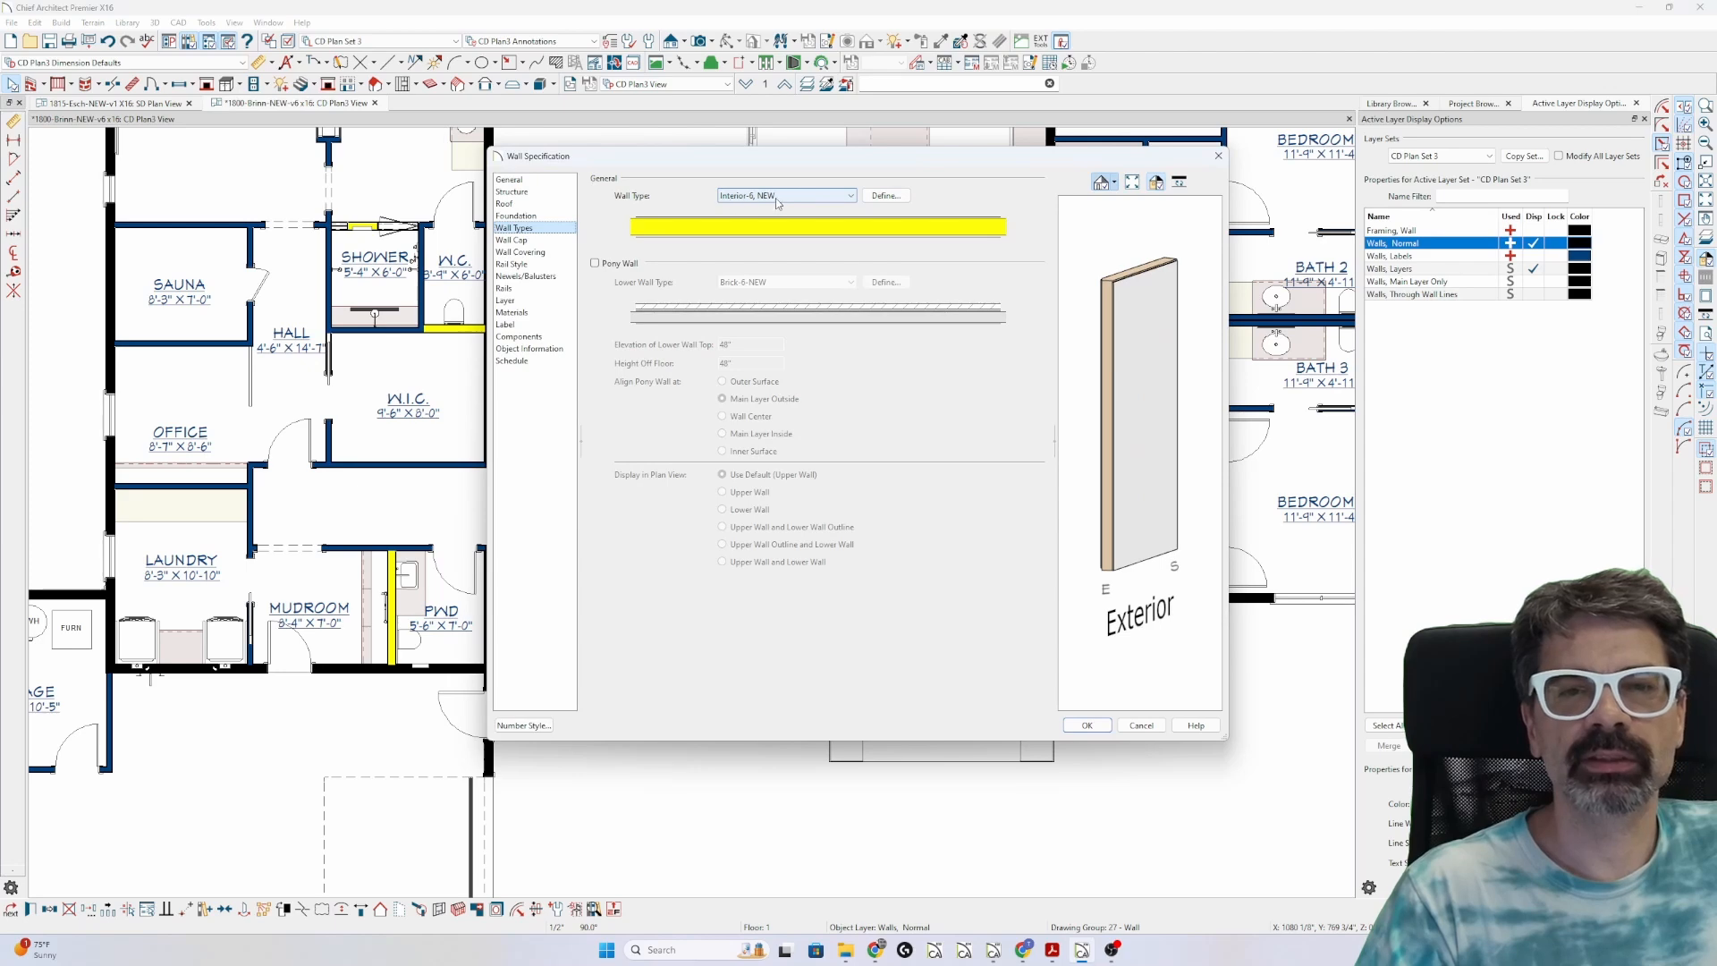
{"action": "left_click", "coordinate": [899, 199]}
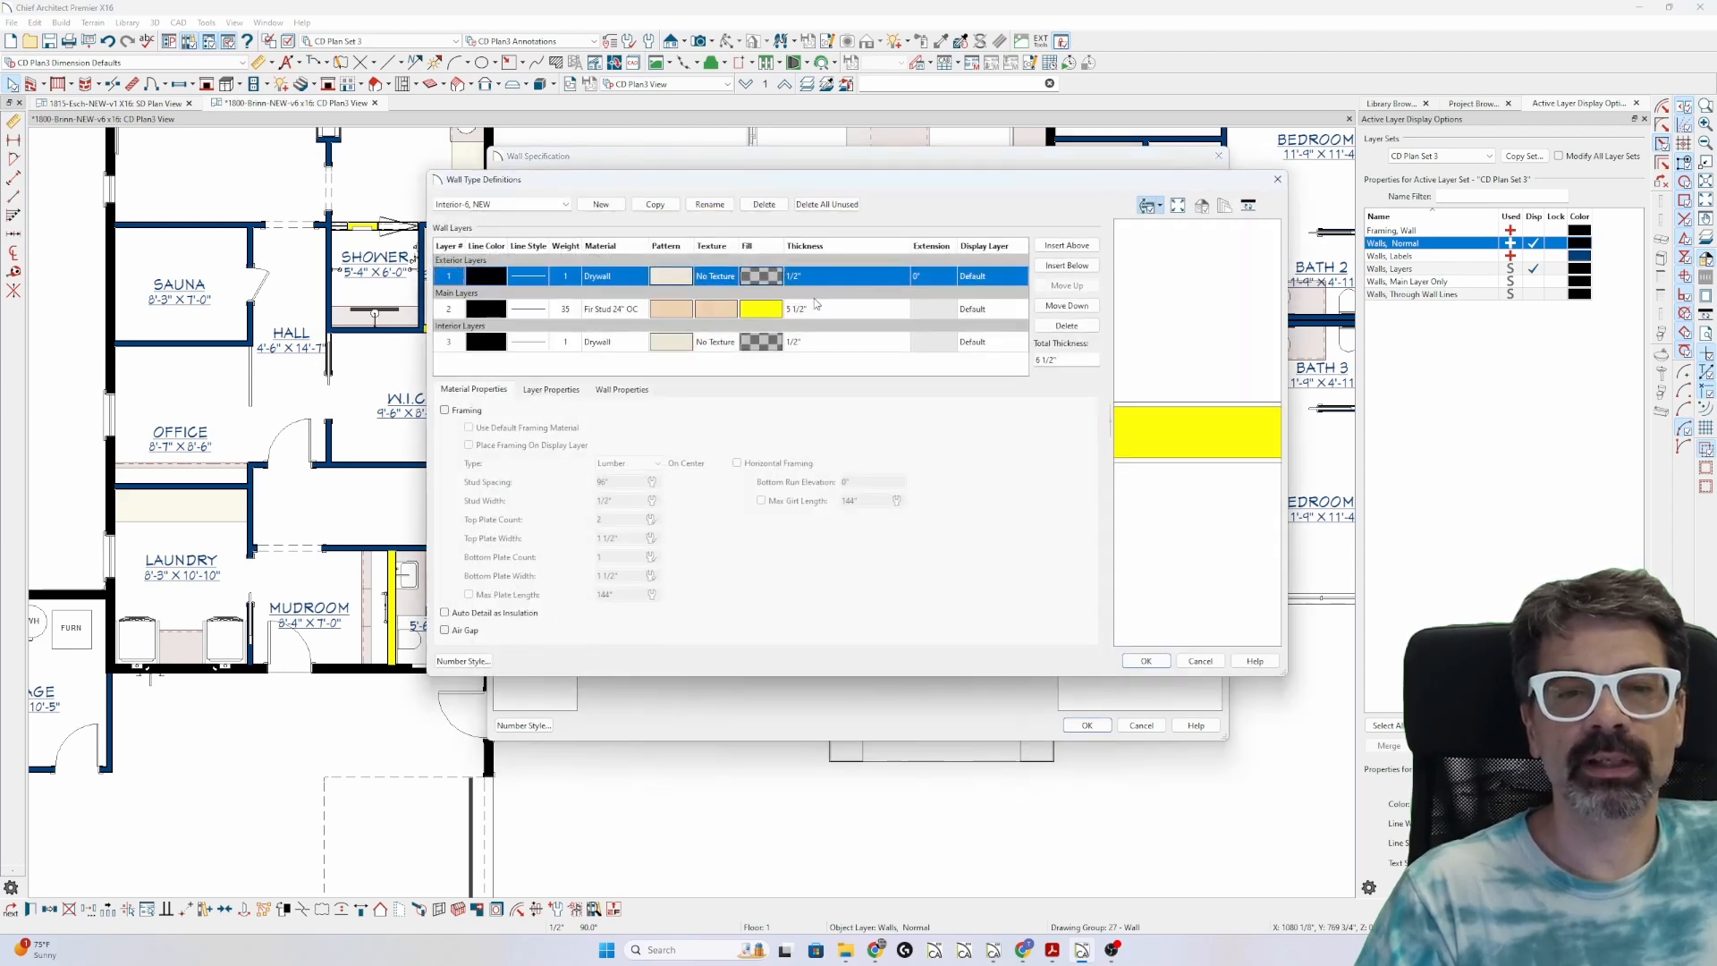
- Change the main stud layer's material in the Interior-6, NEW definition to the plan material Fir Stud 16" OC
{"action": "left_click", "coordinate": [601, 310]}
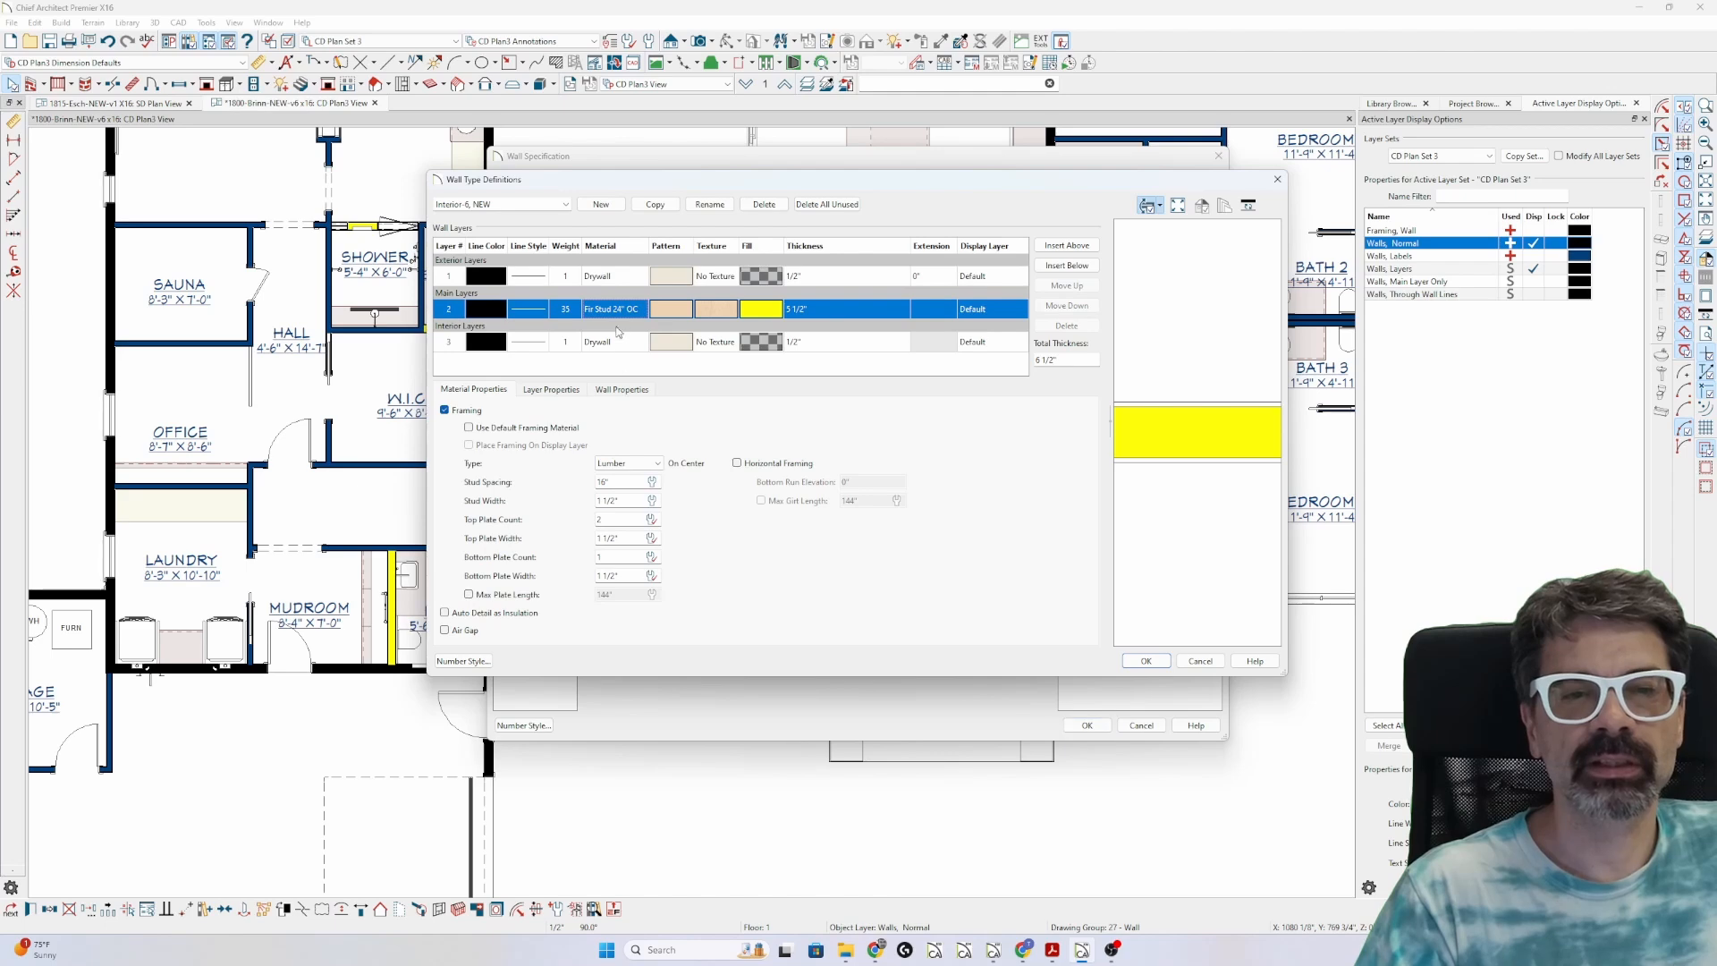
{"action": "left_click", "coordinate": [681, 310]}
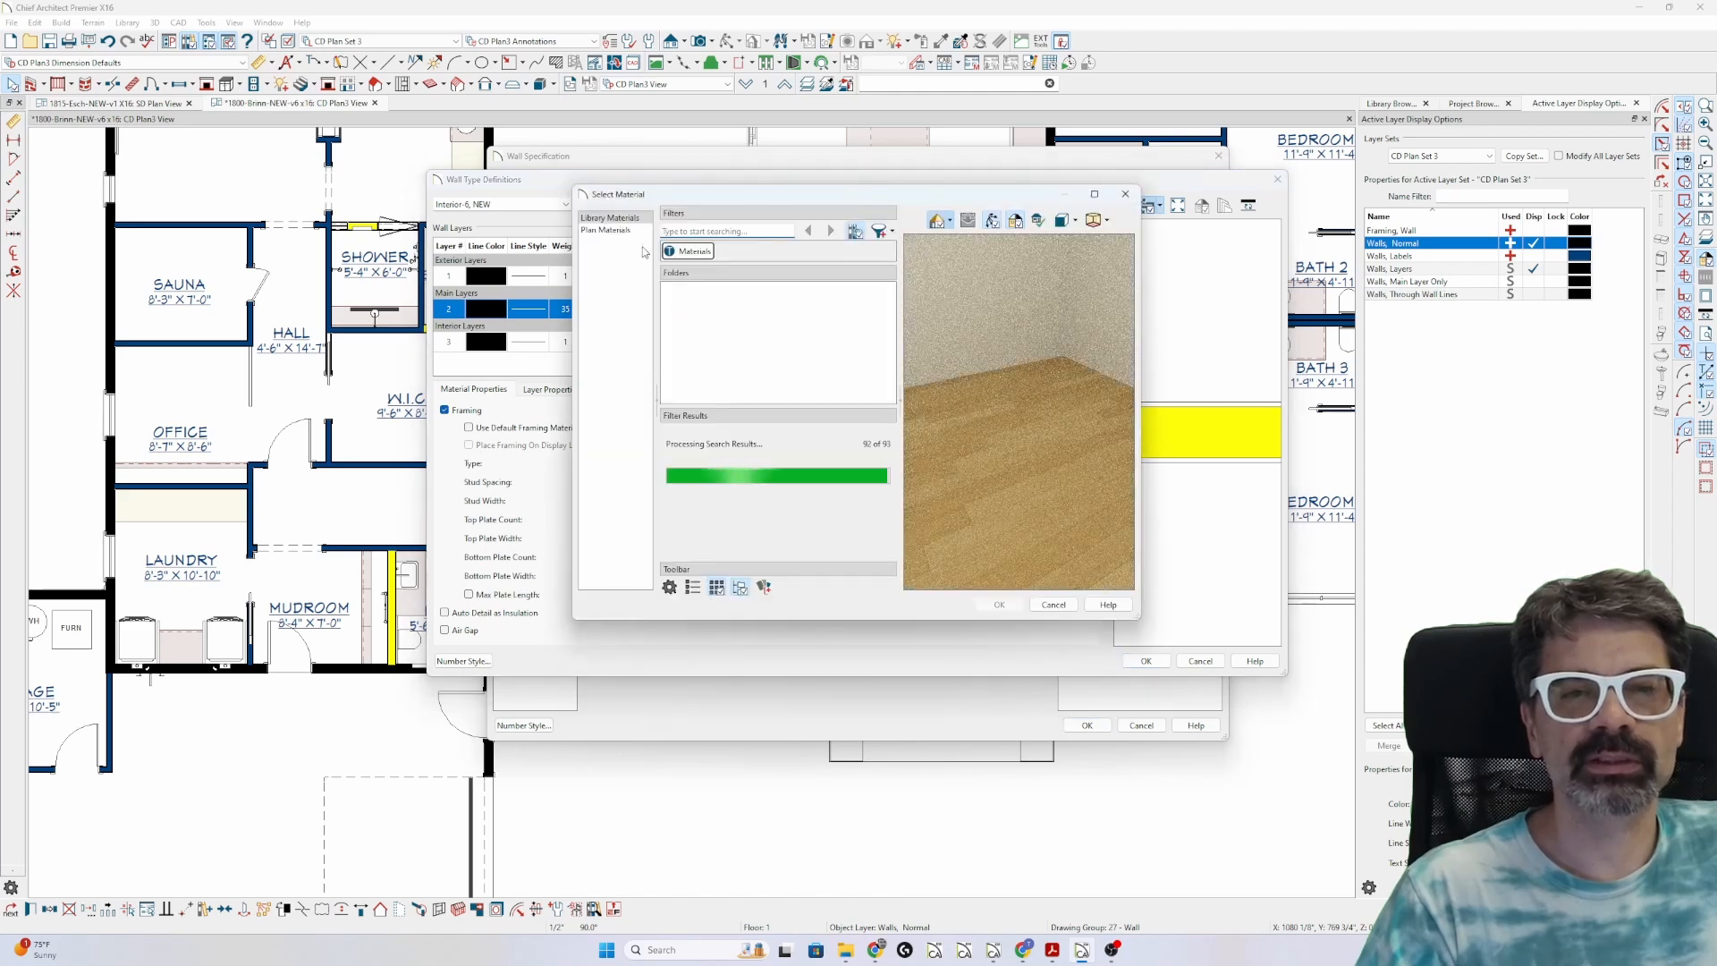
{"action": "left_click", "coordinate": [634, 230]}
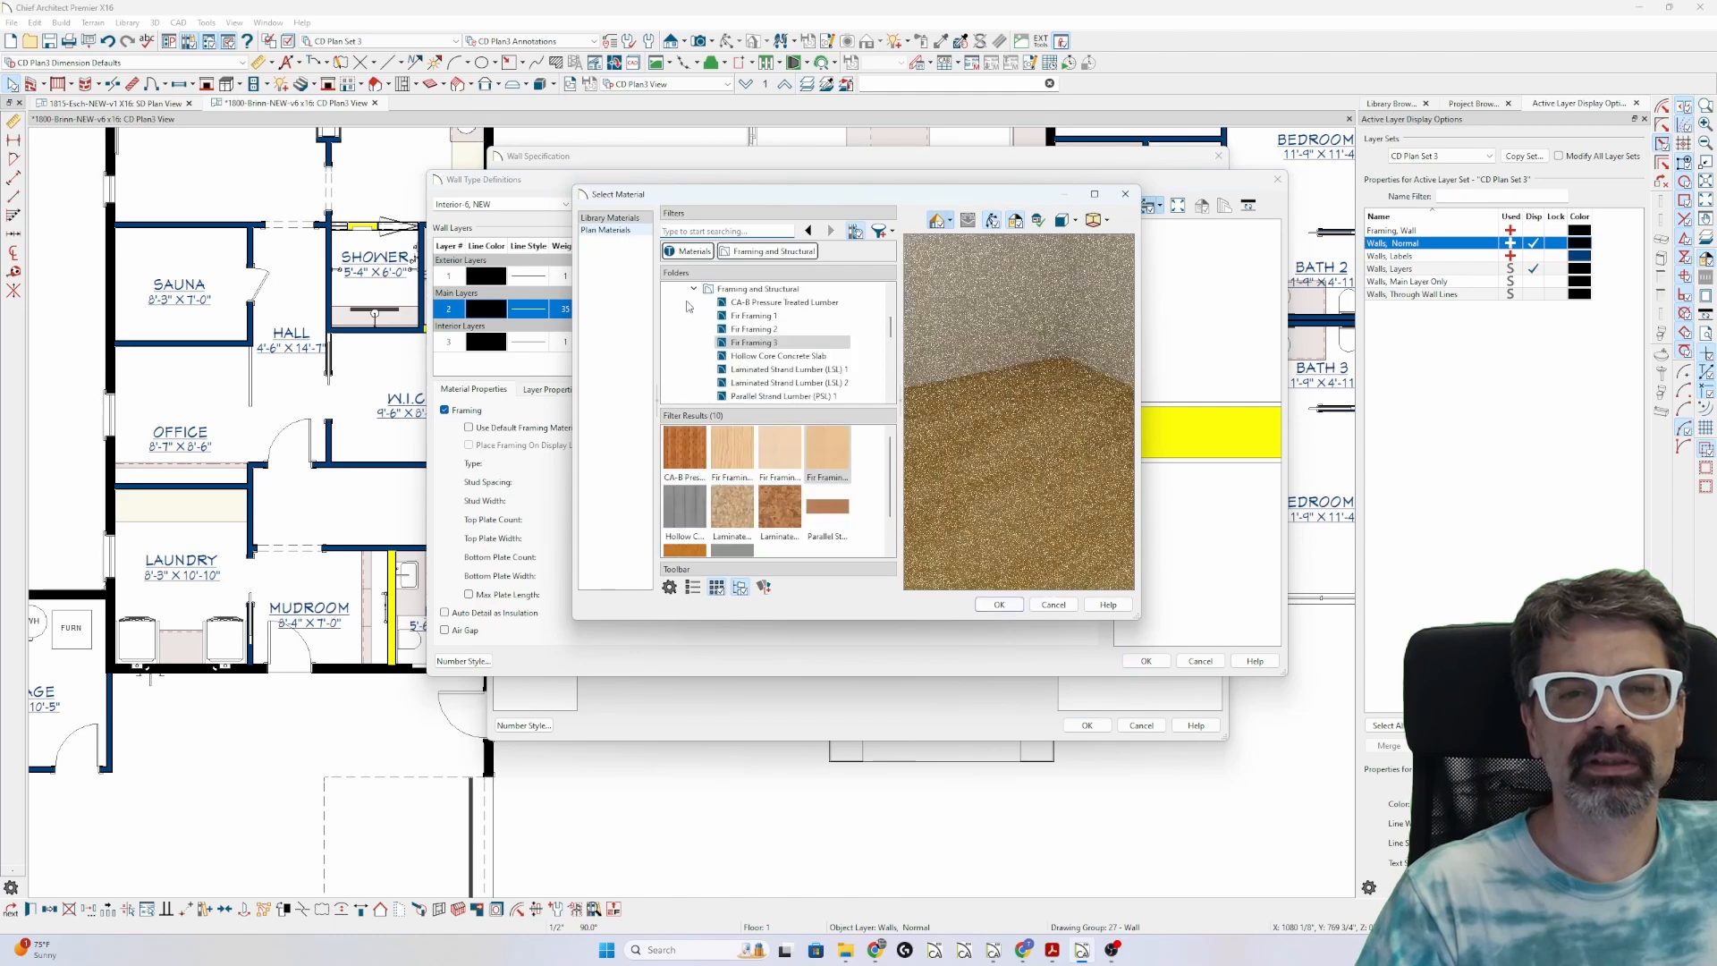
{"action": "left_click", "coordinate": [720, 567]}
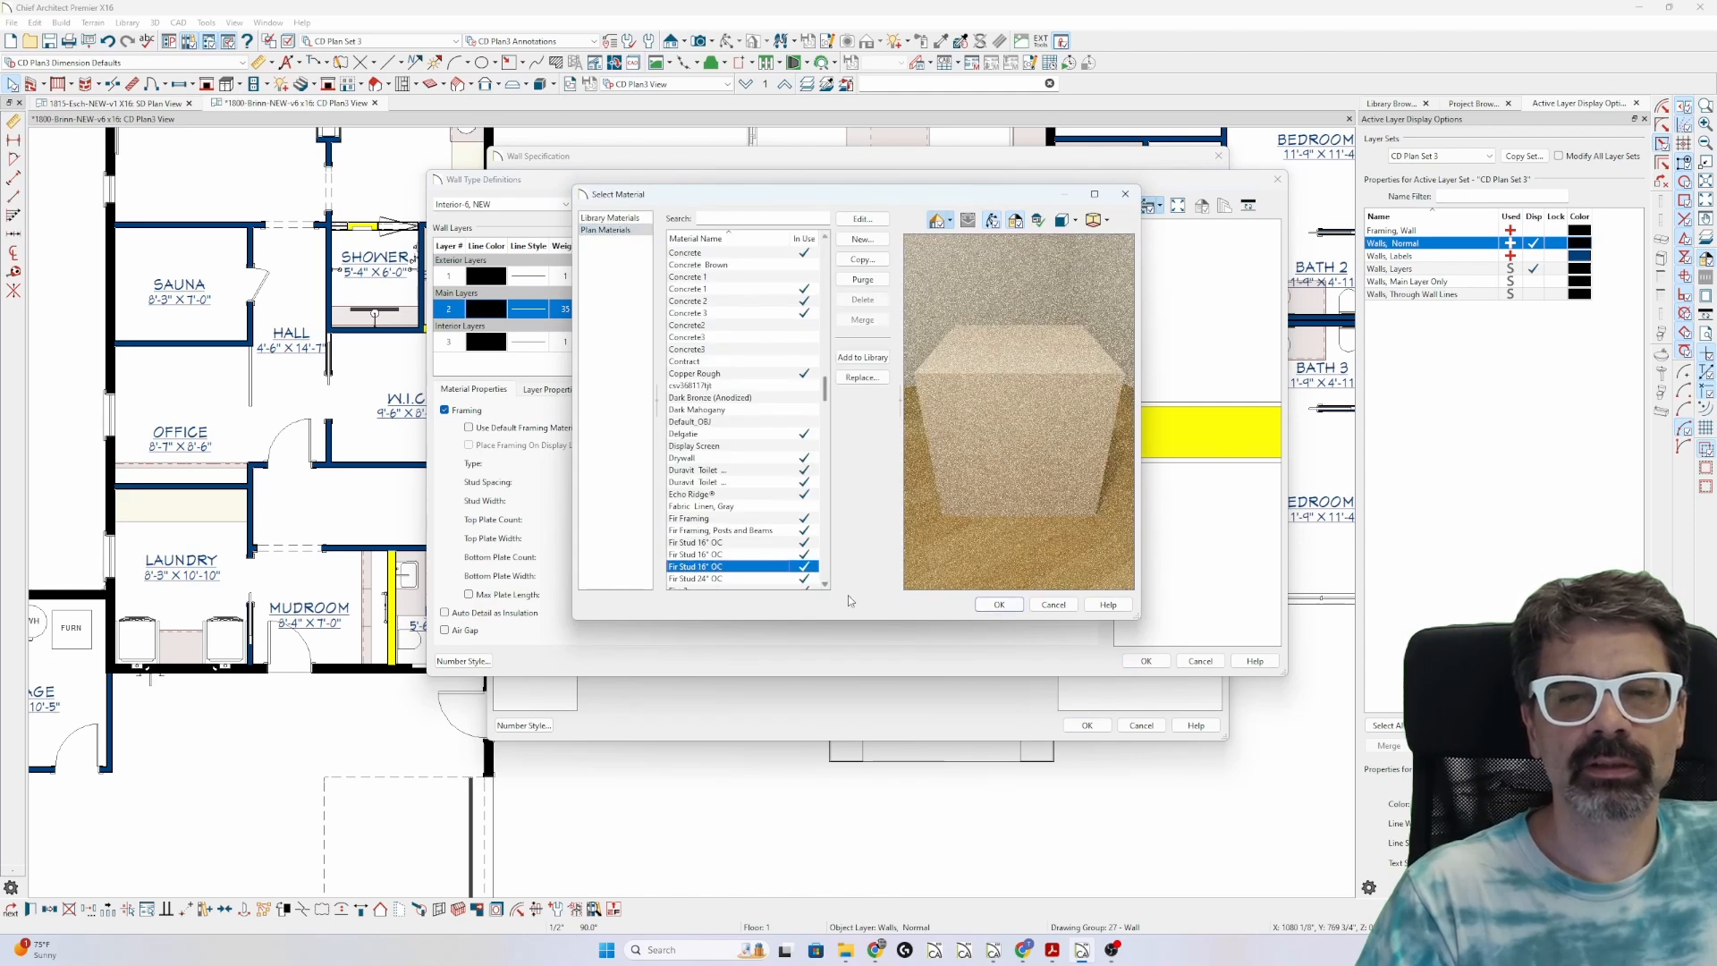
{"action": "left_click", "coordinate": [998, 605]}
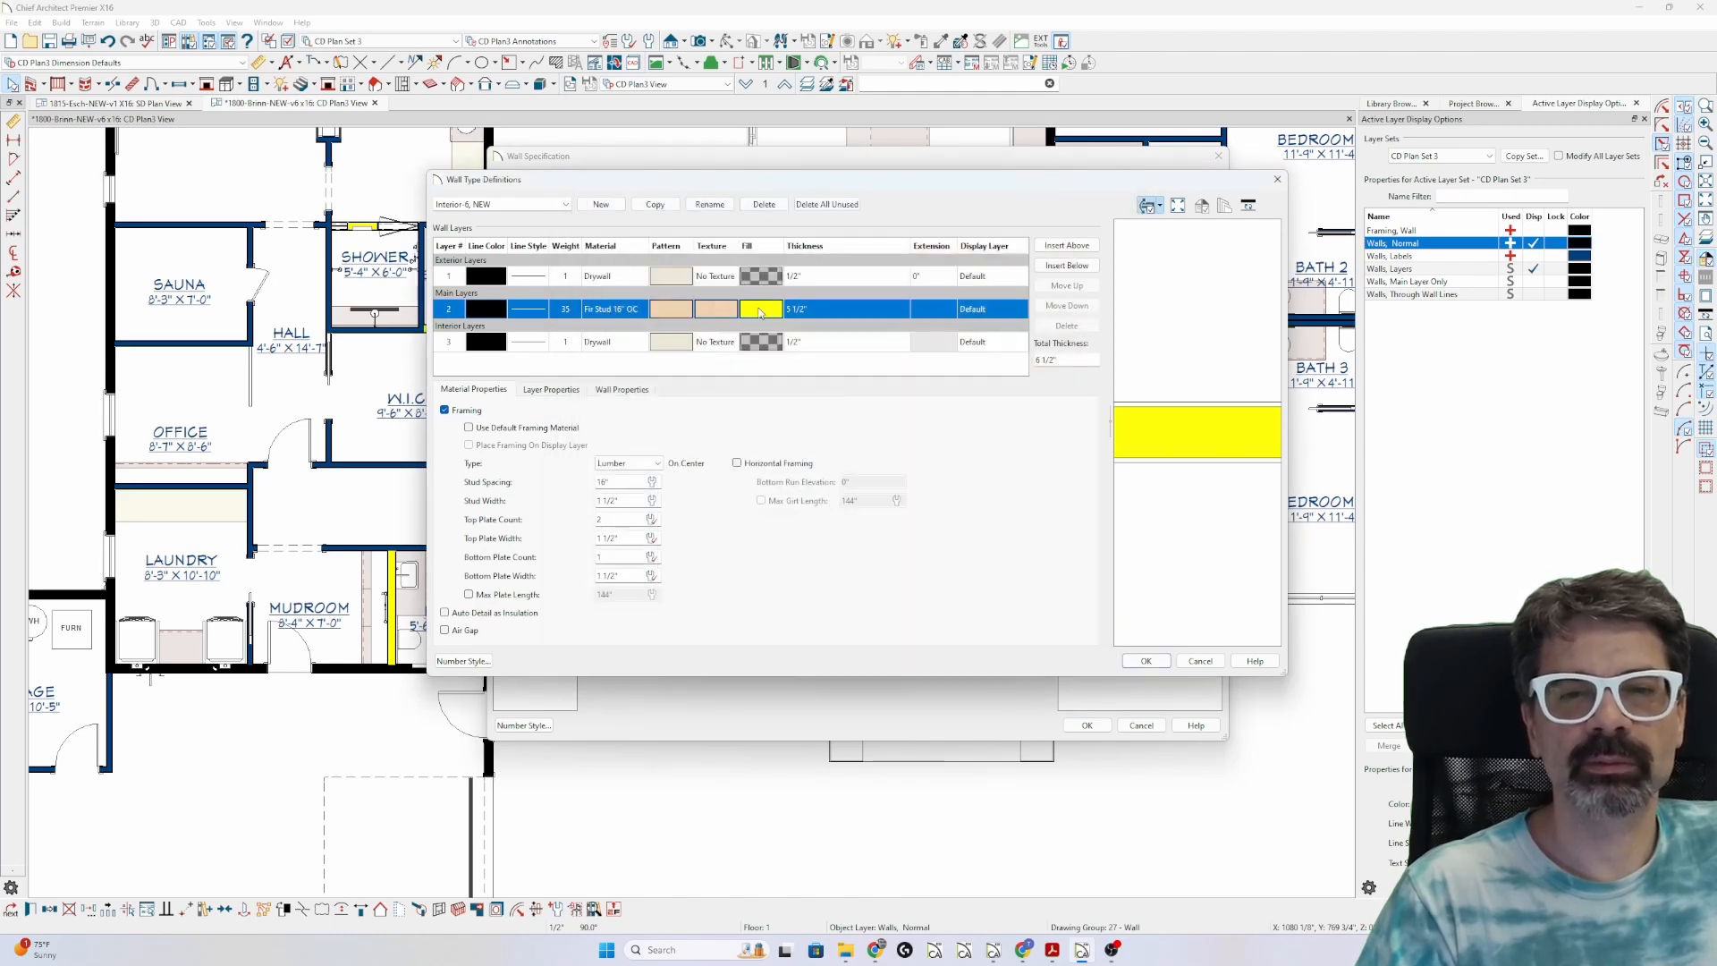
- Set the fill of the Interior-6, NEW stud layer to use the layer color
{"action": "left_click", "coordinate": [760, 309]}
{"action": "left_click", "coordinate": [773, 435]}
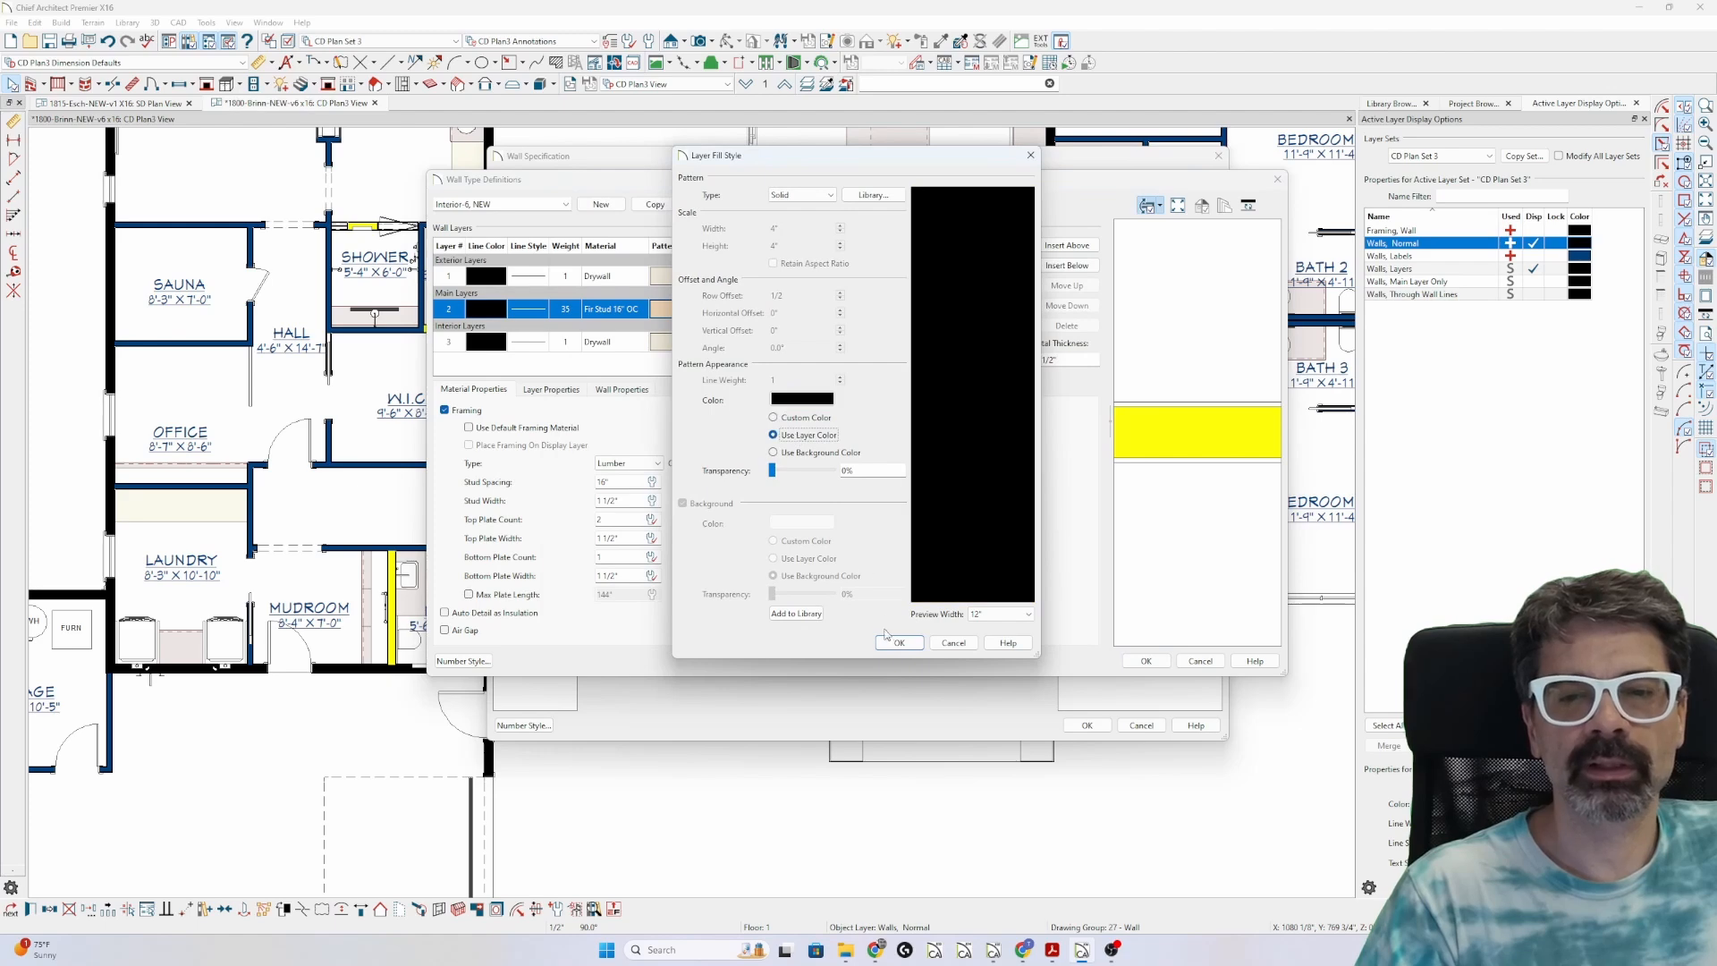
{"action": "left_click", "coordinate": [896, 642]}
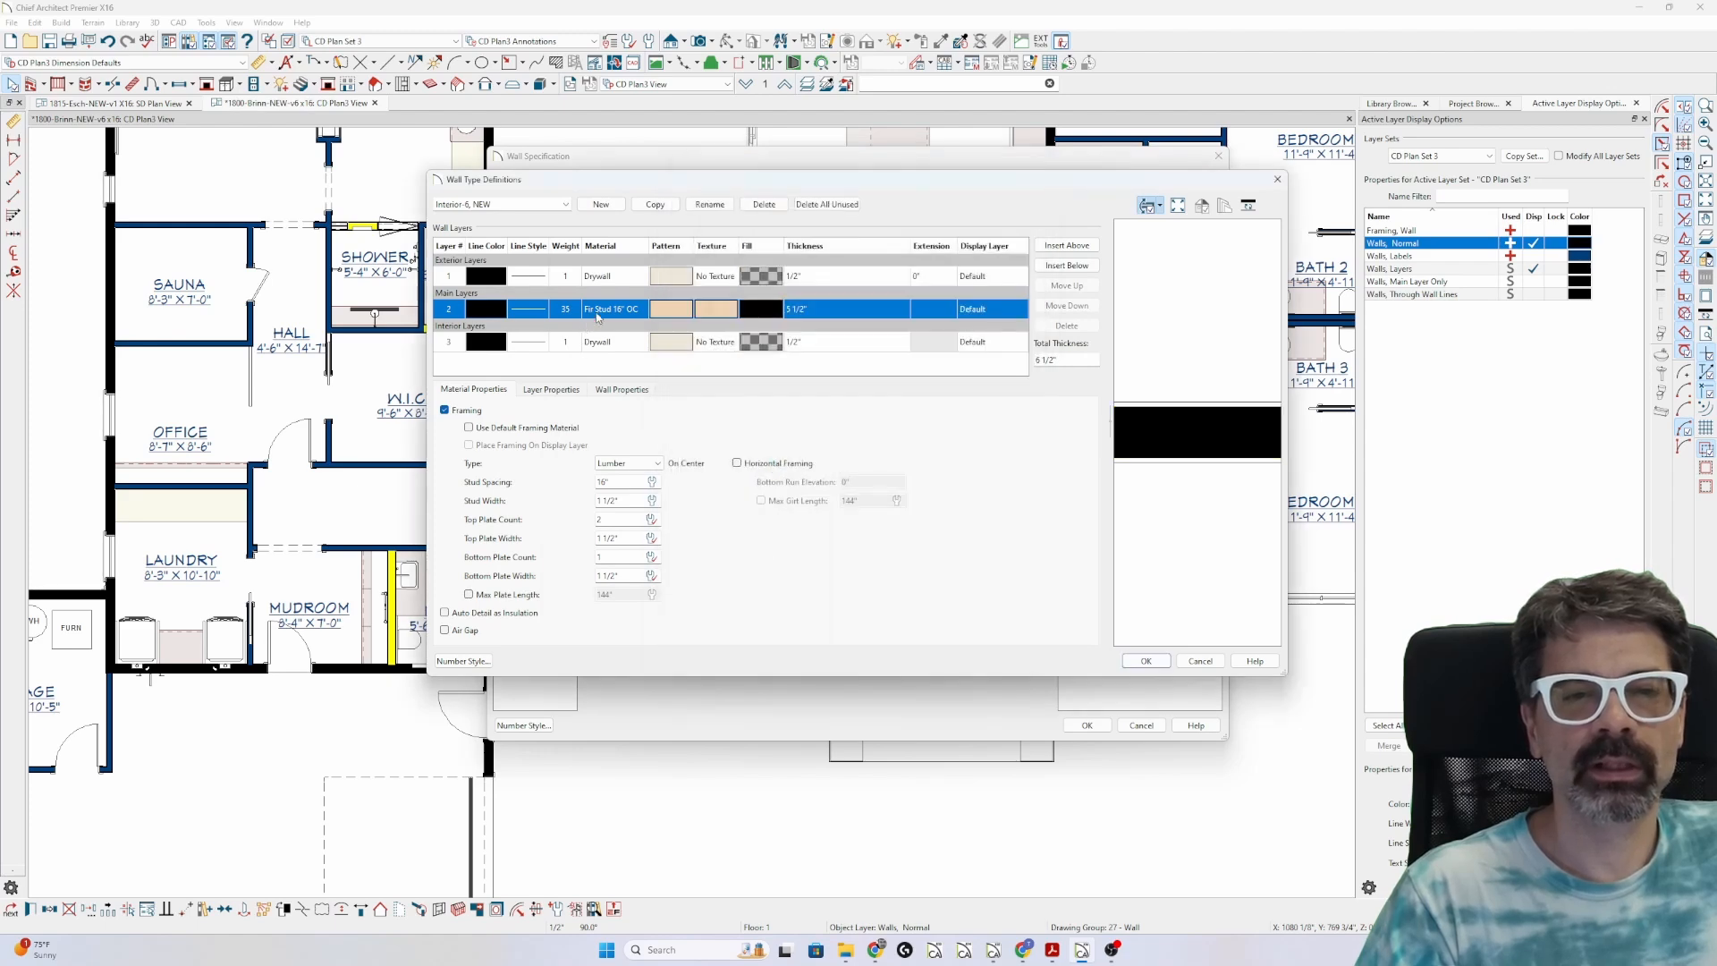
- Assign "Walls, 2x6 Framing" as the display layer of the Interior-6, NEW stud layer and apply the wall specification
{"action": "left_click", "coordinate": [551, 389]}
{"action": "left_click", "coordinate": [635, 432]}
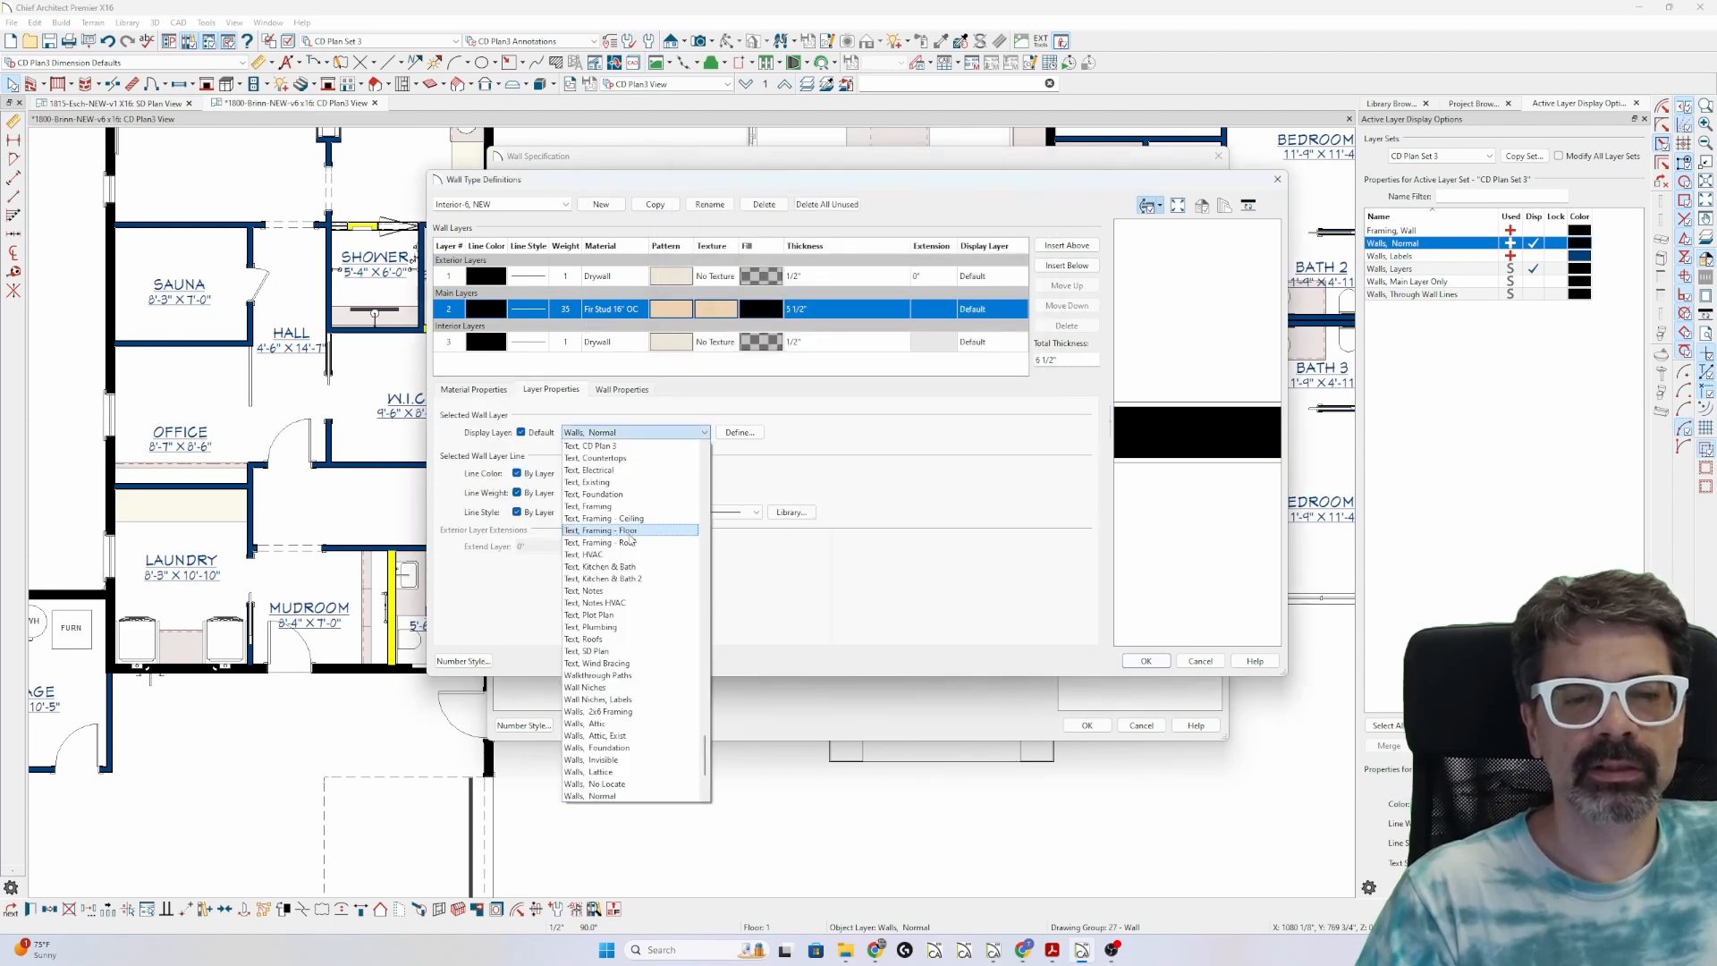
{"action": "left_click", "coordinate": [650, 711]}
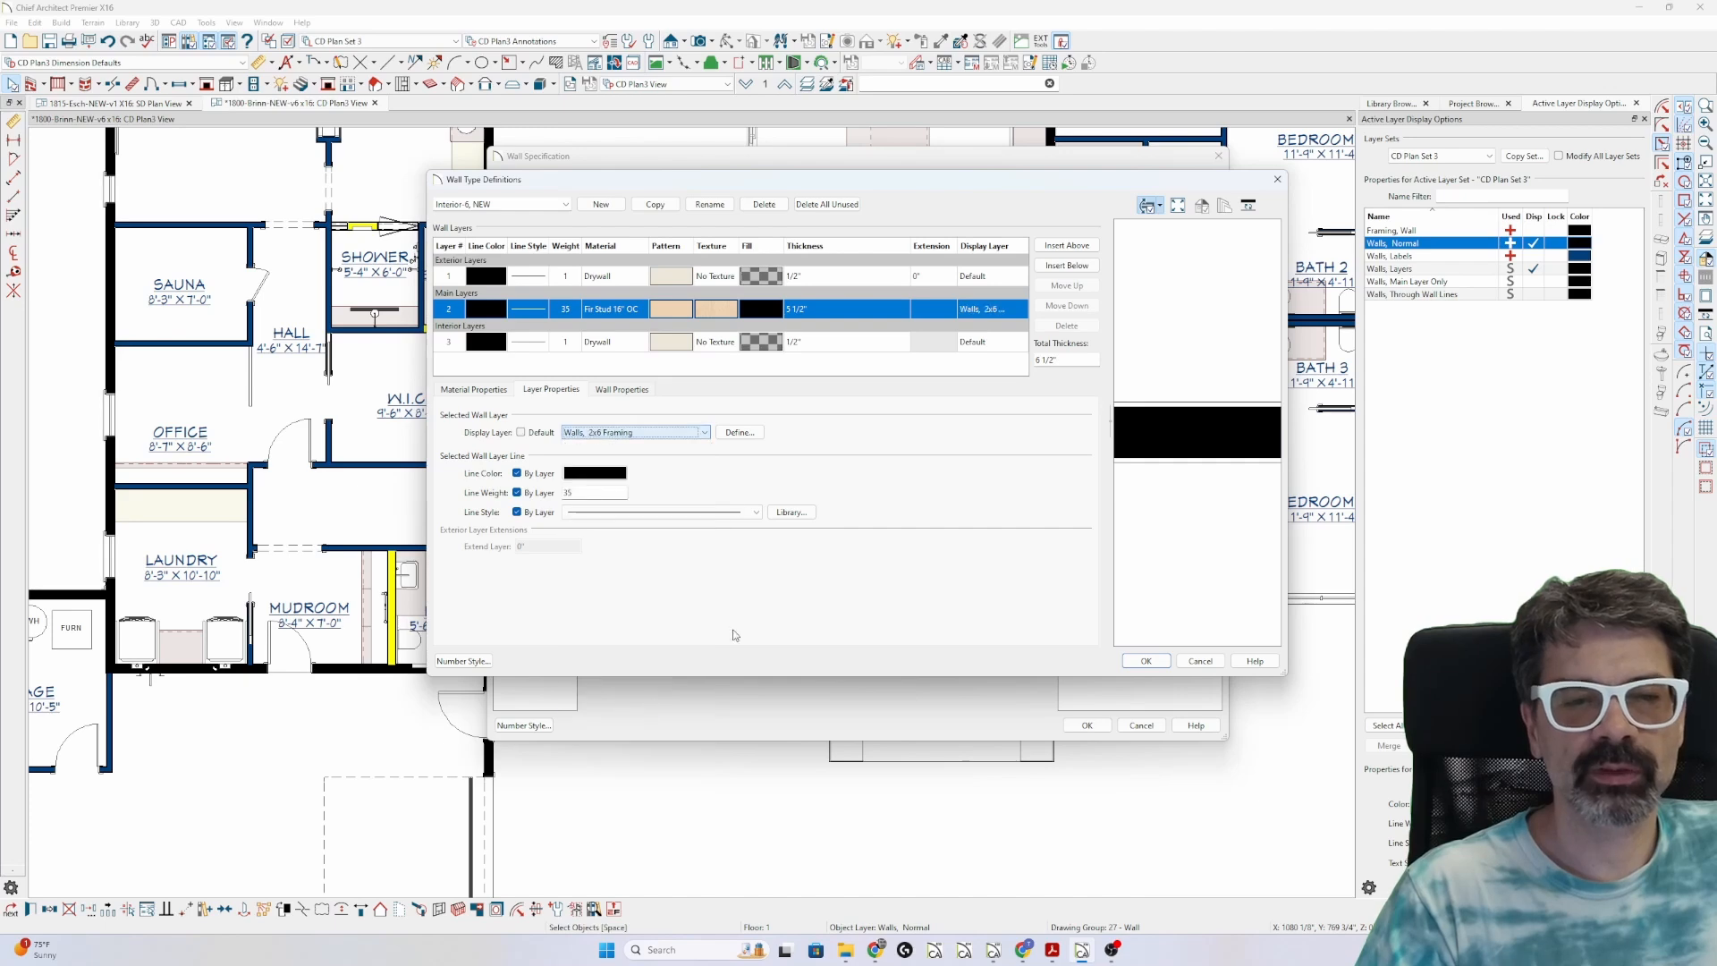
{"action": "left_click", "coordinate": [1144, 662]}
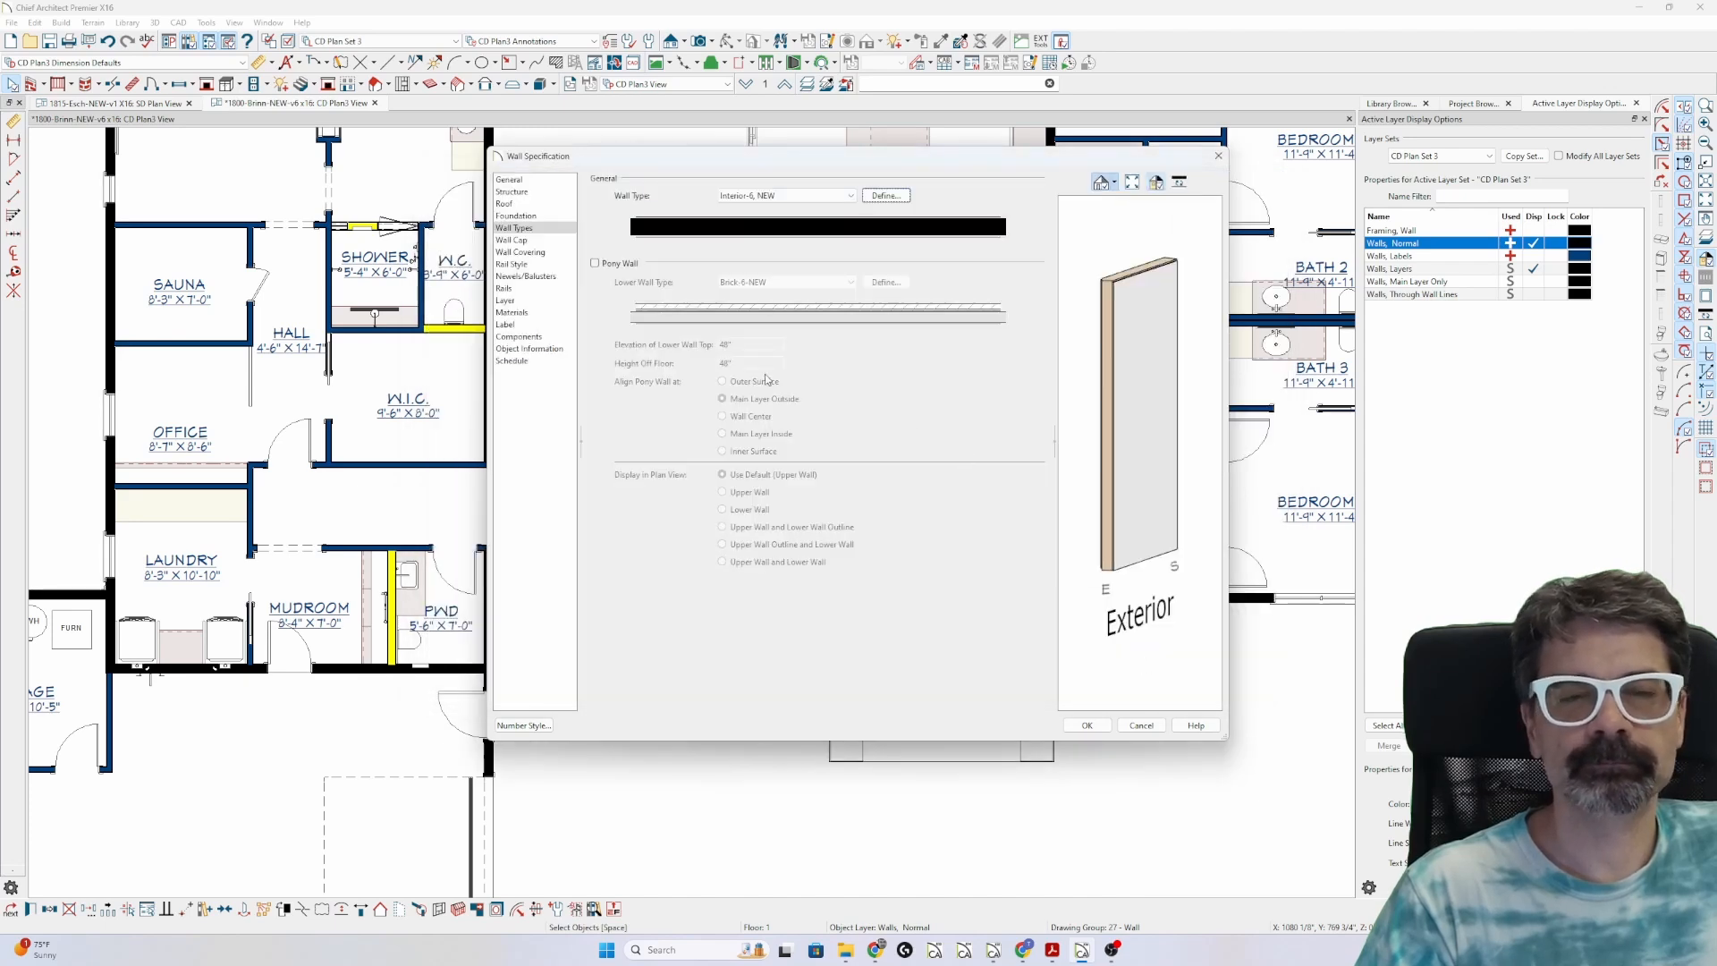
{"action": "left_click", "coordinate": [1090, 727]}
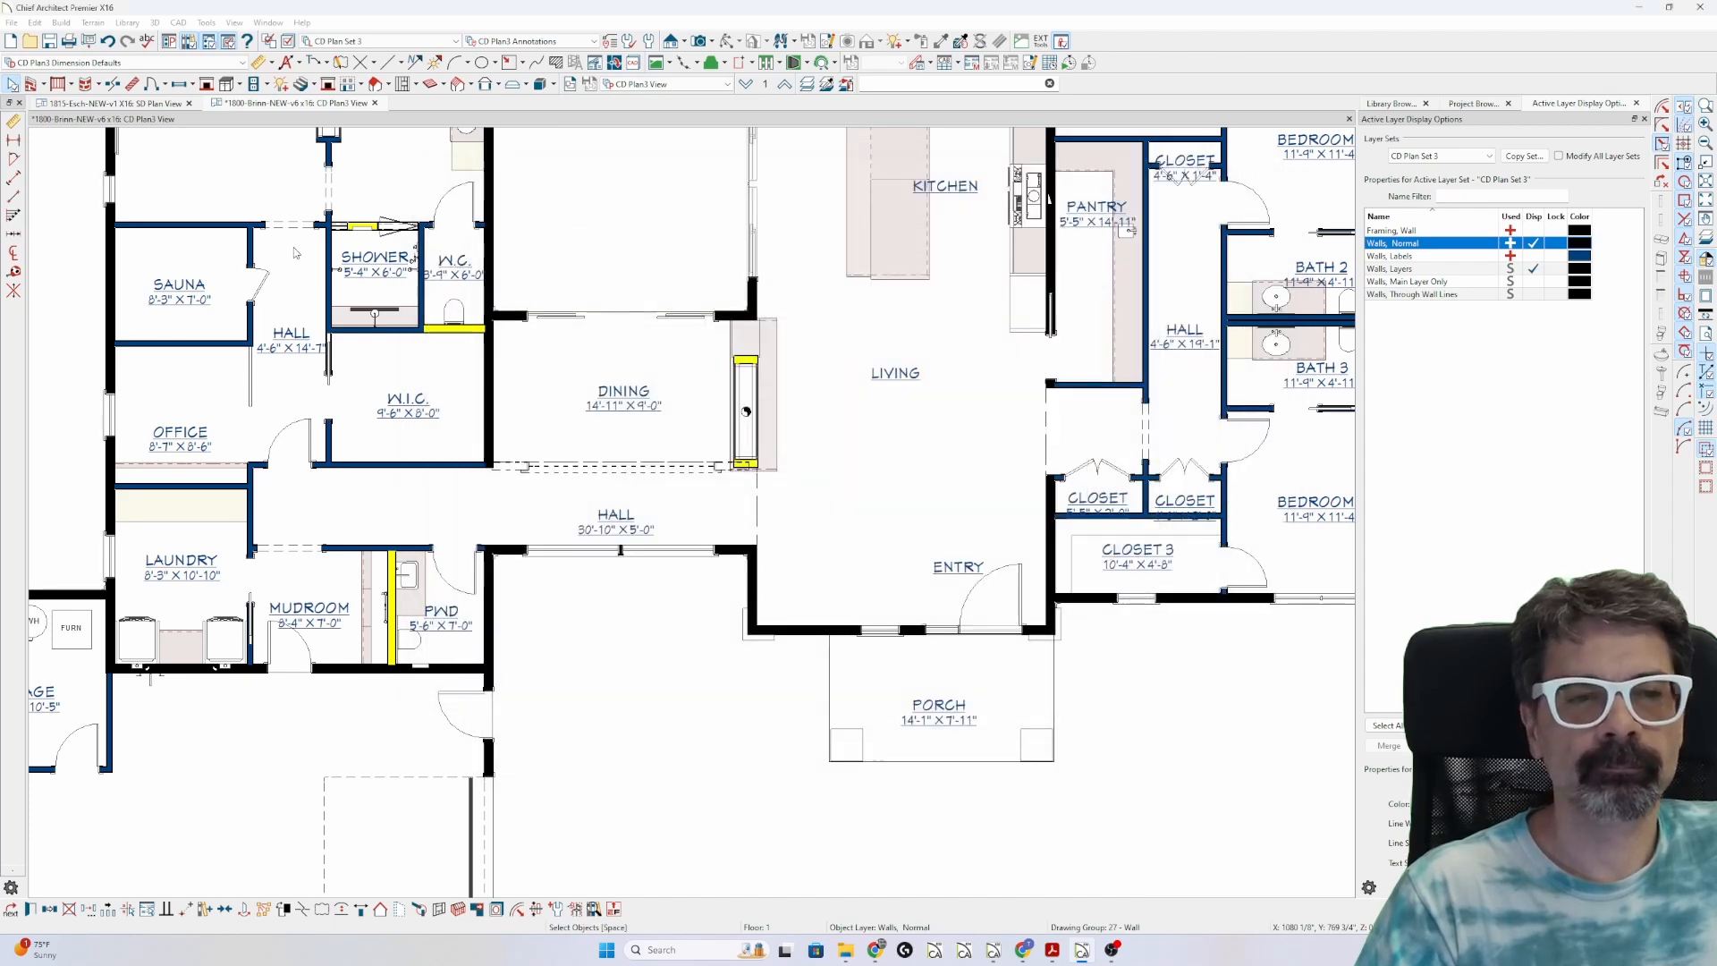
- Open the Interior-4, NEW wall type definition of the wall between the Shower and the W.I.C
{"action": "left_click", "coordinate": [361, 339]}
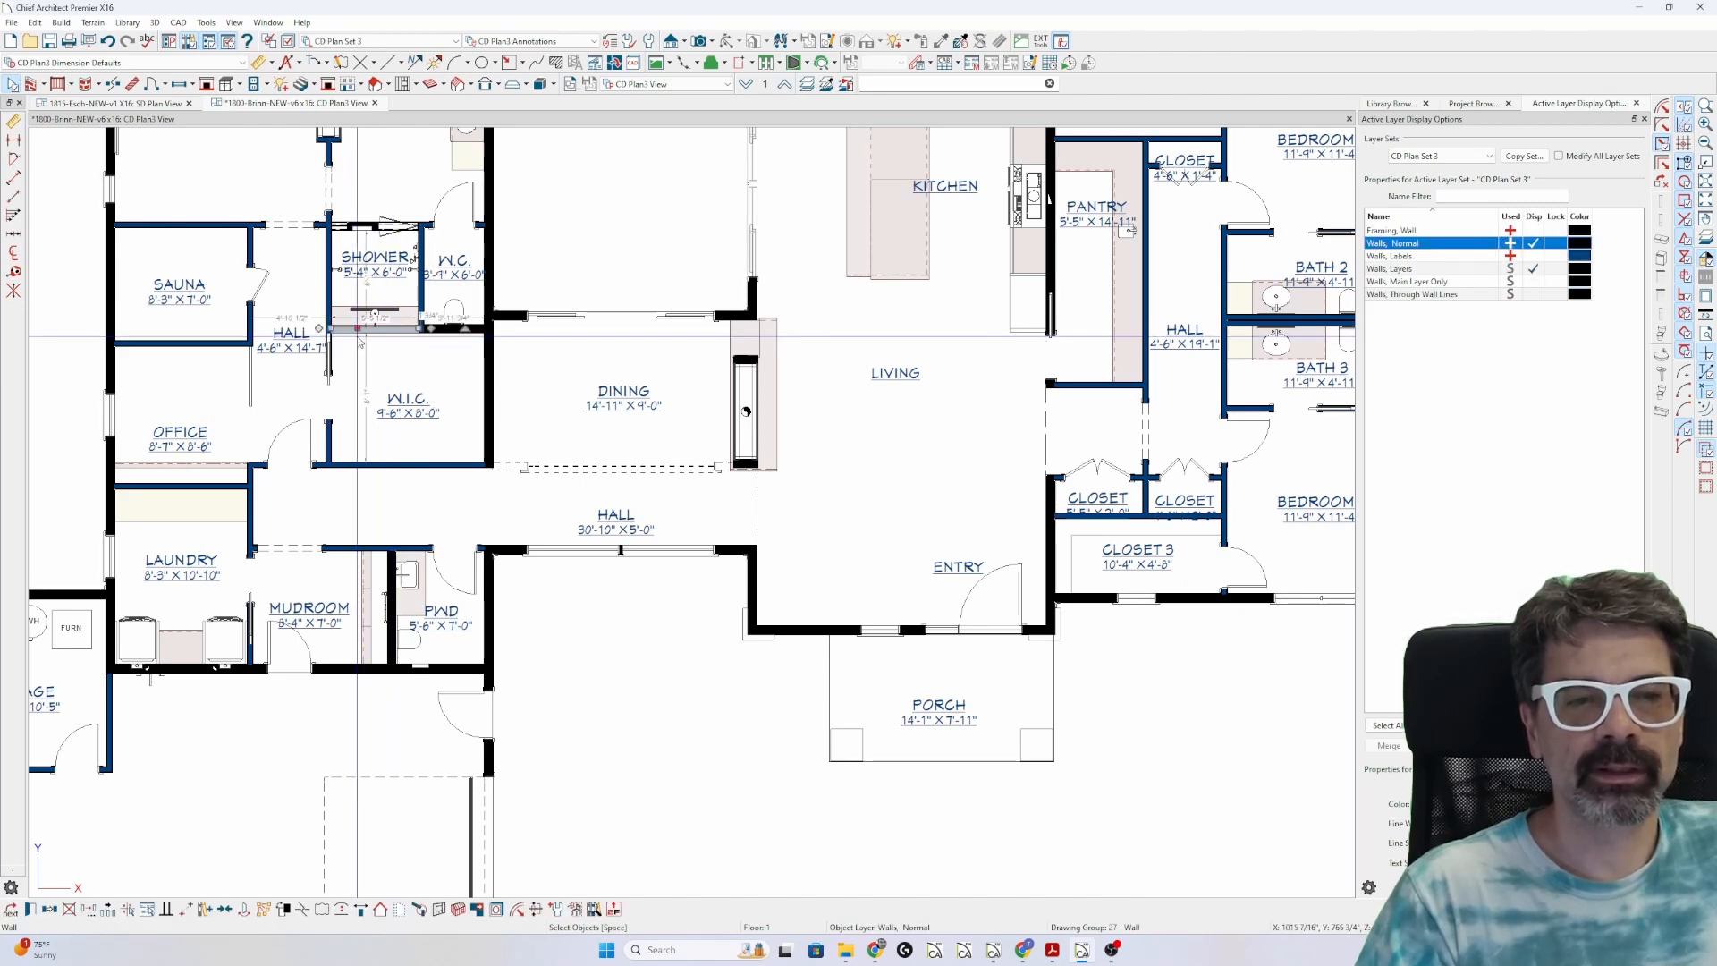
{"action": "scroll", "coordinate": [361, 342], "scroll_direction": "down", "scroll_amount": 3}
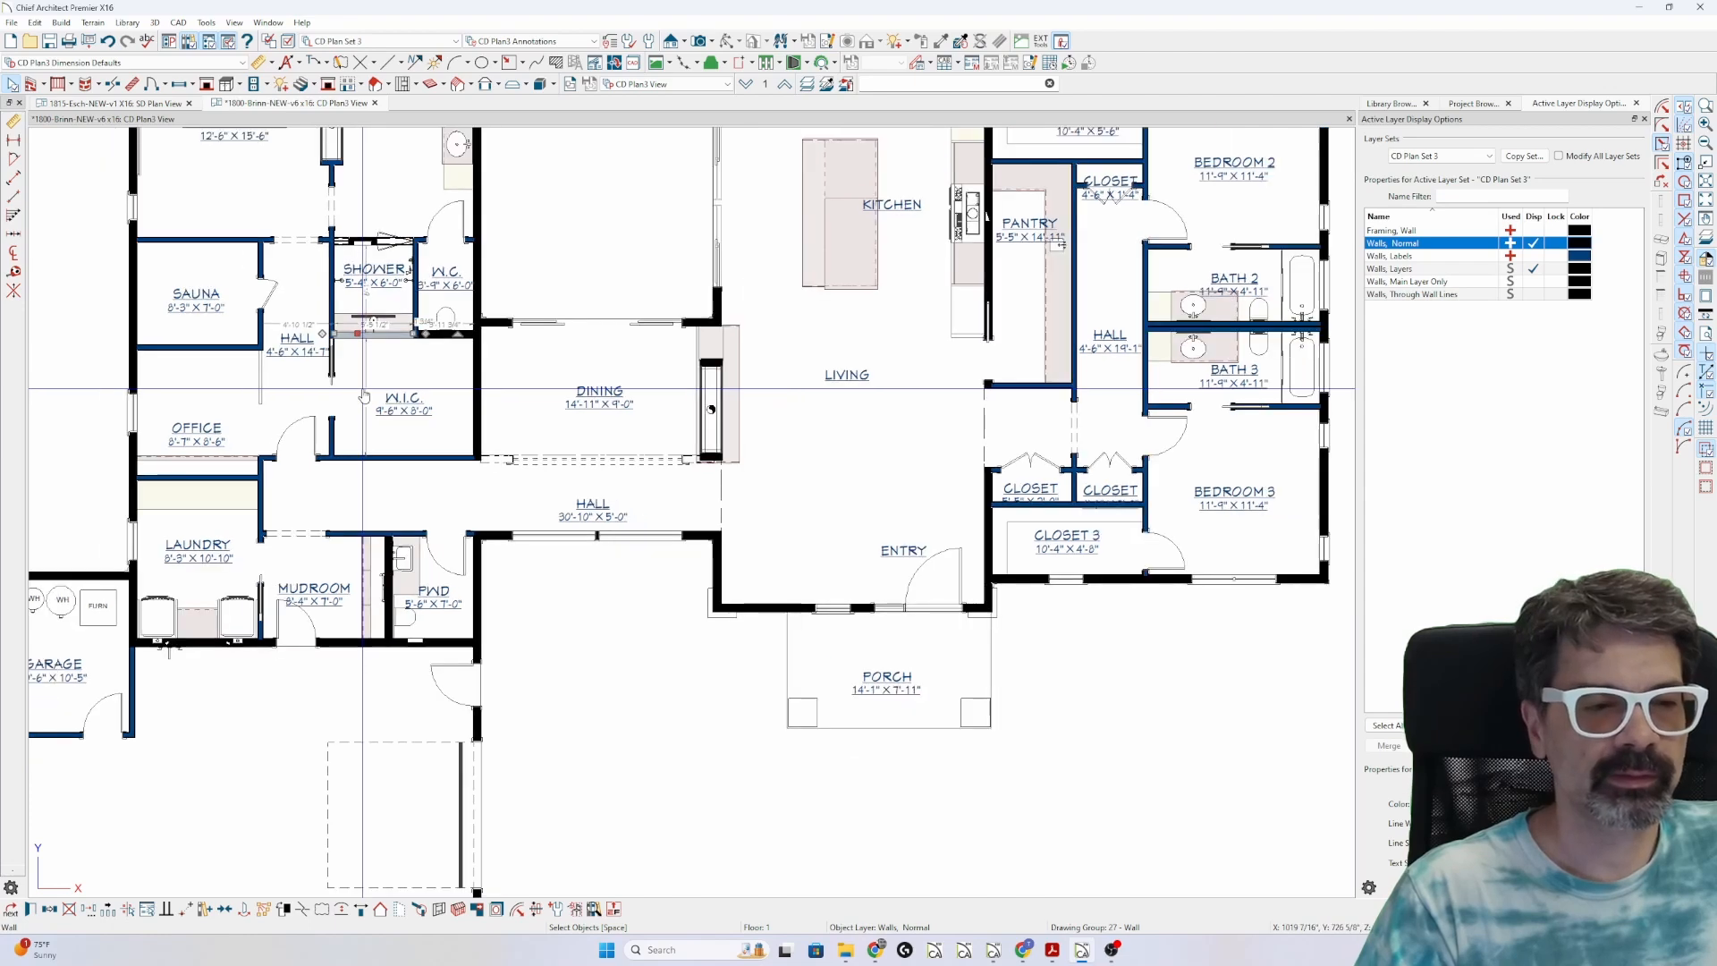
{"action": "scroll", "coordinate": [367, 349], "scroll_direction": "up", "scroll_amount": 4}
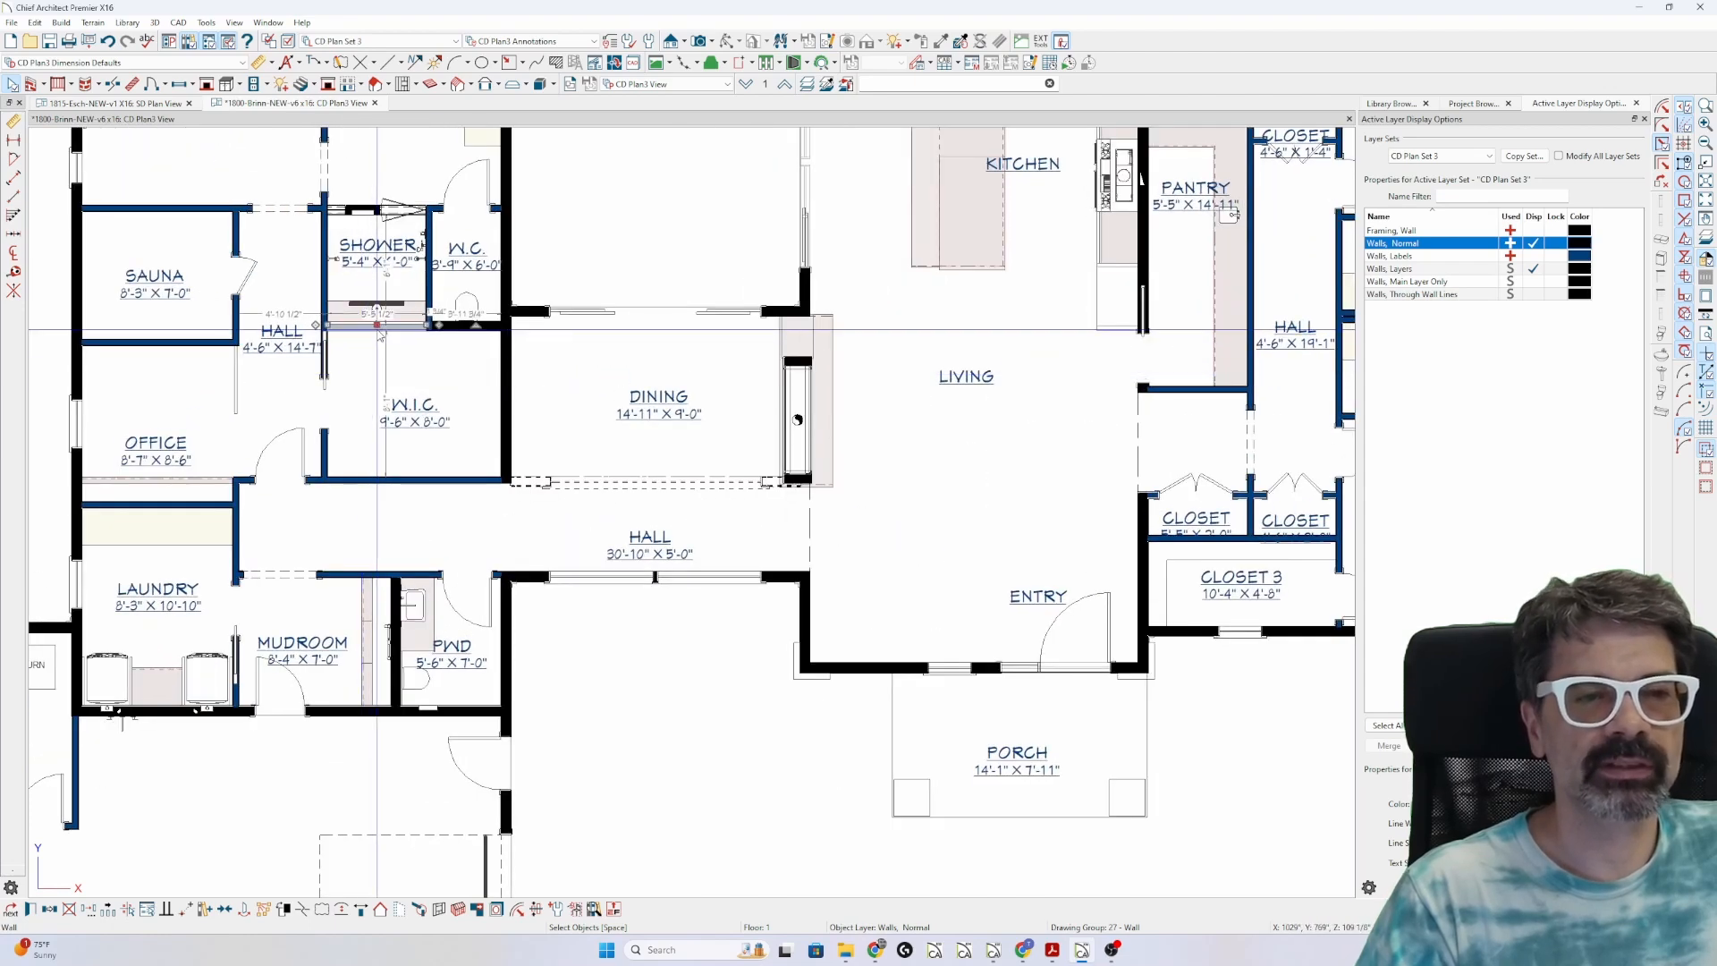
{"action": "double_click", "coordinate": [379, 335]}
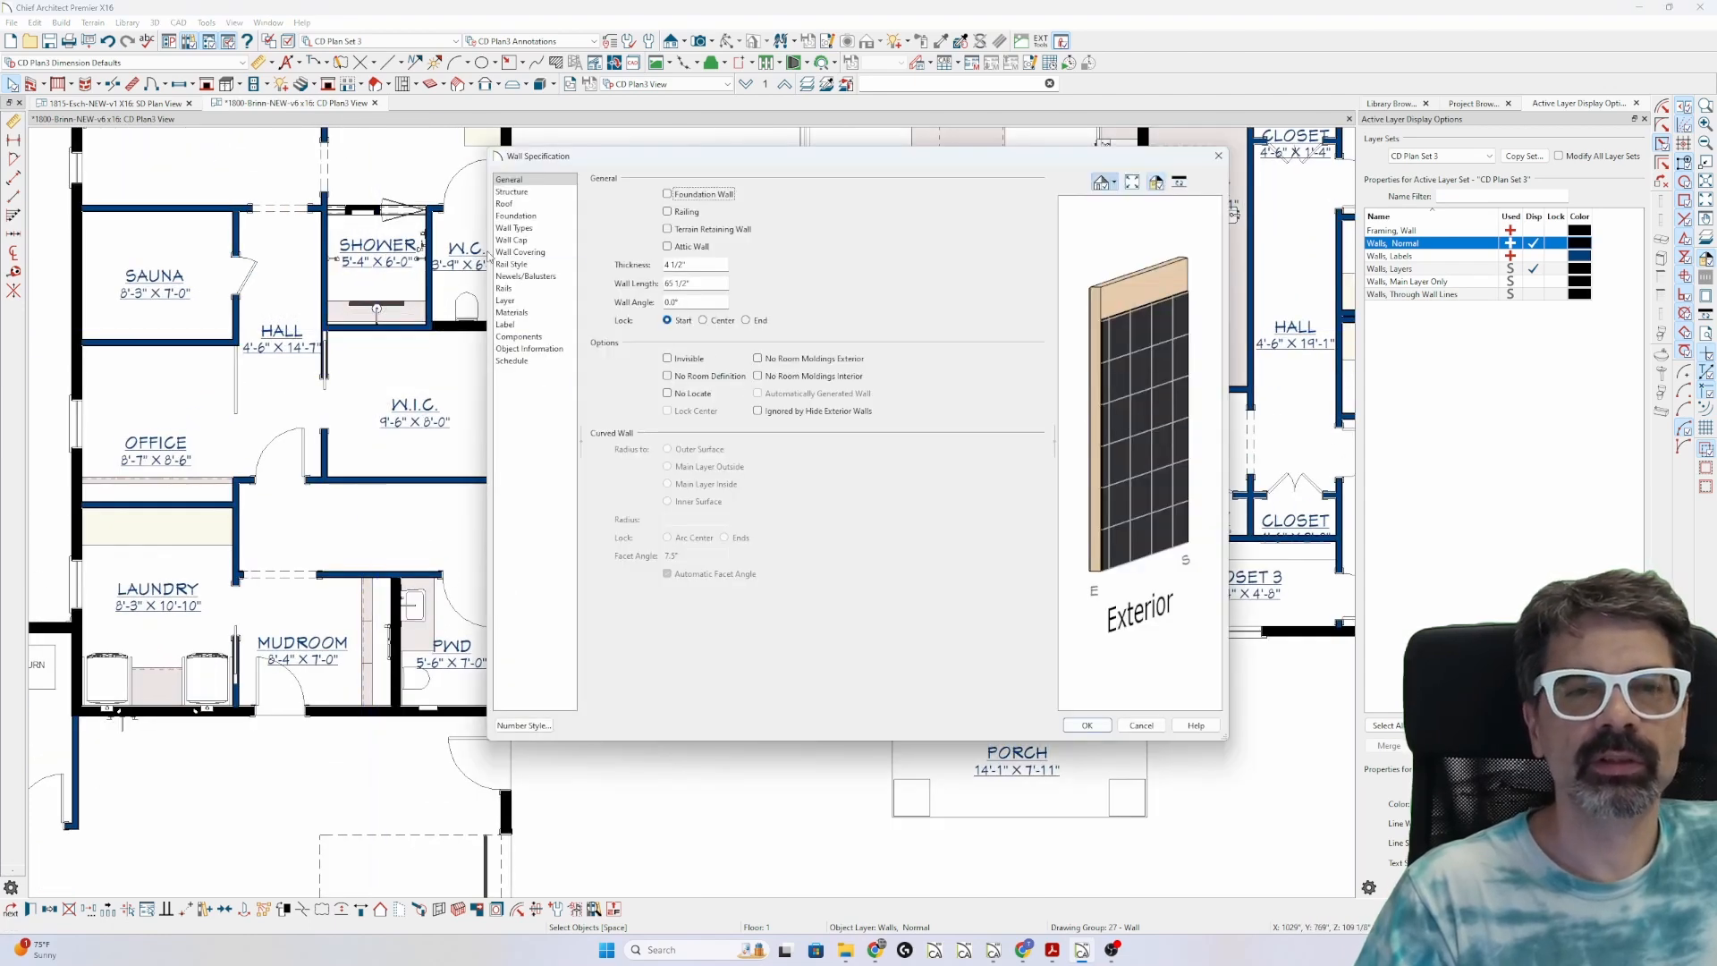
{"action": "left_click", "coordinate": [527, 229]}
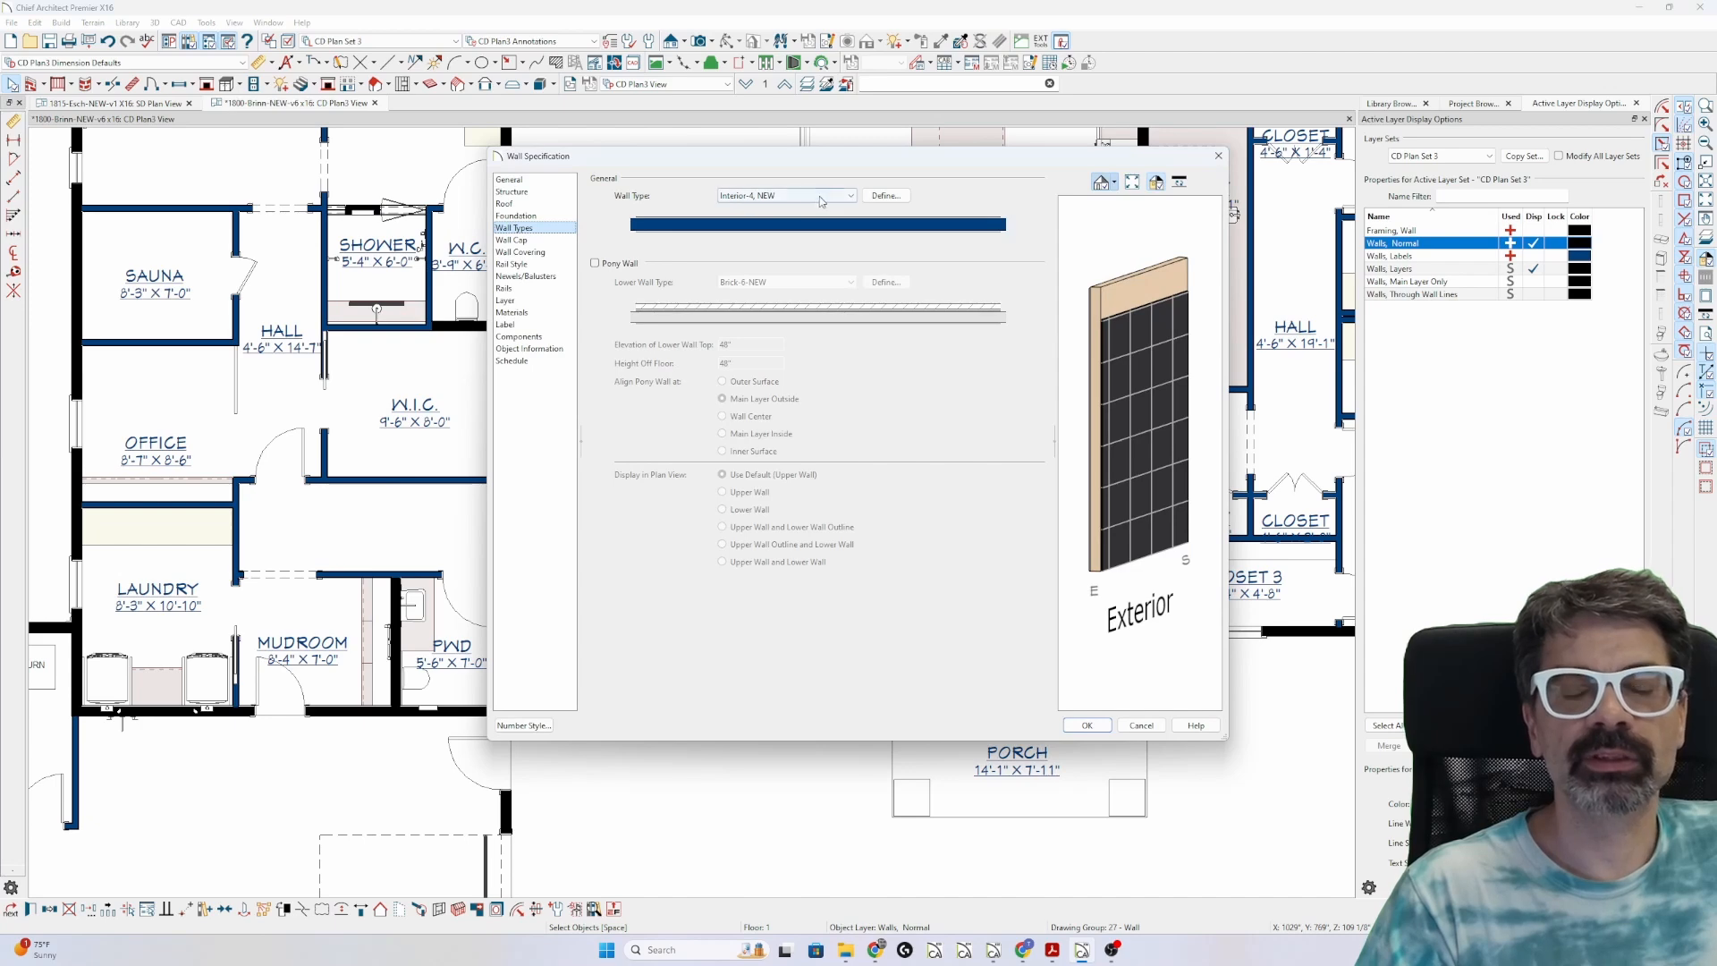
{"action": "left_click", "coordinate": [886, 194]}
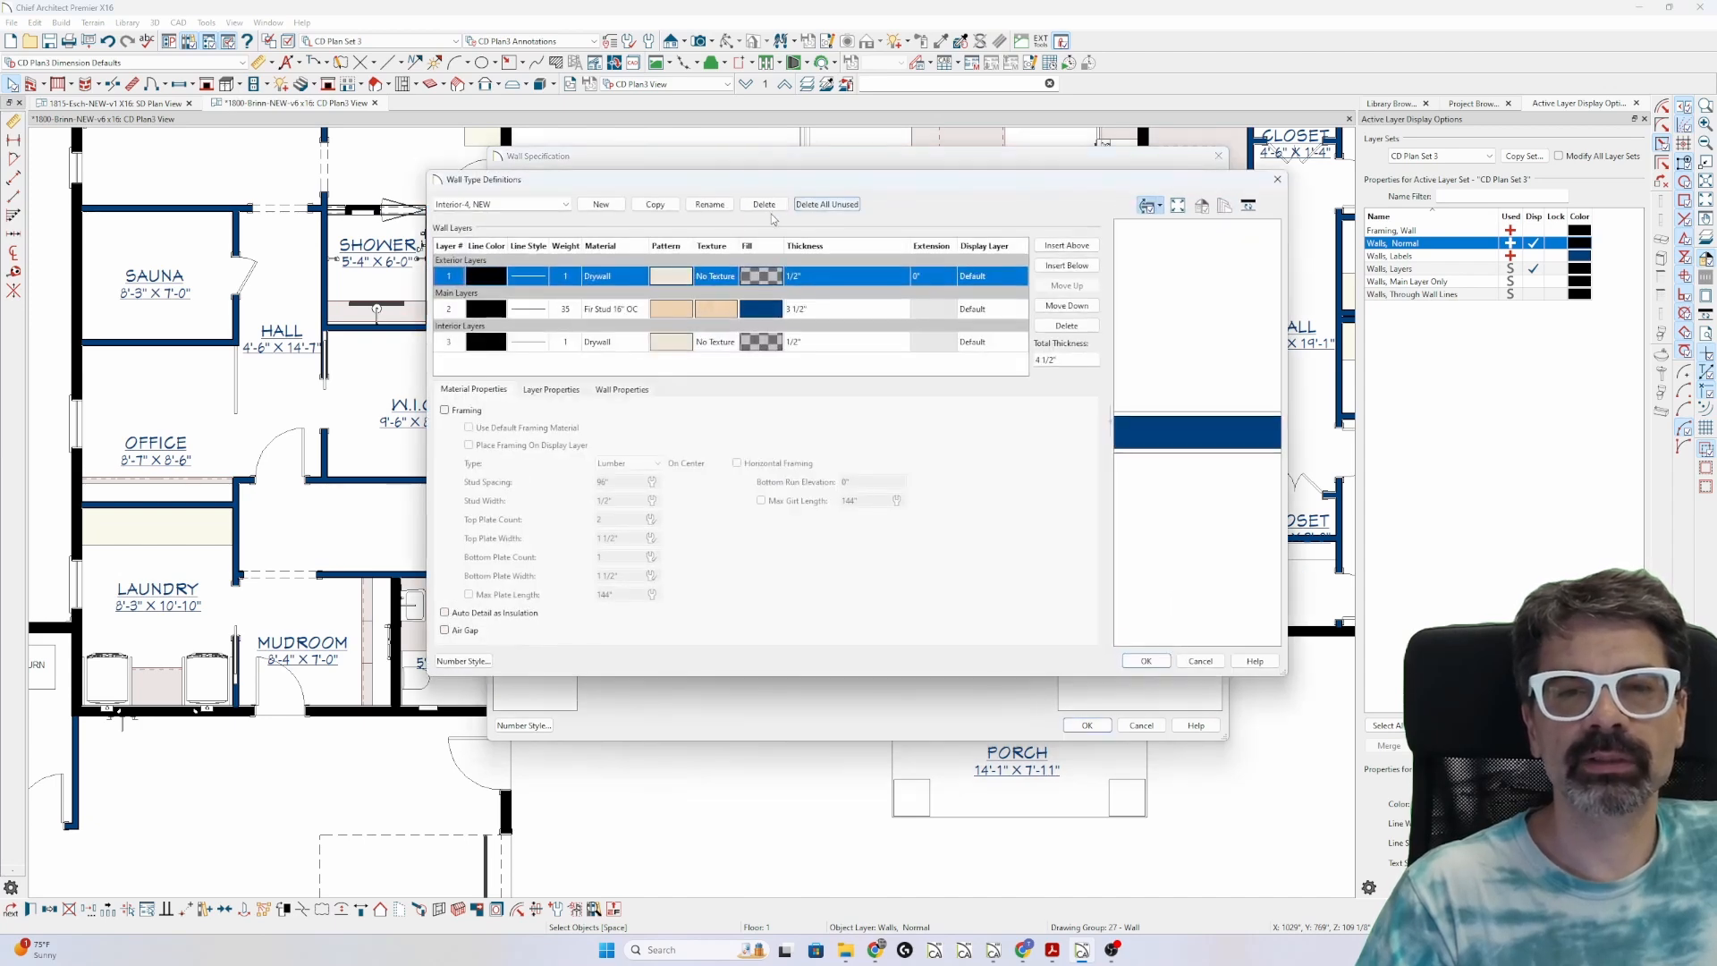
- For the Fir Stud layer's display layer, copy the "Walls, Normal" layer and rename the copy "Walls, 2x4 Framing"
{"action": "left_click", "coordinate": [596, 312]}
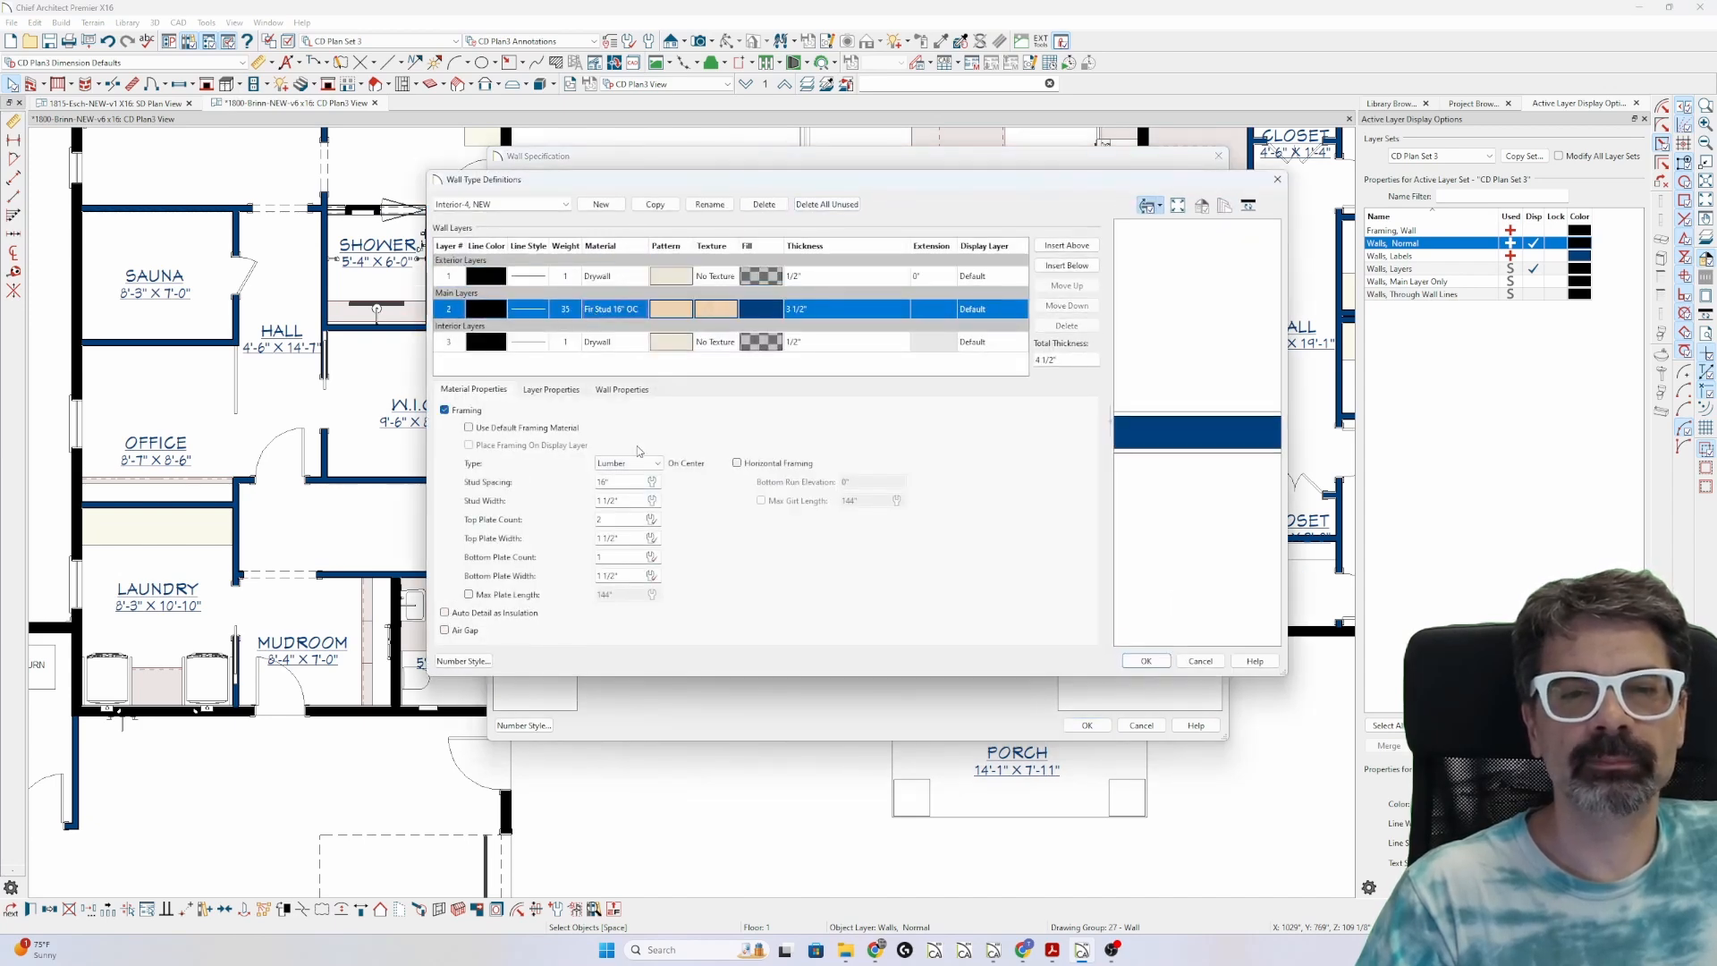
{"action": "left_click", "coordinate": [553, 390]}
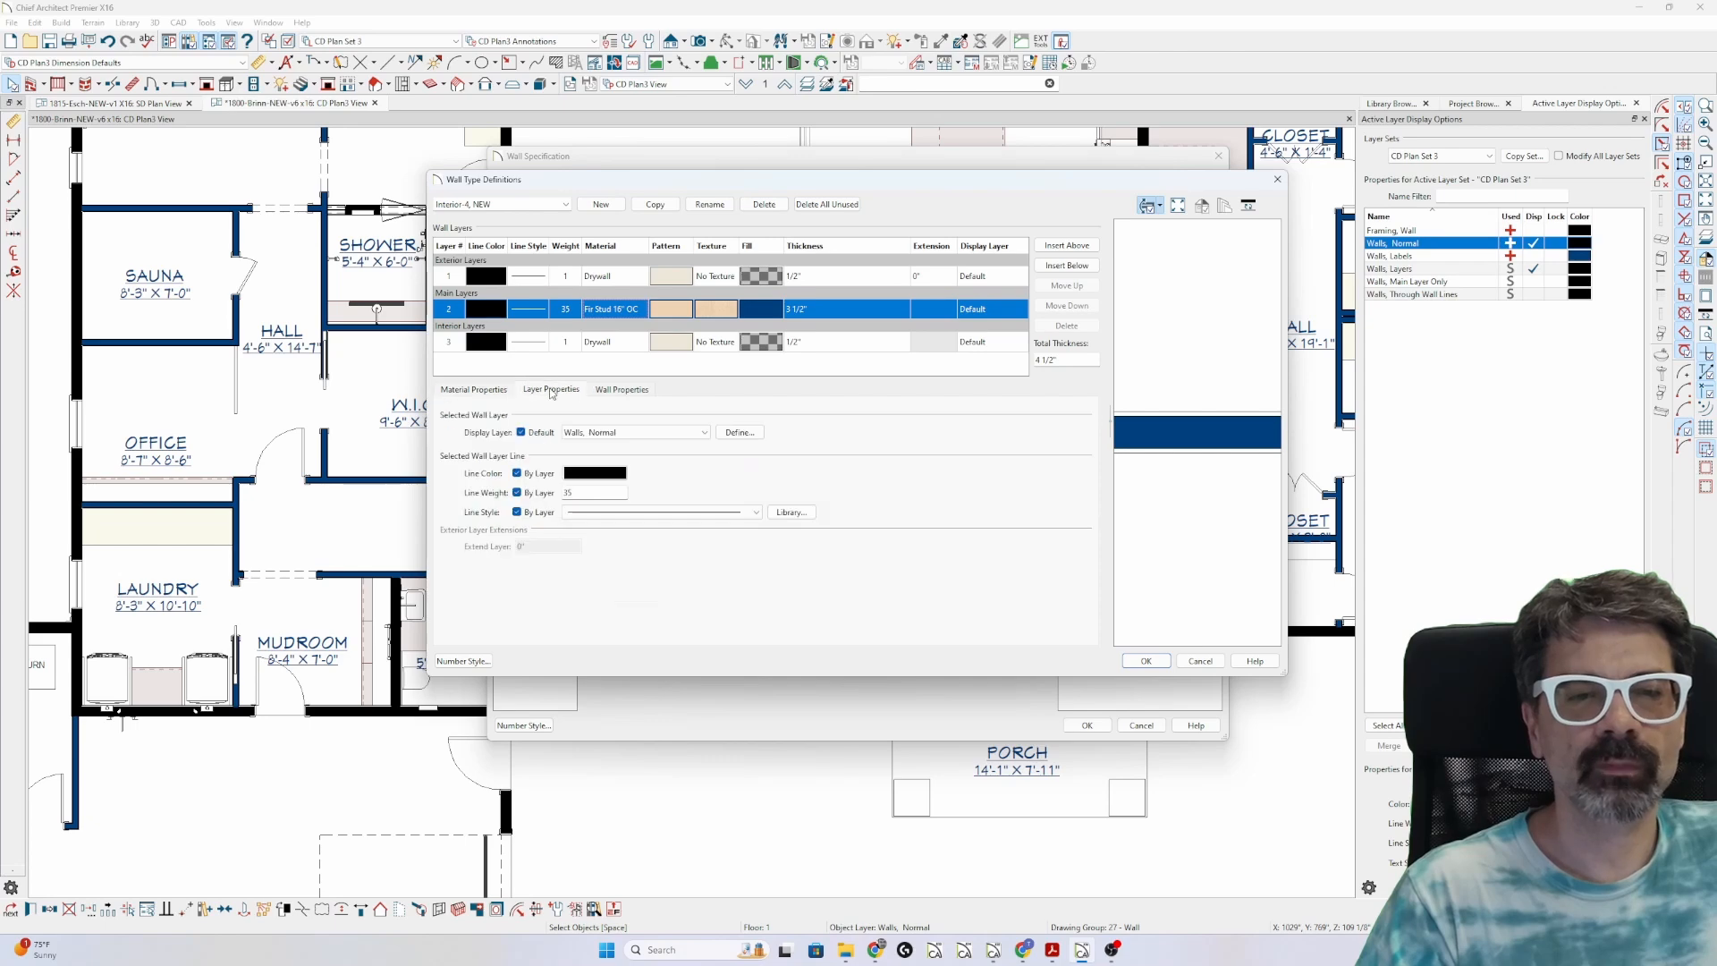
{"action": "left_click", "coordinate": [740, 437]}
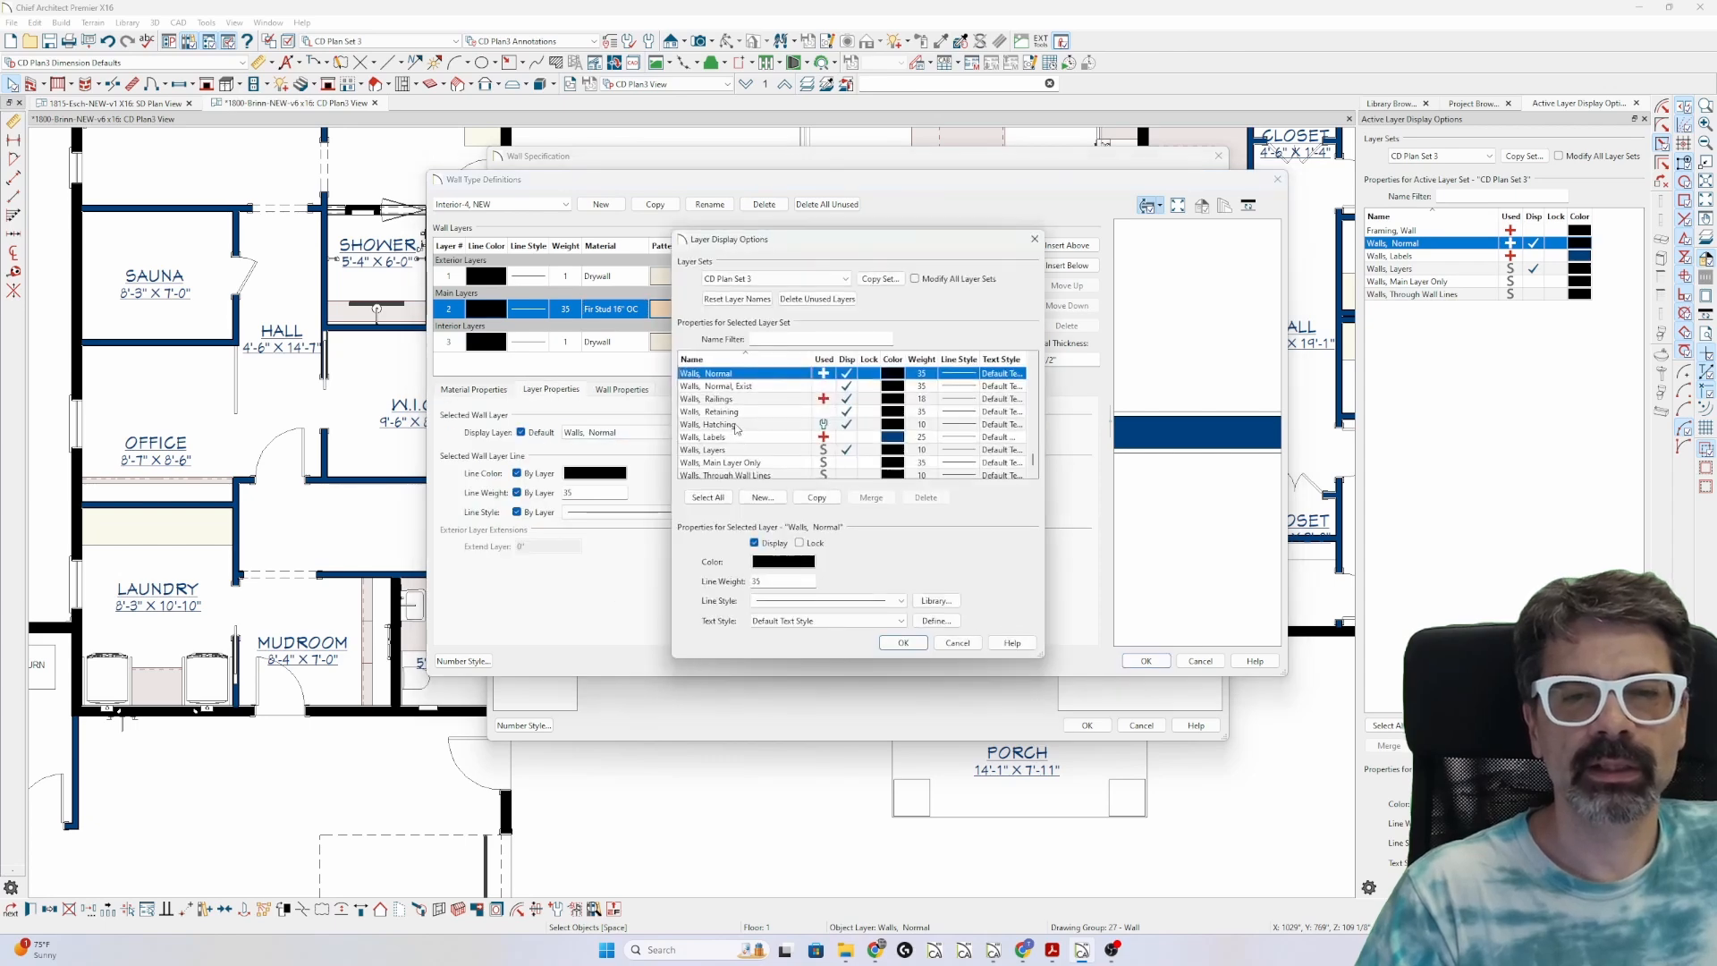
{"action": "left_click", "coordinate": [794, 494]}
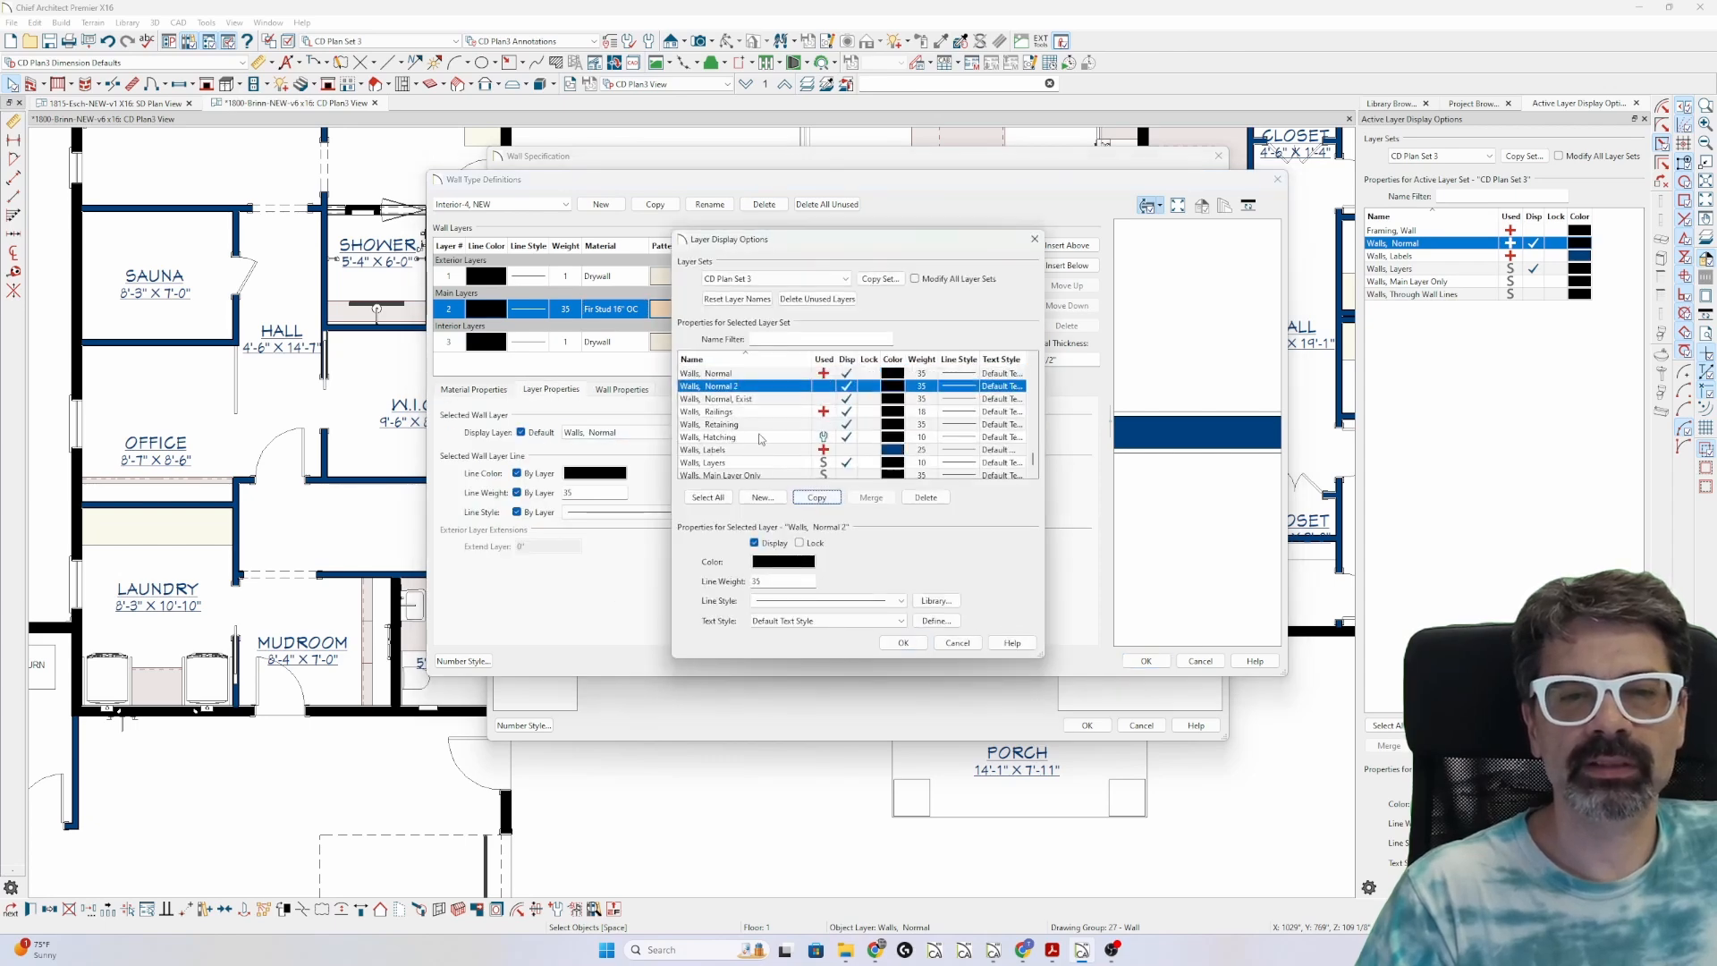
{"action": "scroll", "coordinate": [749, 419], "scroll_direction": "up", "scroll_amount": 3}
{"action": "scroll", "coordinate": [749, 419], "scroll_direction": "down", "scroll_amount": 2}
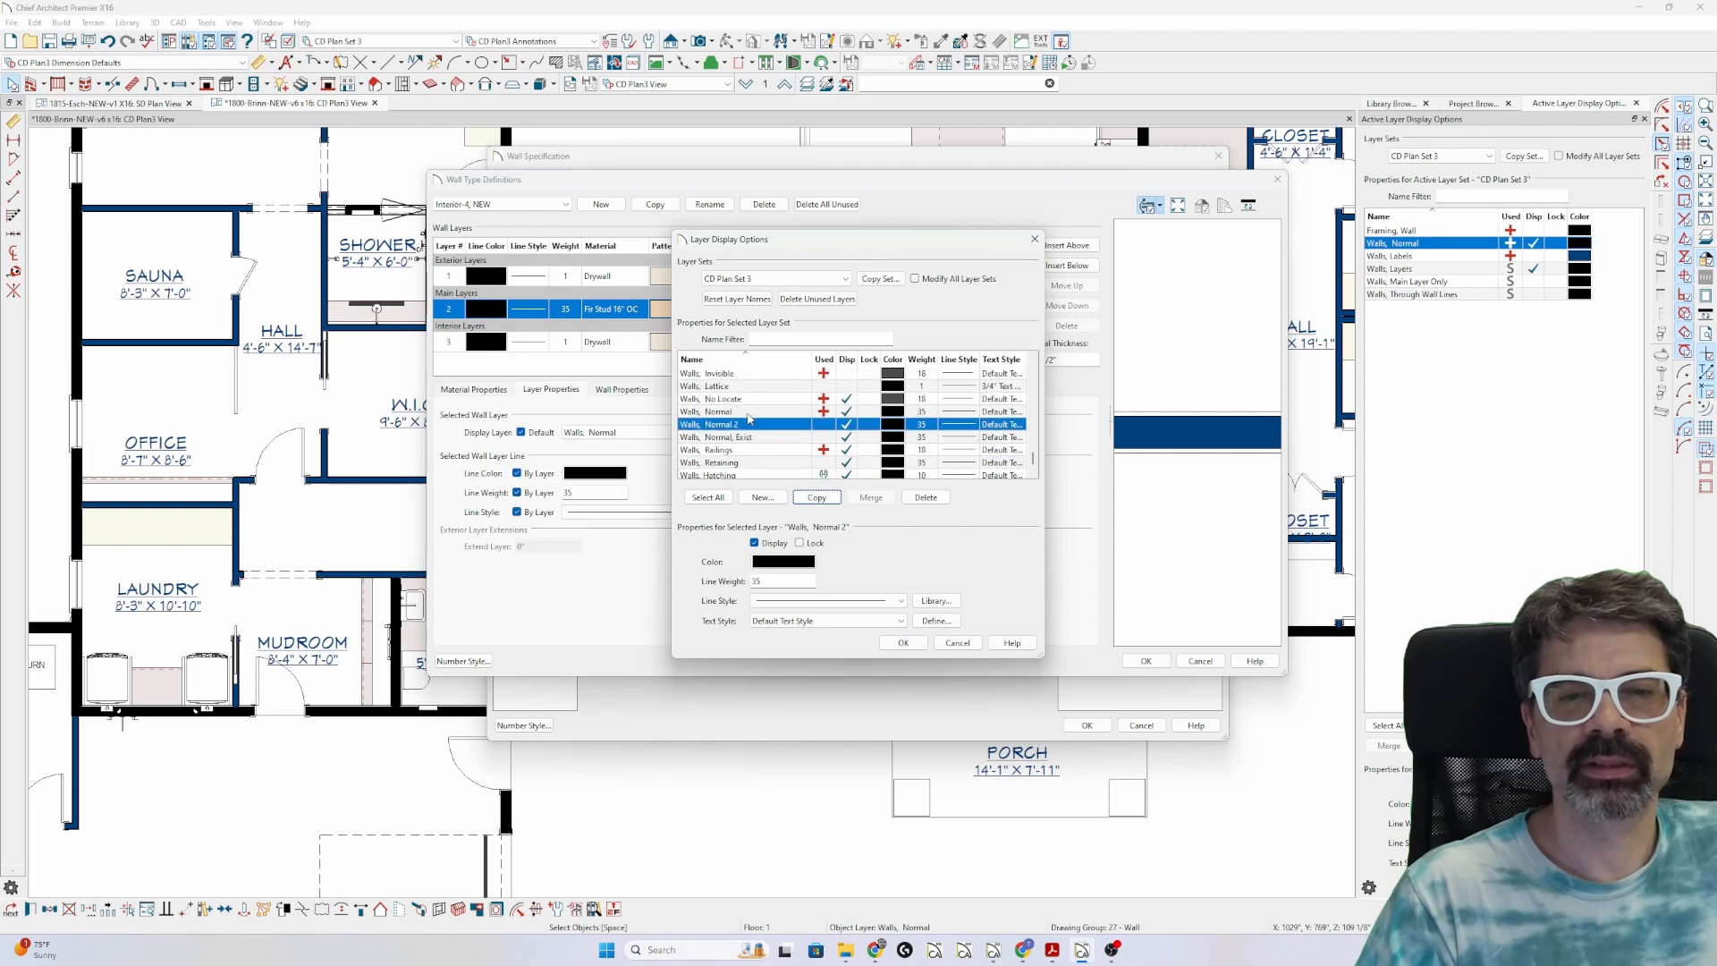
{"action": "left_click", "coordinate": [737, 432]}
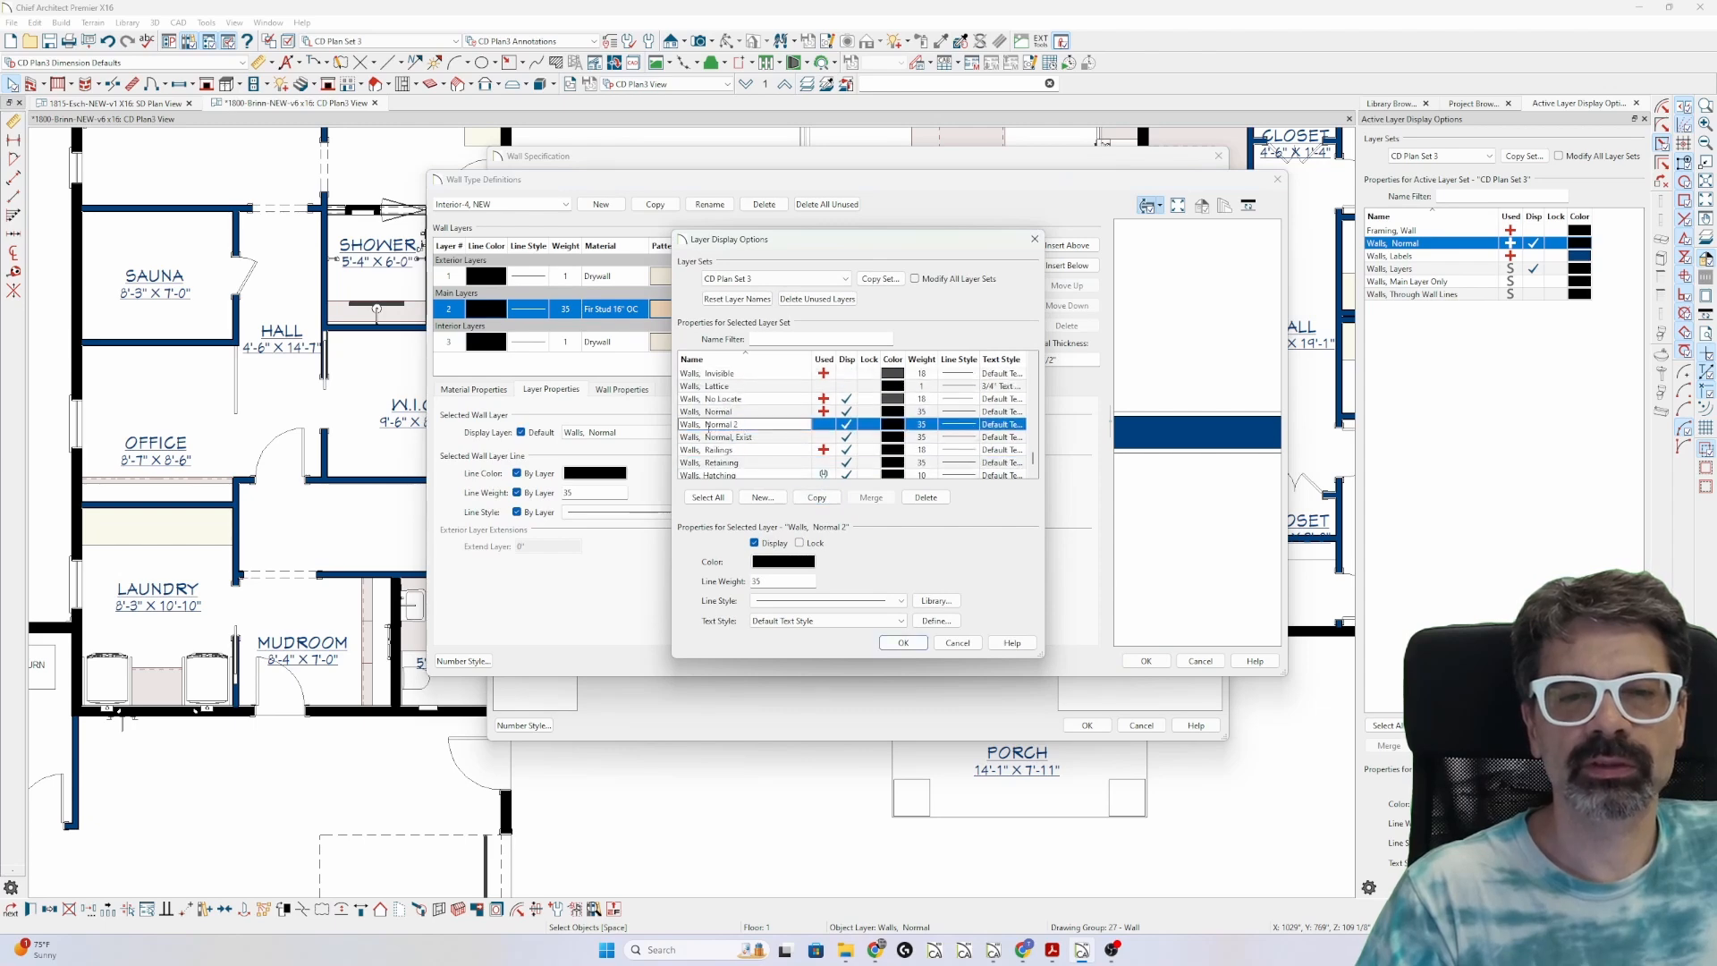
{"action": "left_click_drag", "start_coordinate": [706, 427], "coordinate": [775, 434]}
{"action": "type", "text": "2x4"}
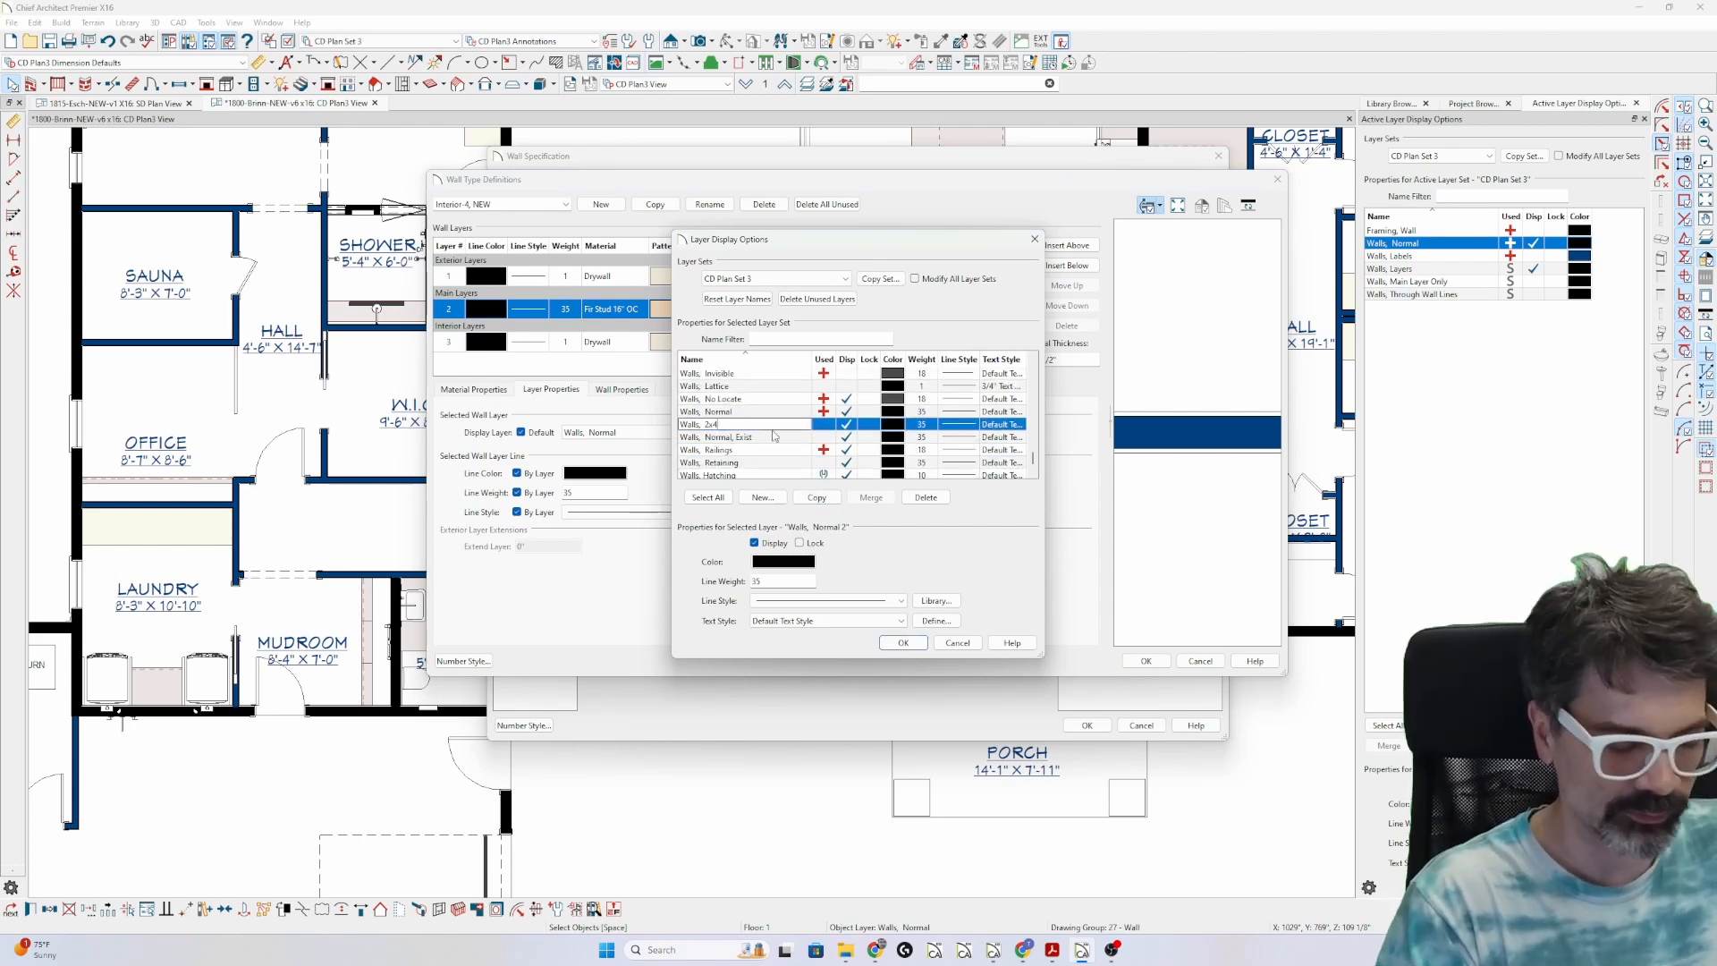
{"action": "type", "text": " Framing"}
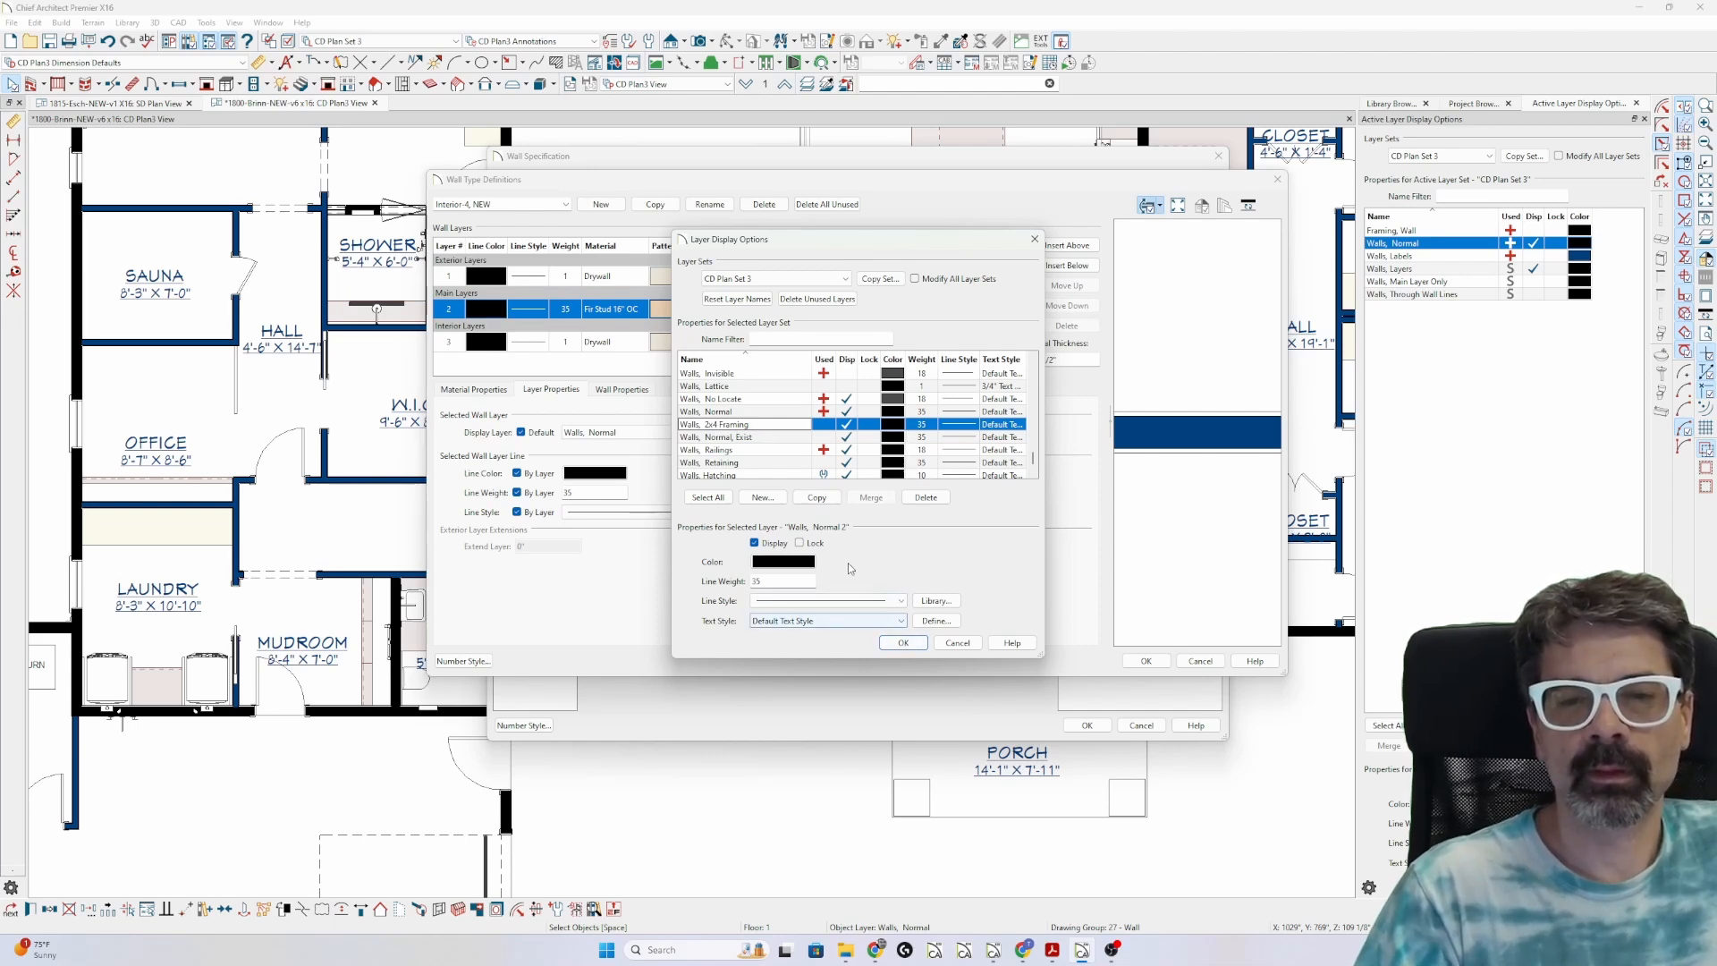
- Set the "Walls, 2x4 Framing" layer color to the dark blue sampled from the wall preview and assign it as the stud's display layer
{"action": "left_click", "coordinate": [784, 561]}
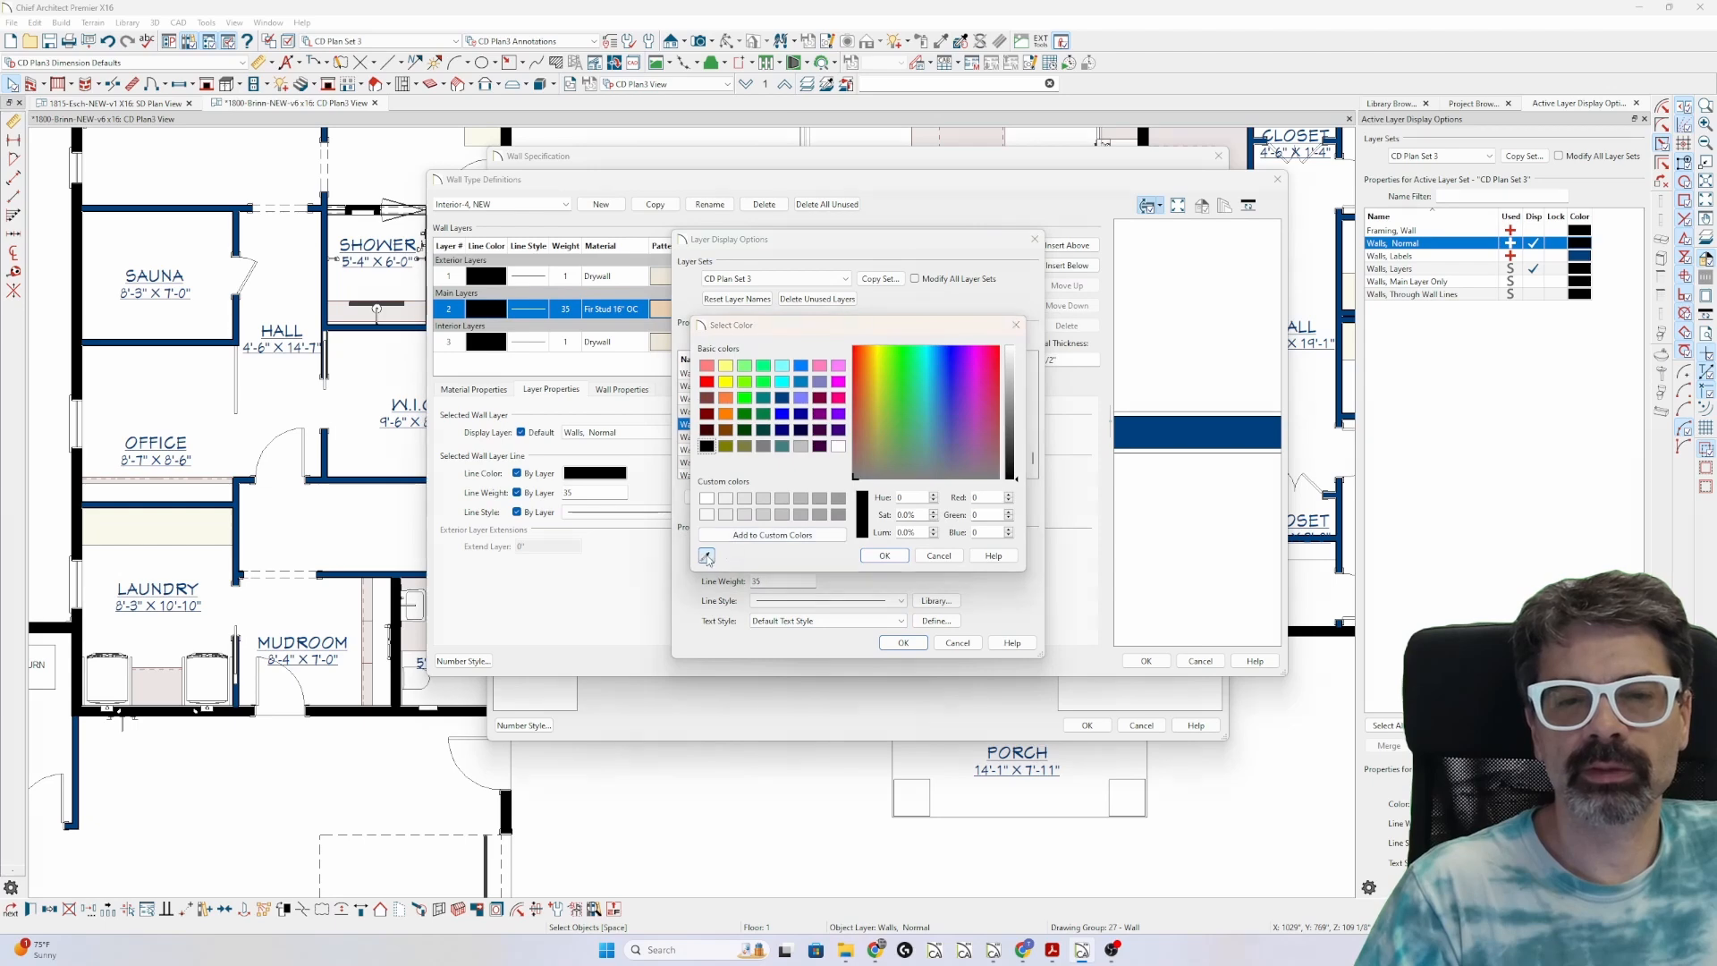
{"action": "left_click", "coordinate": [707, 557]}
{"action": "left_click", "coordinate": [1216, 437]}
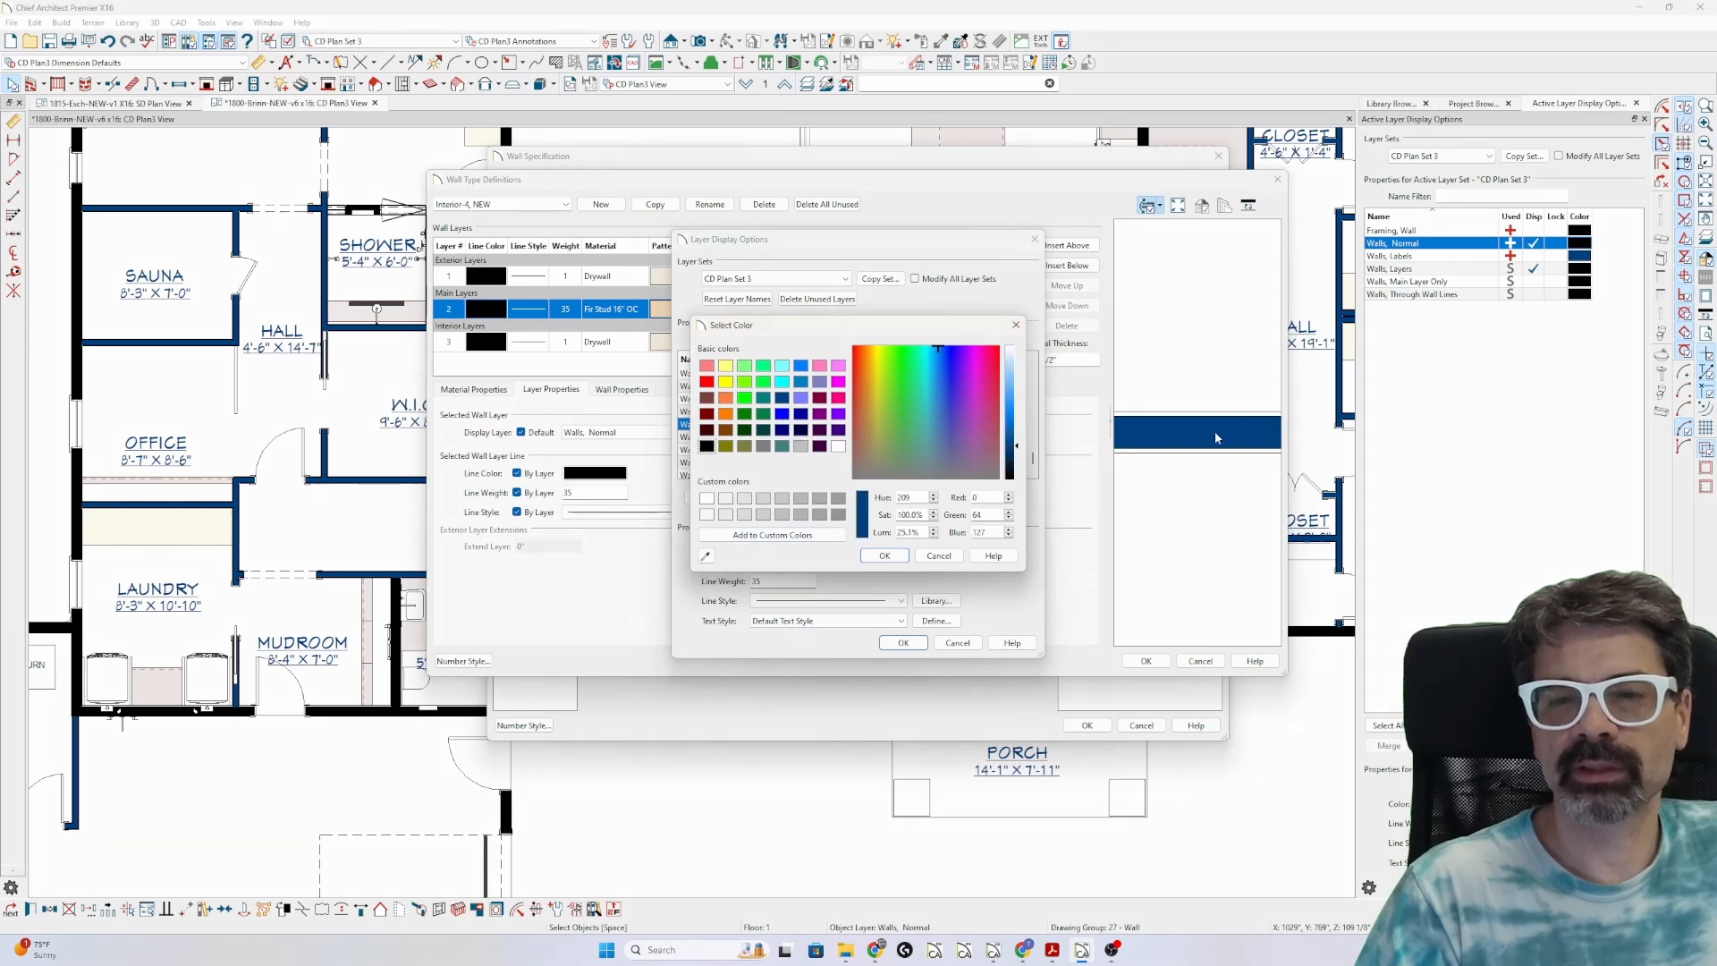
{"action": "left_click", "coordinate": [706, 556]}
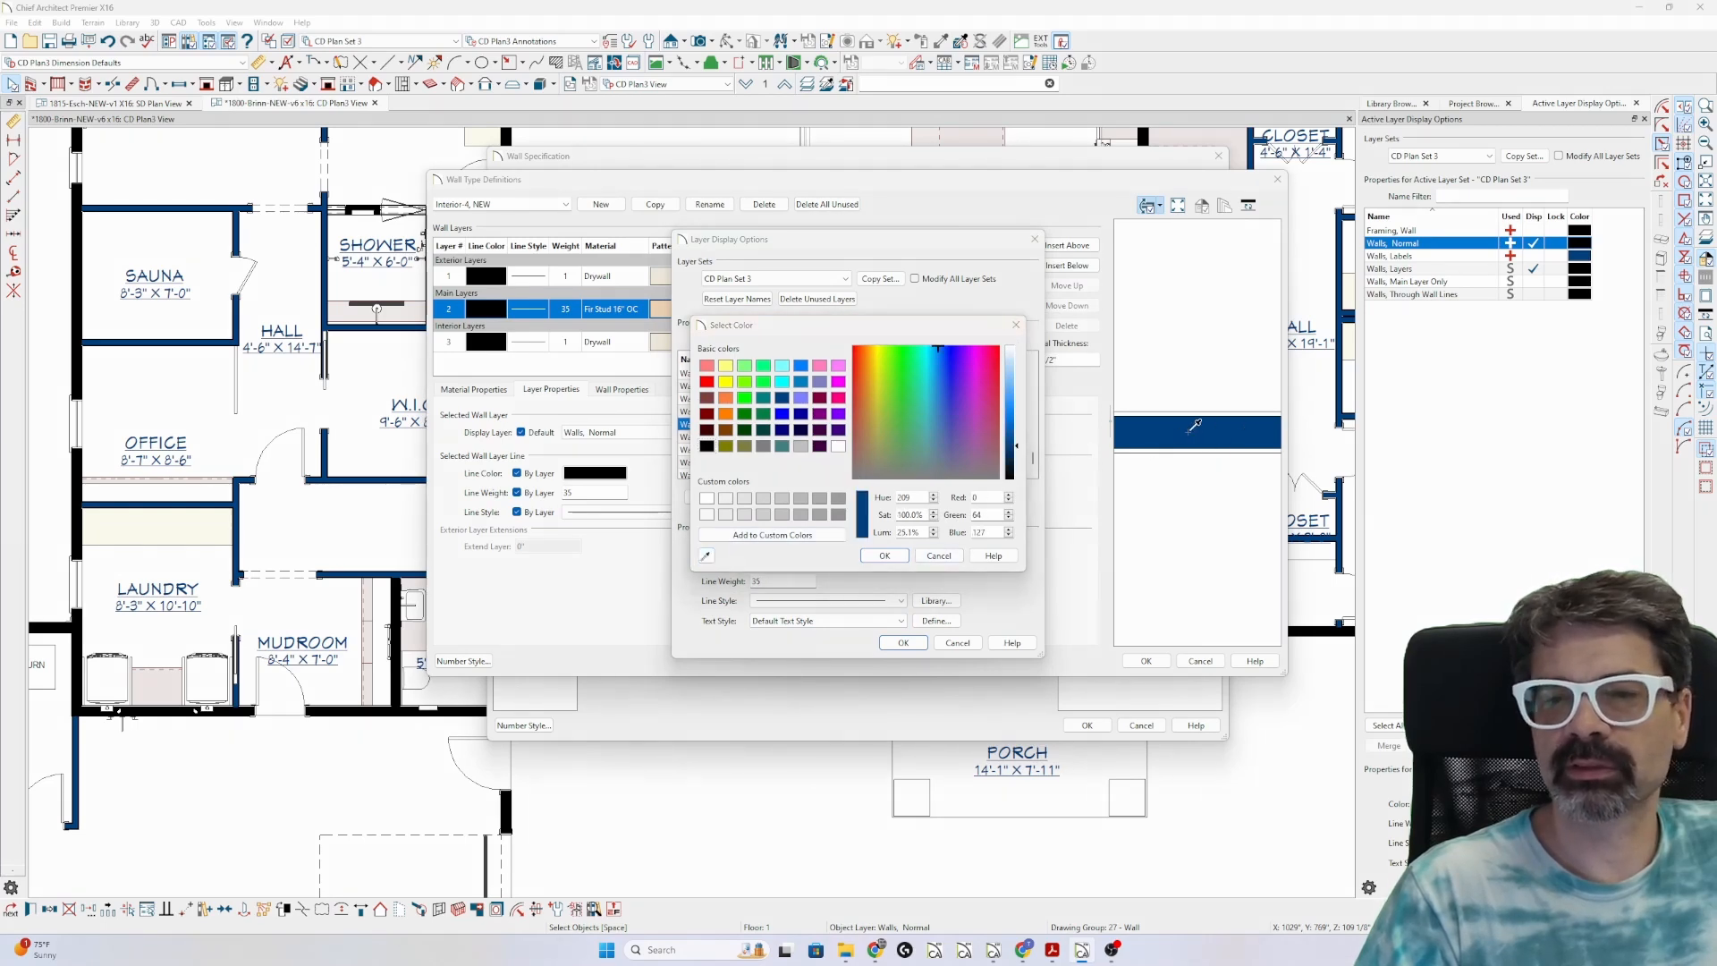
{"action": "left_click", "coordinate": [1188, 428]}
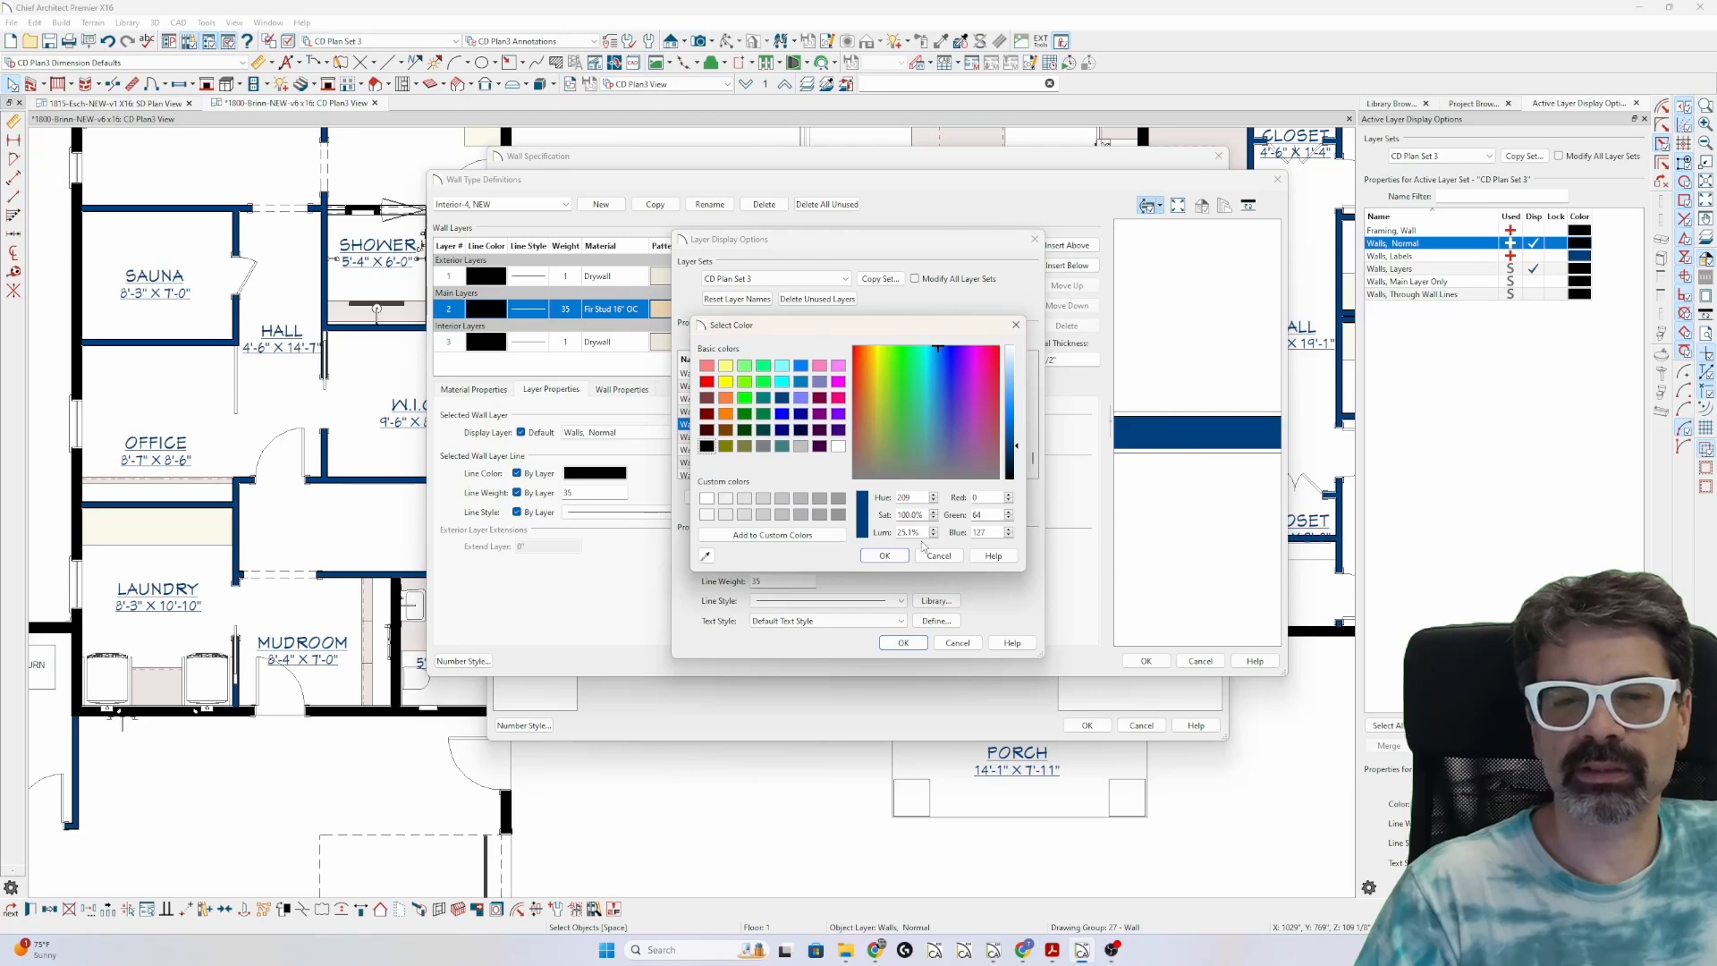
{"action": "left_click", "coordinate": [885, 555]}
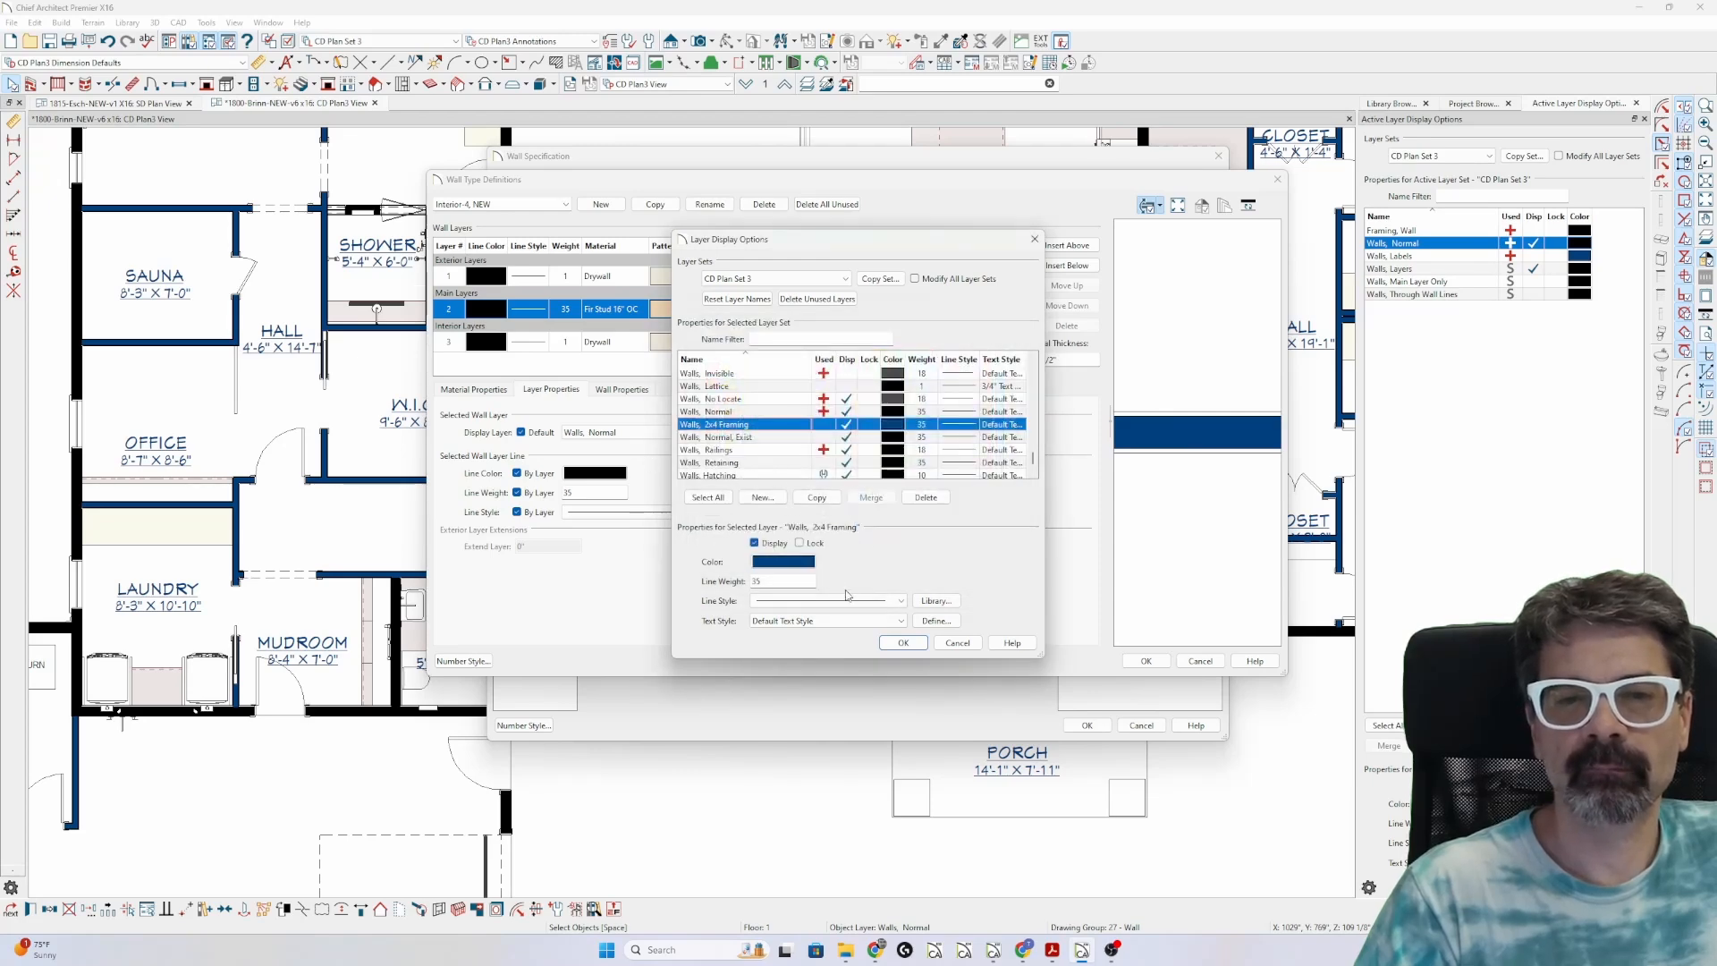
{"action": "left_click", "coordinate": [907, 644]}
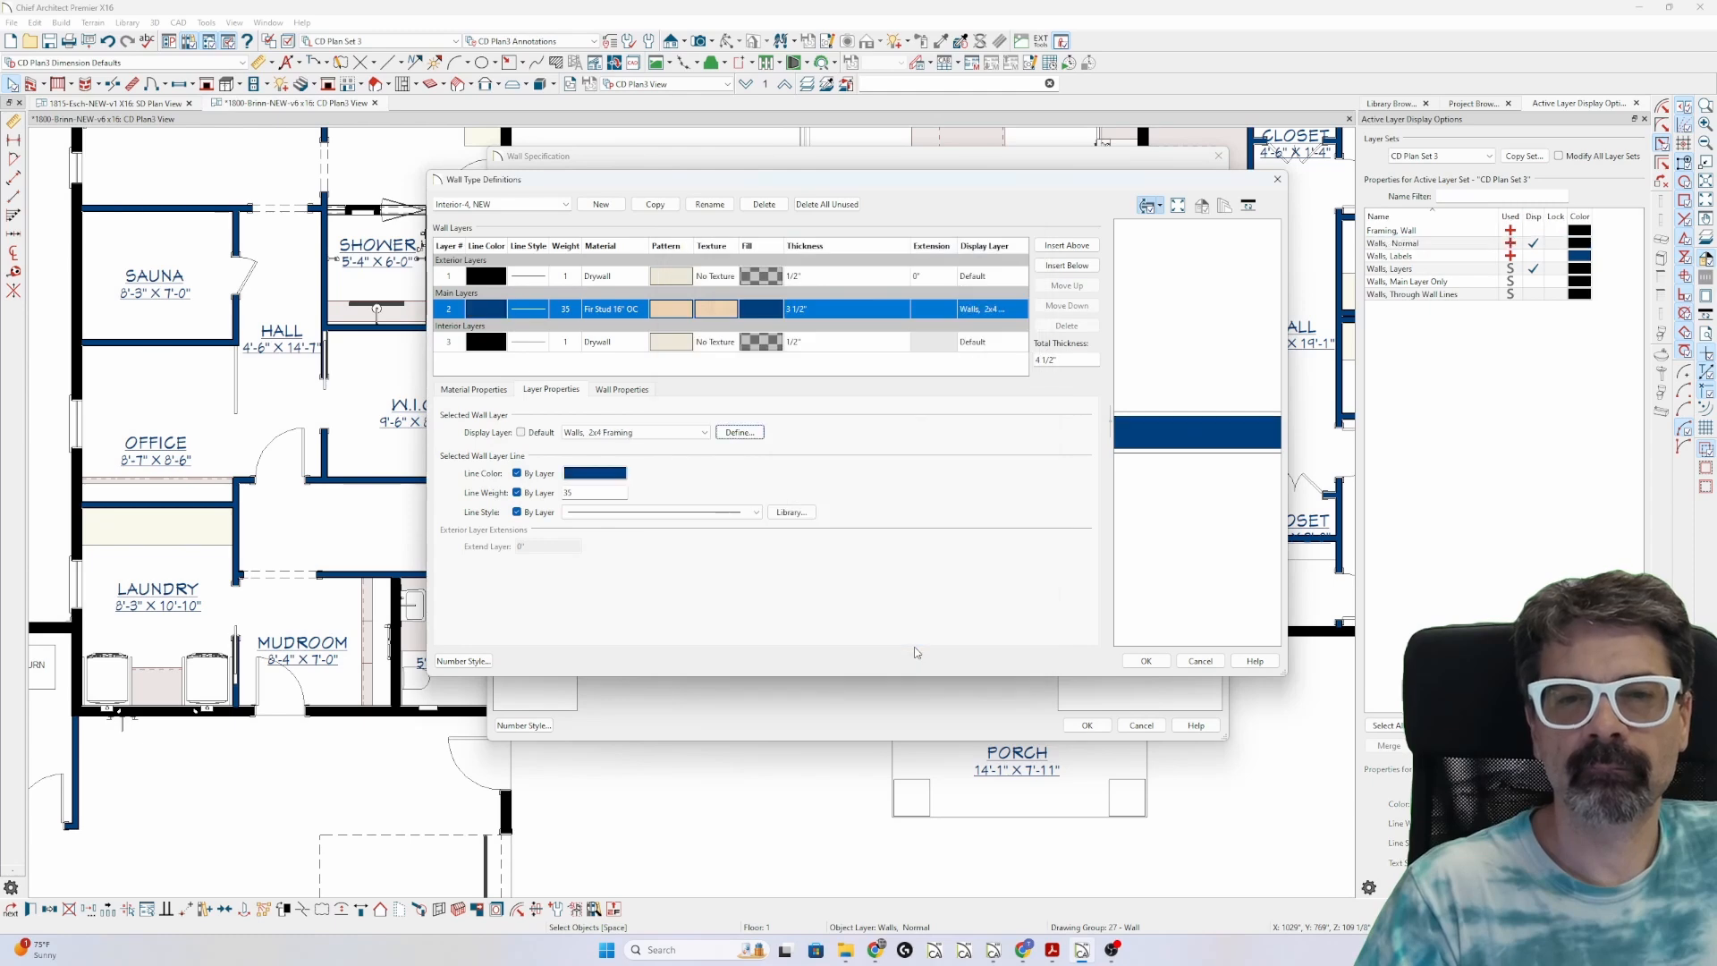
- Set the line color of the Interior-4, NEW stud layer to black and apply the wall specification
{"action": "left_click", "coordinate": [498, 310]}
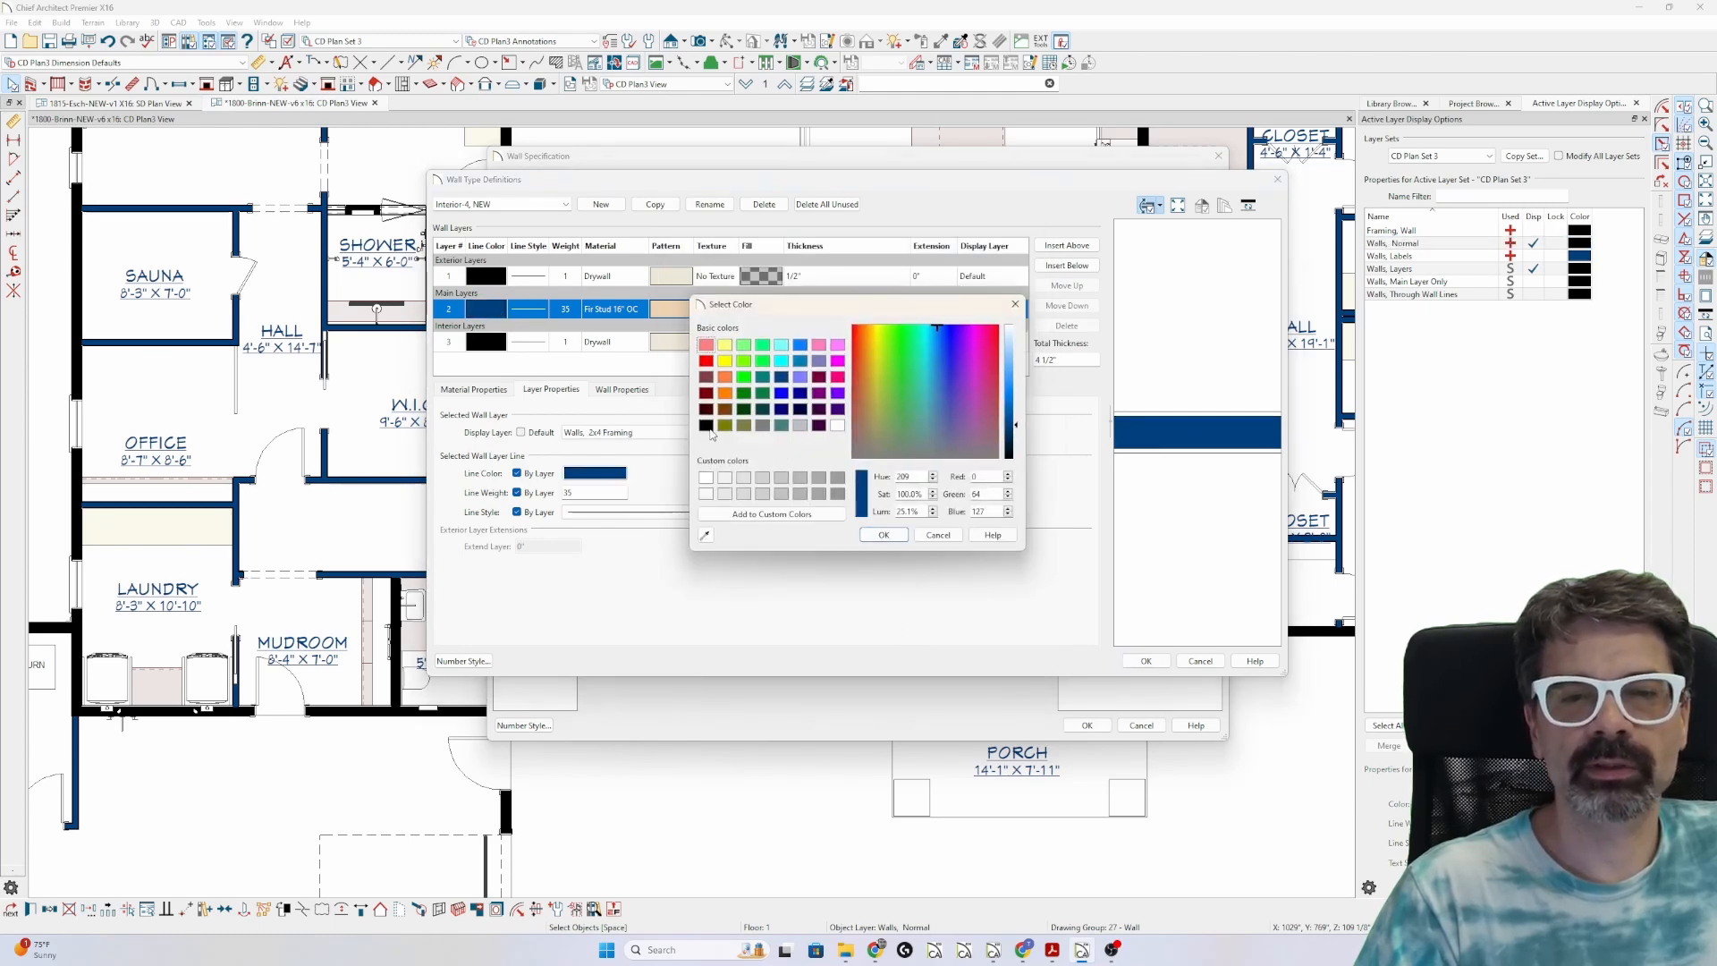
{"action": "left_click", "coordinate": [707, 426]}
{"action": "left_click", "coordinate": [882, 536]}
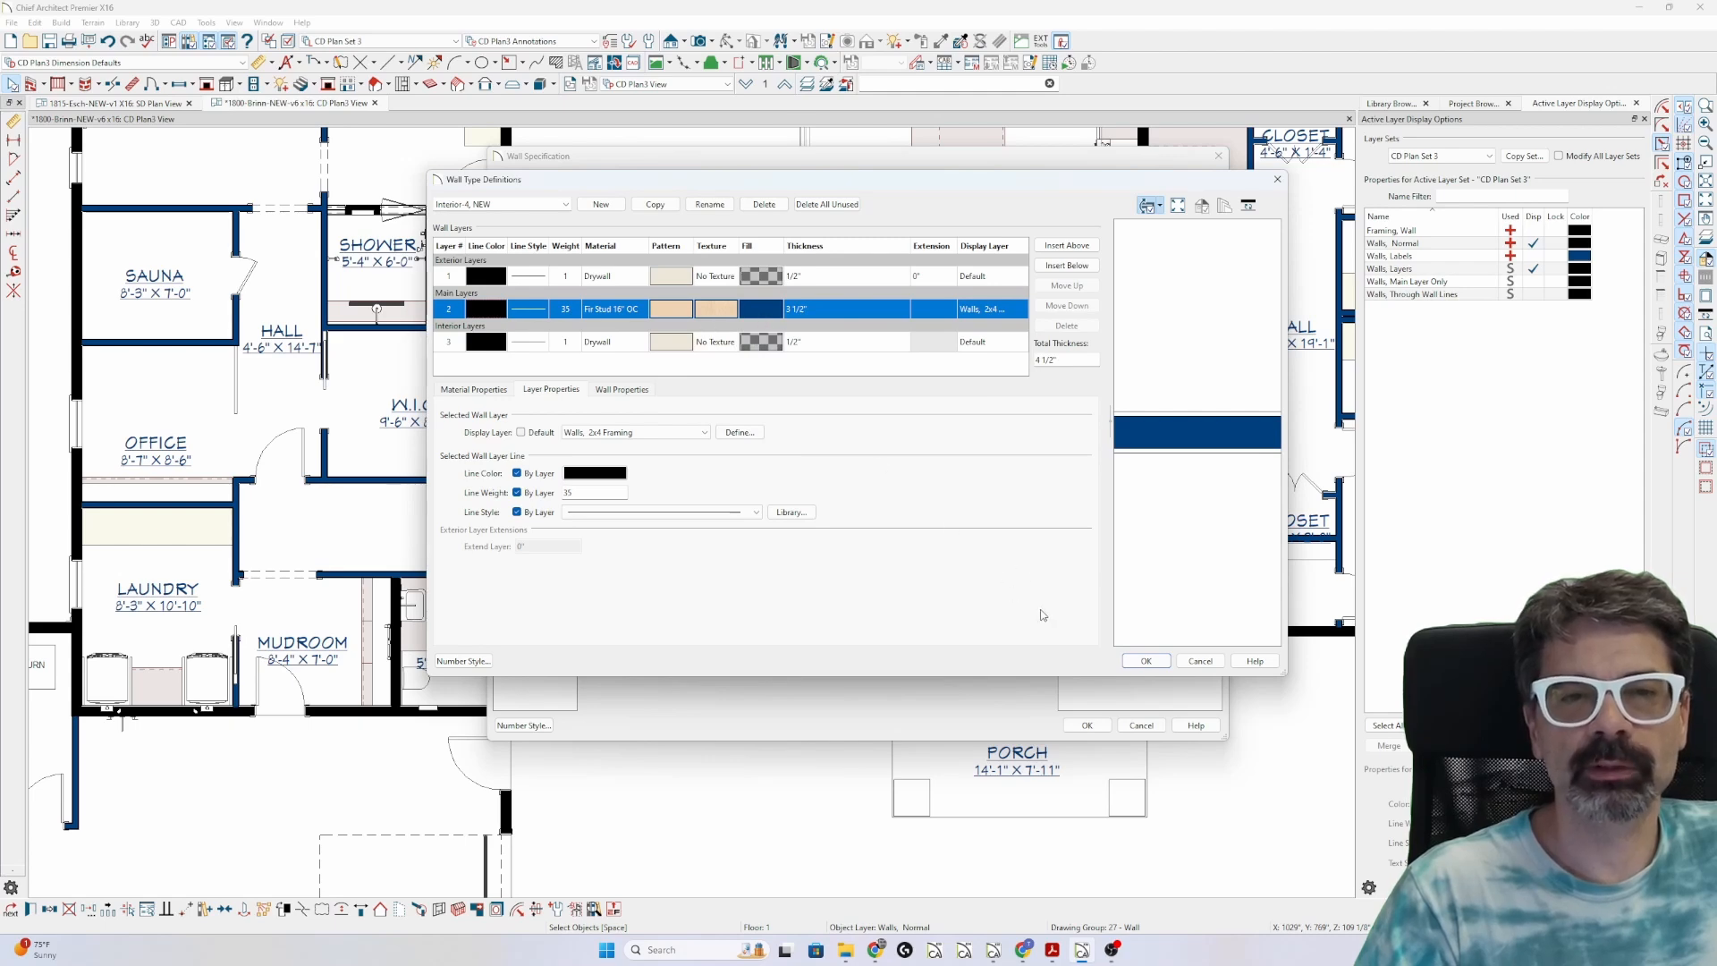
{"action": "left_click", "coordinate": [1146, 661]}
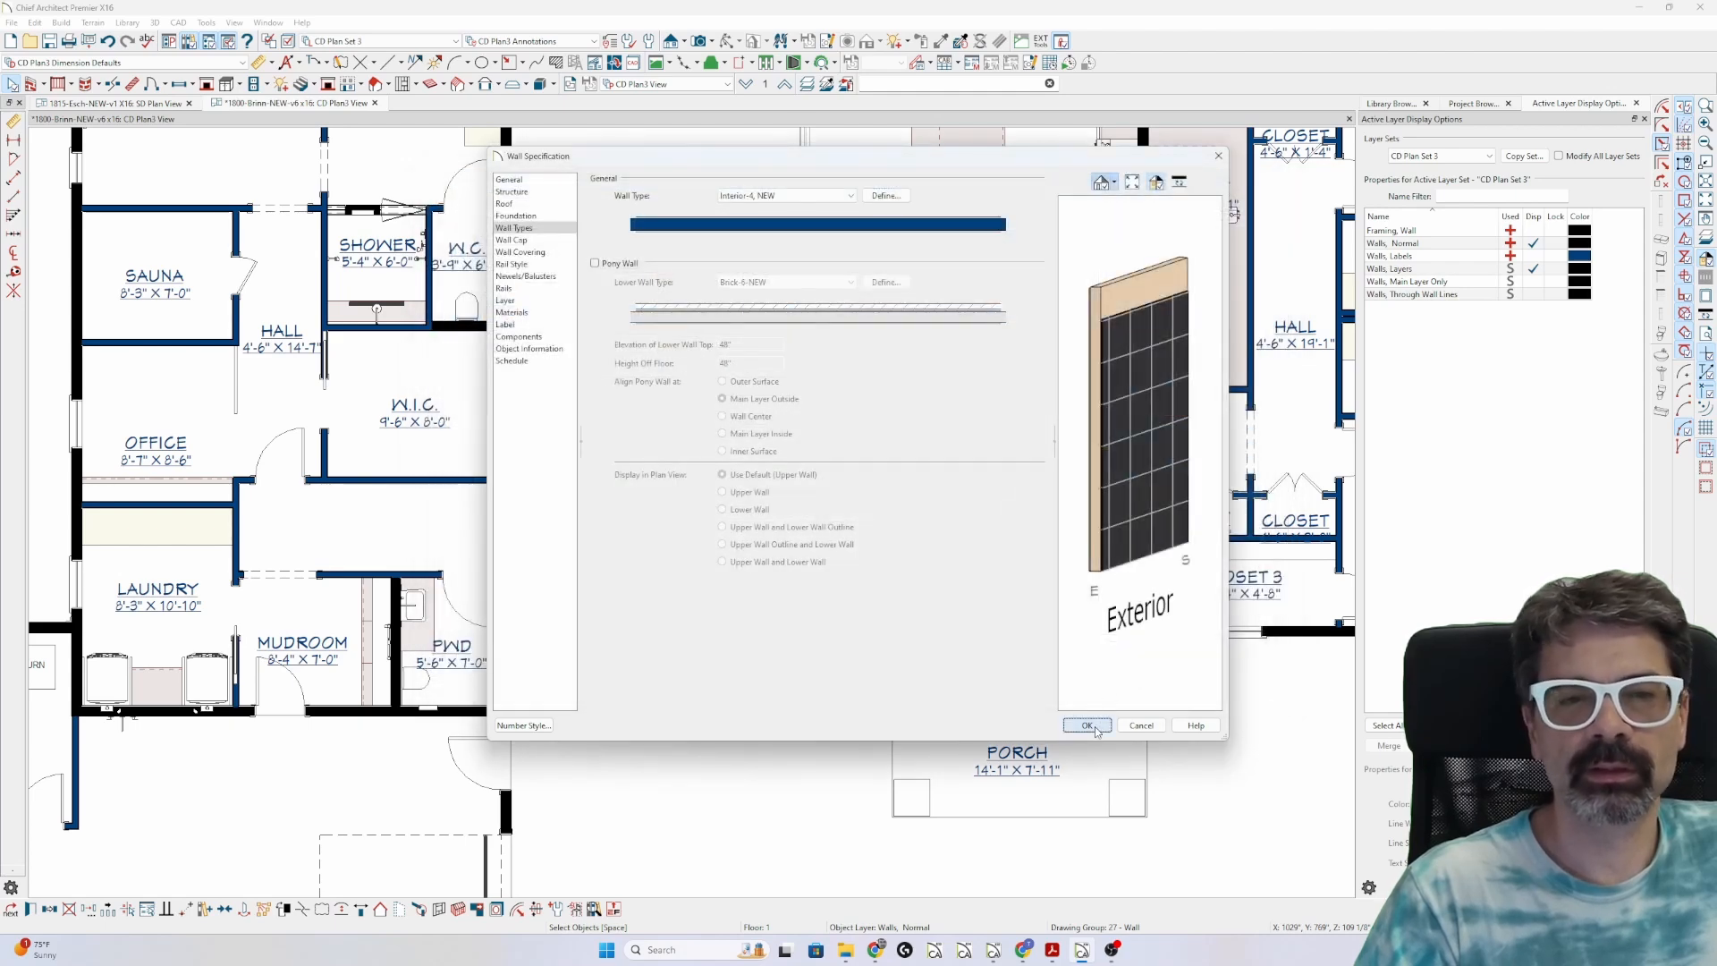
{"action": "left_click", "coordinate": [1086, 725]}
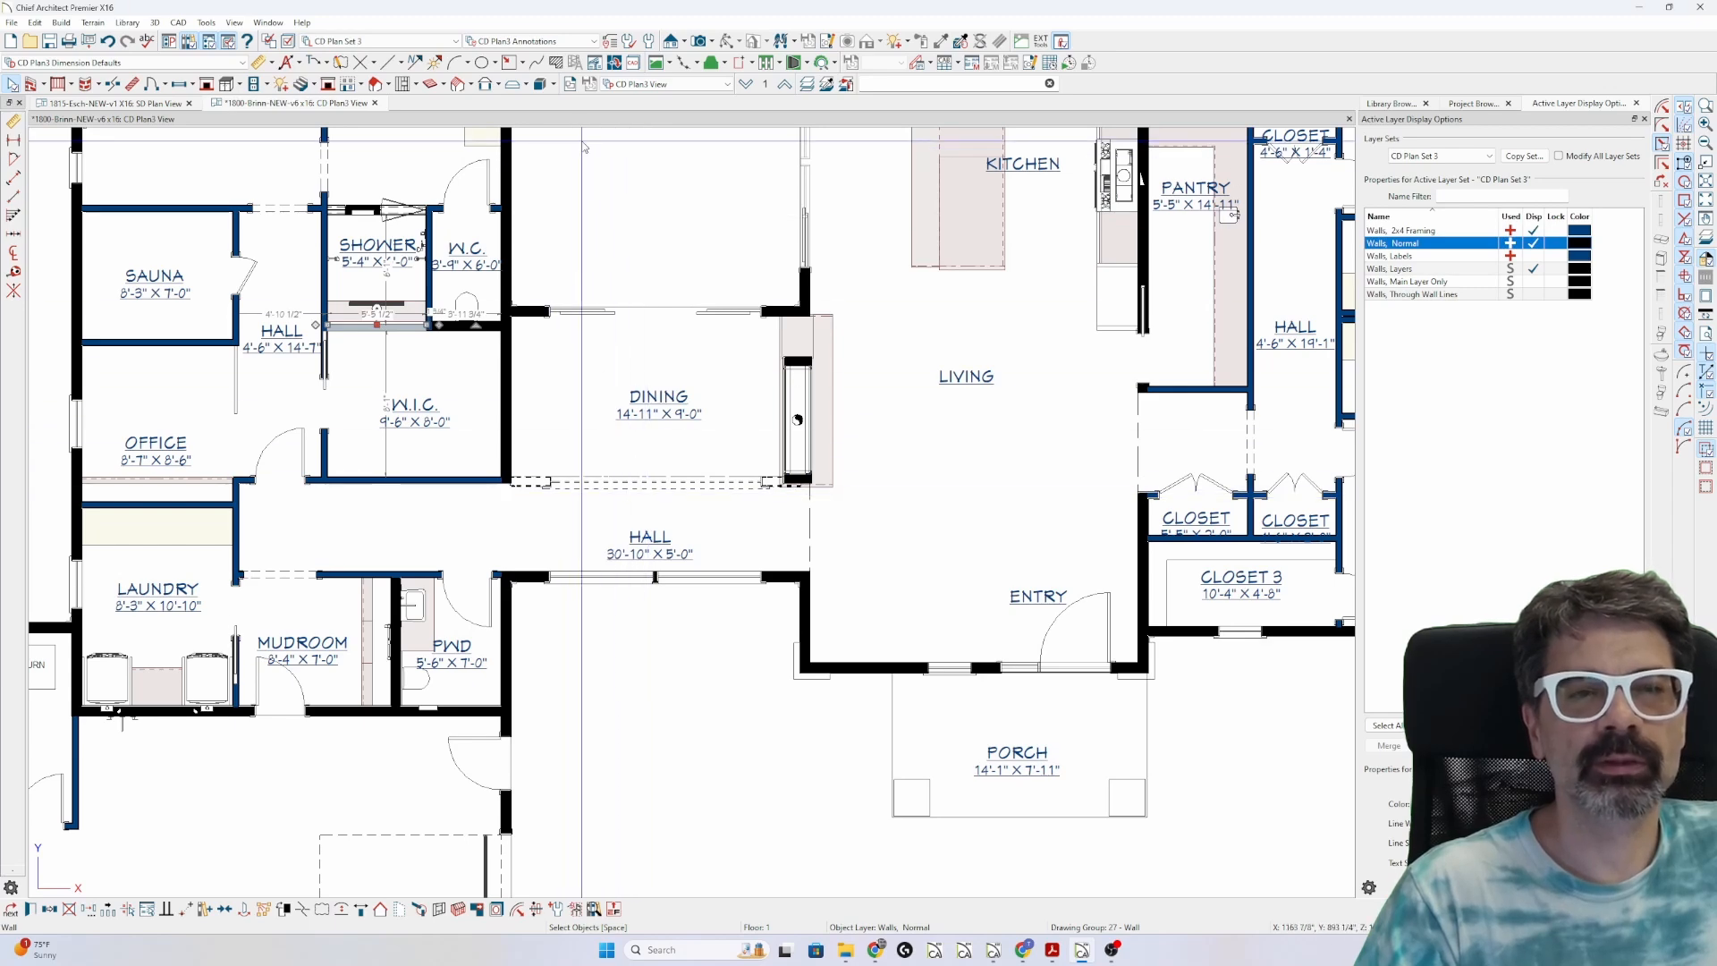
- Examine the W.I.C. walls in the Working Plan View and return to the CD Plan3 View
{"action": "left_click", "coordinate": [667, 84]}
{"action": "left_click", "coordinate": [665, 138]}
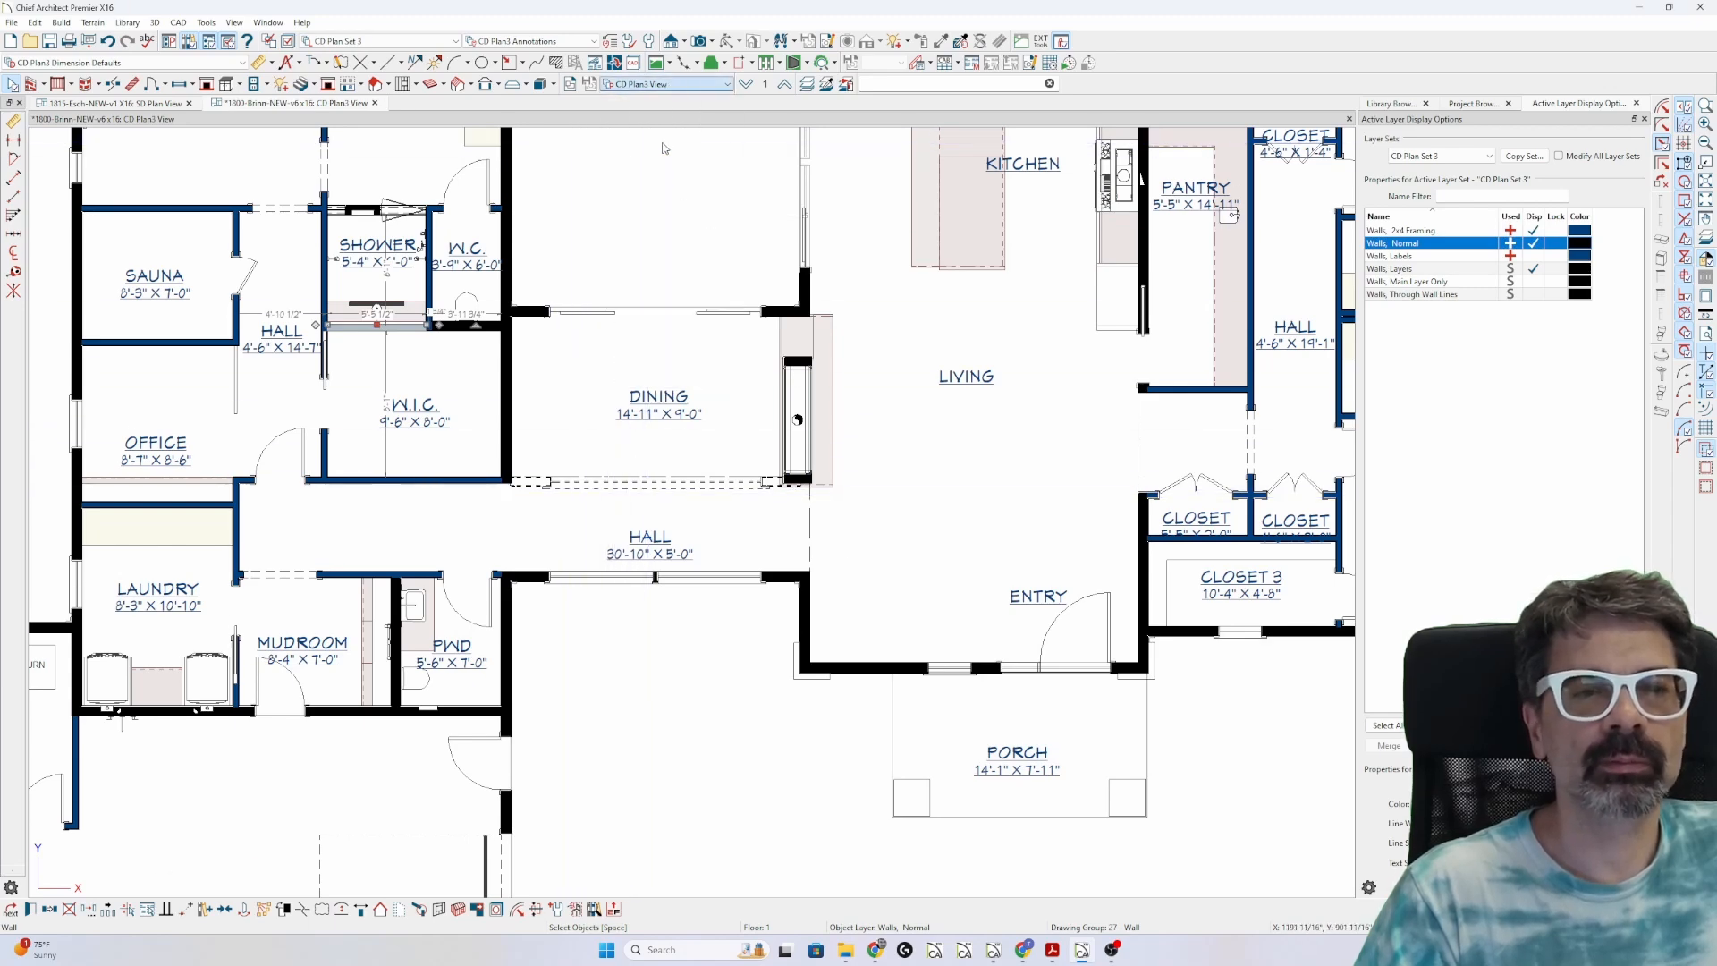
{"action": "scroll", "coordinate": [442, 329], "scroll_direction": "up", "scroll_amount": 5}
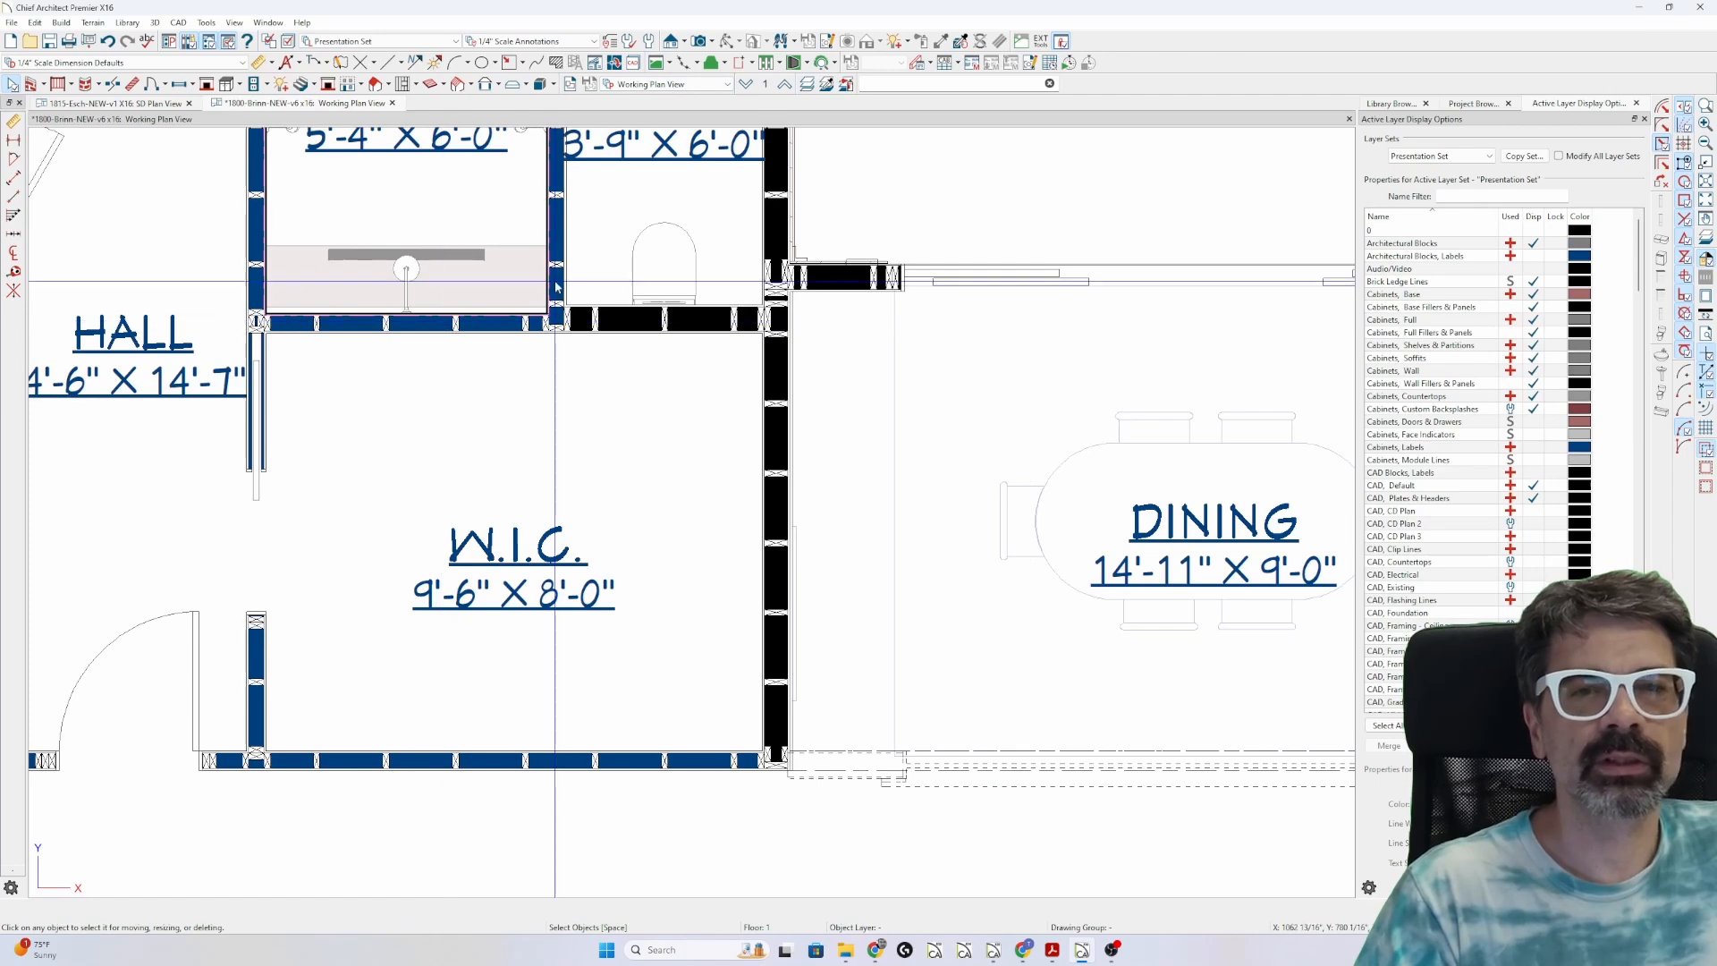
{"action": "scroll", "coordinate": [556, 286], "scroll_direction": "down", "scroll_amount": 5}
{"action": "left_click", "coordinate": [667, 84]}
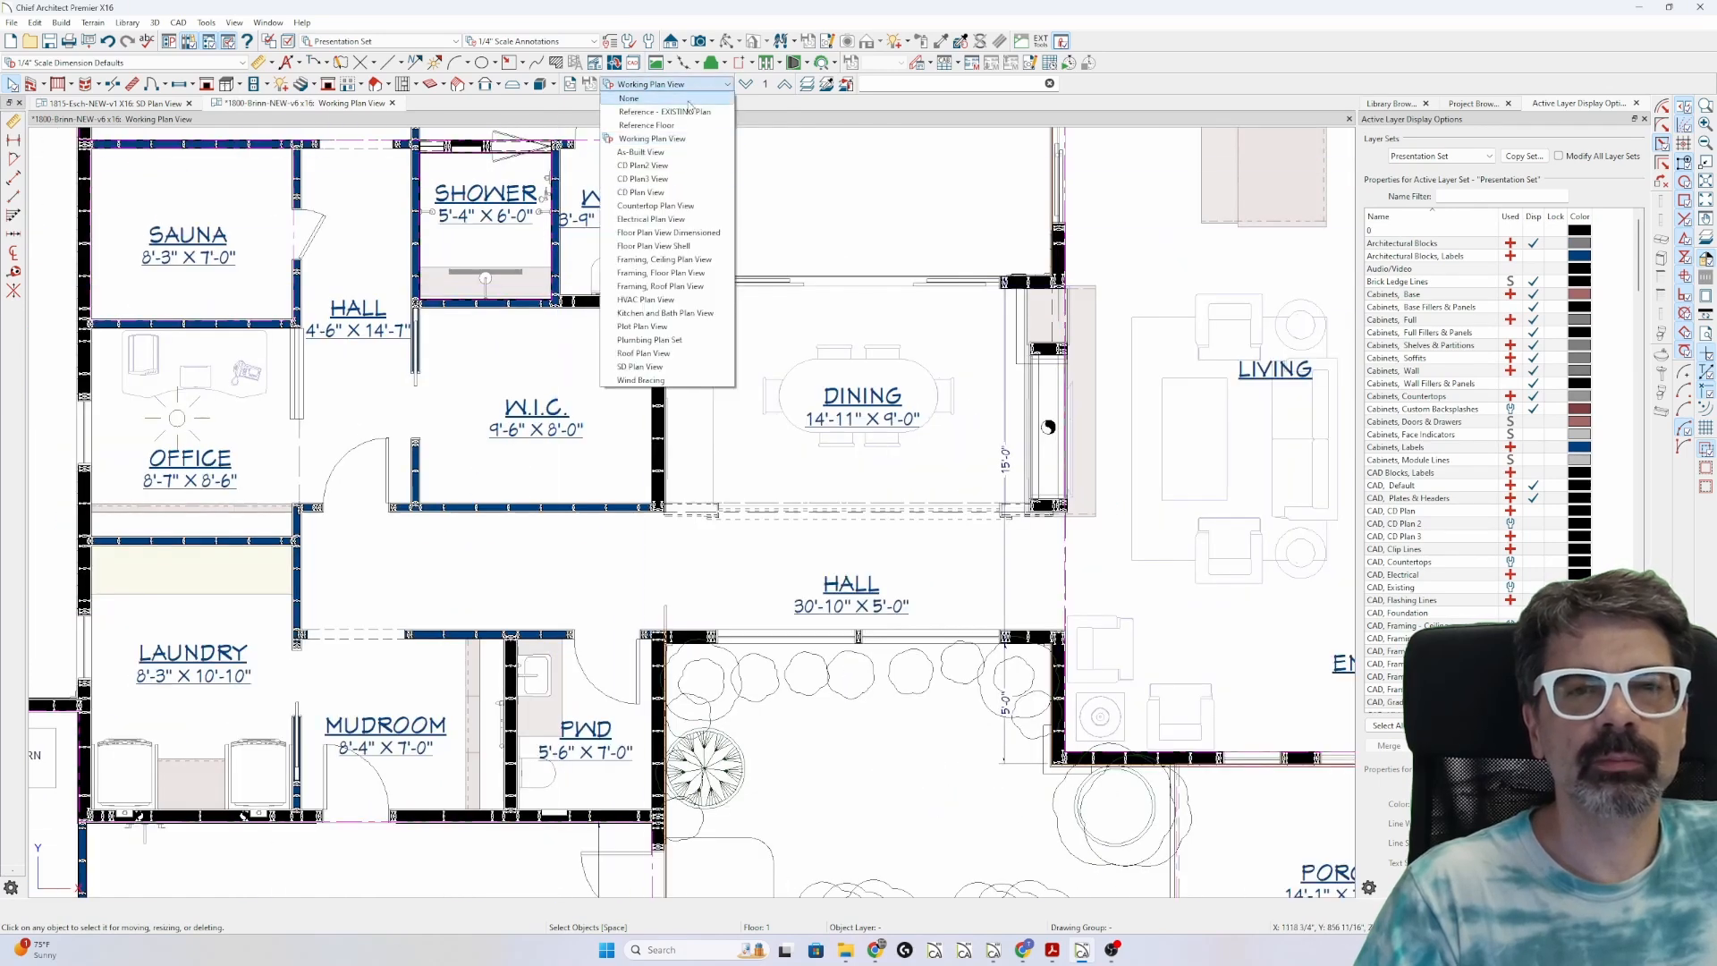
{"action": "left_click", "coordinate": [689, 181]}
- Set the "Walls, 2x4 Framing" layer color to black in CD Plan Set 3
{"action": "left_click", "coordinate": [503, 300]}
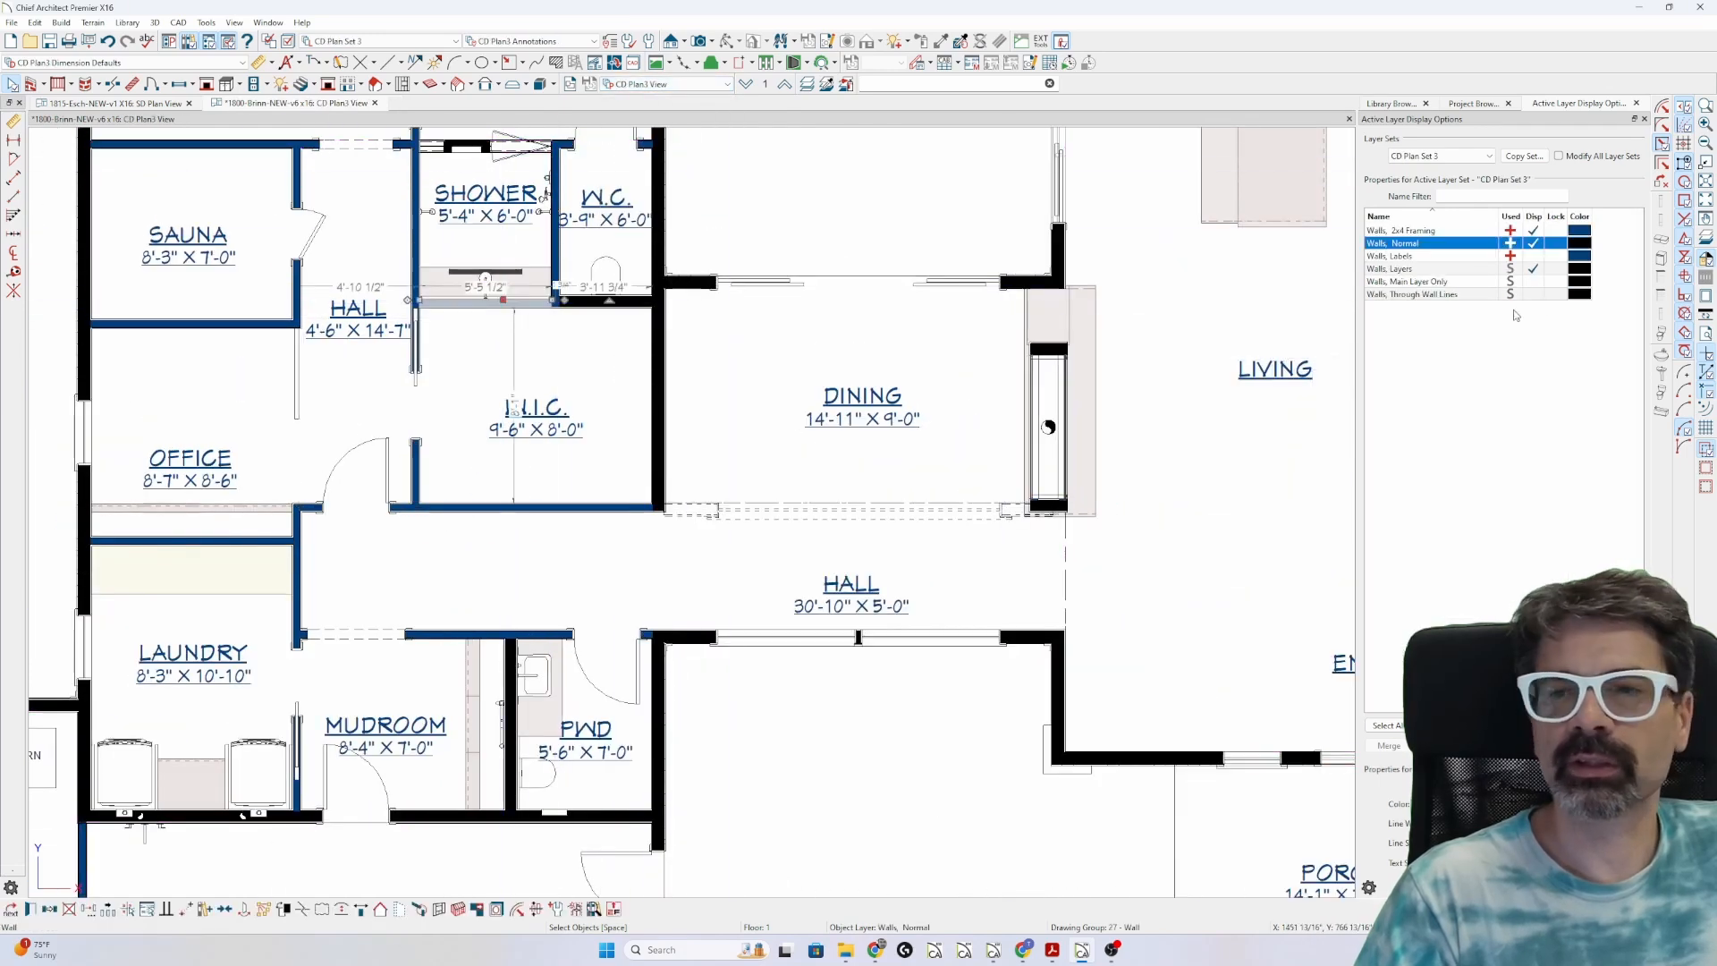
{"action": "left_click", "coordinate": [1582, 230]}
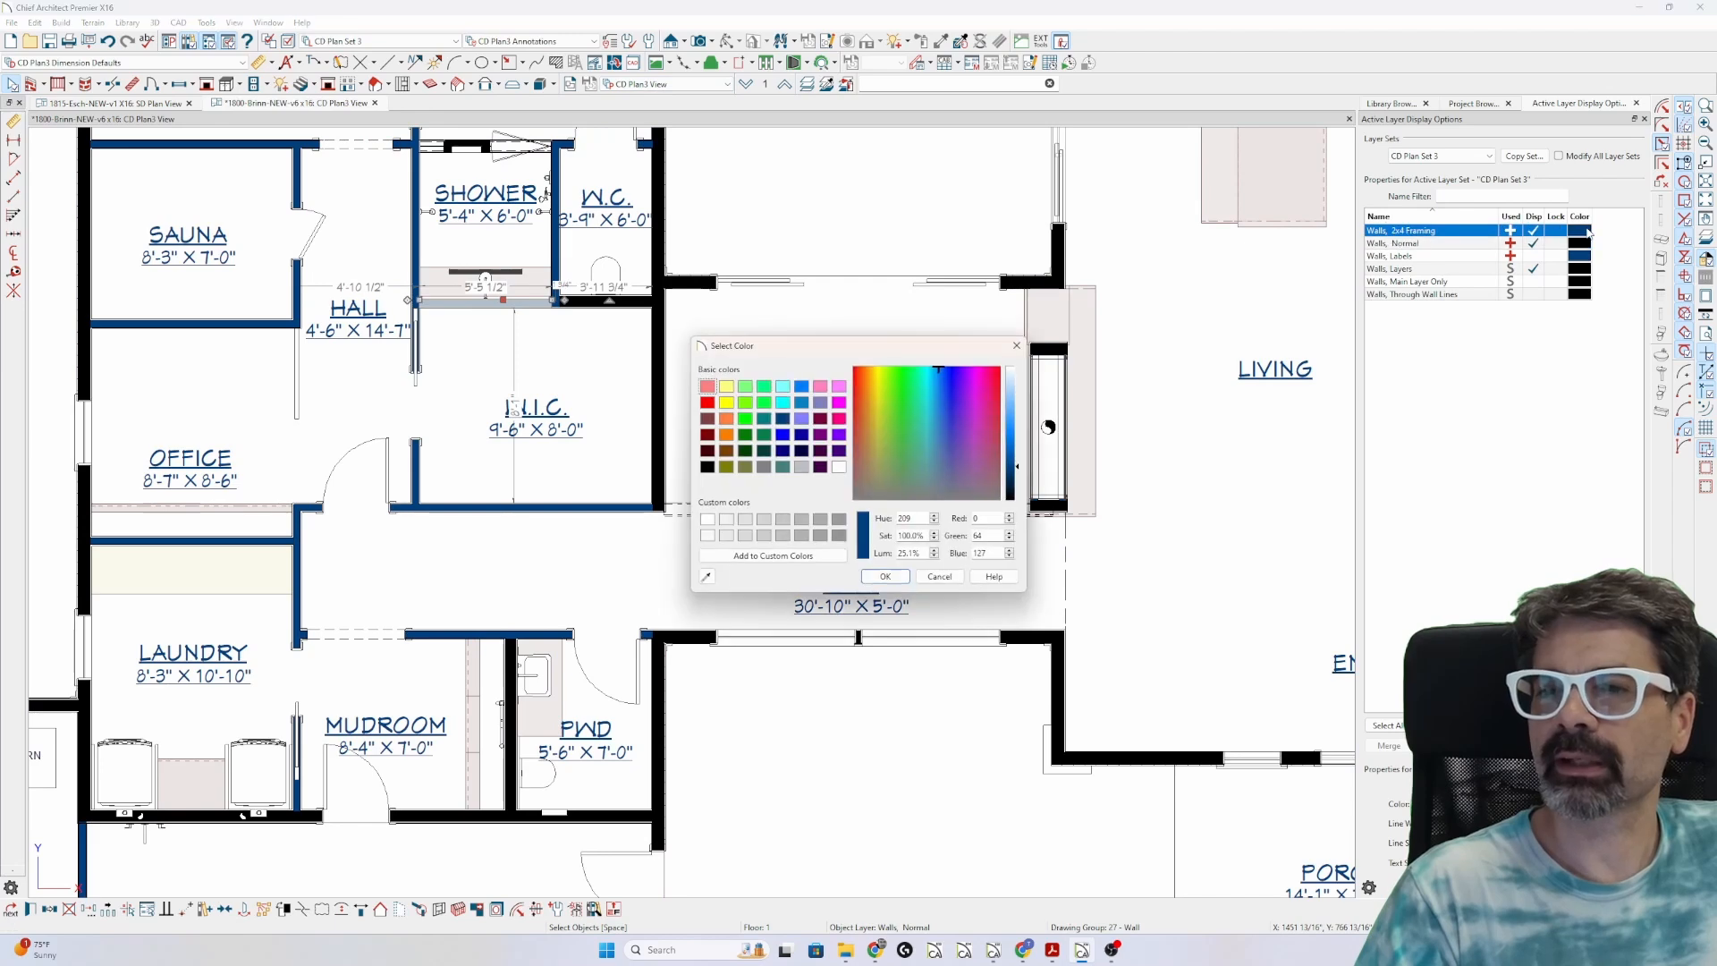
{"action": "left_click", "coordinate": [706, 467]}
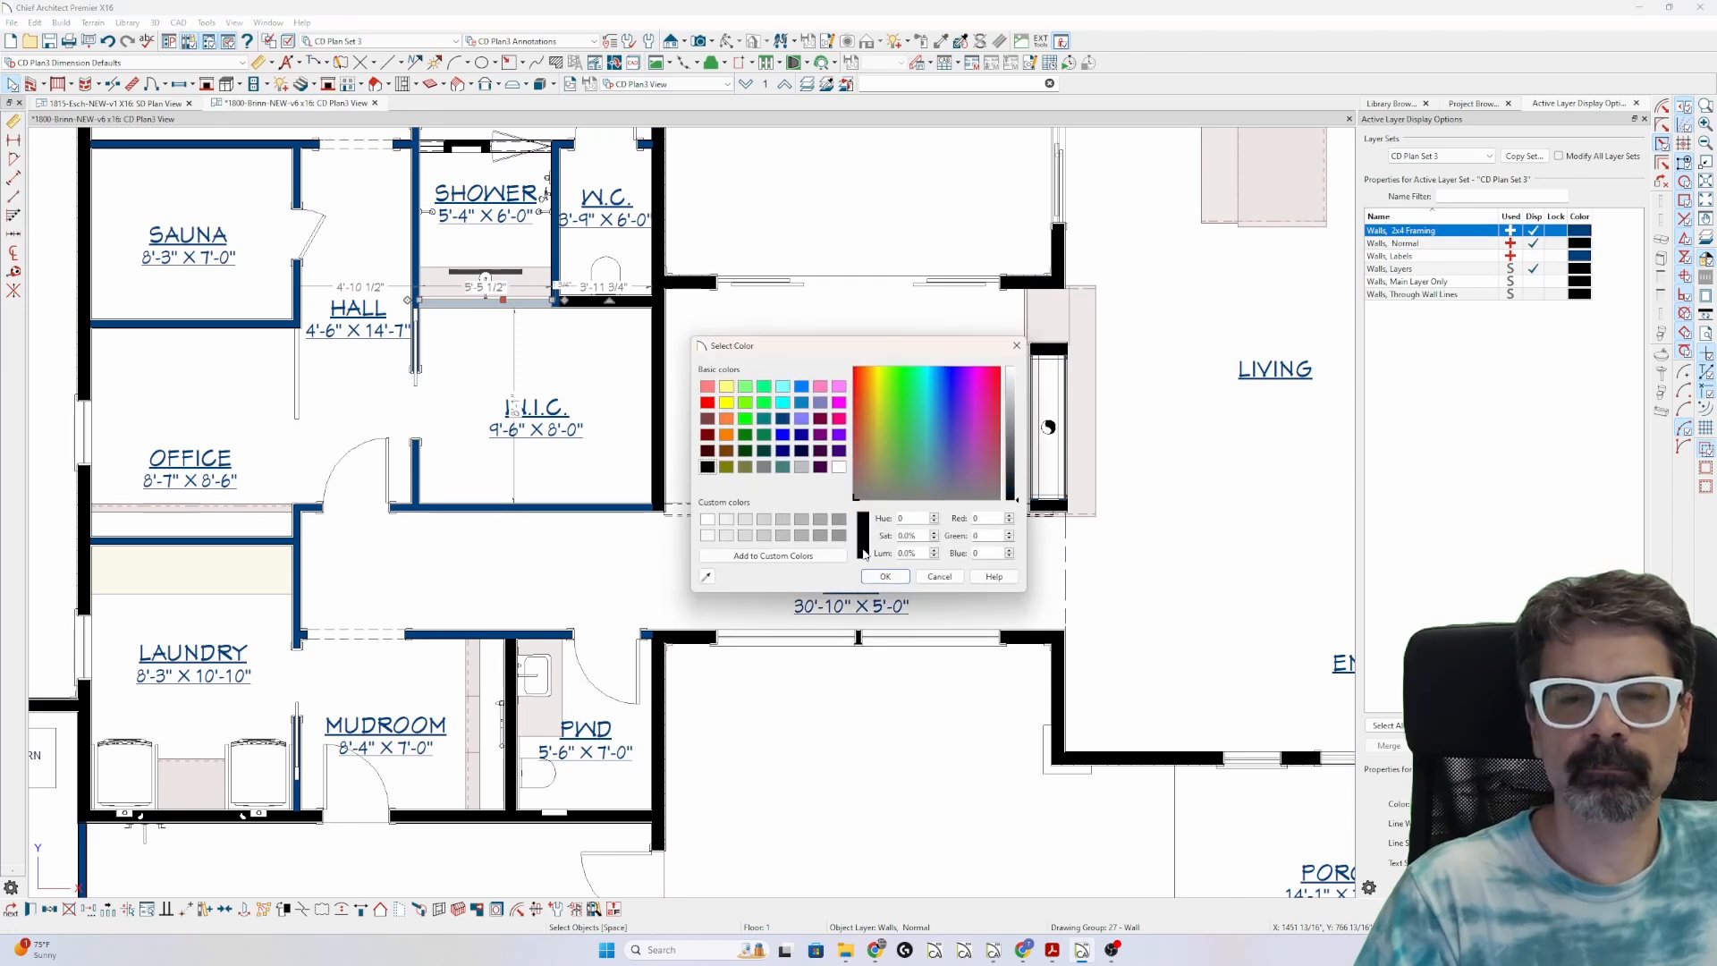
{"action": "left_click", "coordinate": [884, 576]}
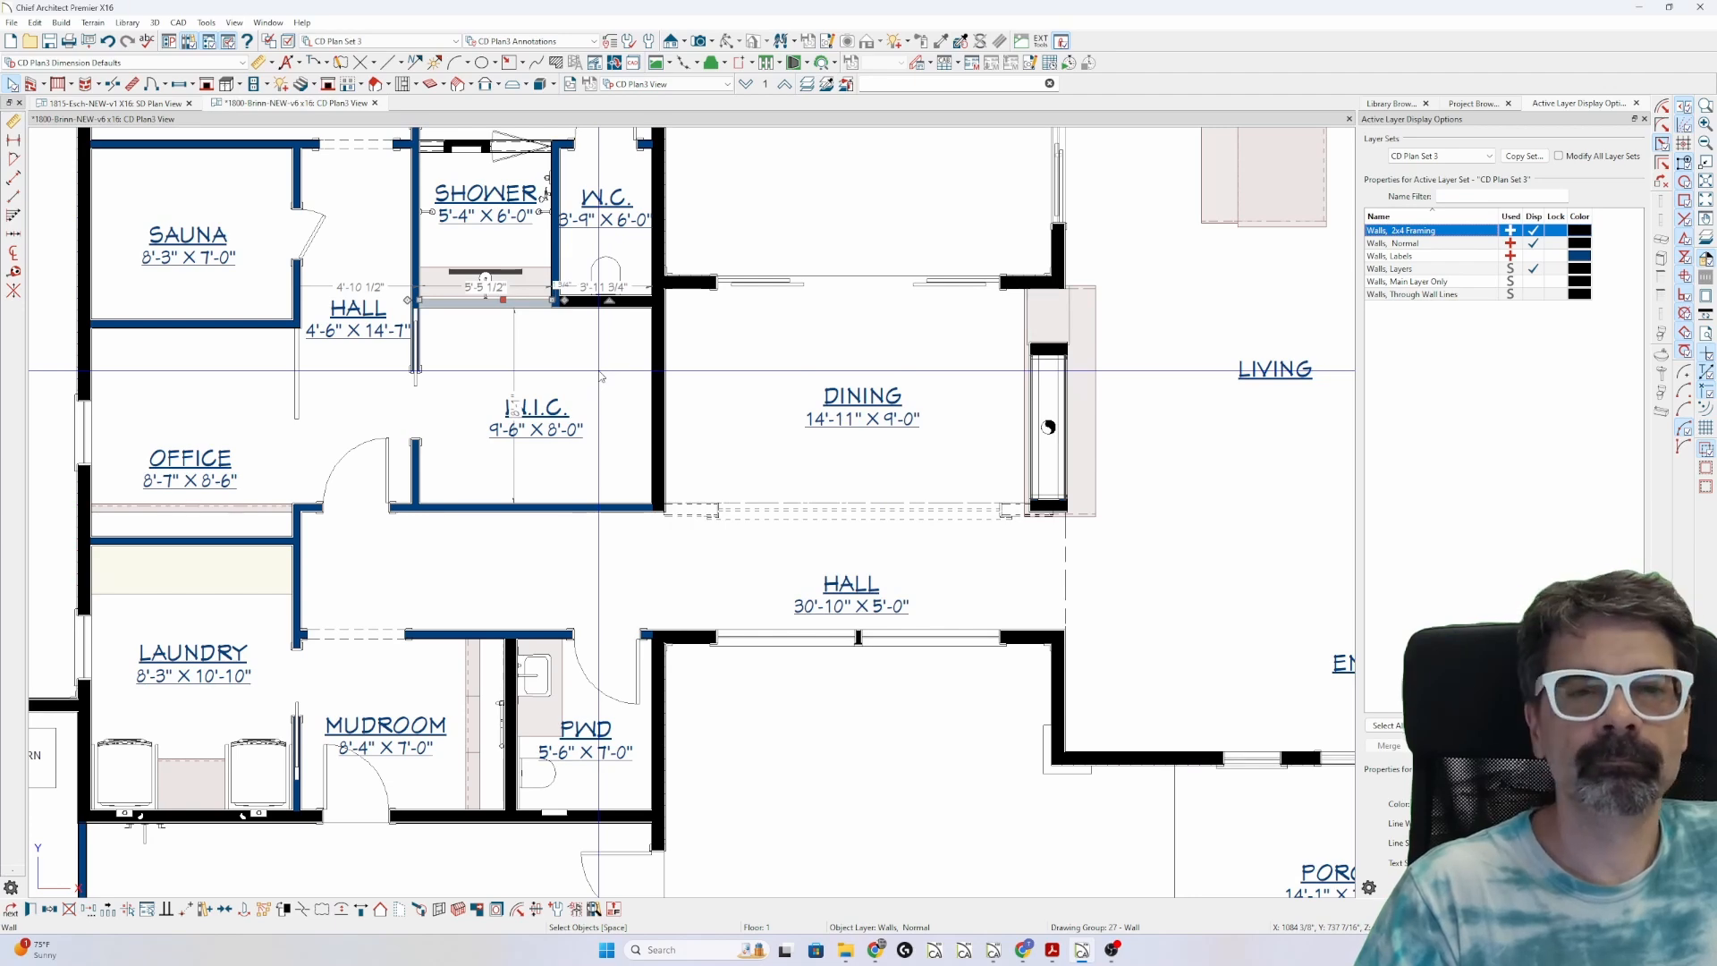
- In the Interior-4, NEW wall type of the wall between the Shower and W.I.C., set the Fir Stud fill to use the layer color and apply it
{"action": "left_click", "coordinate": [527, 307]}
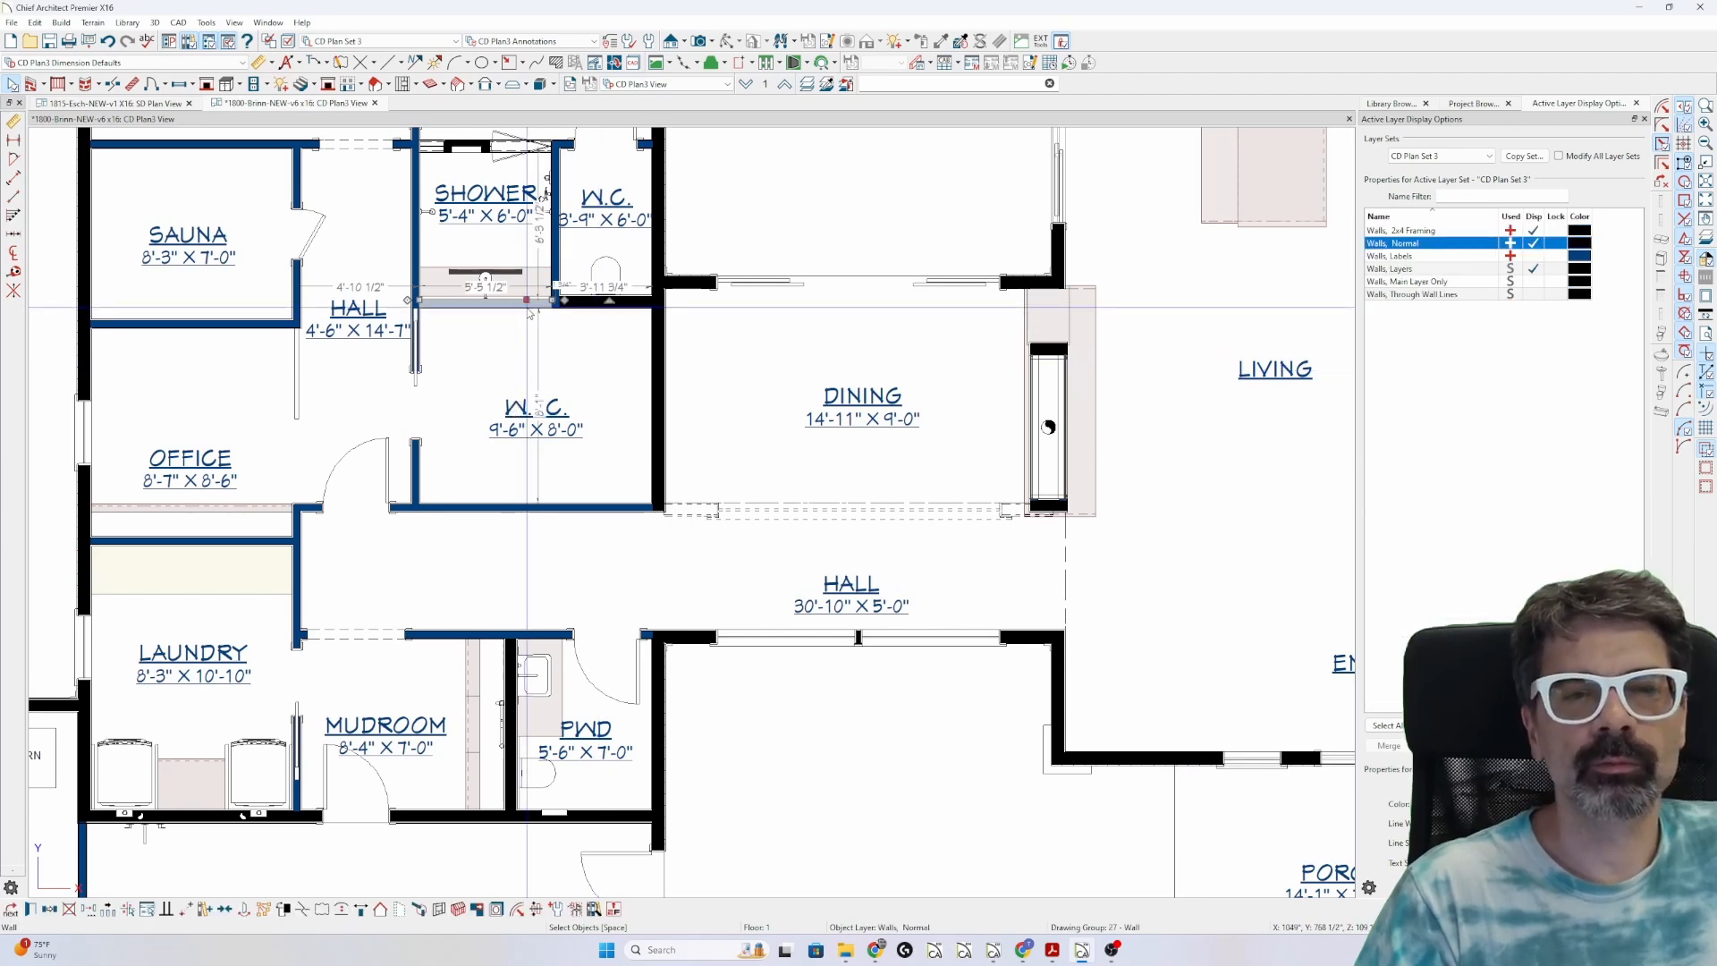
{"action": "double_click", "coordinate": [569, 310]}
{"action": "left_click", "coordinate": [515, 229]}
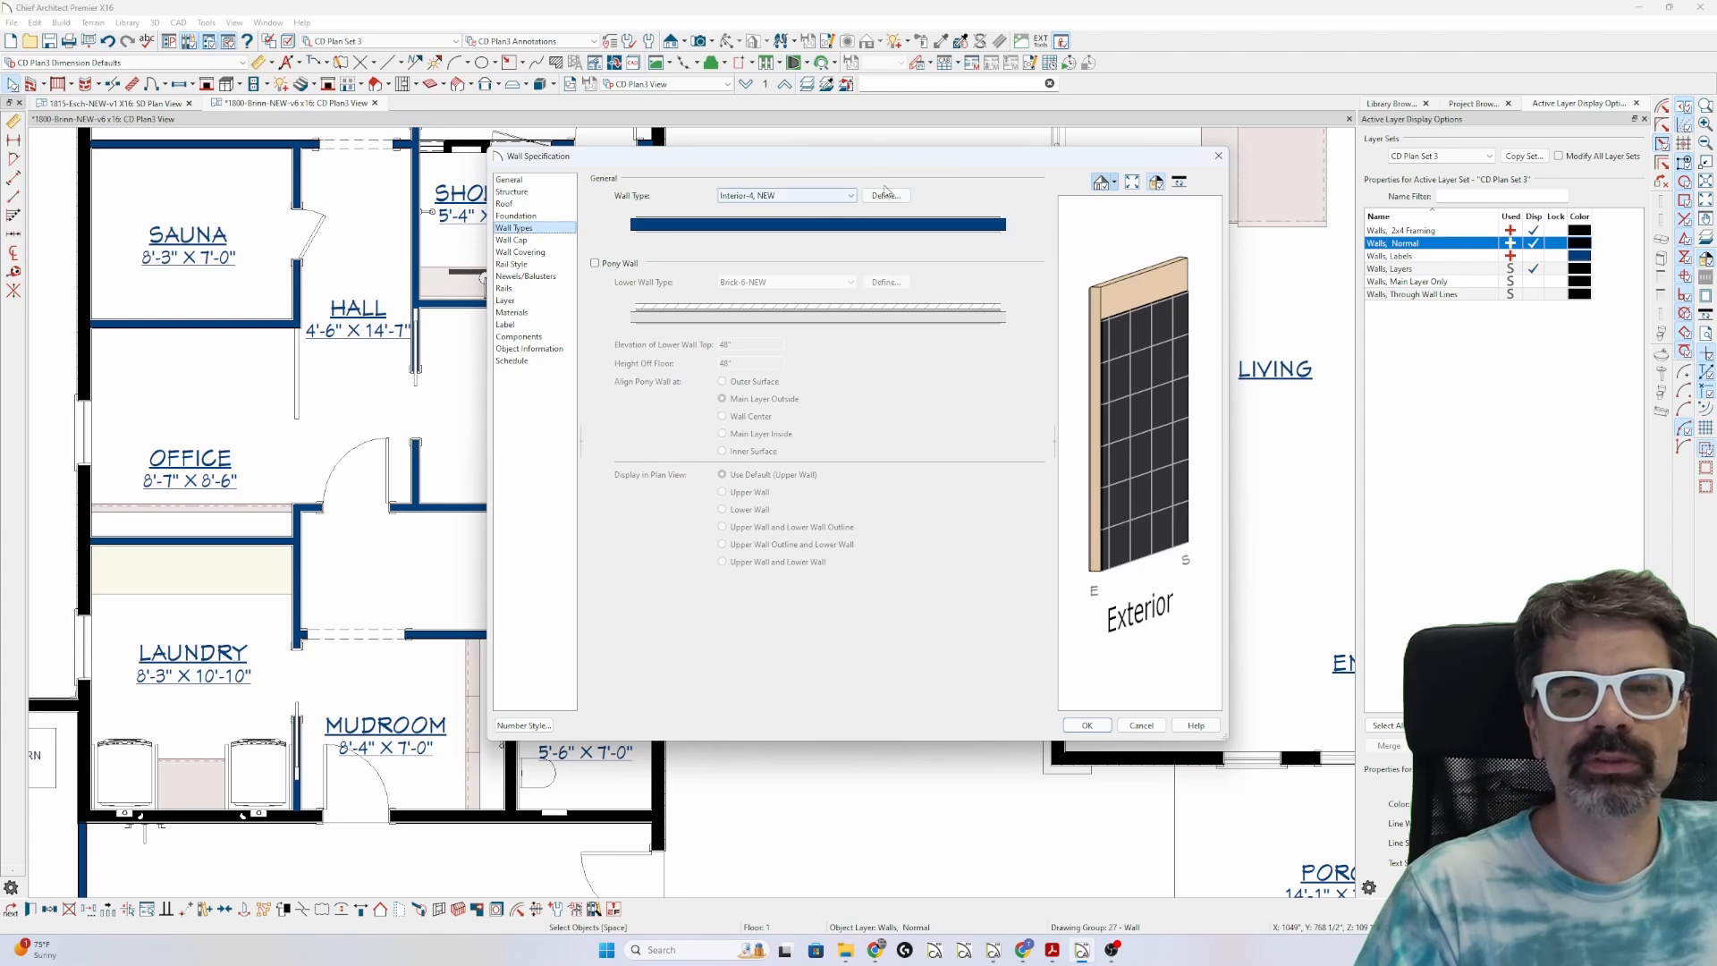
{"action": "left_click", "coordinate": [884, 196]}
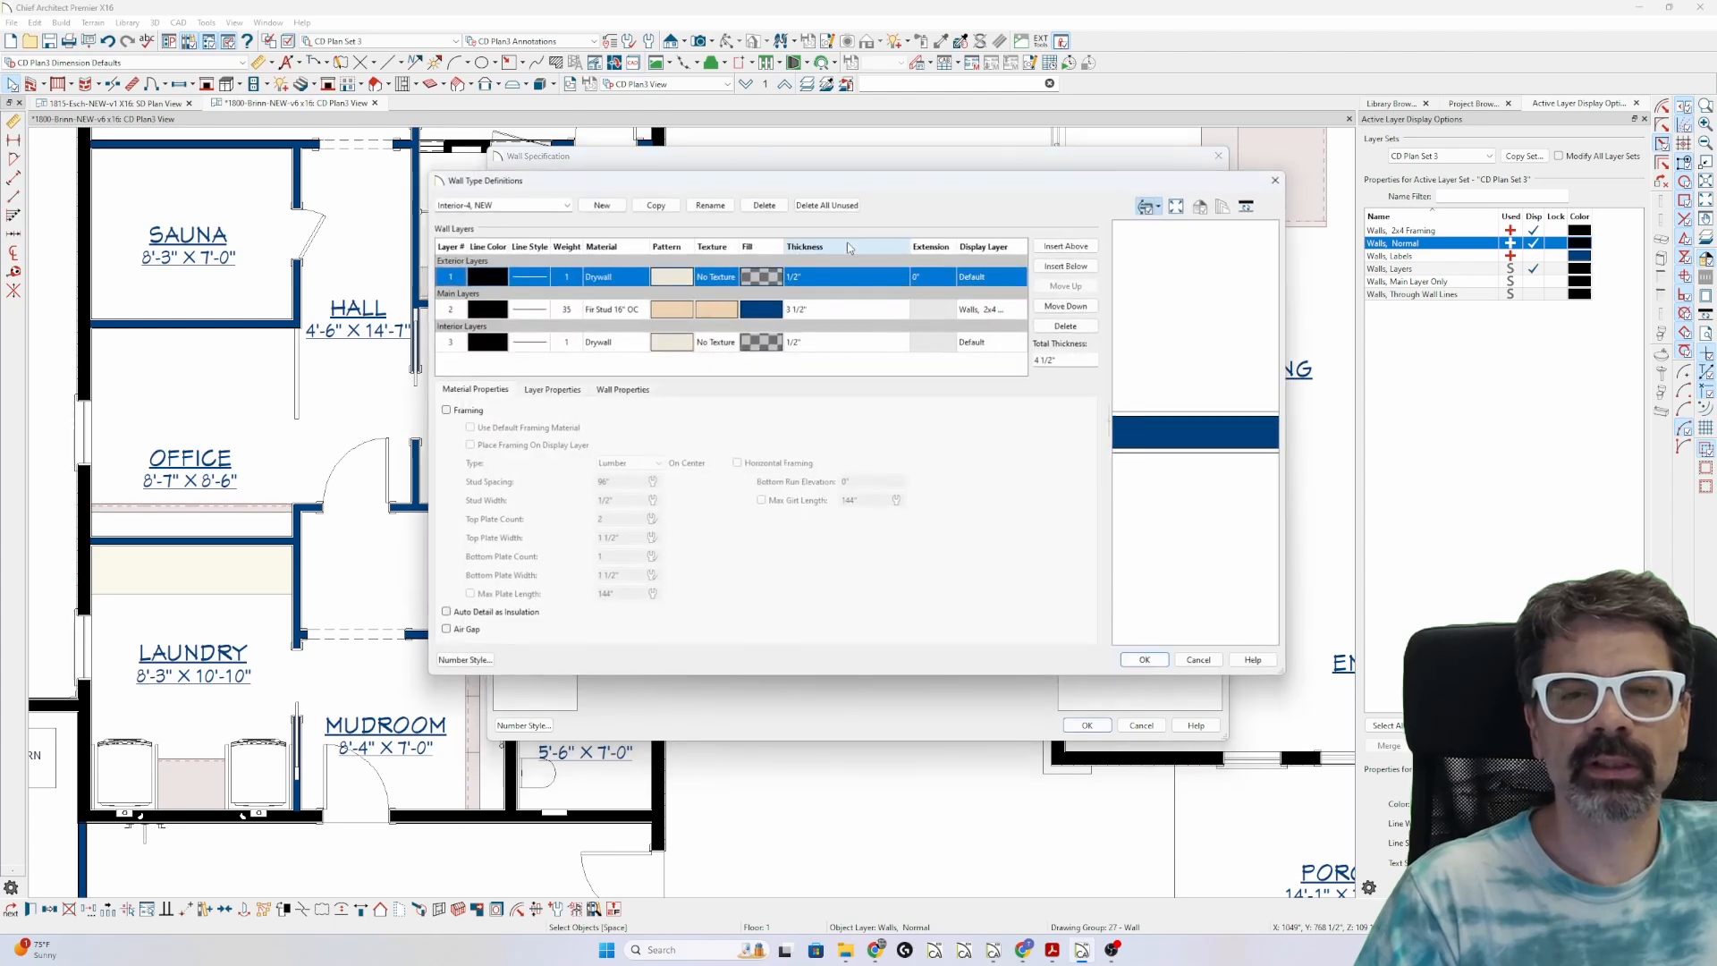
{"action": "left_click", "coordinate": [768, 310]}
{"action": "left_click", "coordinate": [762, 309]}
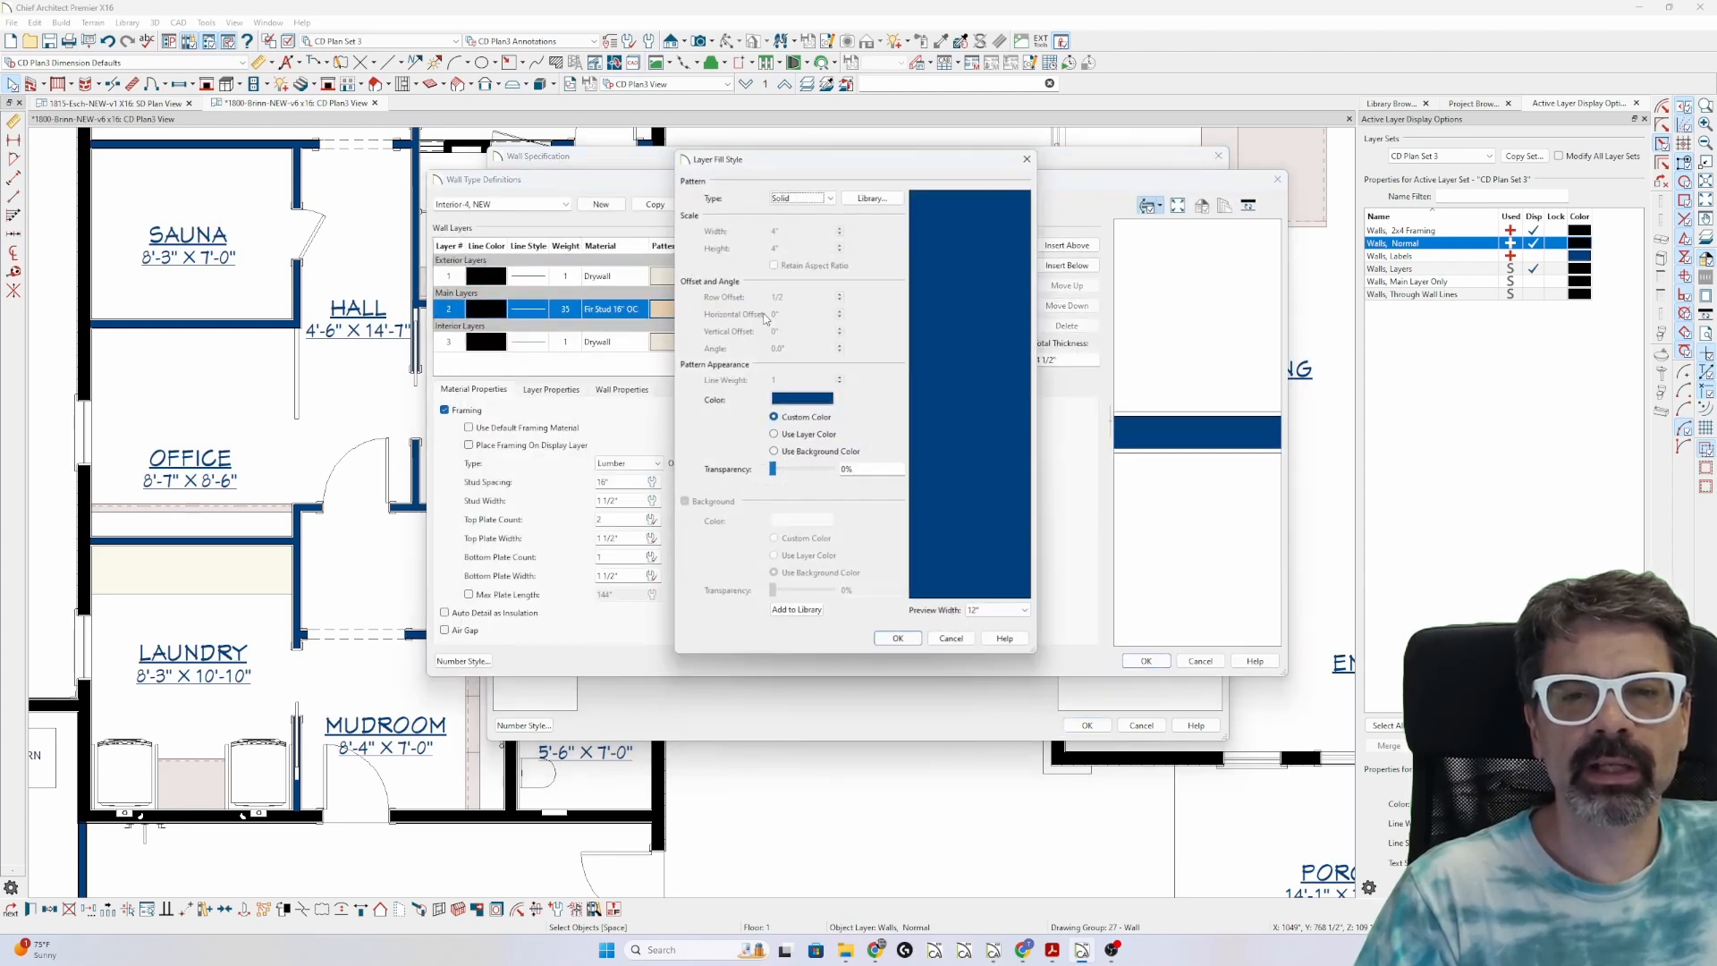
{"action": "left_click", "coordinate": [774, 434]}
{"action": "left_click", "coordinate": [899, 642]}
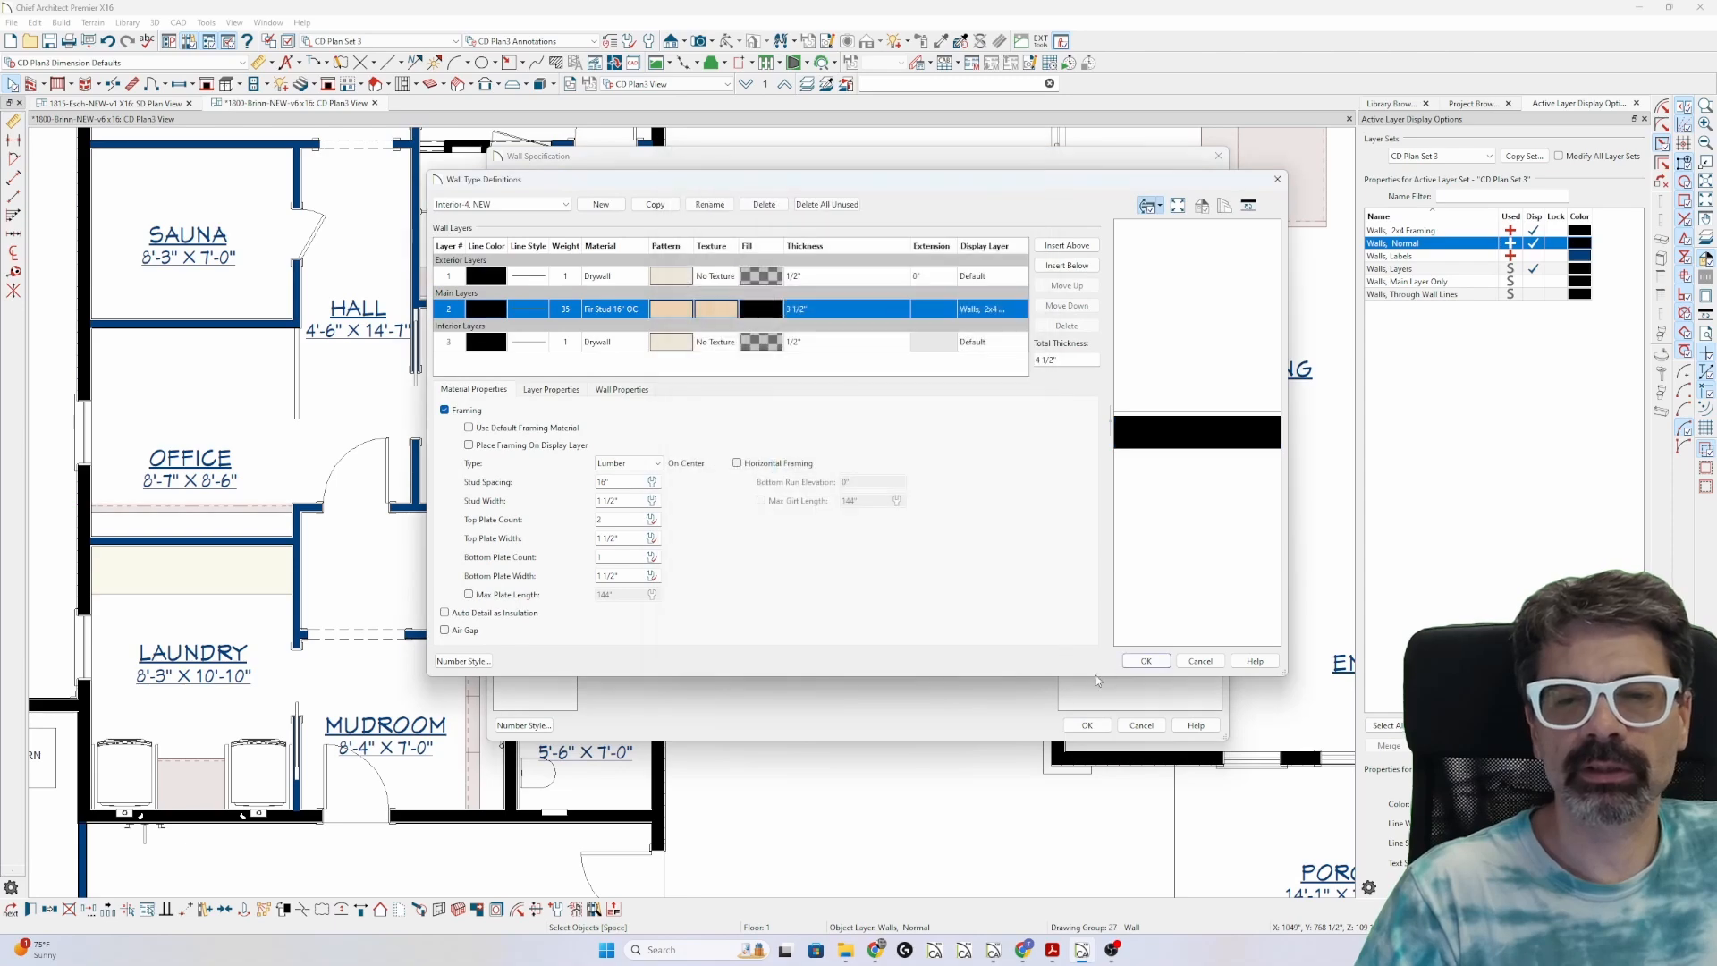
{"action": "left_click", "coordinate": [1146, 661]}
{"action": "left_click", "coordinate": [1087, 725]}
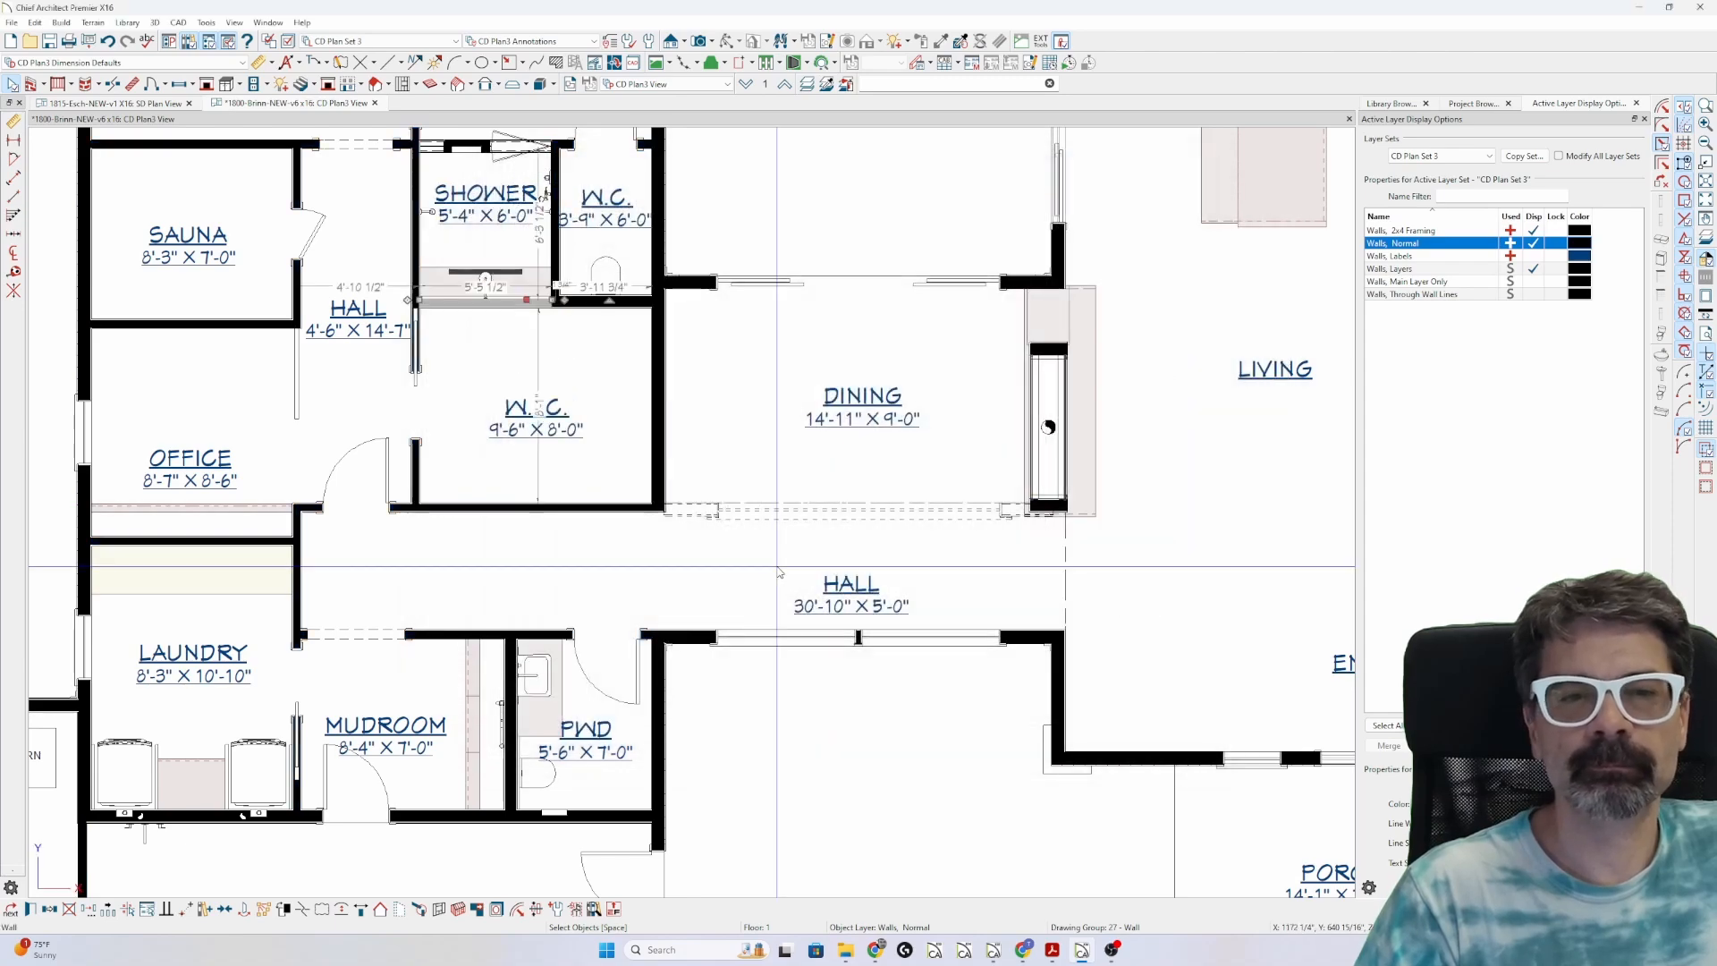
{"action": "key", "text": "Escape"}
- Examine the wall display across the whole floor plan and switch to the Working Plan View
{"action": "scroll", "coordinate": [474, 465], "scroll_direction": "down", "scroll_amount": 5}
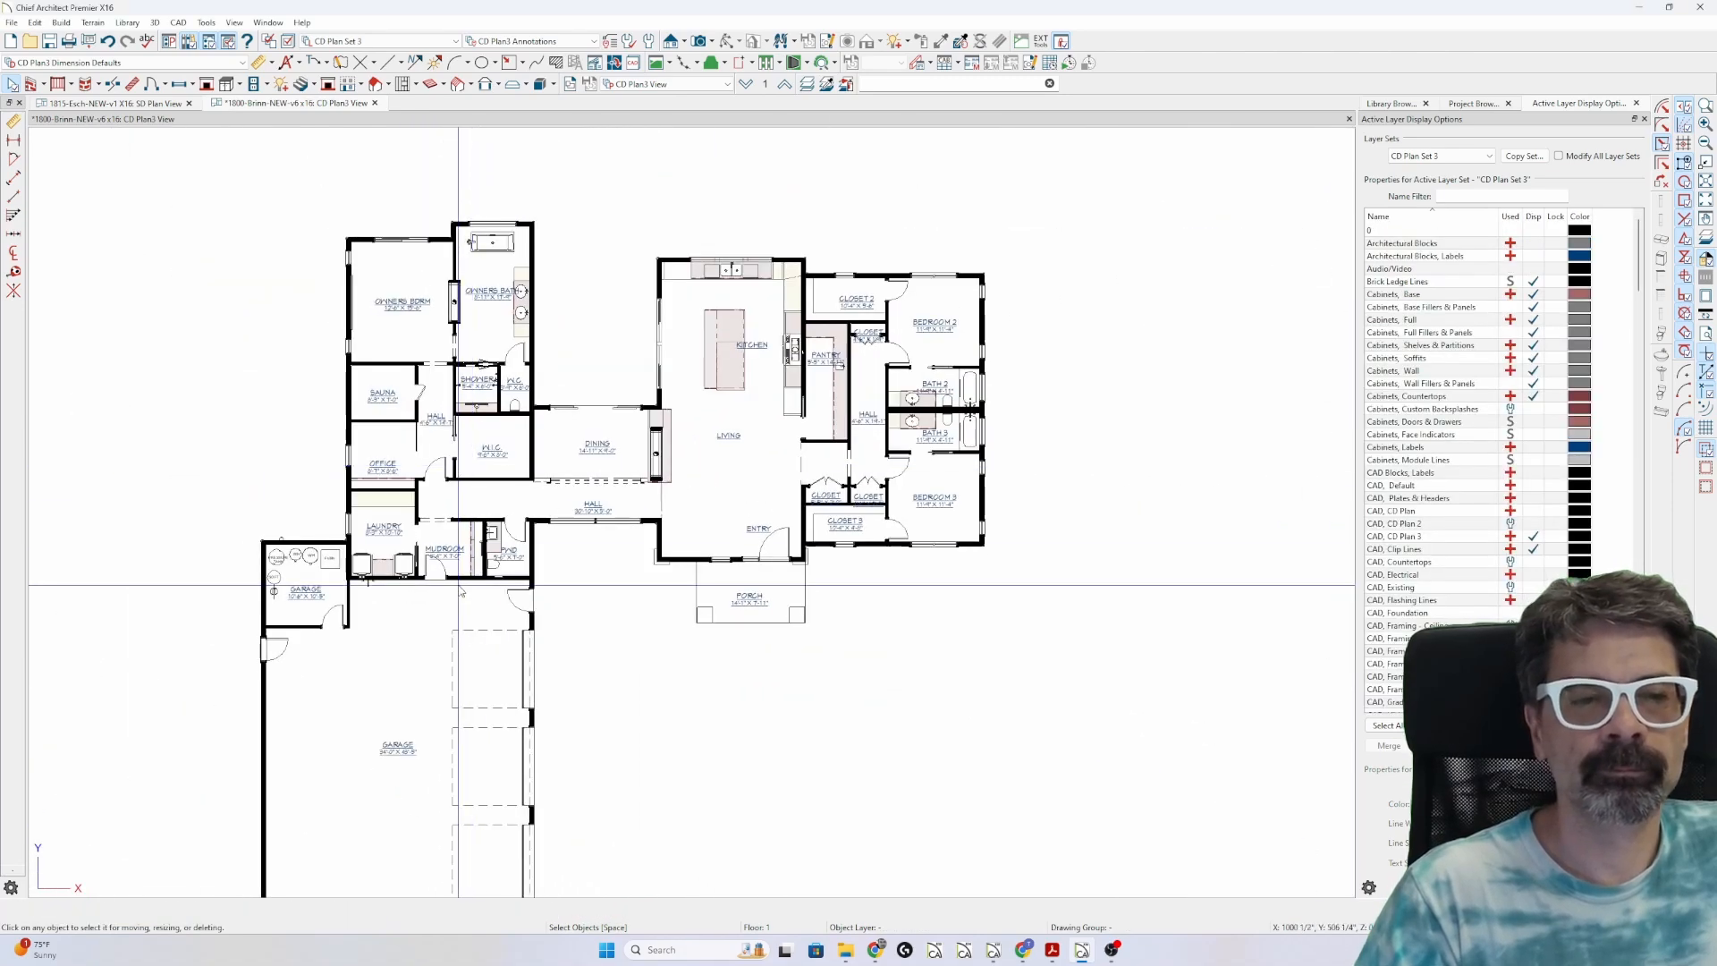
{"action": "scroll", "coordinate": [474, 585], "scroll_direction": "up", "scroll_amount": 2}
{"action": "scroll", "coordinate": [608, 601], "scroll_direction": "down", "scroll_amount": 3}
{"action": "scroll", "coordinate": [616, 611], "scroll_direction": "up", "scroll_amount": 2}
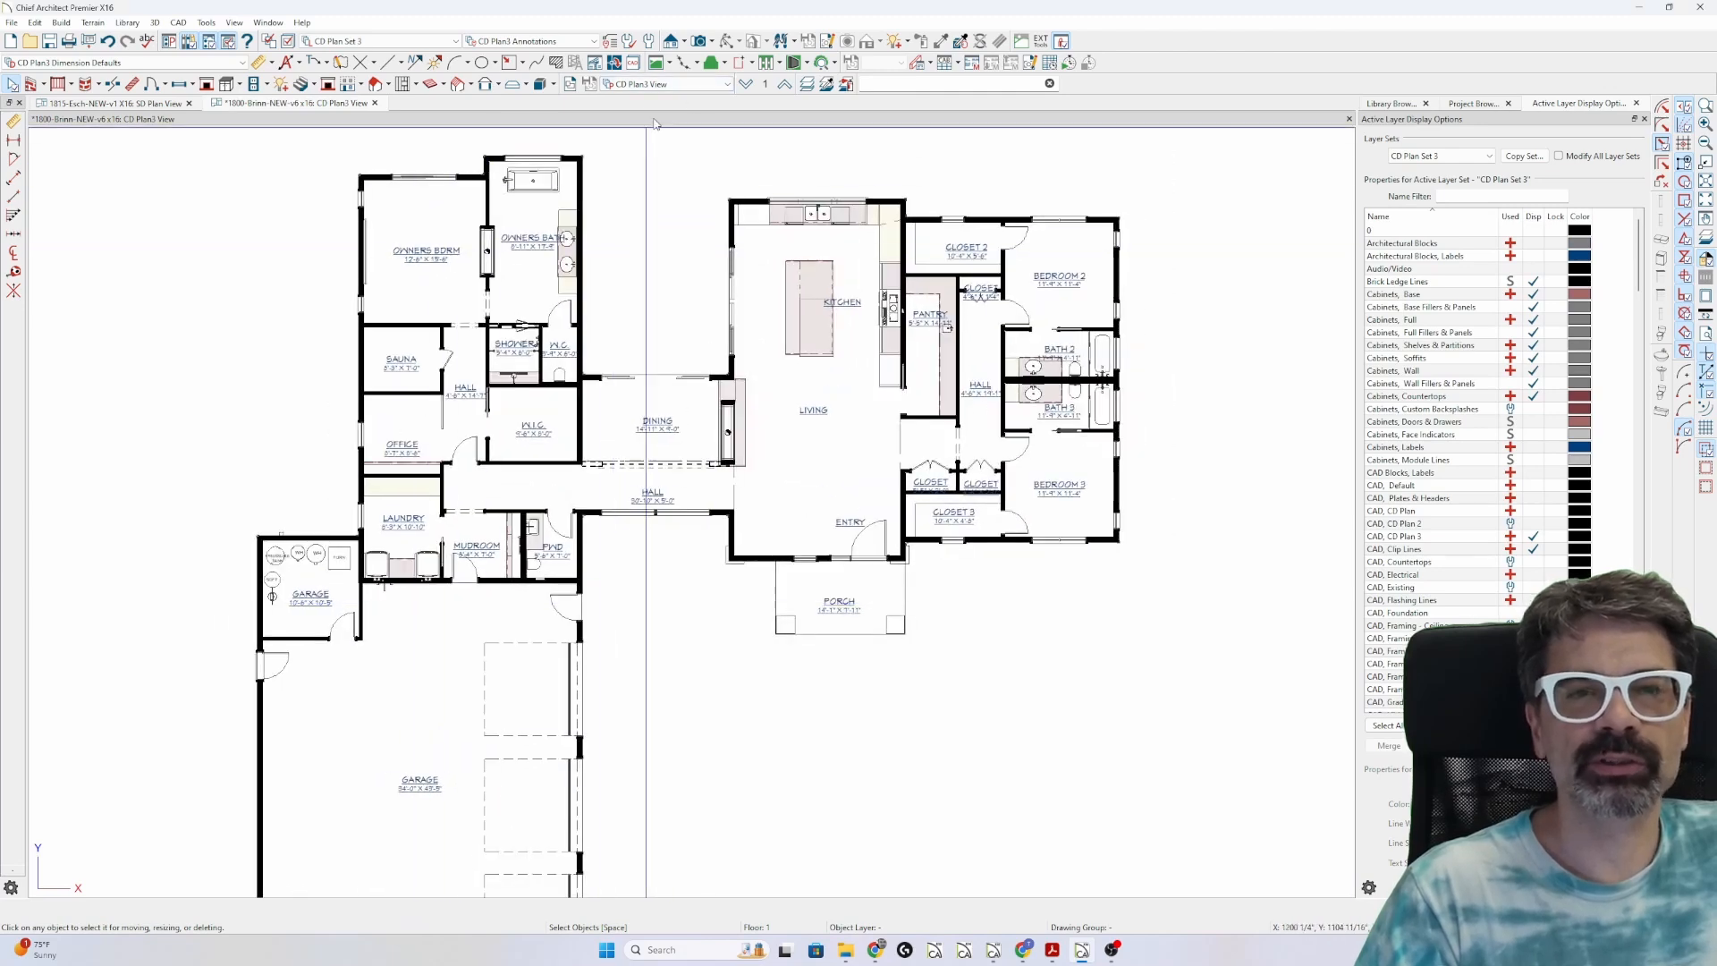
{"action": "left_click", "coordinate": [672, 84]}
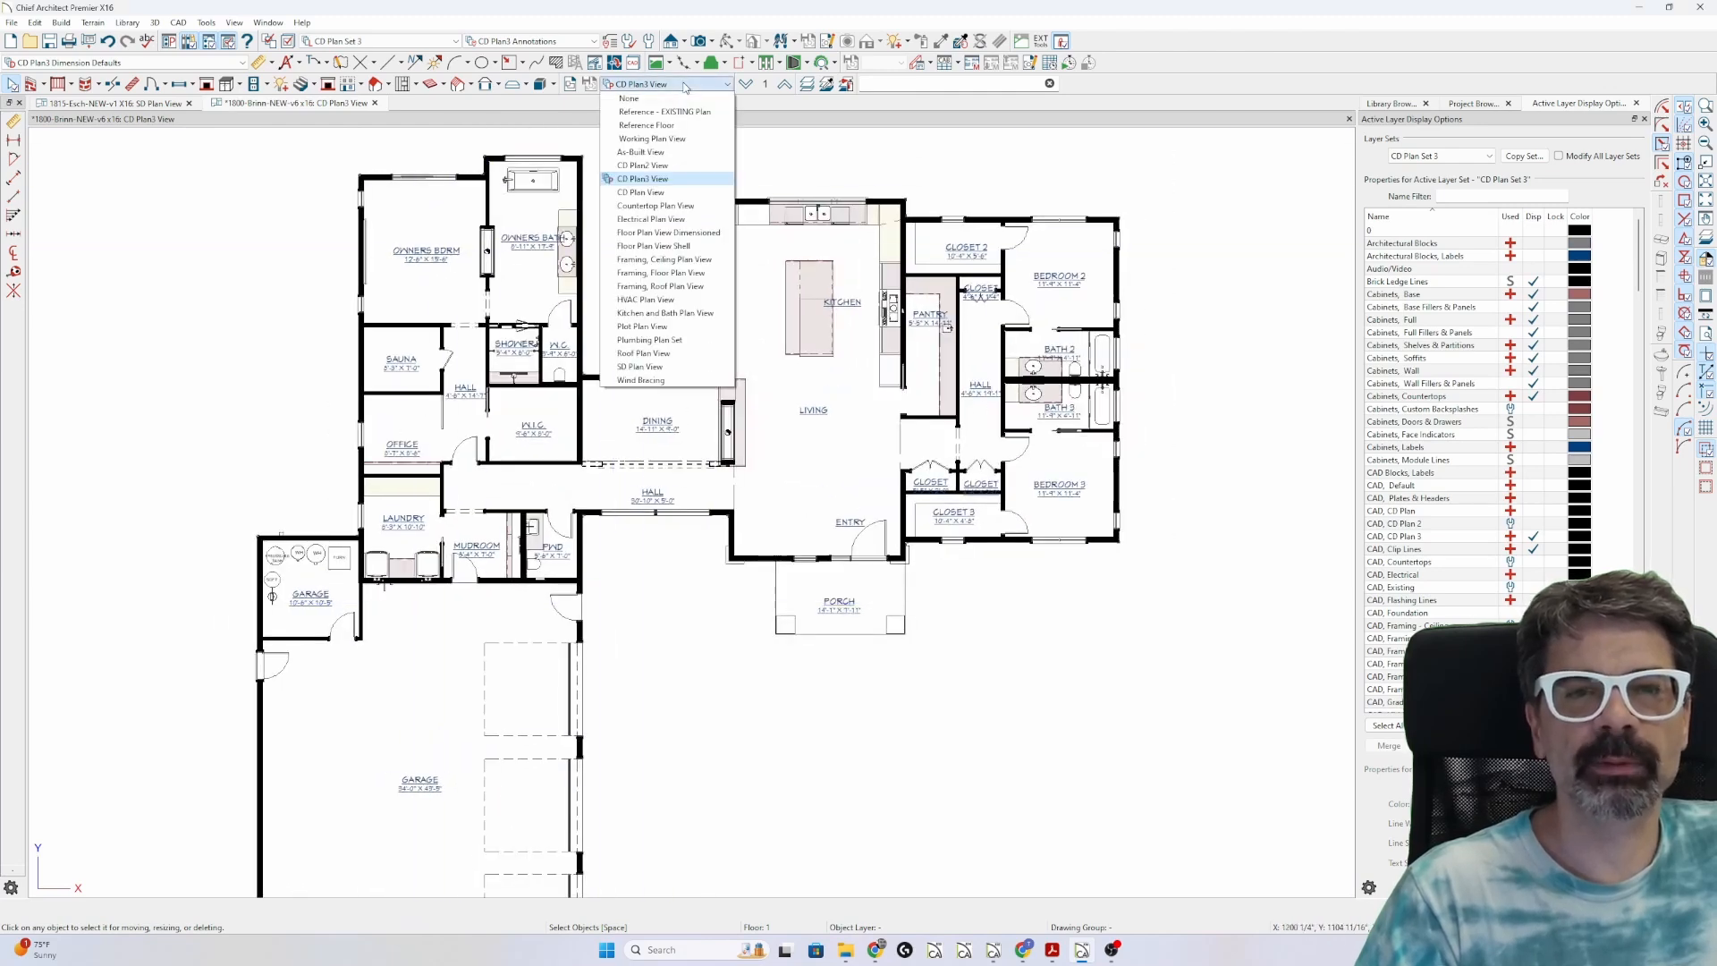
{"action": "left_click", "coordinate": [689, 138]}
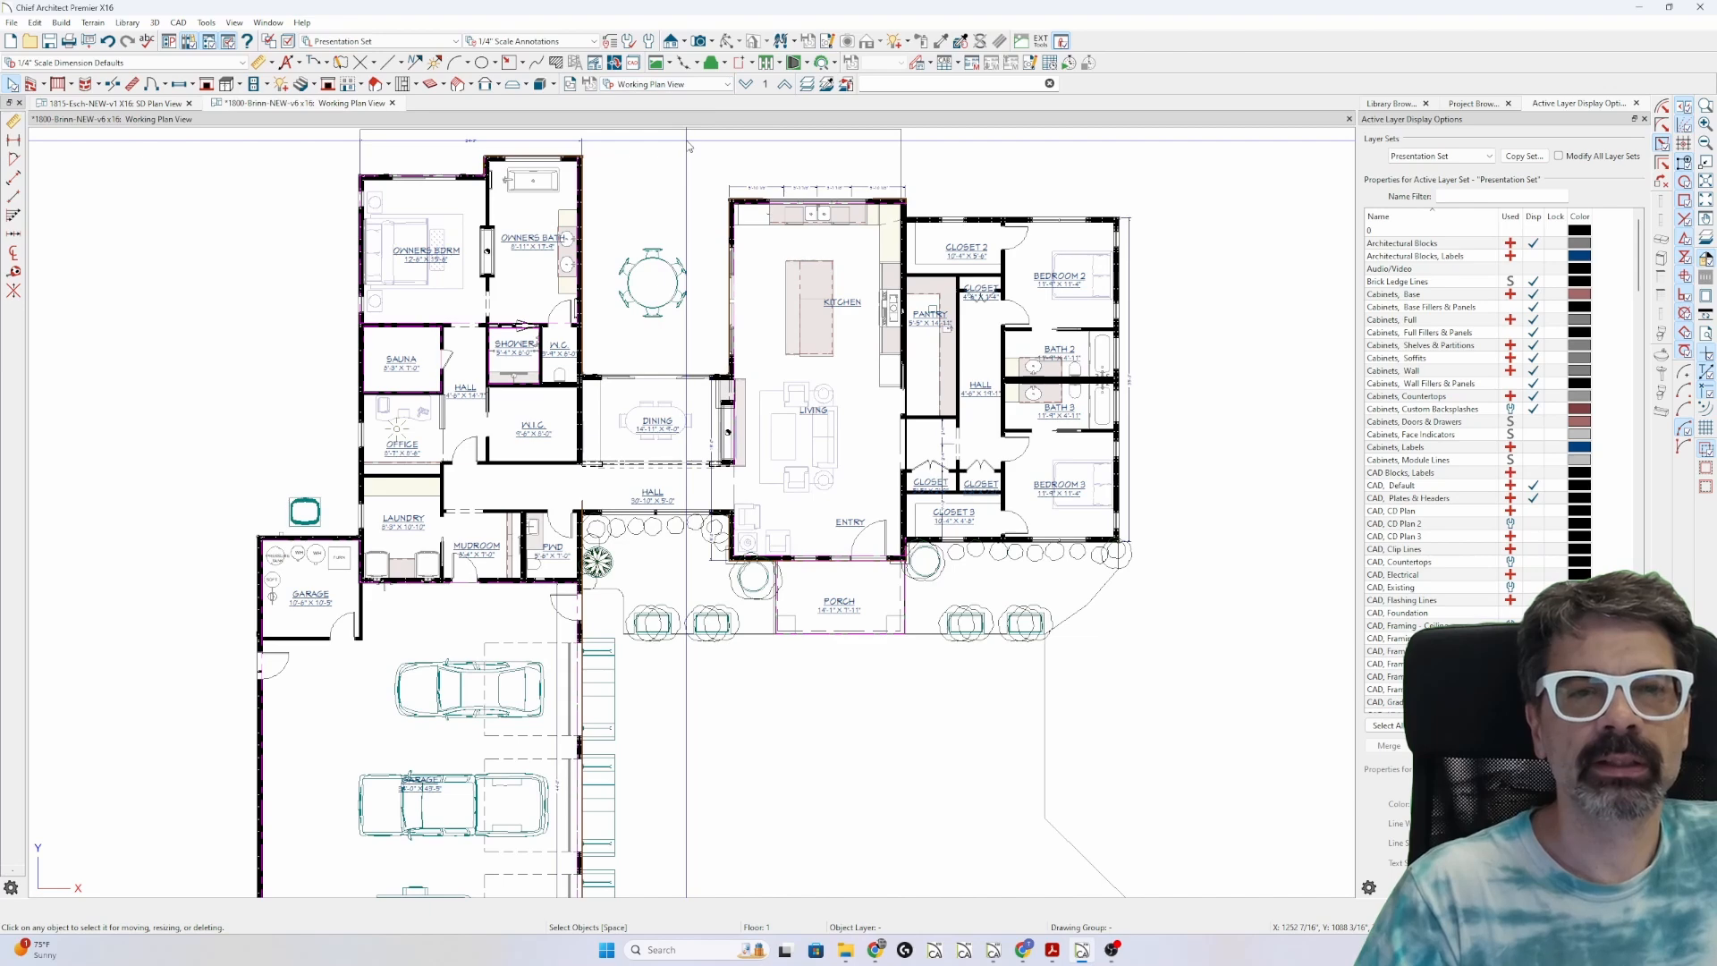
- With Modify All Layer Sets enabled, set the "Walls, 2x6 Framing" layer color to yellow from Closet 2's exterior wall
{"action": "left_click", "coordinate": [585, 225]}
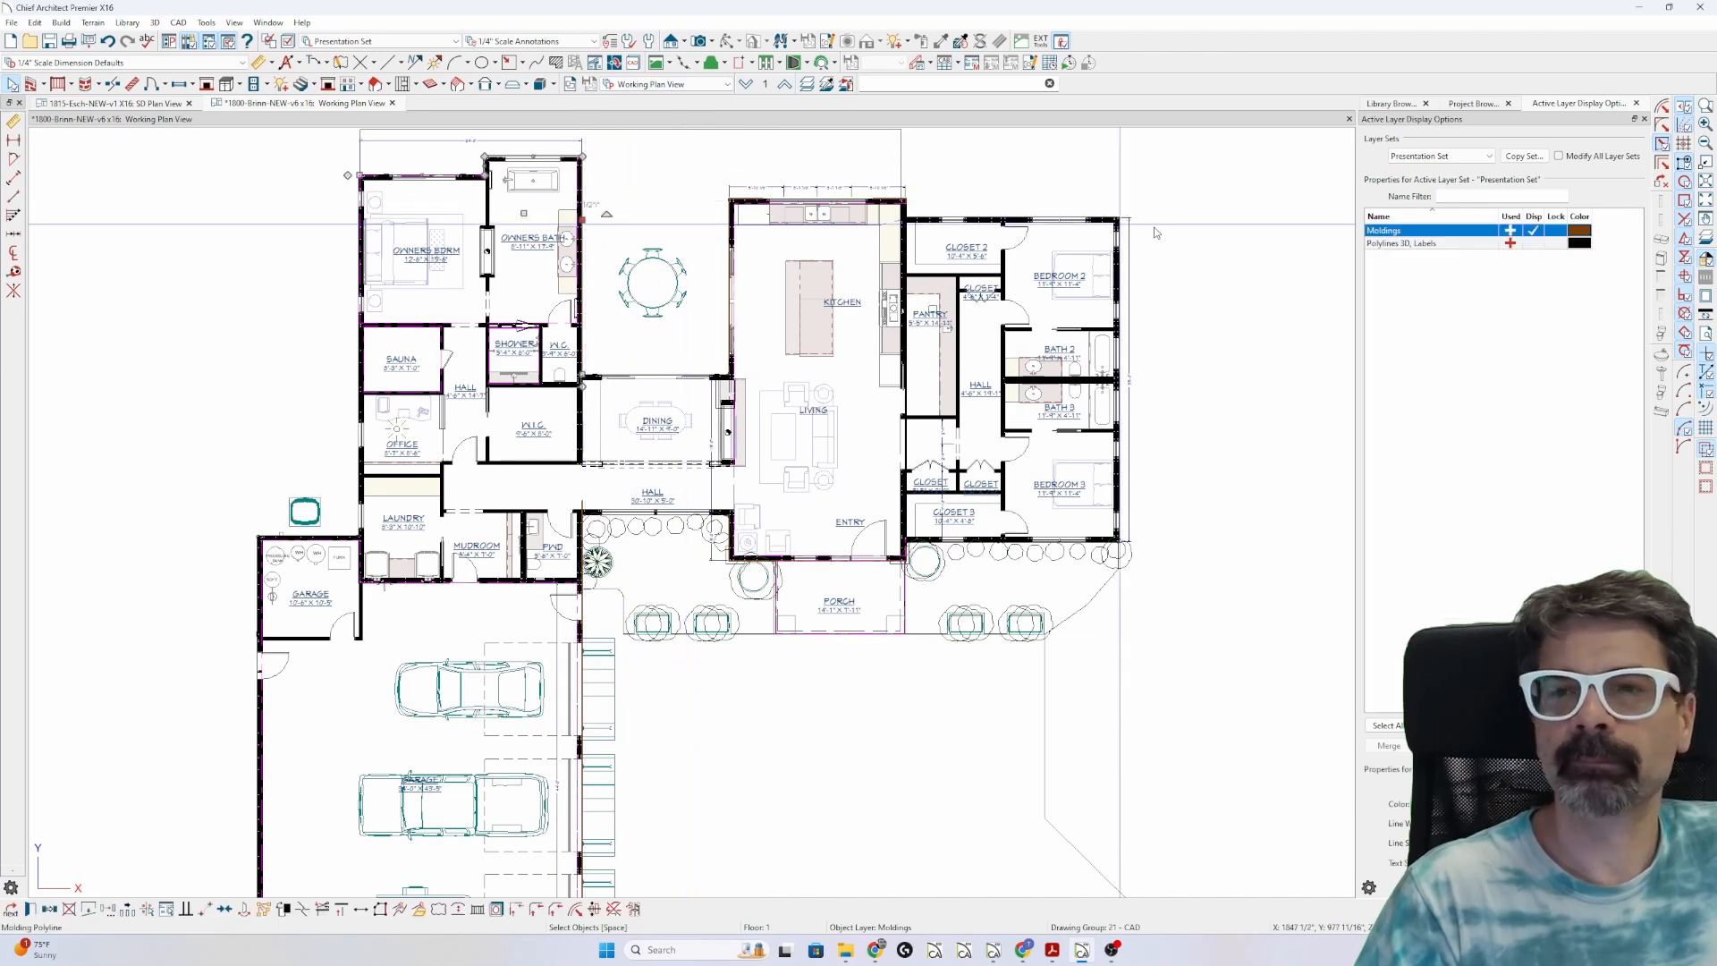
{"action": "left_click", "coordinate": [929, 218]}
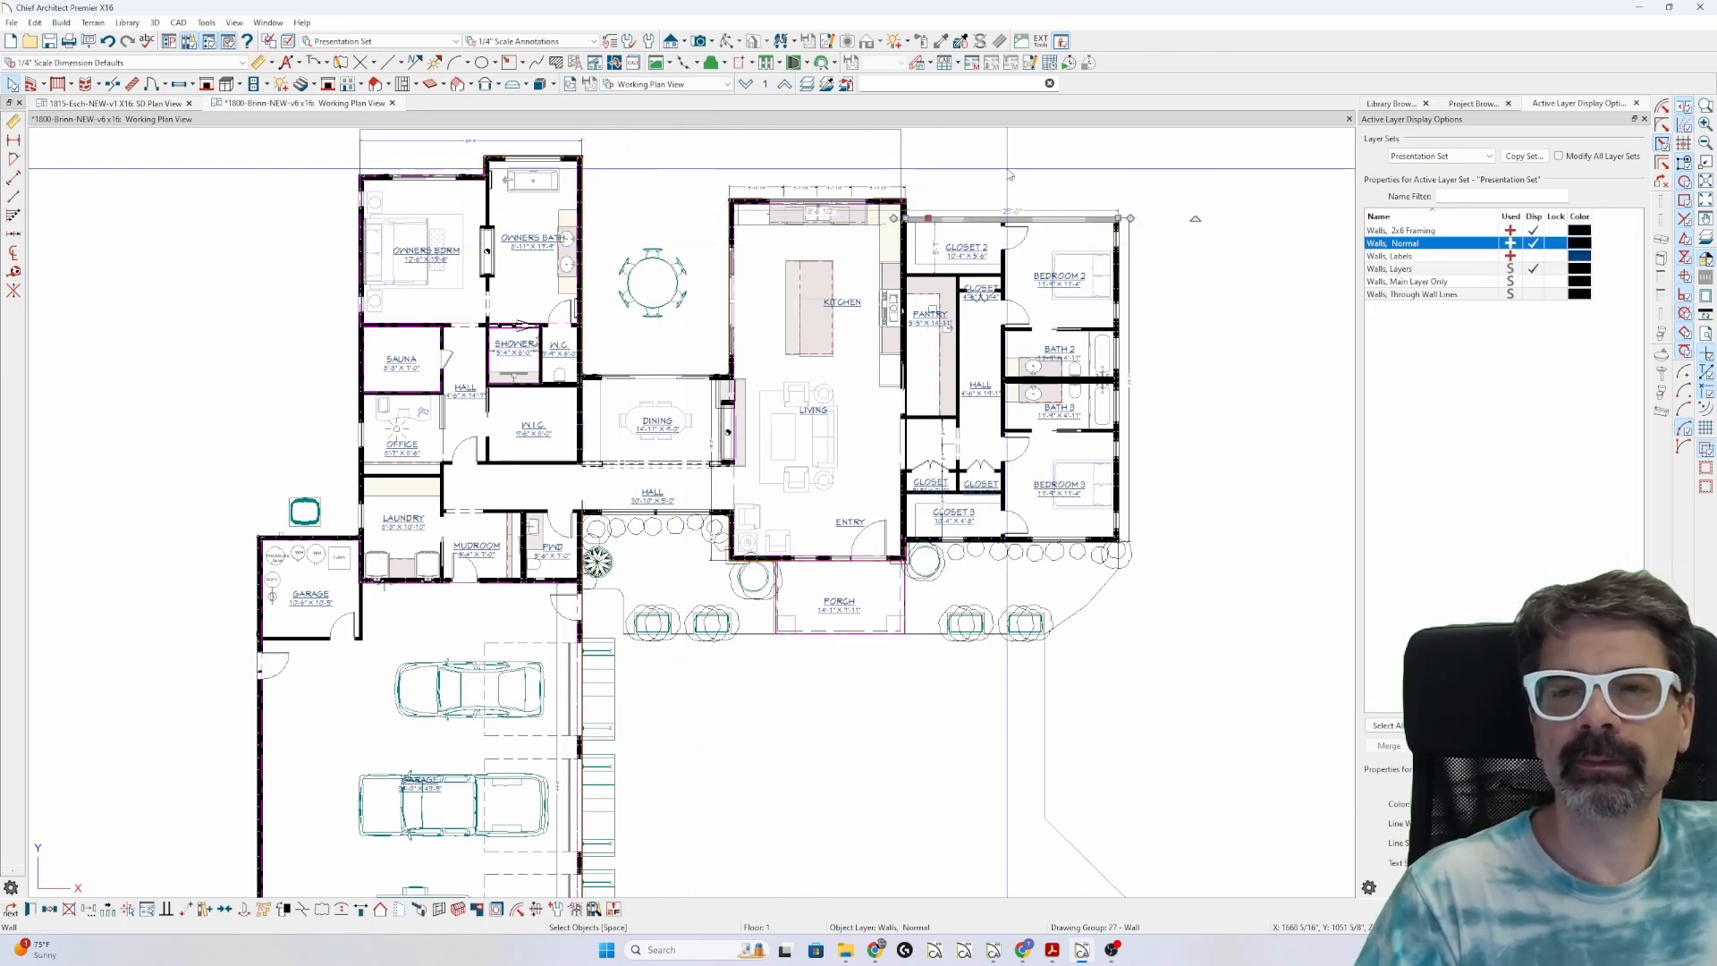
{"action": "left_click", "coordinate": [1431, 232]}
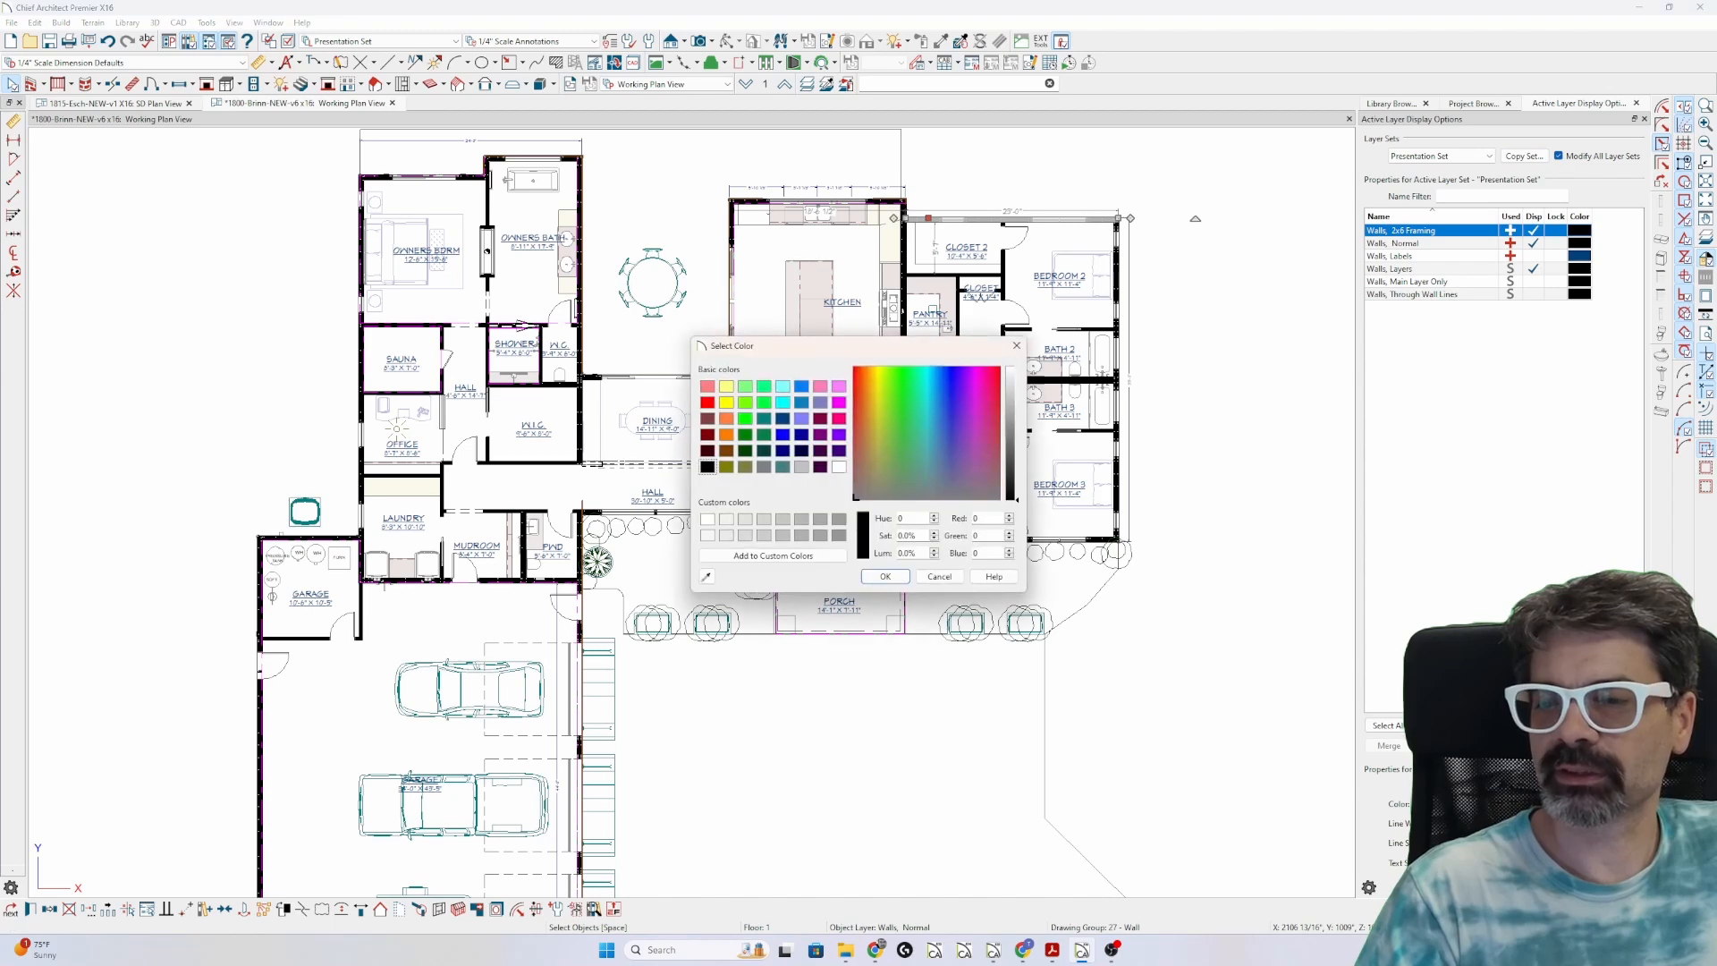
{"action": "left_click", "coordinate": [734, 405]}
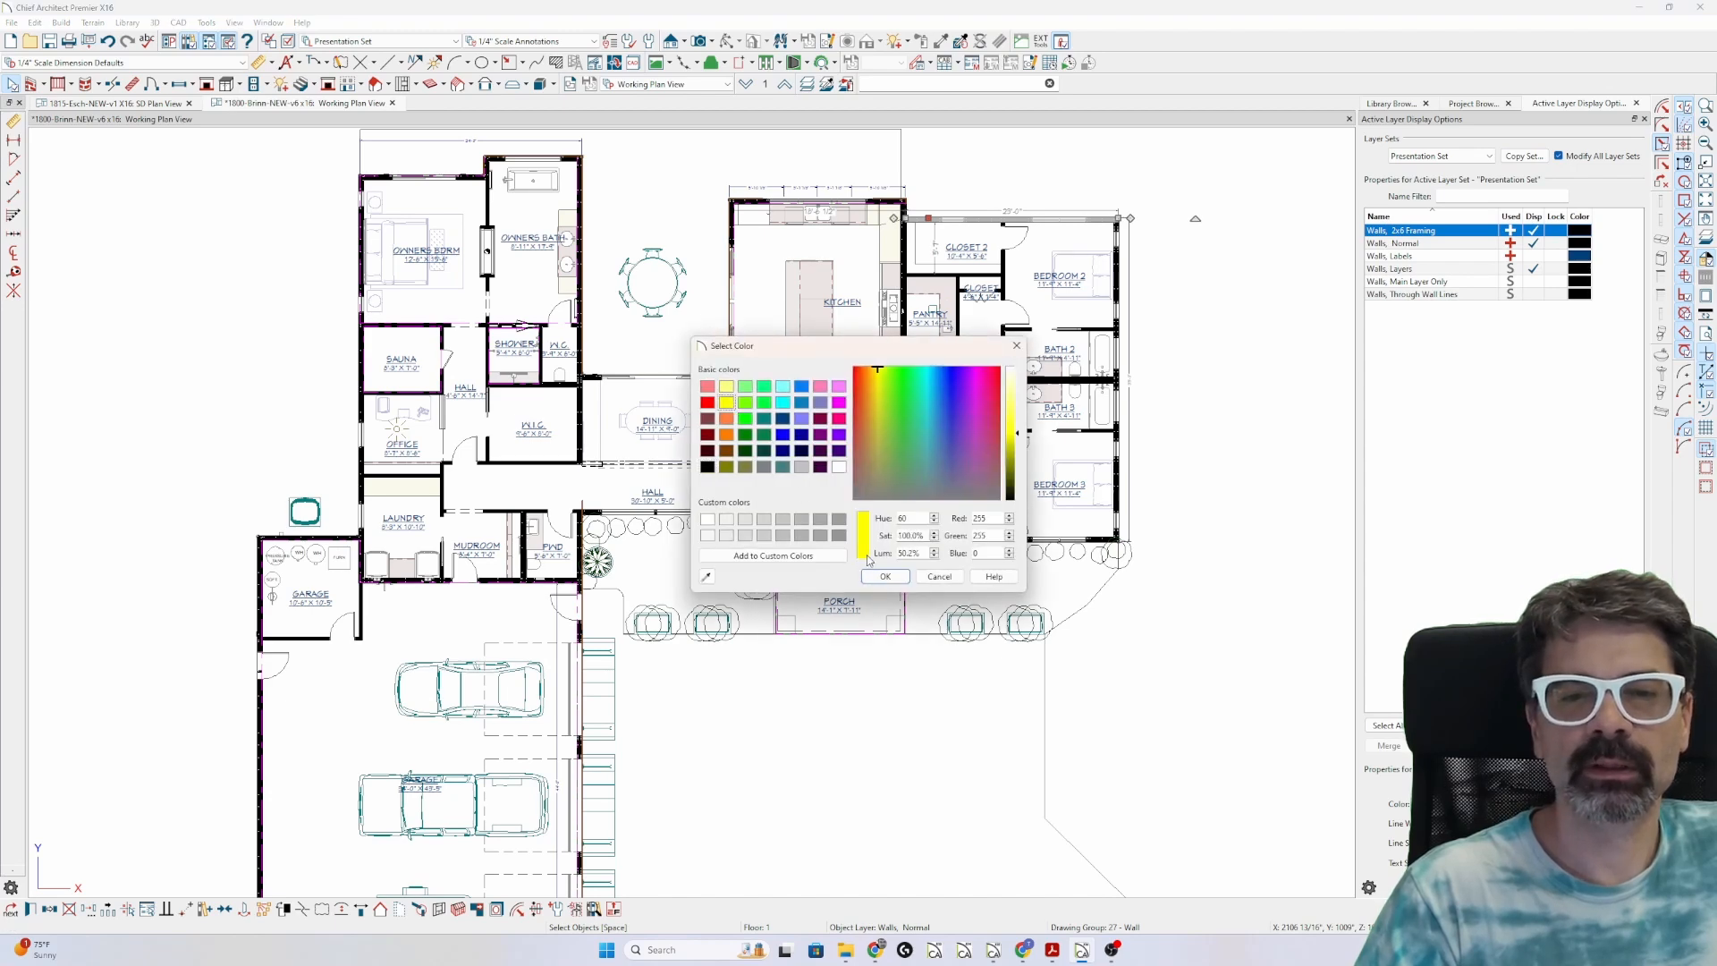
{"action": "left_click", "coordinate": [885, 577]}
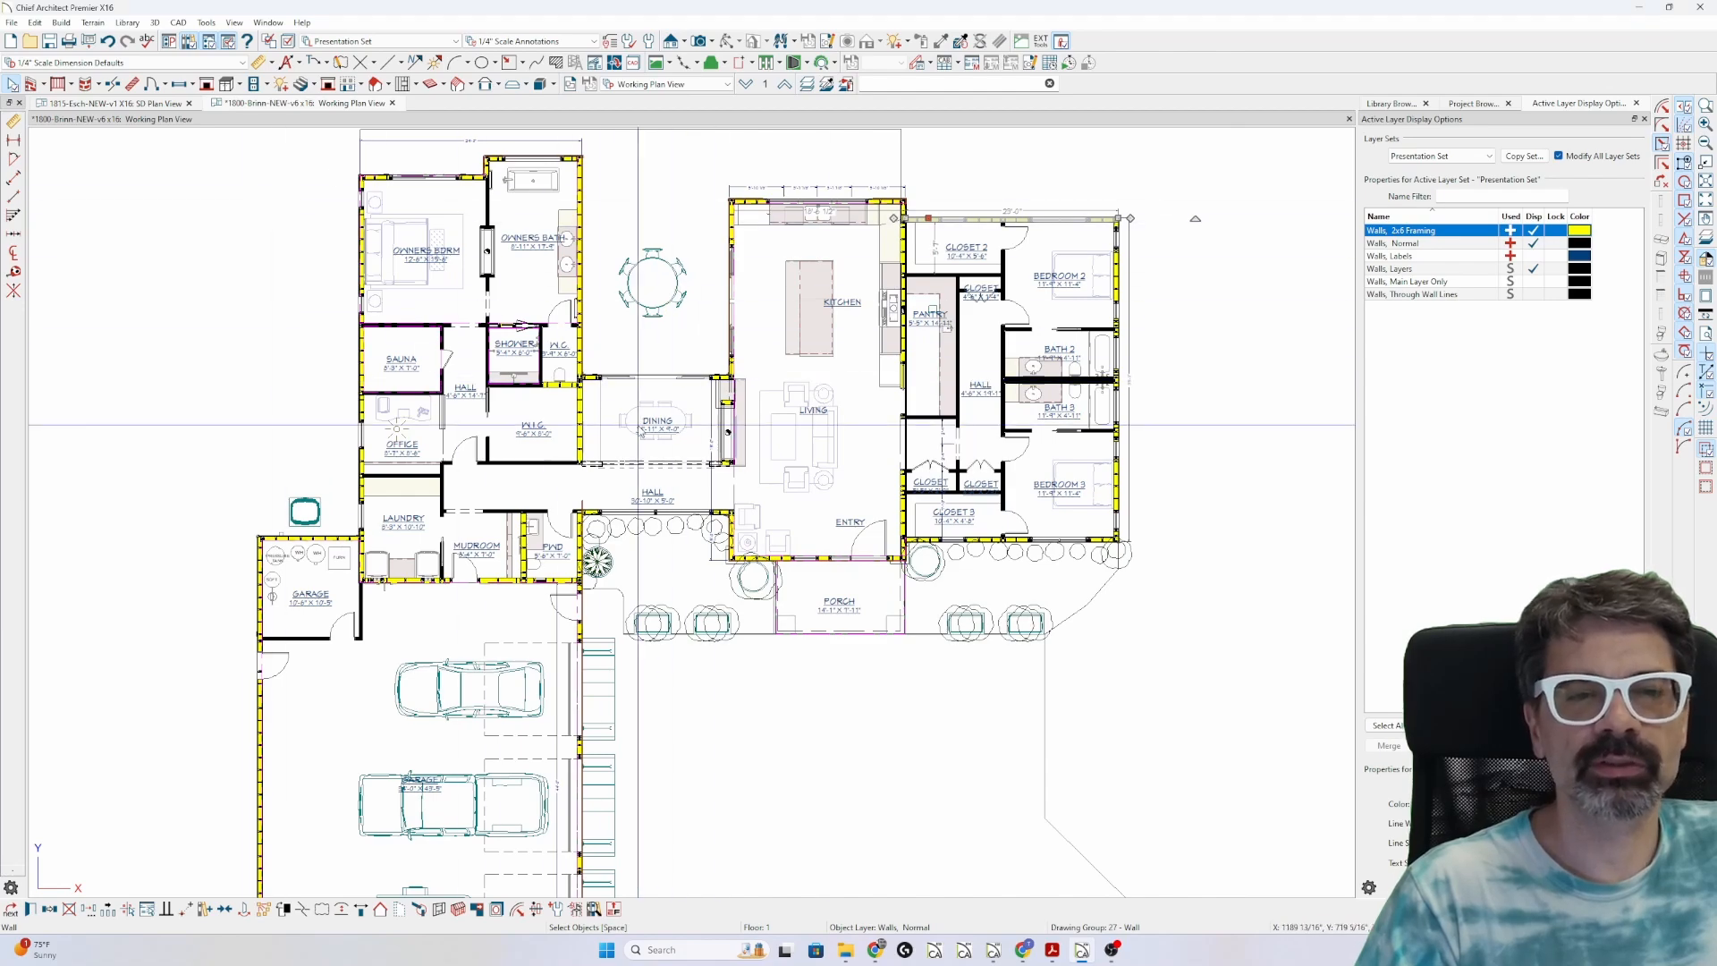
- Open the Interior-6, NEW, Sheathing wall type definition of the wall between the W.I.C. and the Dining room
{"action": "scroll", "coordinate": [570, 384], "scroll_direction": "up", "scroll_amount": 5}
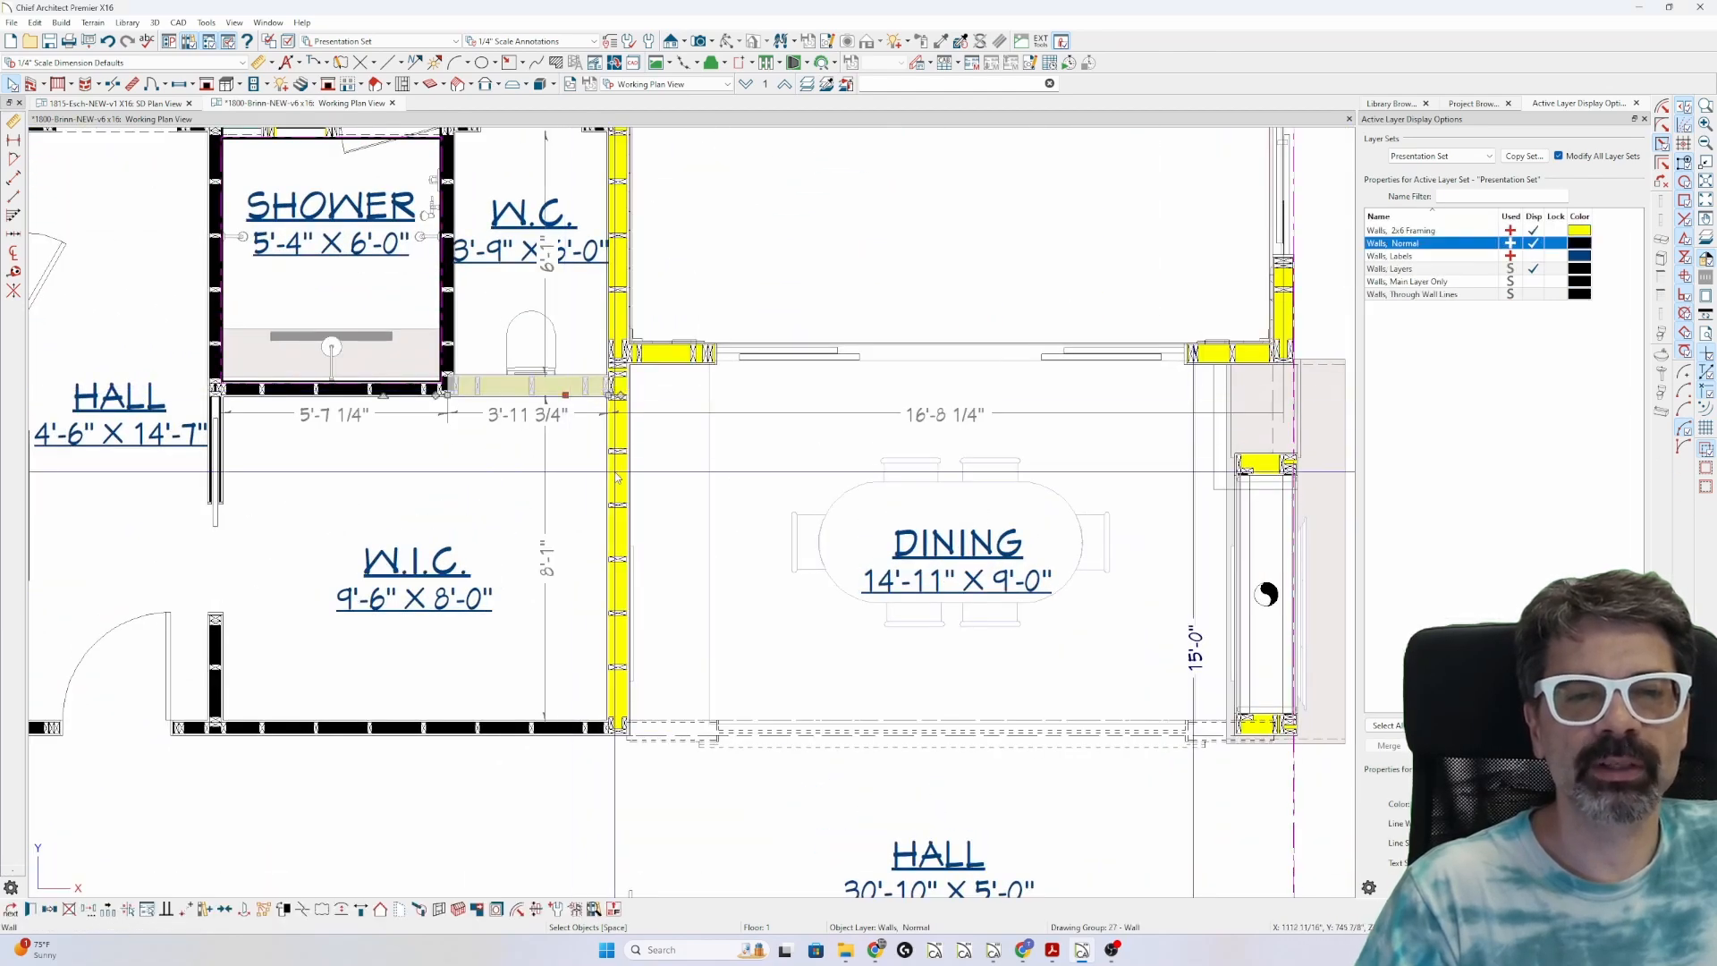
{"action": "scroll", "coordinate": [635, 436], "scroll_direction": "up", "scroll_amount": 4}
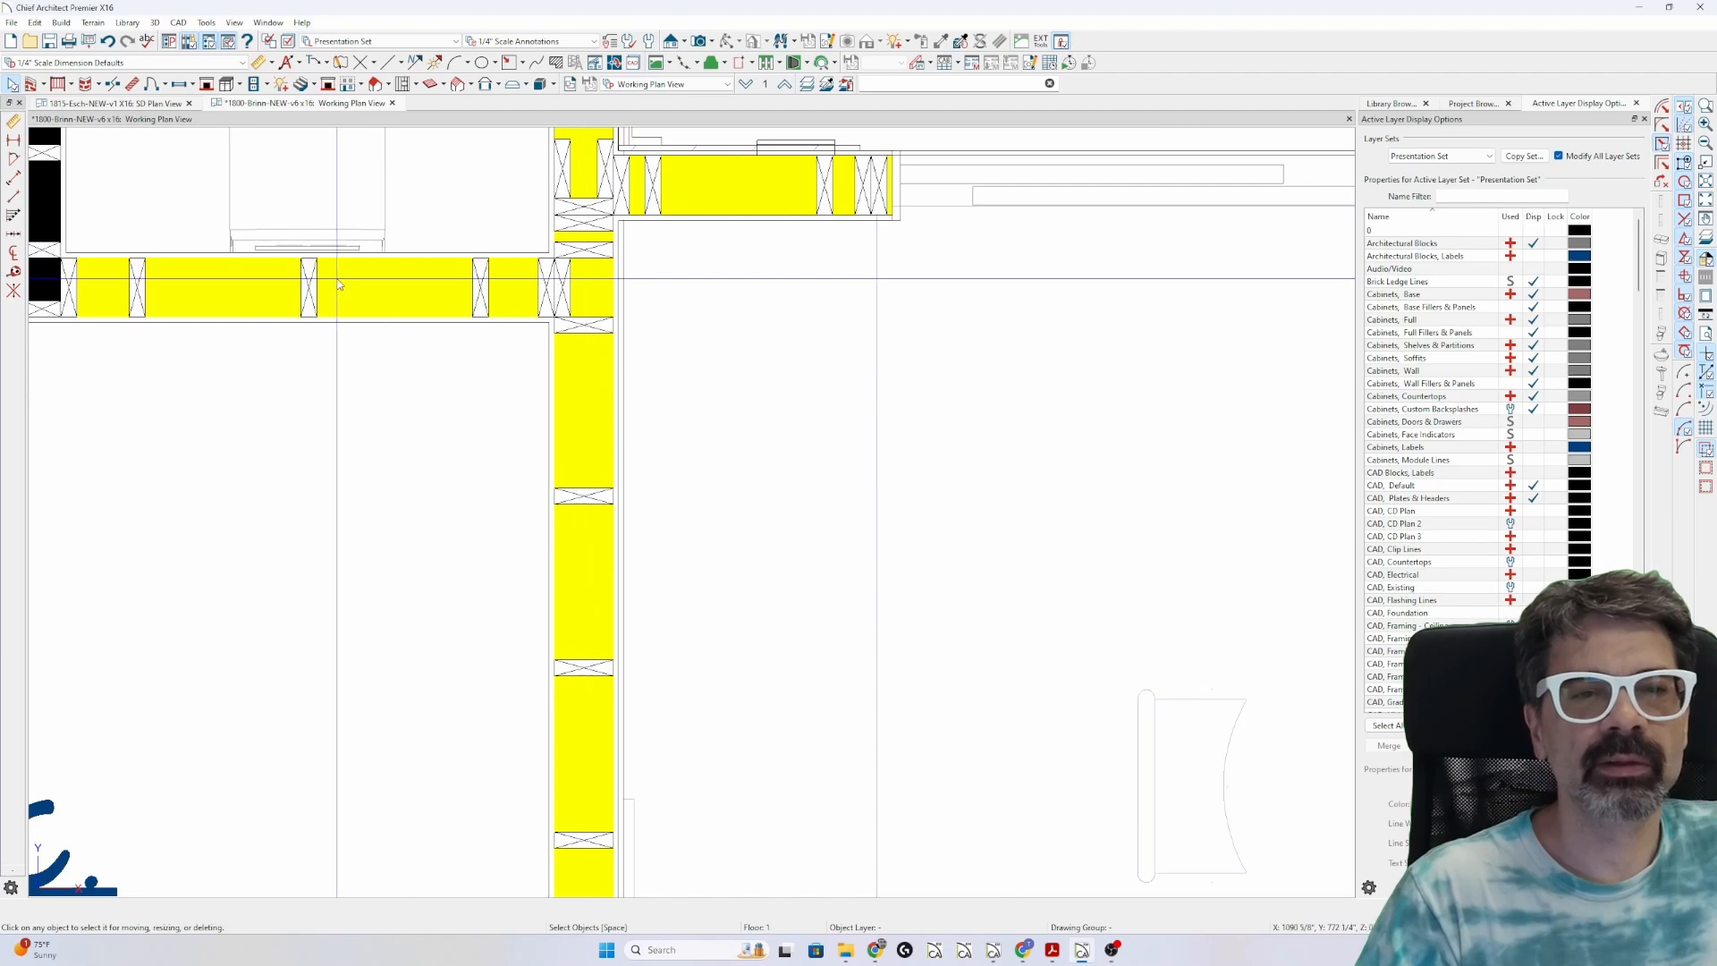
{"action": "scroll", "coordinate": [834, 287], "scroll_direction": "down", "scroll_amount": 4}
{"action": "scroll", "coordinate": [749, 391], "scroll_direction": "up", "scroll_amount": 1}
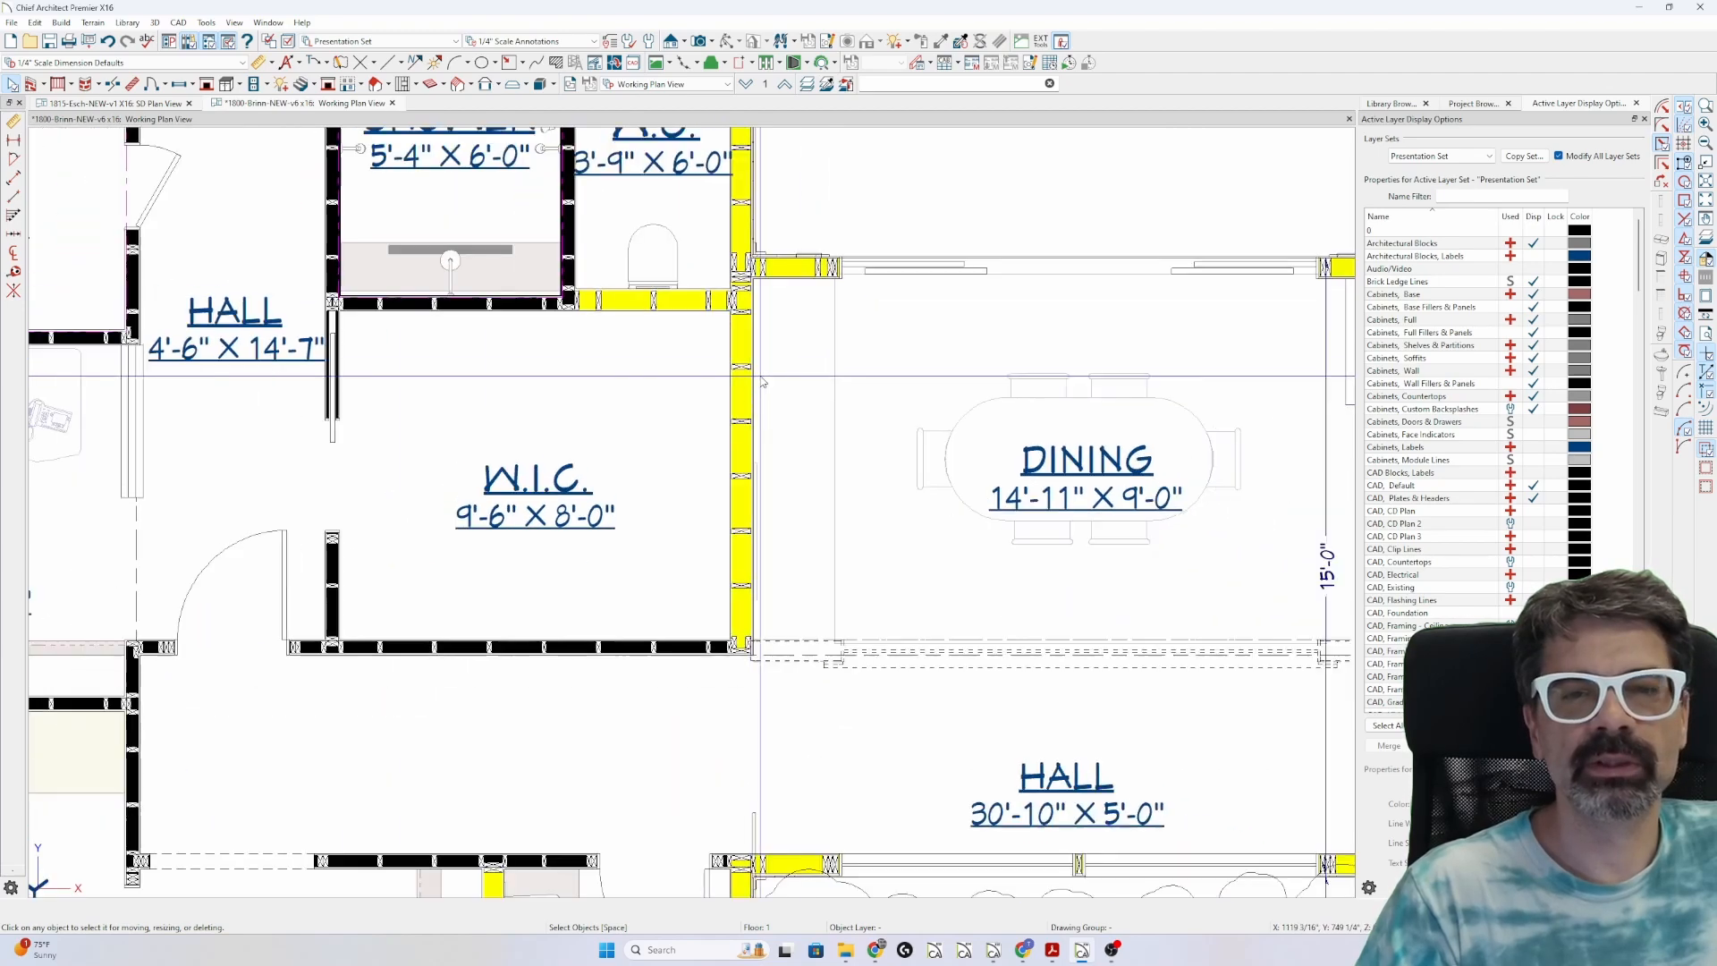
{"action": "left_click", "coordinate": [749, 391]}
{"action": "double_click", "coordinate": [742, 400]}
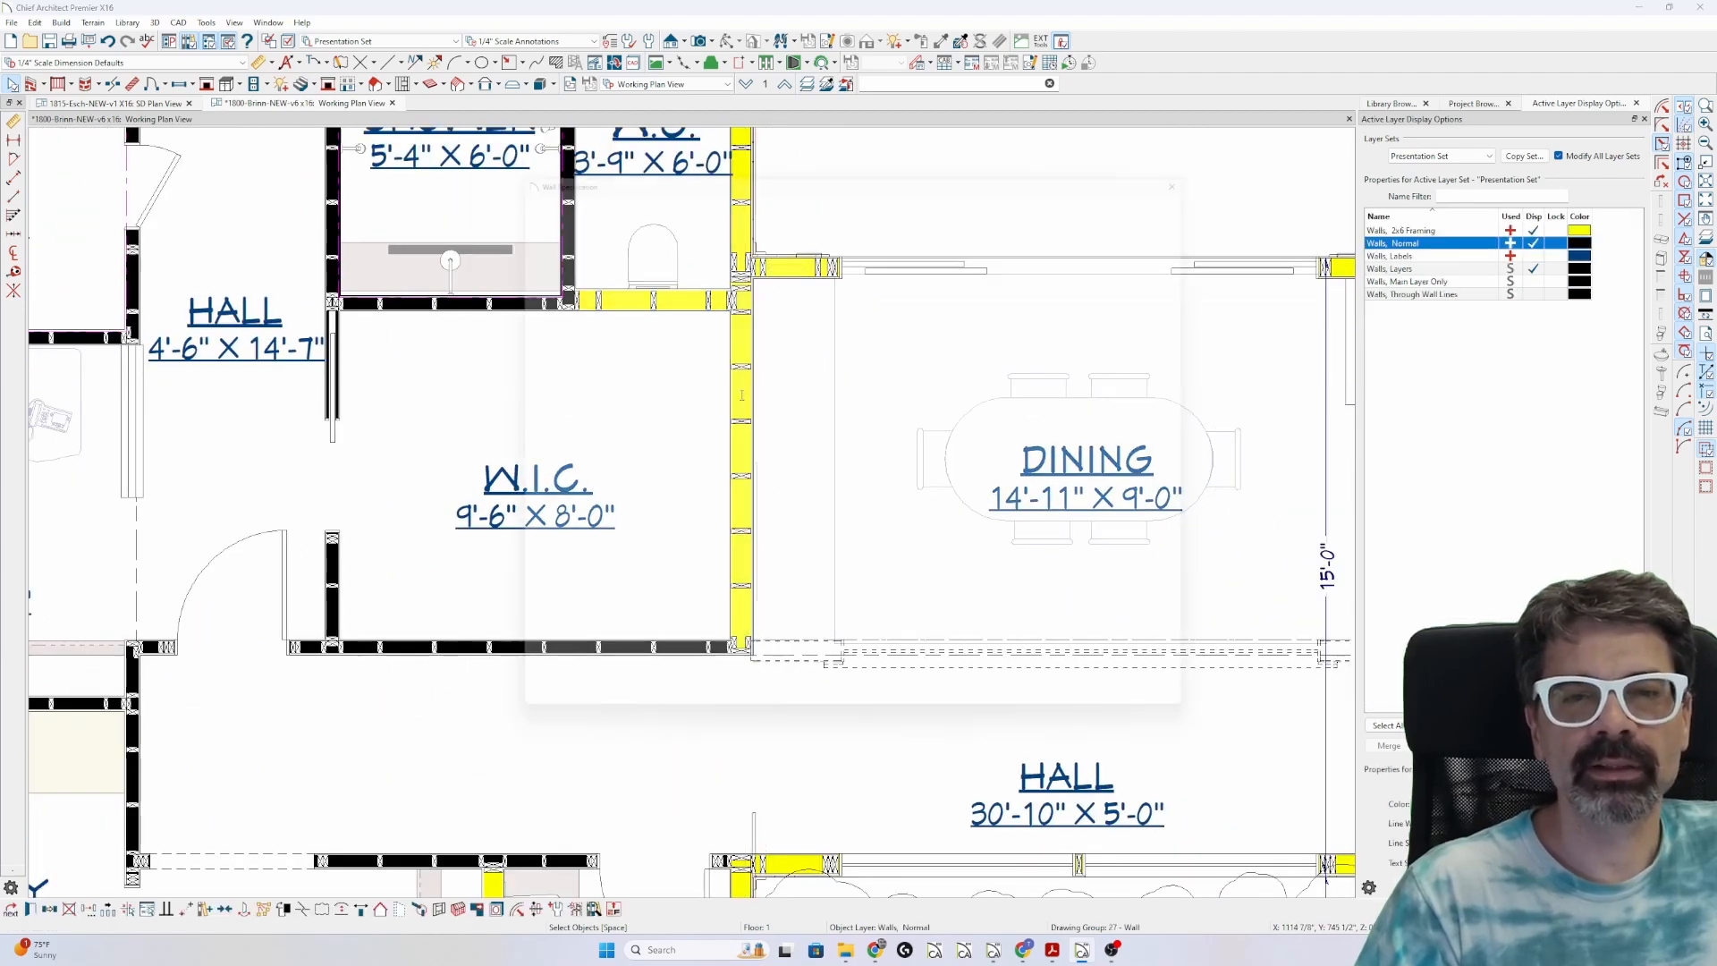
{"action": "left_click", "coordinate": [515, 228]}
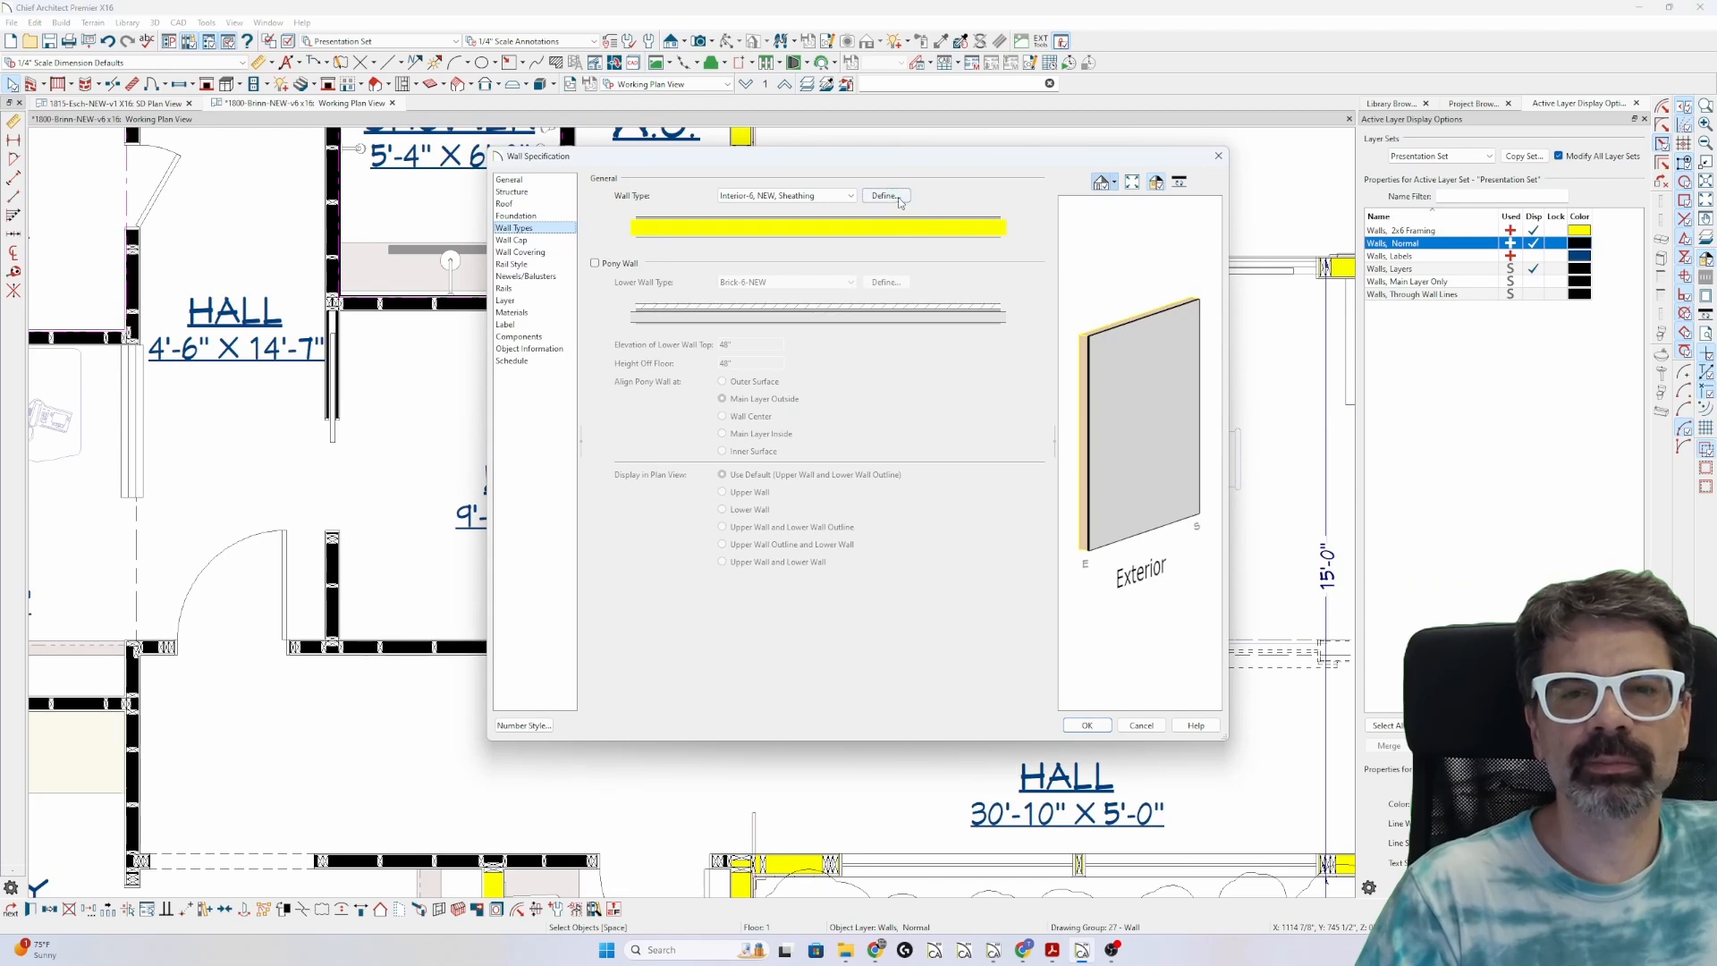
{"action": "left_click", "coordinate": [886, 195]}
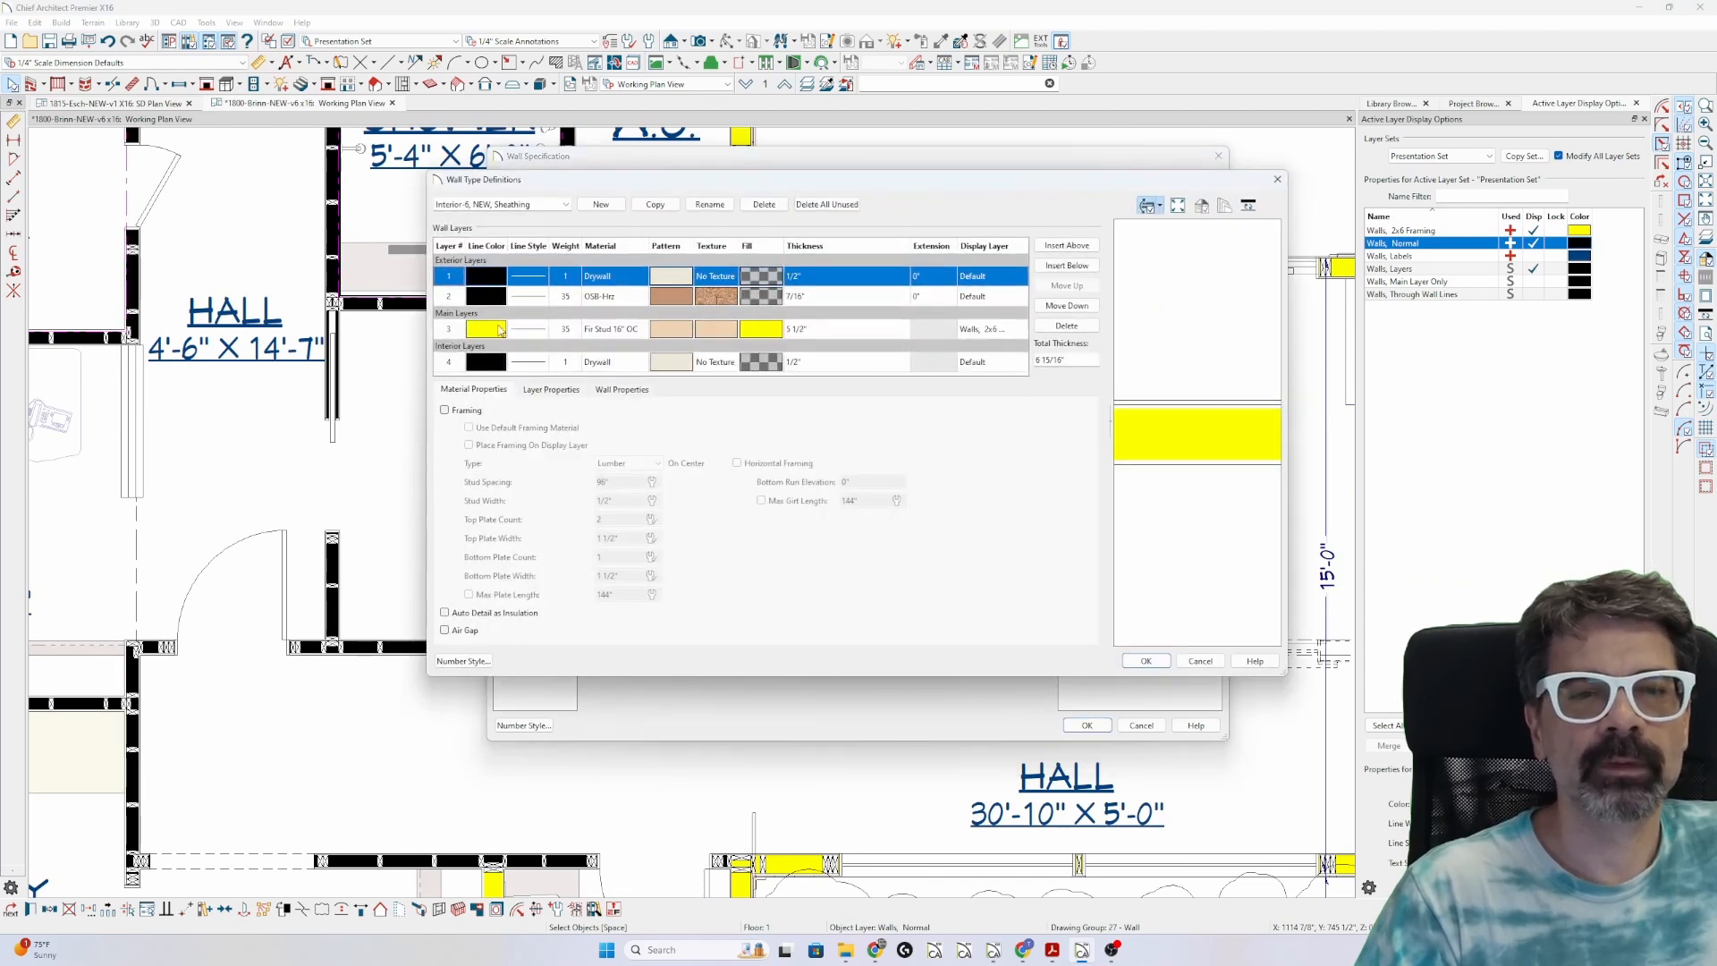
- Set the line color of the Interior-6, NEW, Sheathing Fir Stud layer to black and apply the wall specification
{"action": "left_click", "coordinate": [497, 332]}
{"action": "left_click", "coordinate": [494, 331]}
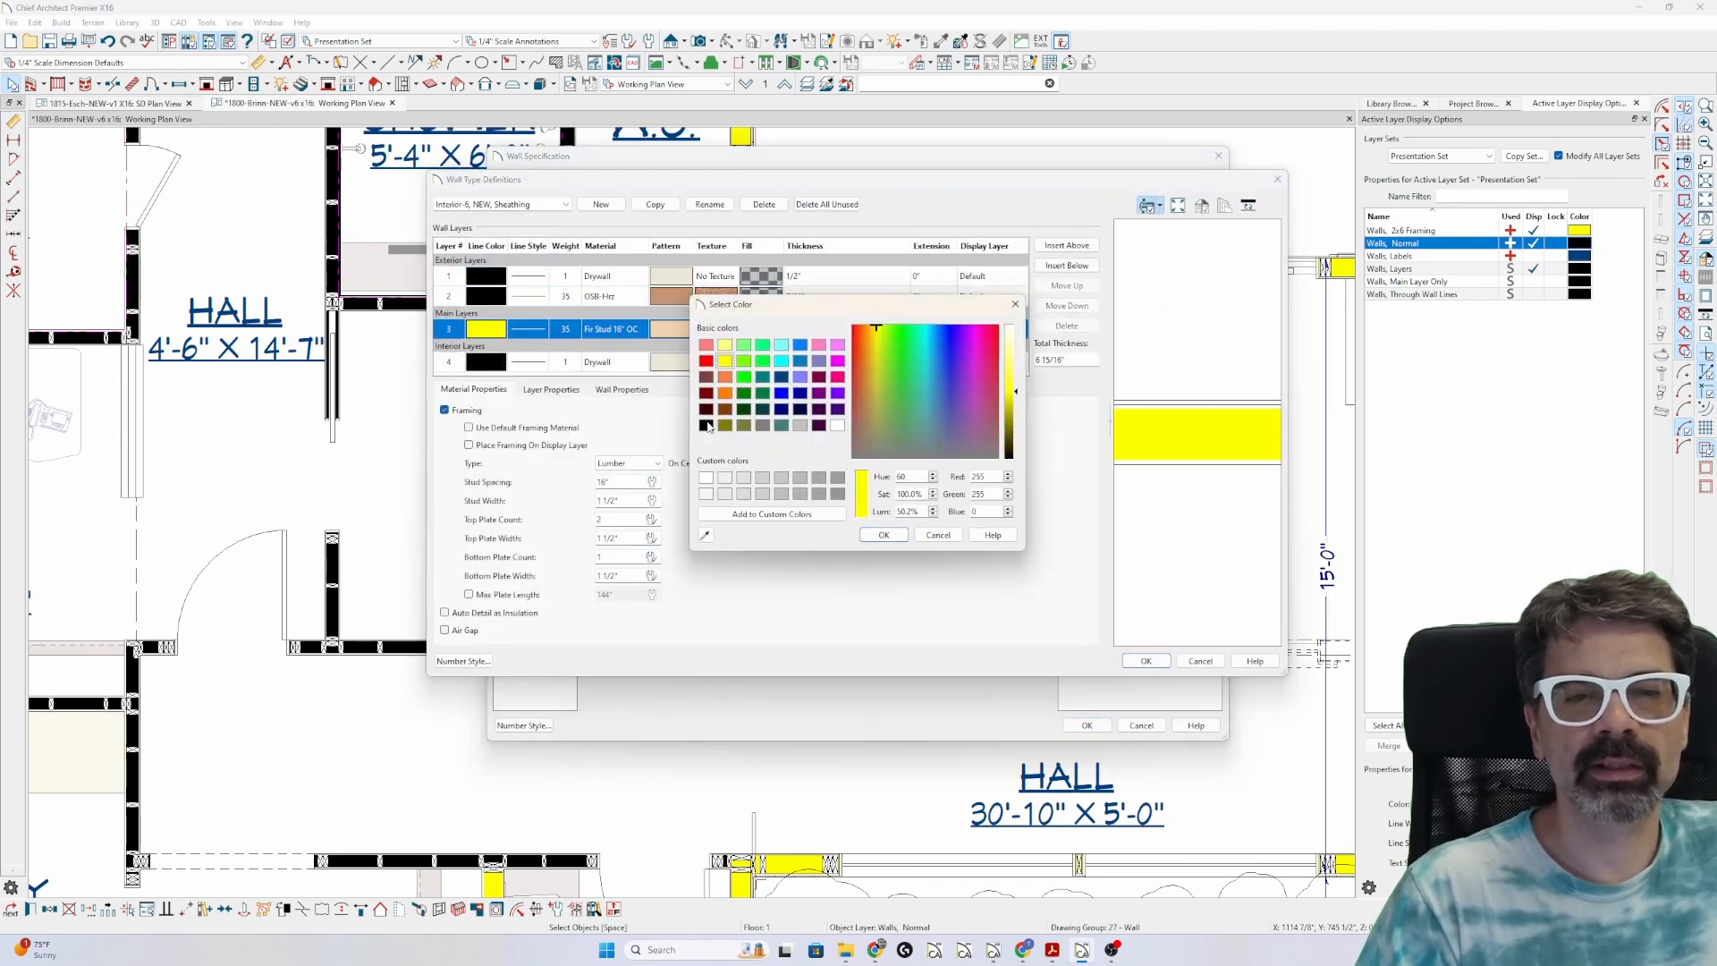
{"action": "left_click", "coordinate": [706, 425]}
{"action": "left_click", "coordinate": [884, 535]}
{"action": "left_click", "coordinate": [1145, 661]}
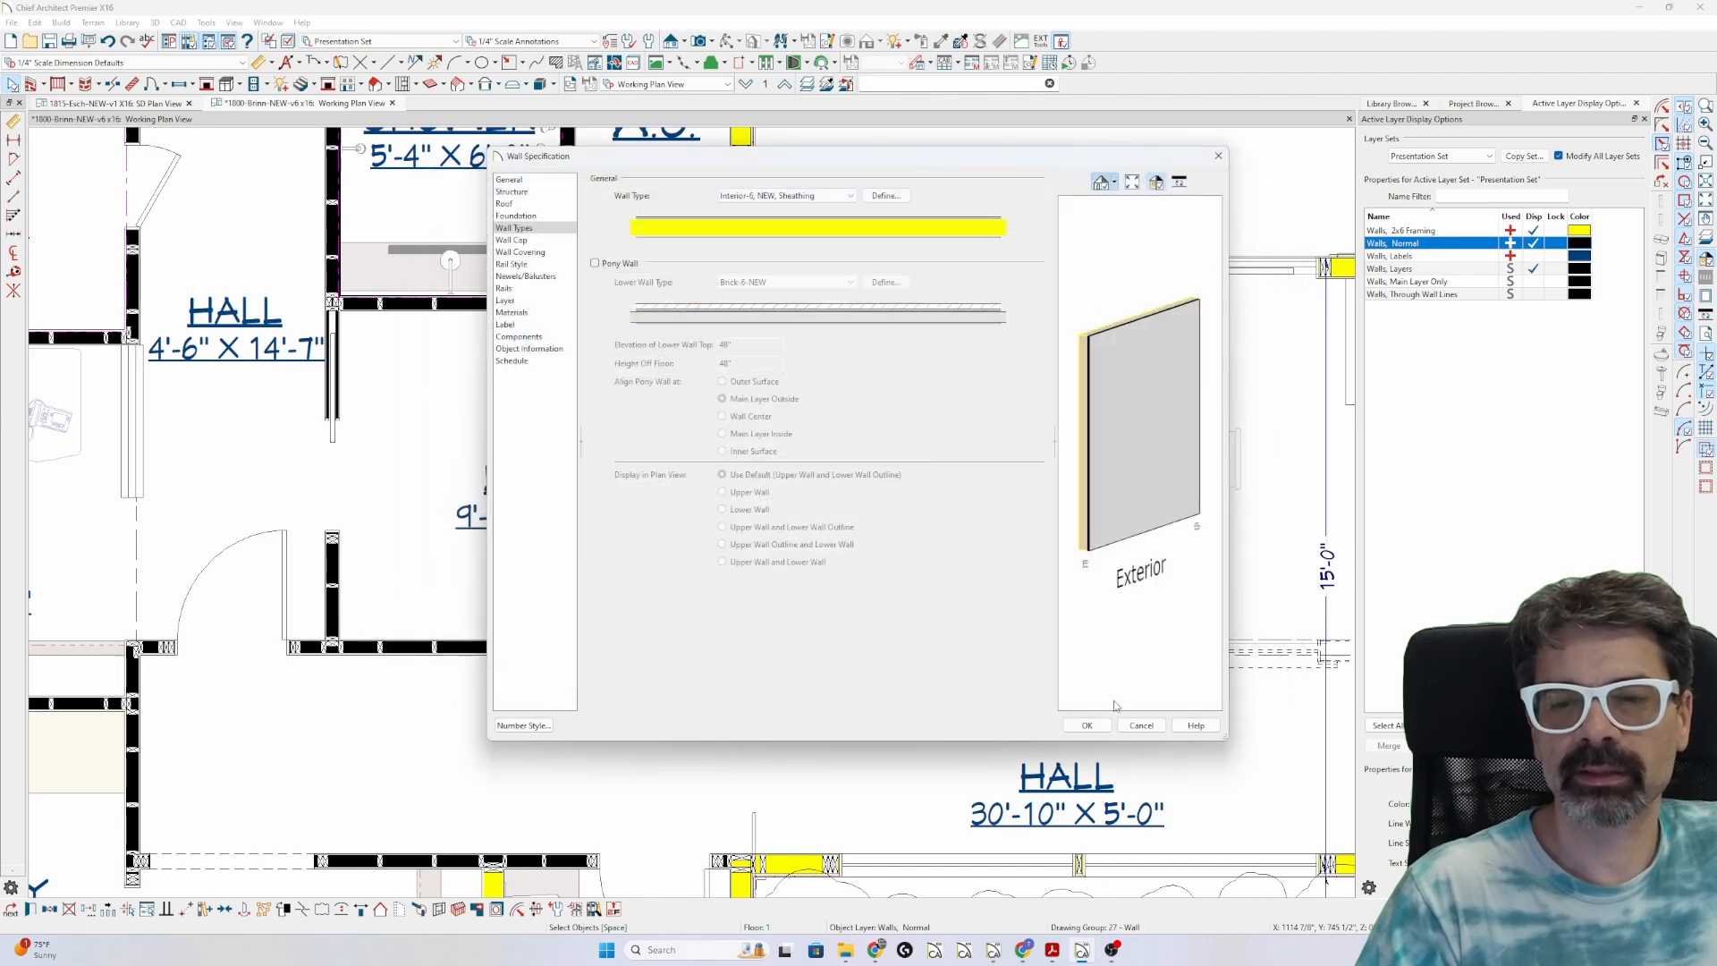
{"action": "left_click", "coordinate": [1087, 725]}
- Set the line color of the Interior-6, NEW wall type's Fir Stud layer to black, starting from the wall between the W.C. and W.I.C
{"action": "left_click", "coordinate": [657, 309]}
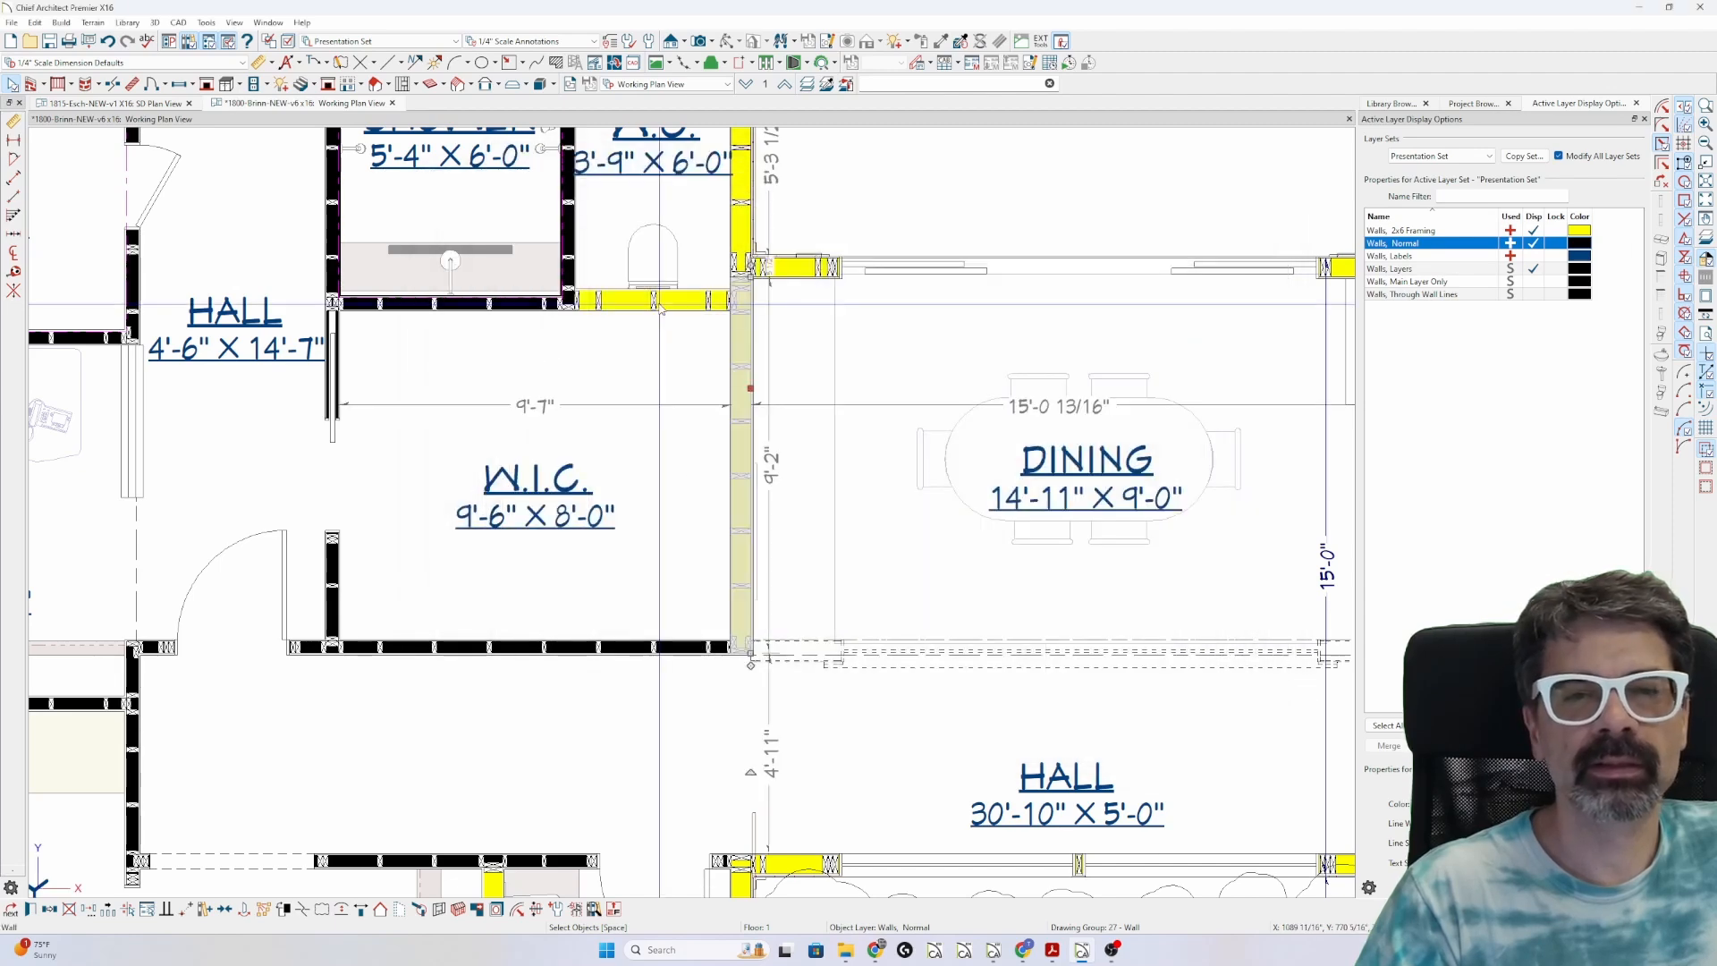
{"action": "double_click", "coordinate": [660, 309]}
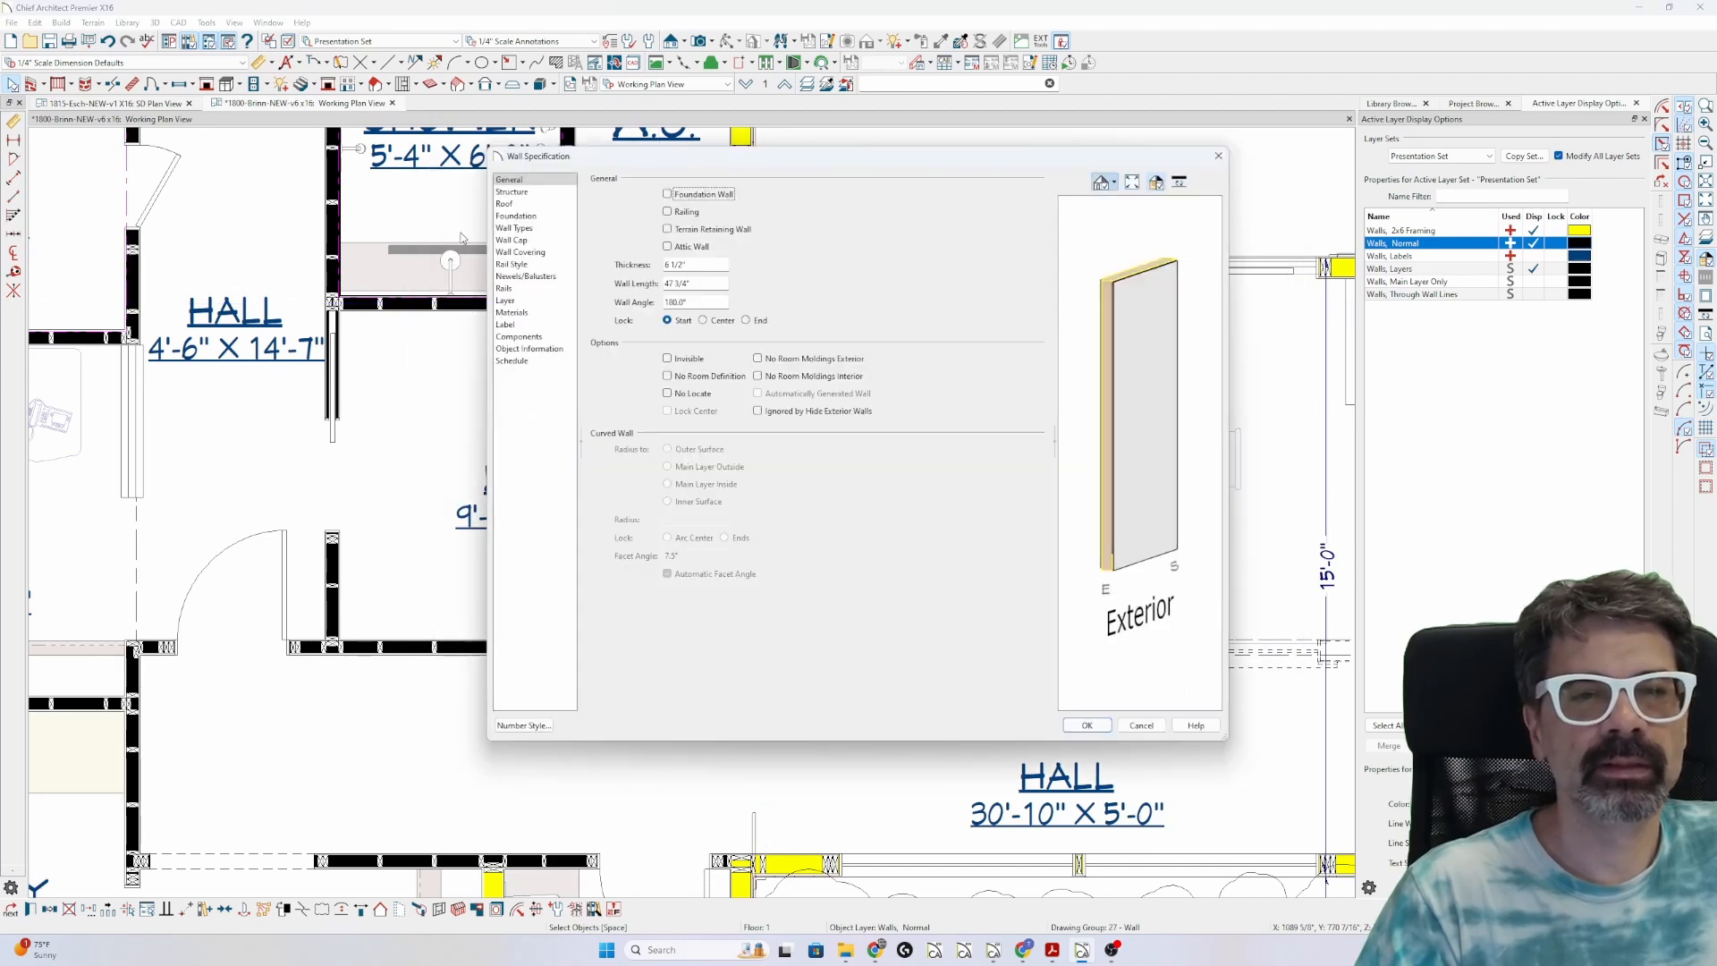
{"action": "left_click", "coordinate": [514, 228]}
{"action": "left_click", "coordinate": [886, 195]}
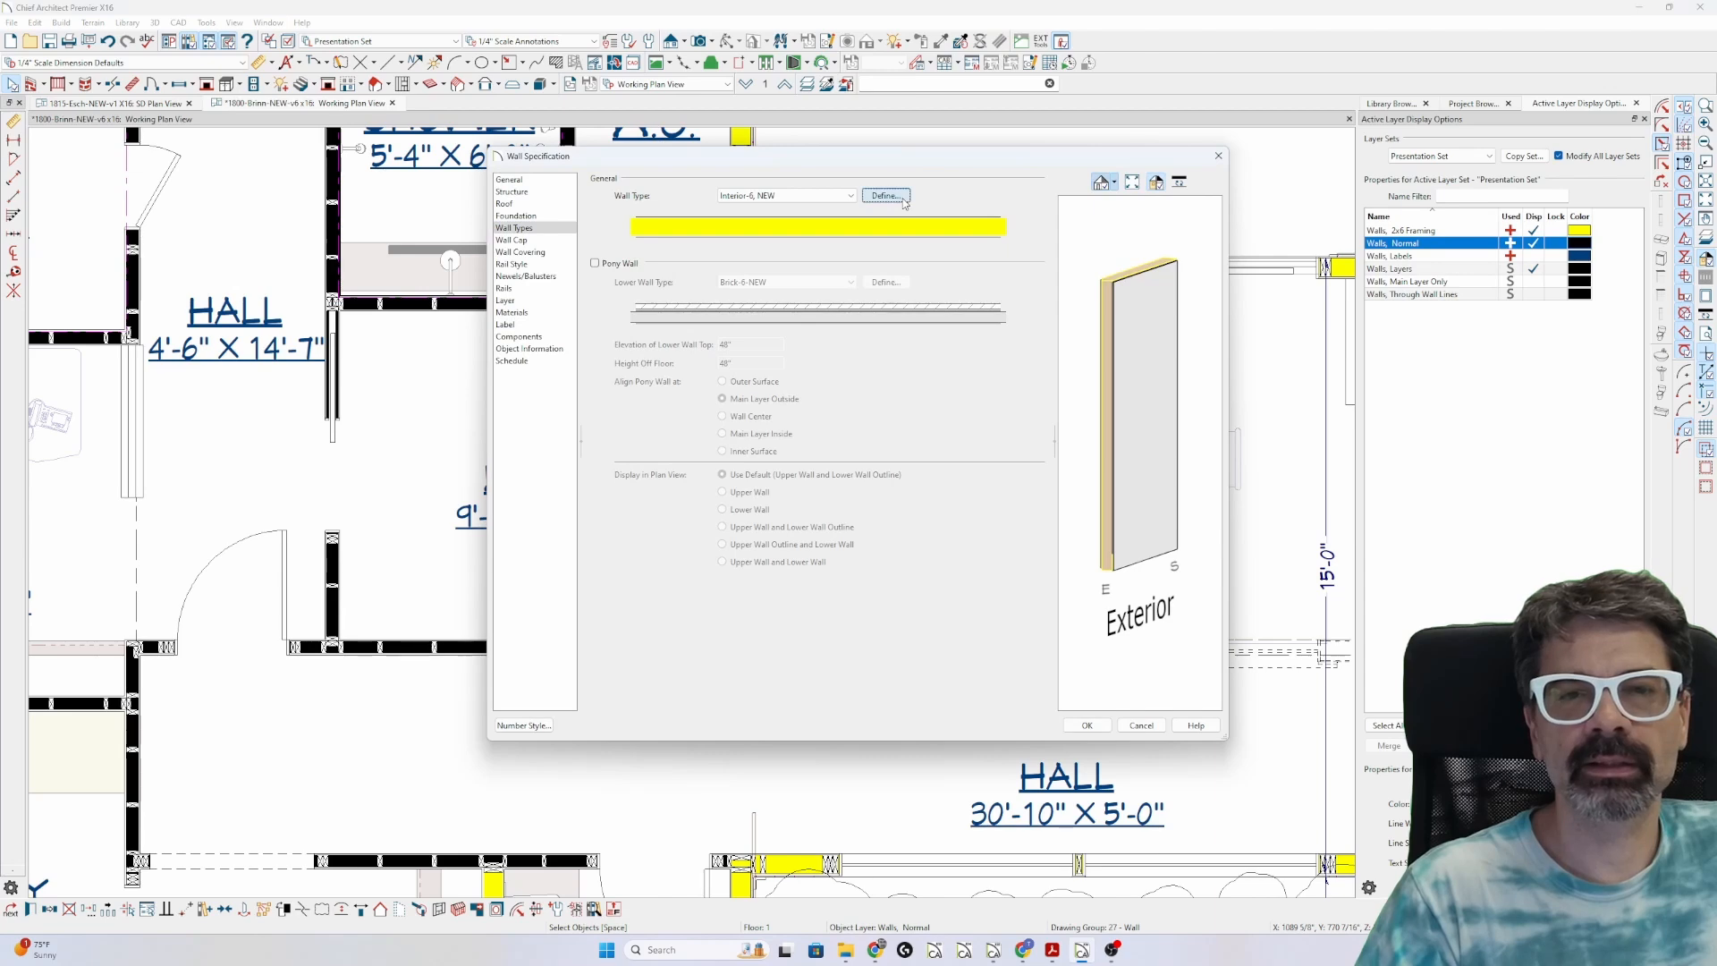
{"action": "left_click", "coordinate": [474, 312]}
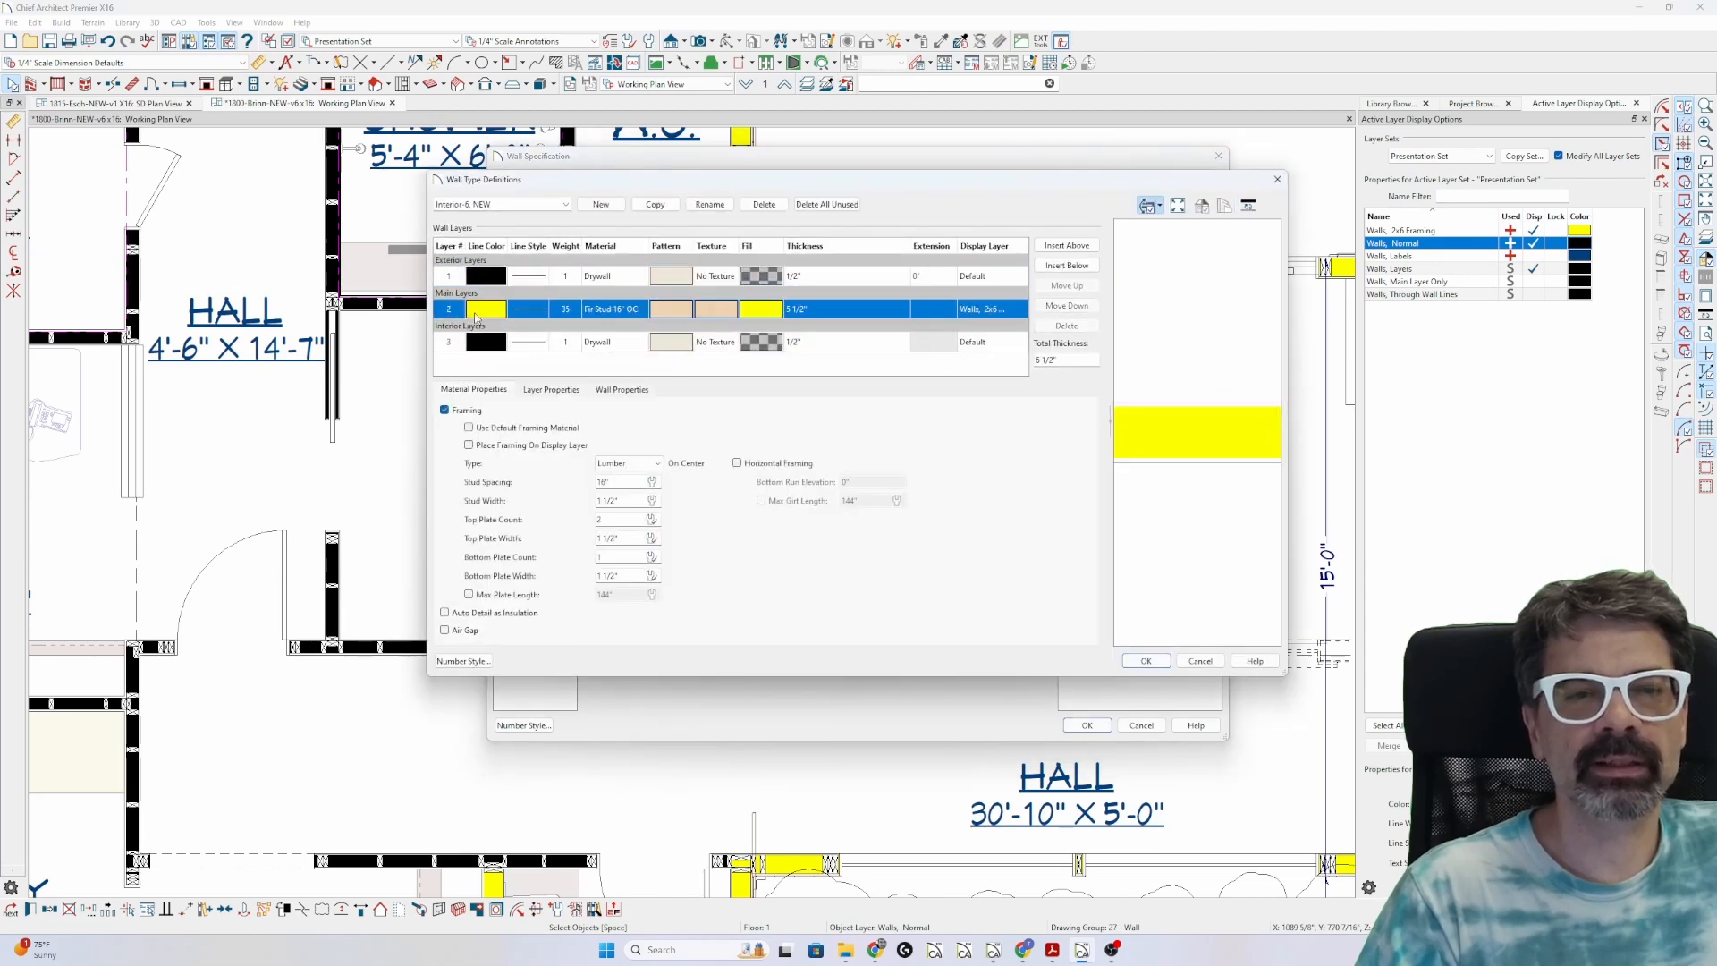
{"action": "double_click", "coordinate": [493, 313]}
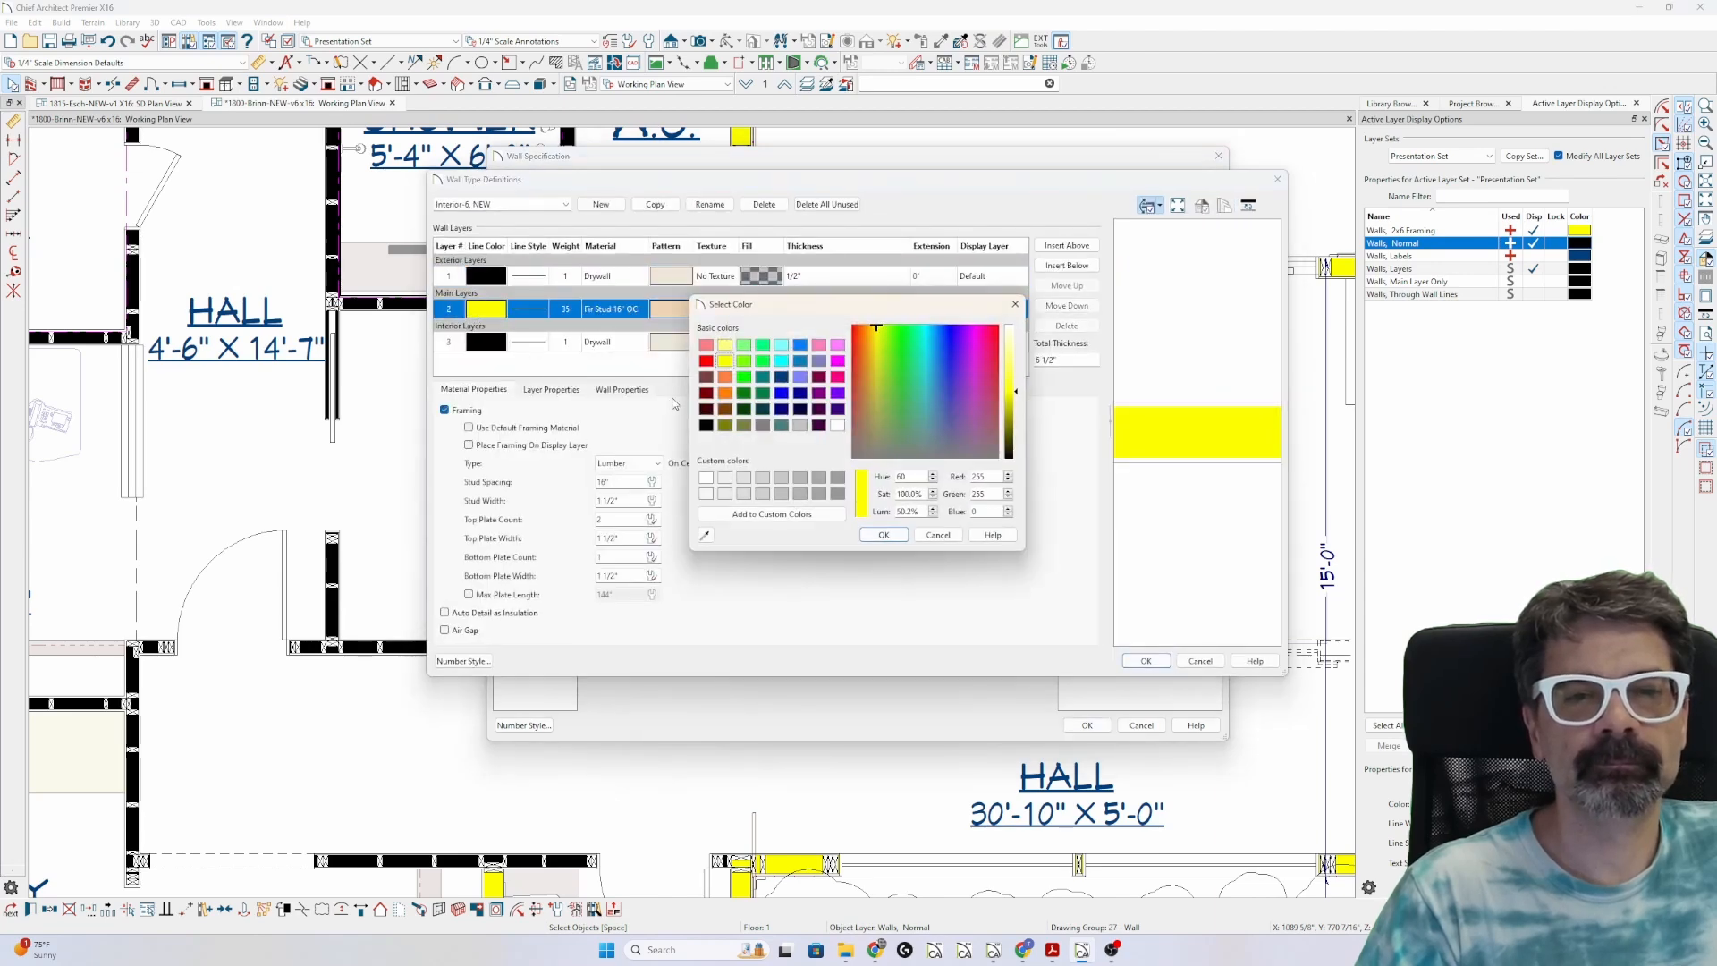
{"action": "left_click", "coordinate": [706, 425]}
{"action": "key", "text": "Return"}
{"action": "key", "text": "Return"}
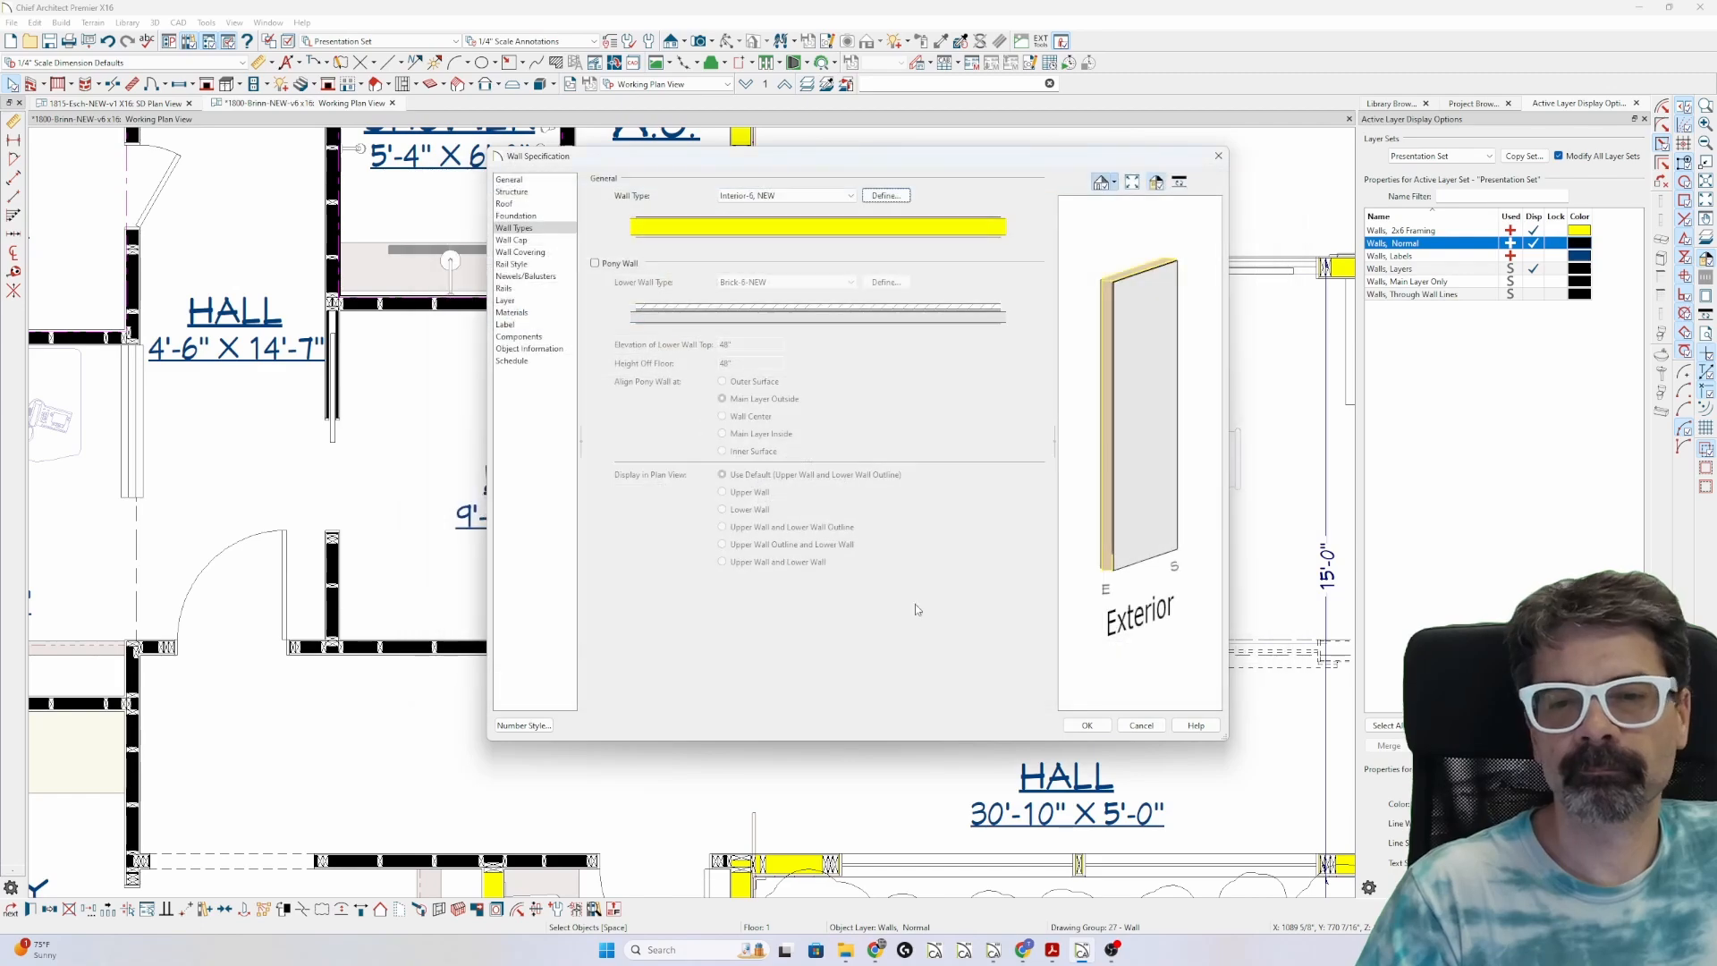
{"action": "left_click", "coordinate": [1091, 723]}
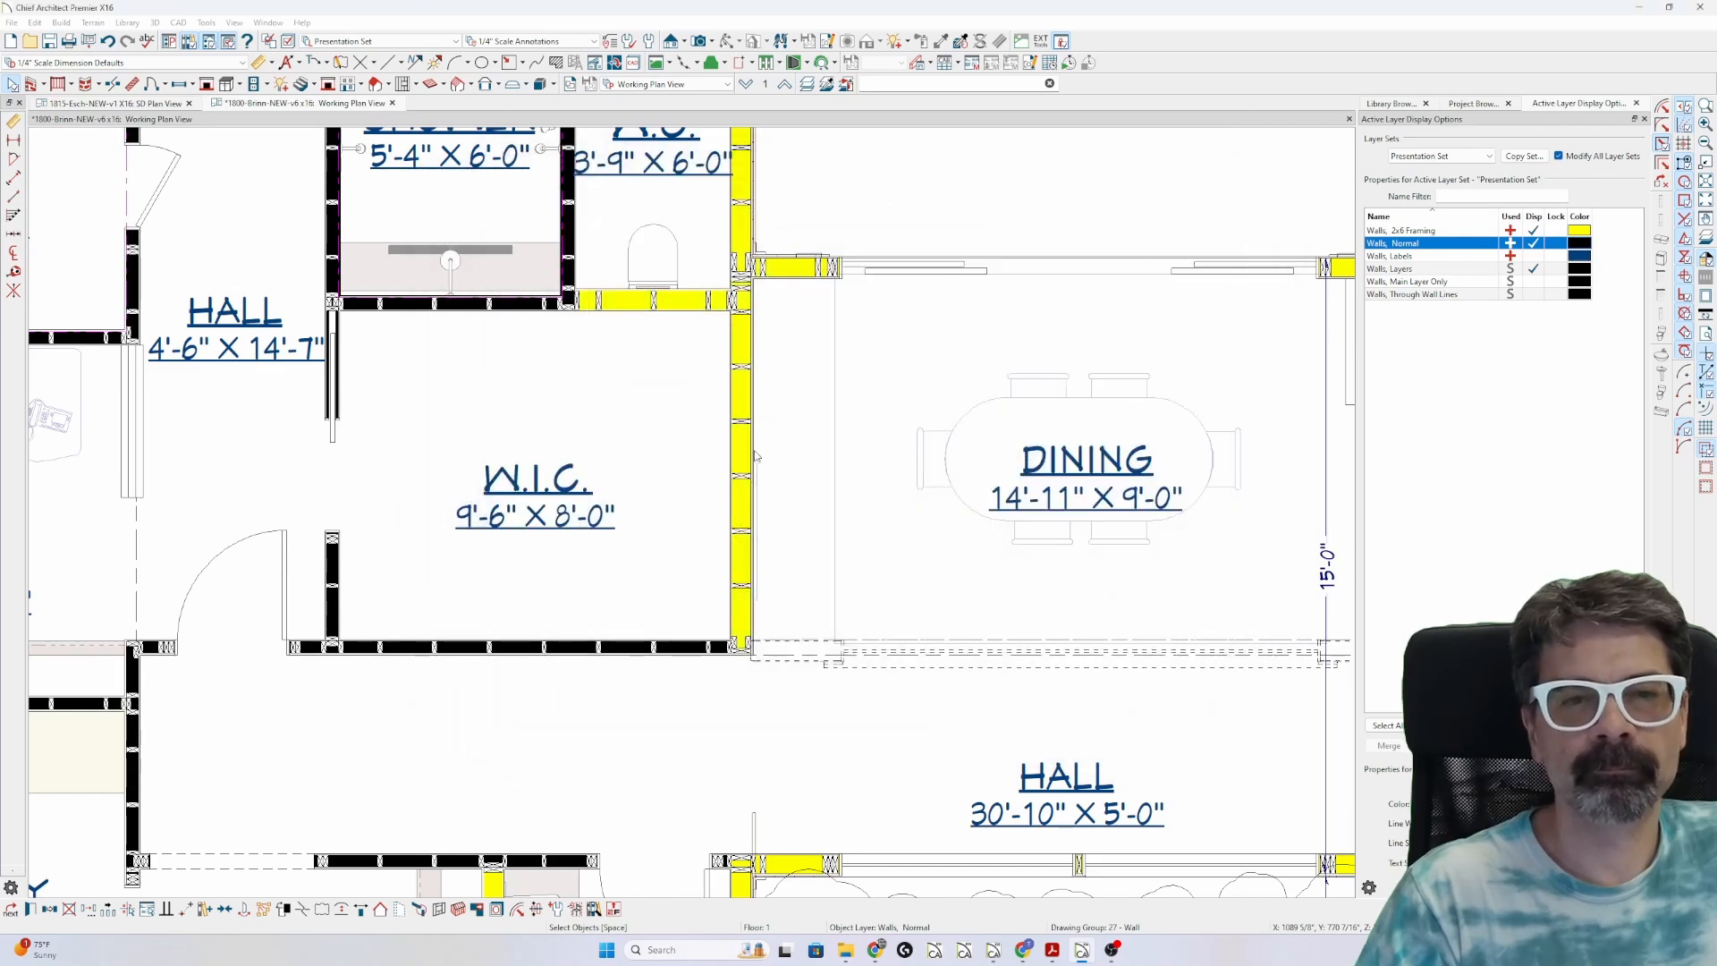
- Check the wall fills across the floor plan in CD Plan3 View and return to Working Plan View
{"action": "left_click", "coordinate": [542, 413]}
{"action": "scroll", "coordinate": [541, 413], "scroll_direction": "down", "scroll_amount": 5}
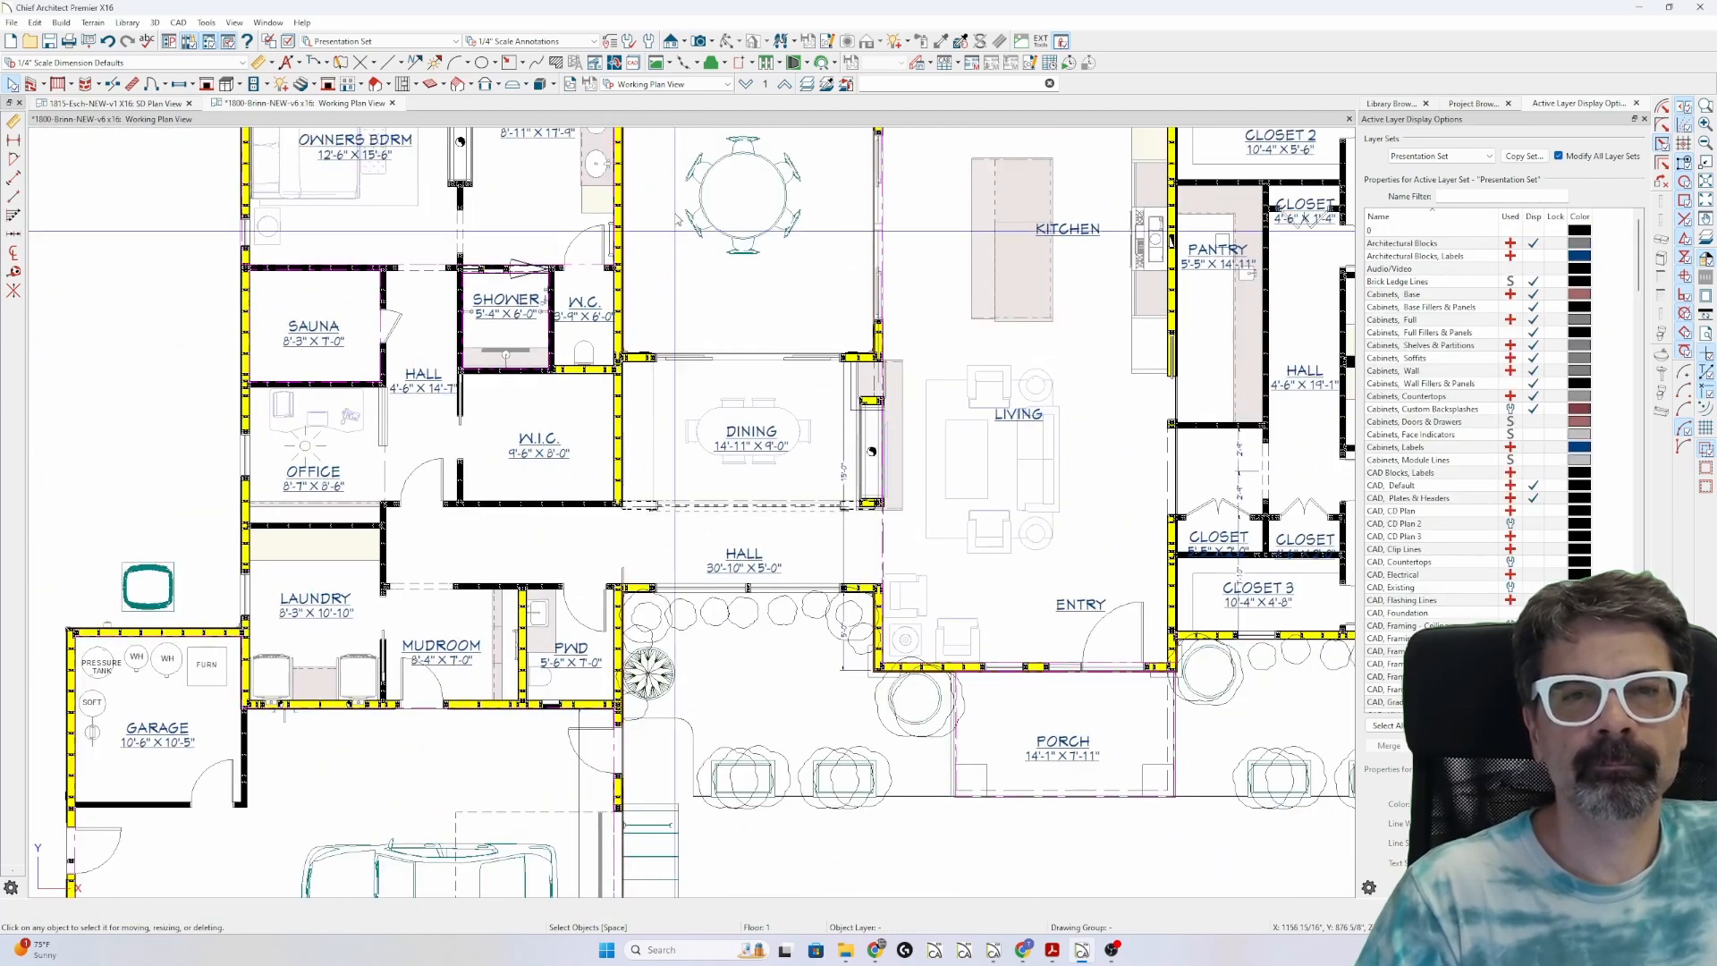
{"action": "left_click", "coordinate": [680, 85]}
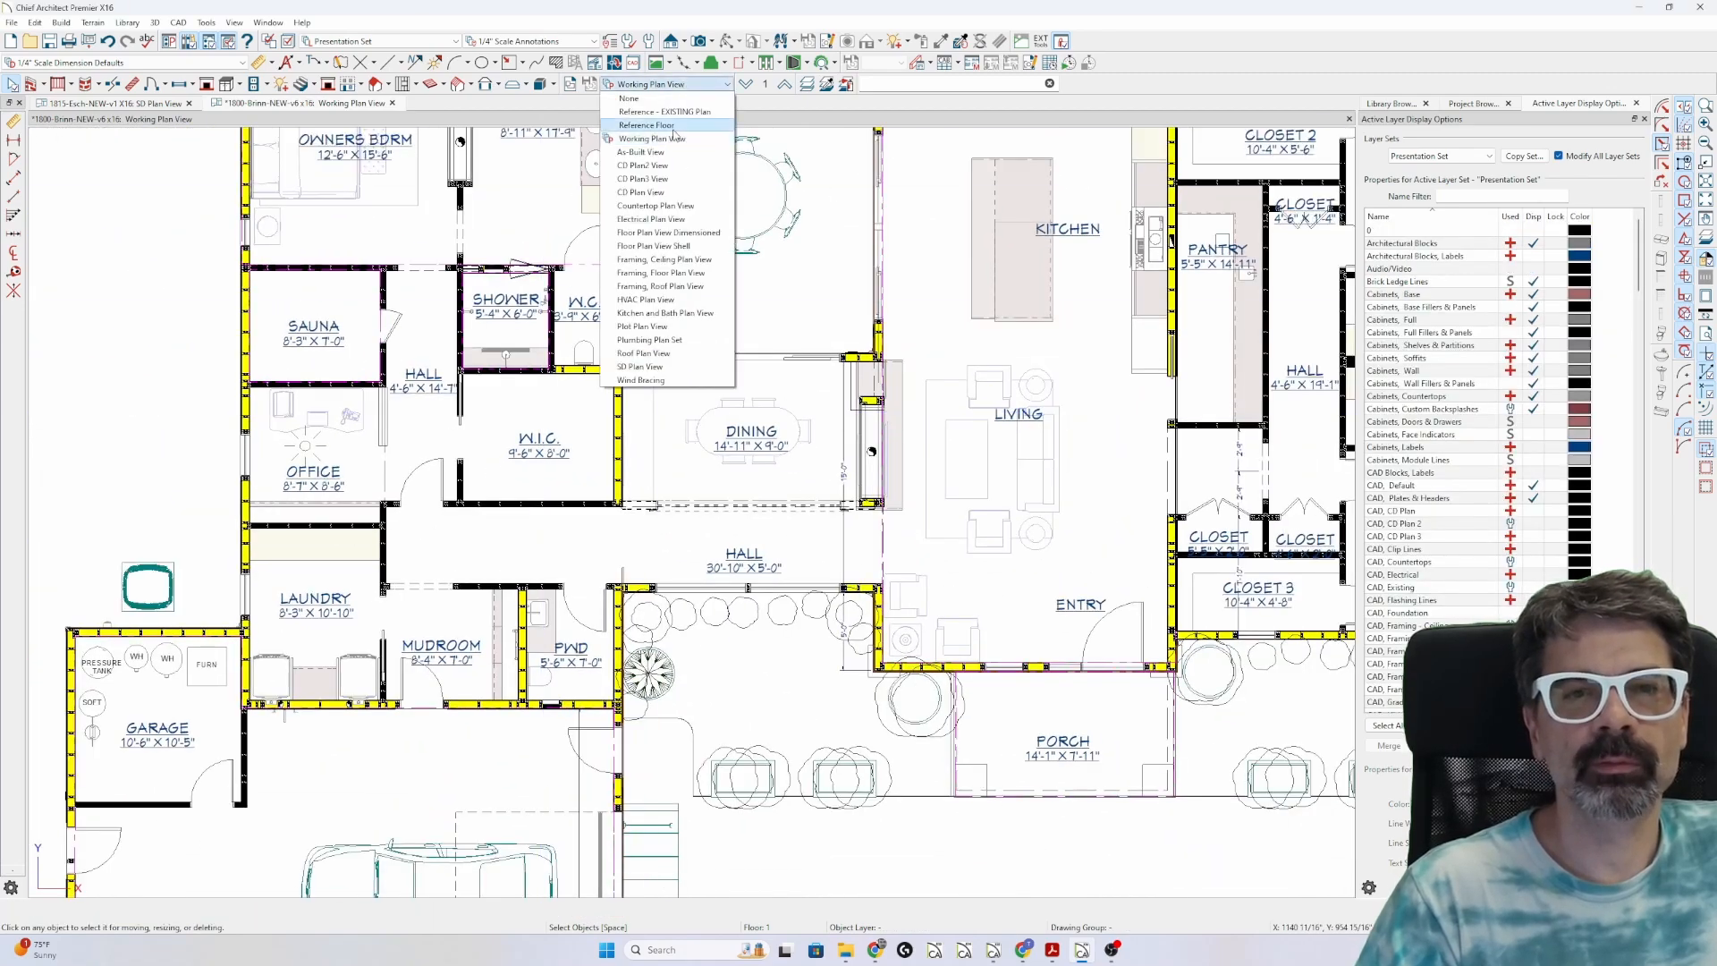
{"action": "left_click", "coordinate": [678, 179]}
{"action": "scroll", "coordinate": [554, 311], "scroll_direction": "down", "scroll_amount": 3}
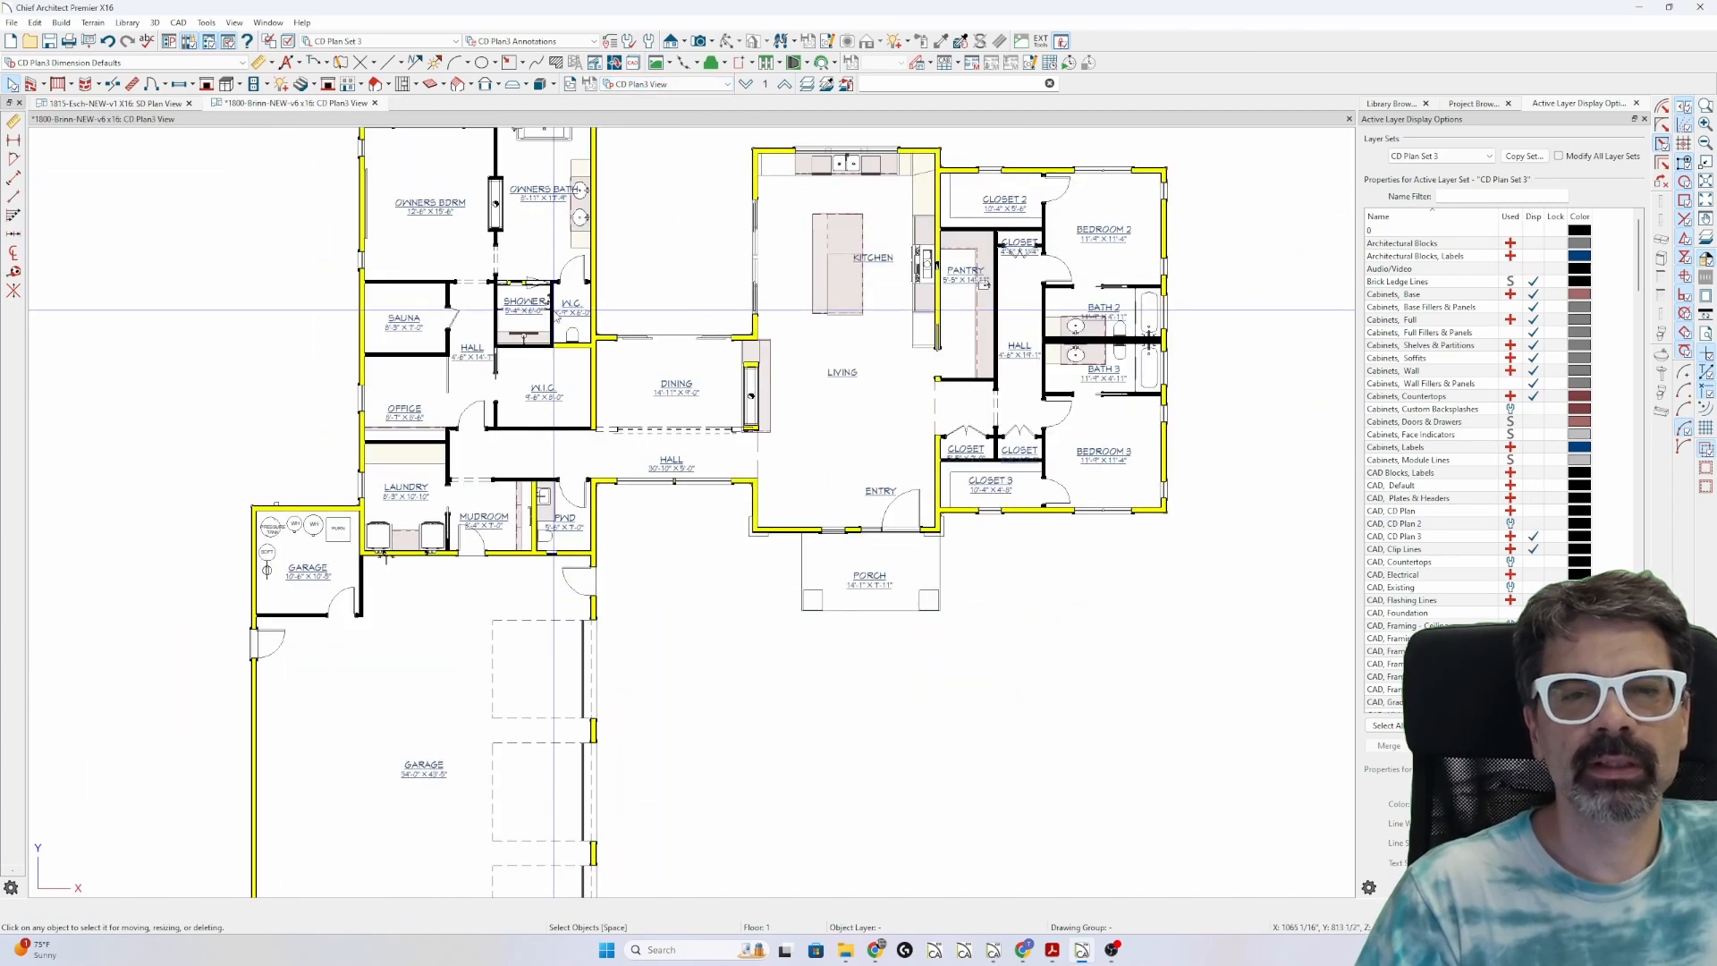
{"action": "left_click", "coordinate": [691, 85]}
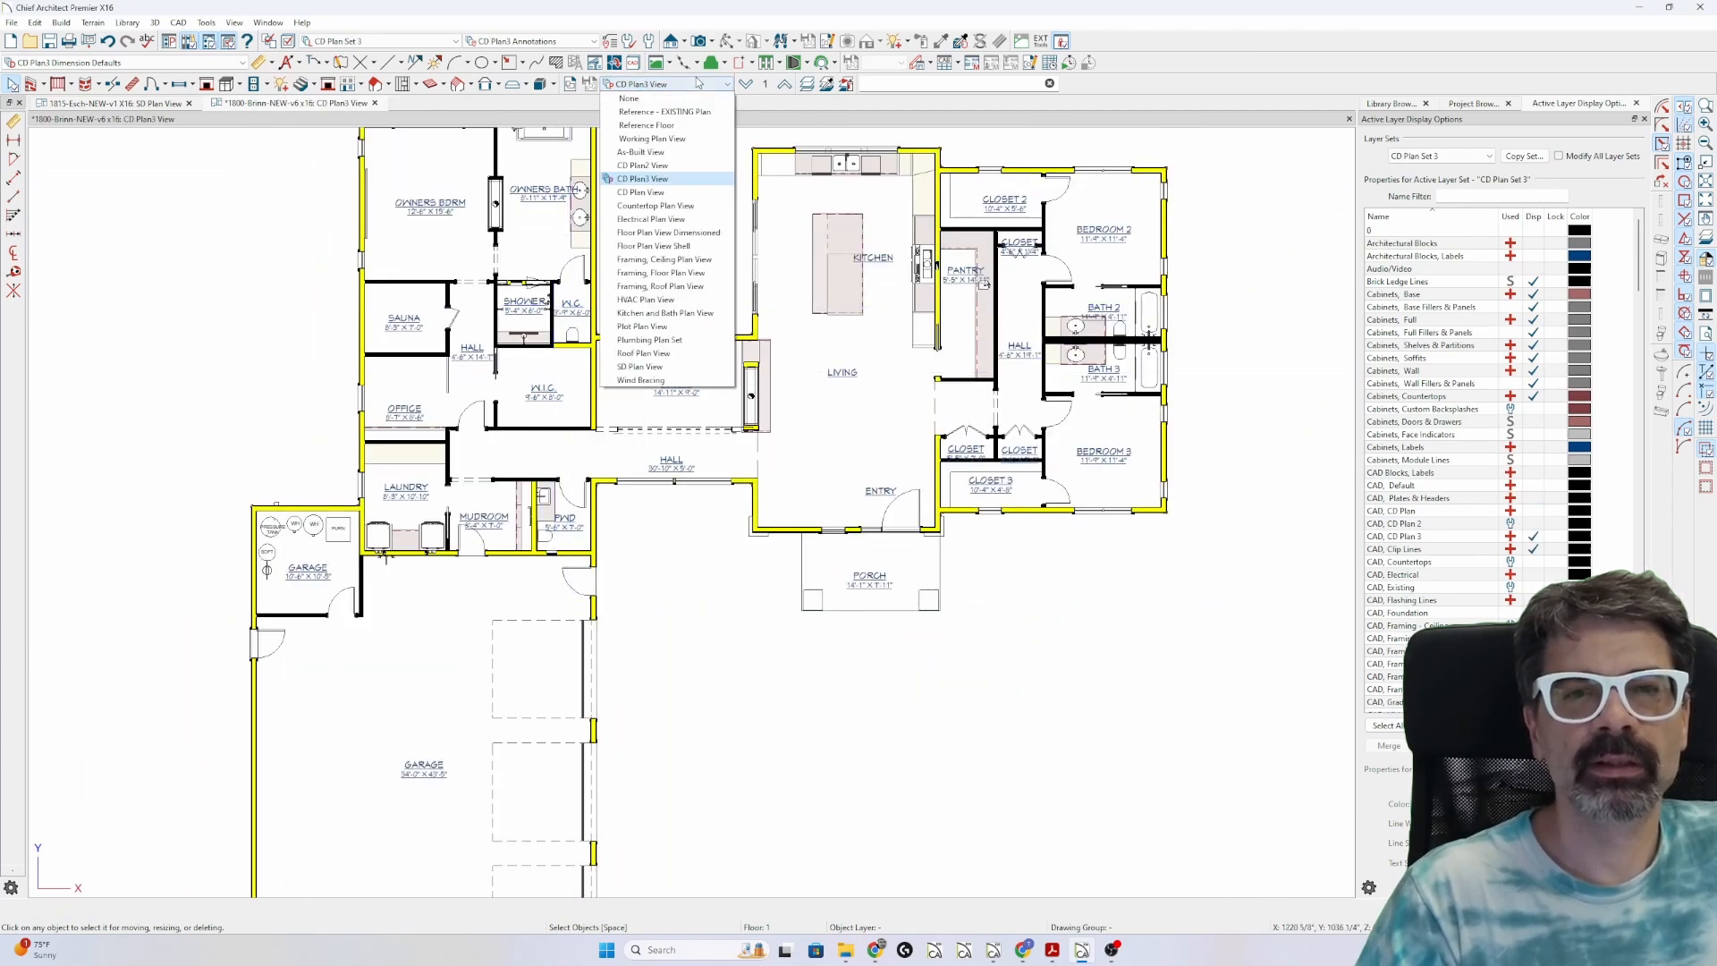
{"action": "left_click", "coordinate": [693, 141]}
{"action": "scroll", "coordinate": [514, 353], "scroll_direction": "up", "scroll_amount": 5}
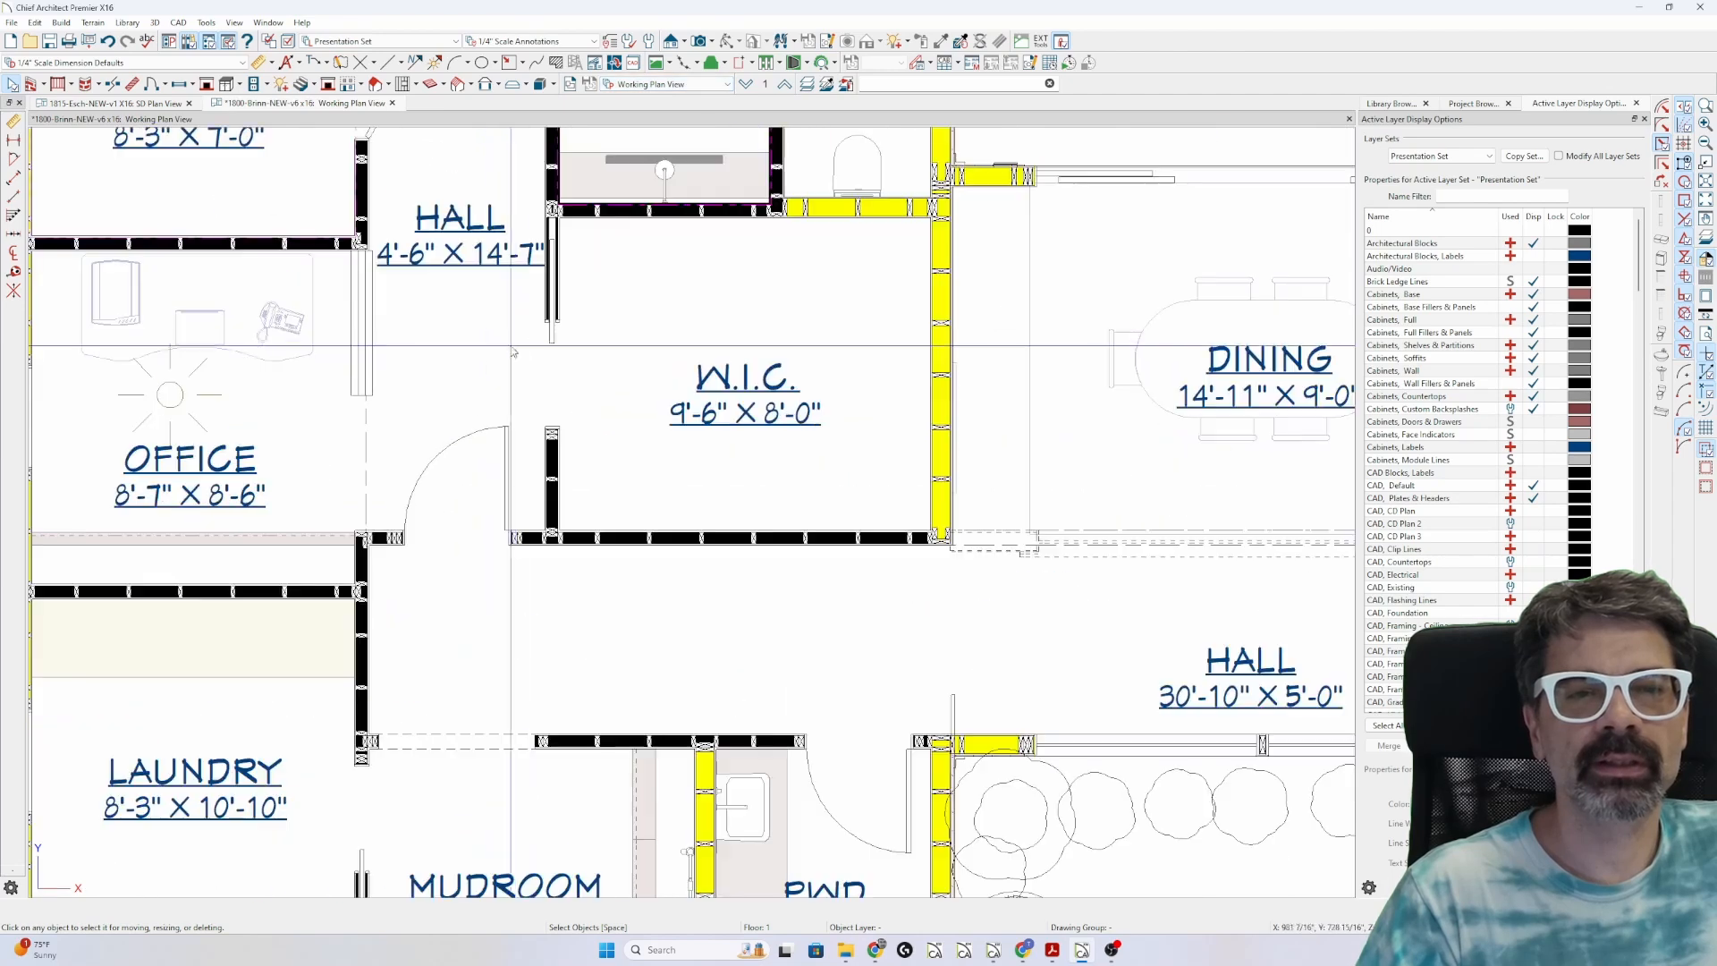
- With Modify All Layer Sets enabled, set the "Walls, 2x4 Framing" layer color to the dark blue sampled from the "Walls, Labels" layer
{"action": "left_click", "coordinate": [667, 209]}
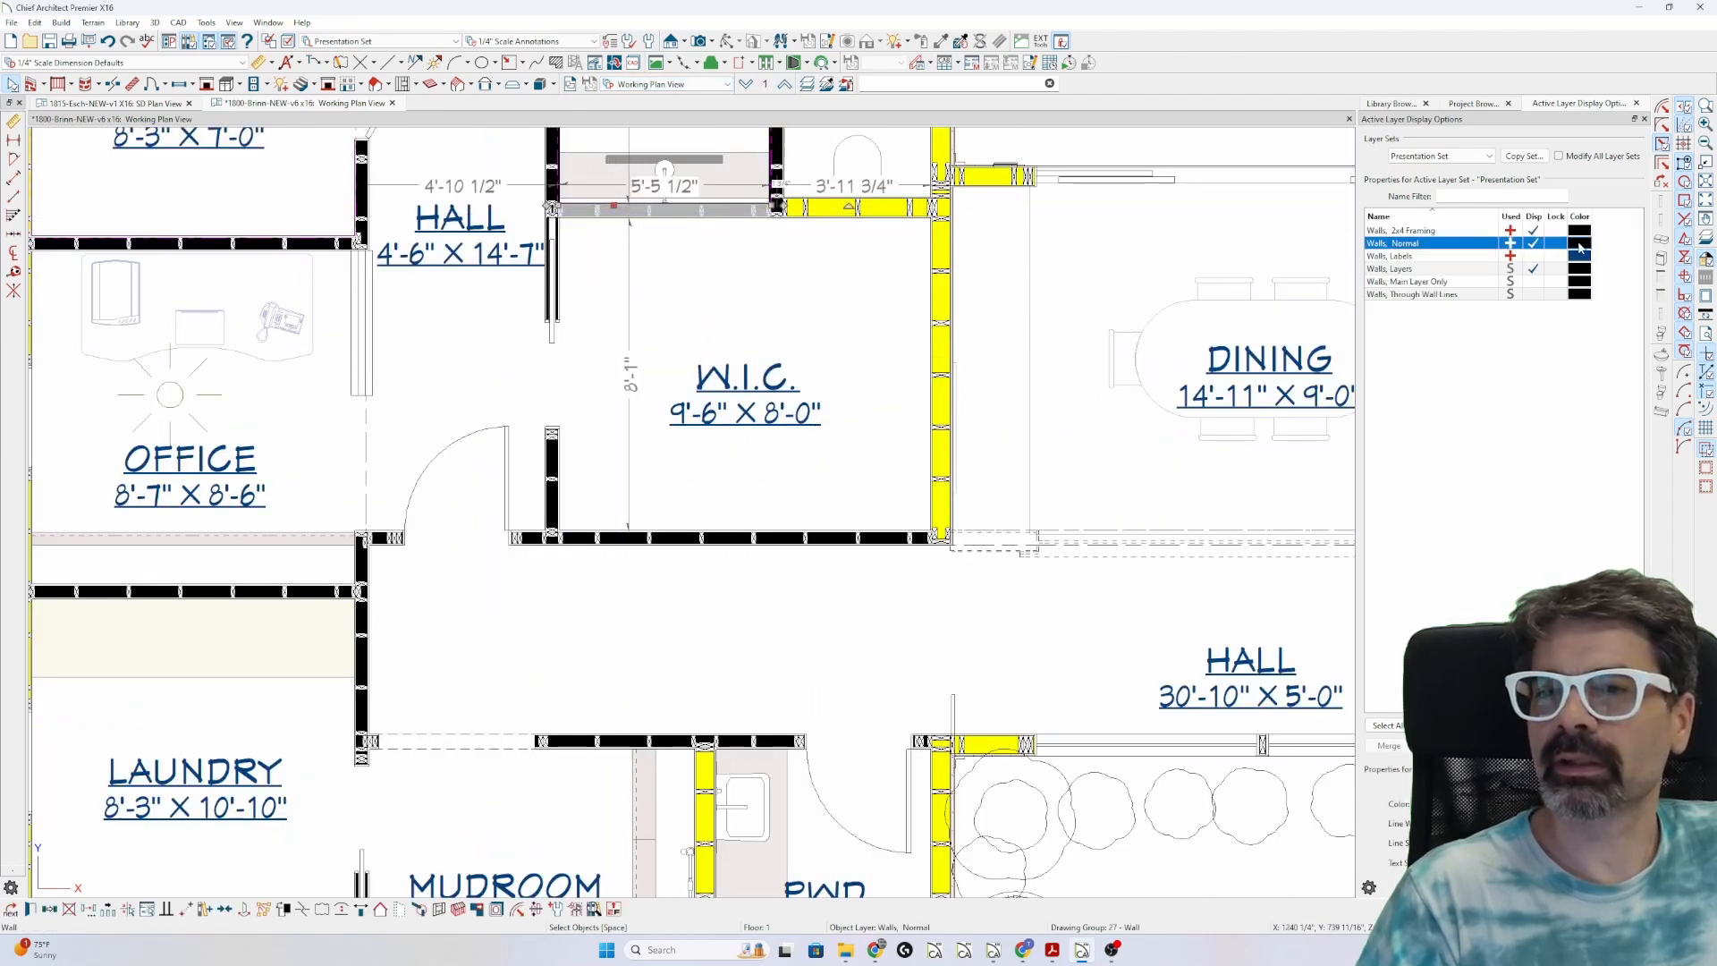
{"action": "left_click", "coordinate": [1604, 158]}
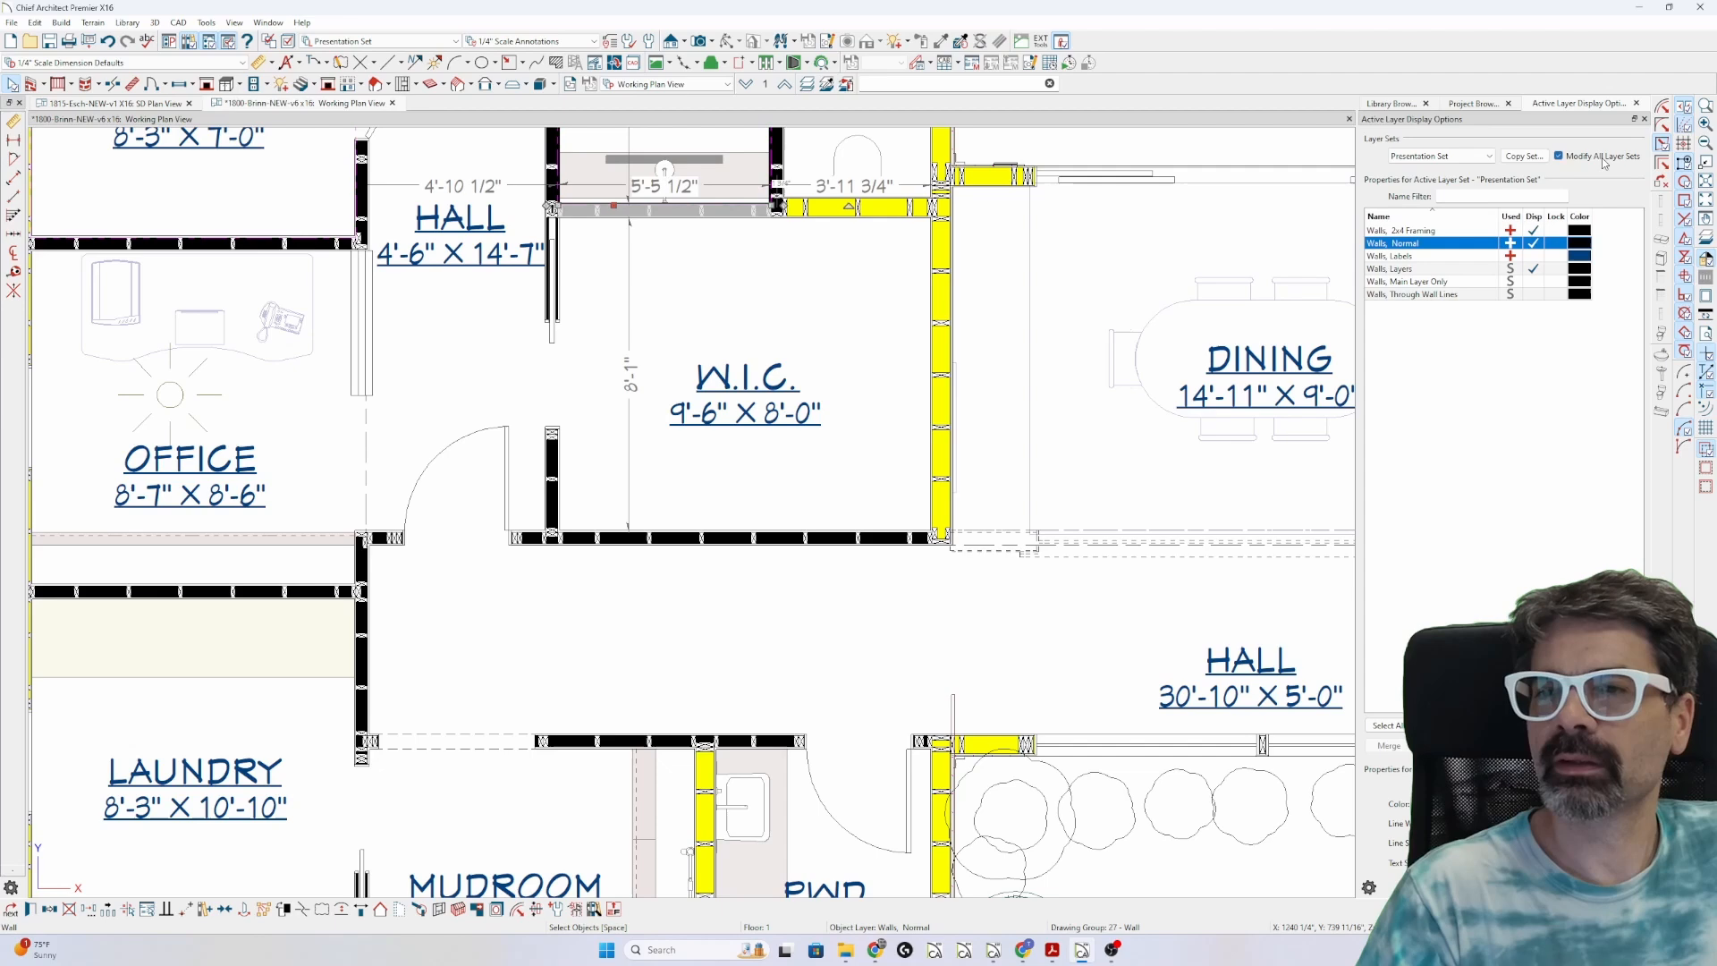
{"action": "left_click", "coordinate": [1577, 244]}
{"action": "key", "text": "Escape"}
{"action": "left_click", "coordinate": [1584, 231]}
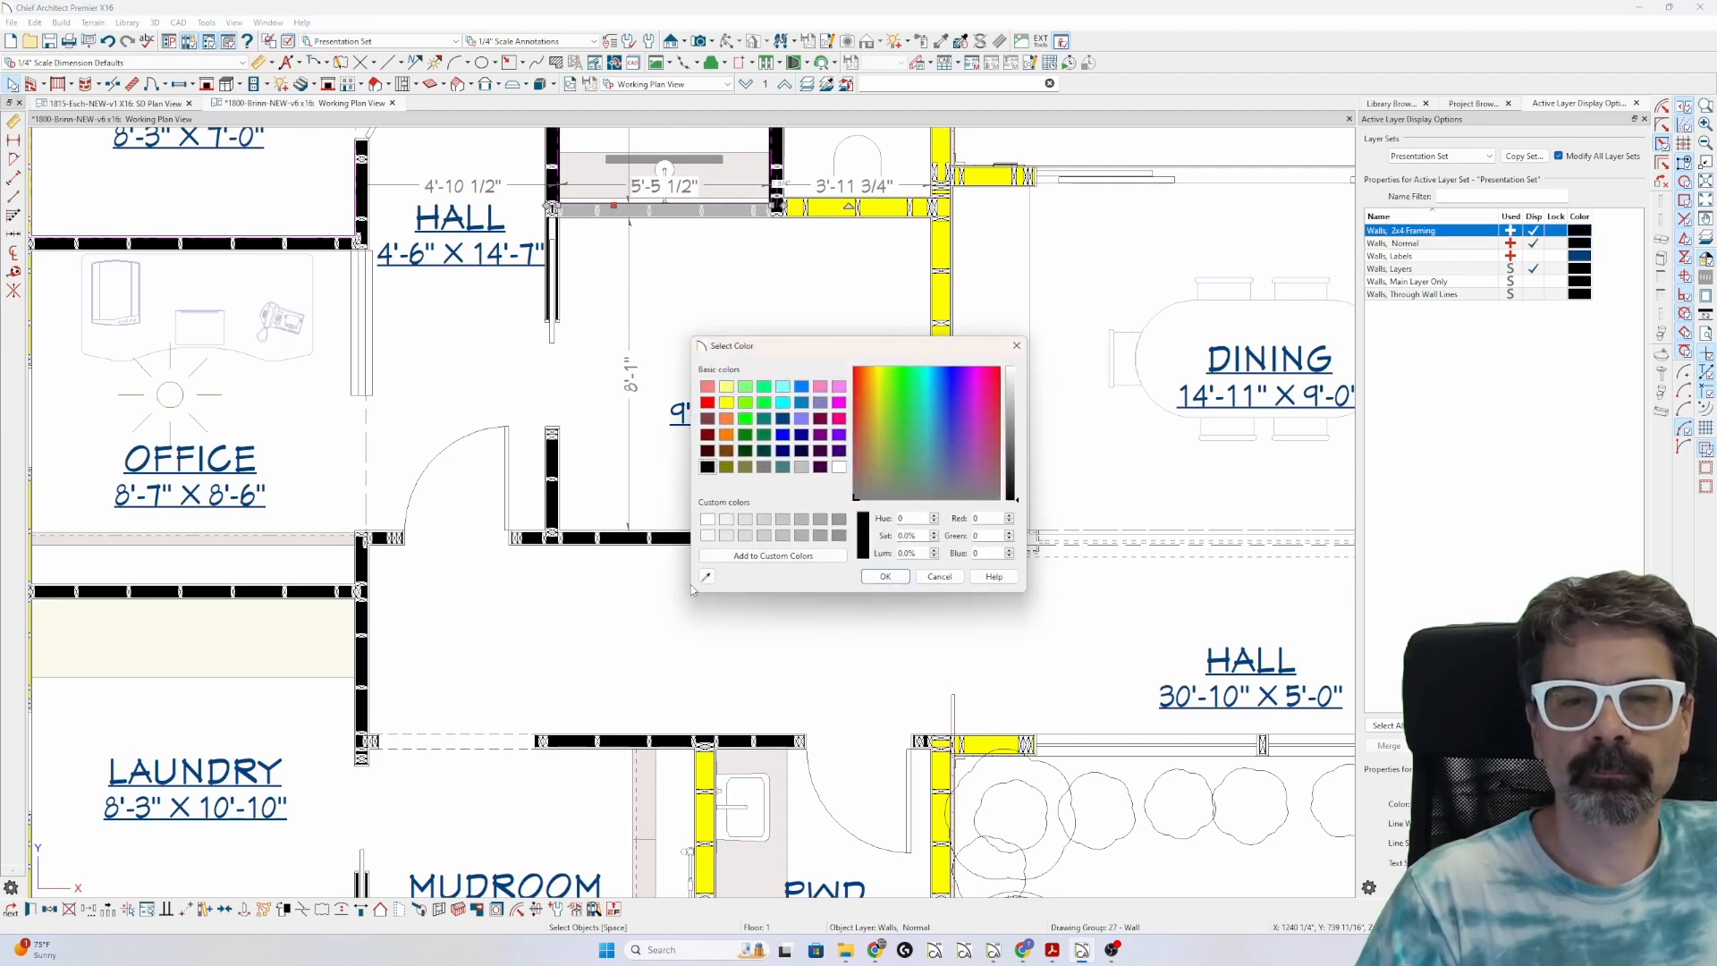
{"action": "left_click", "coordinate": [705, 577]}
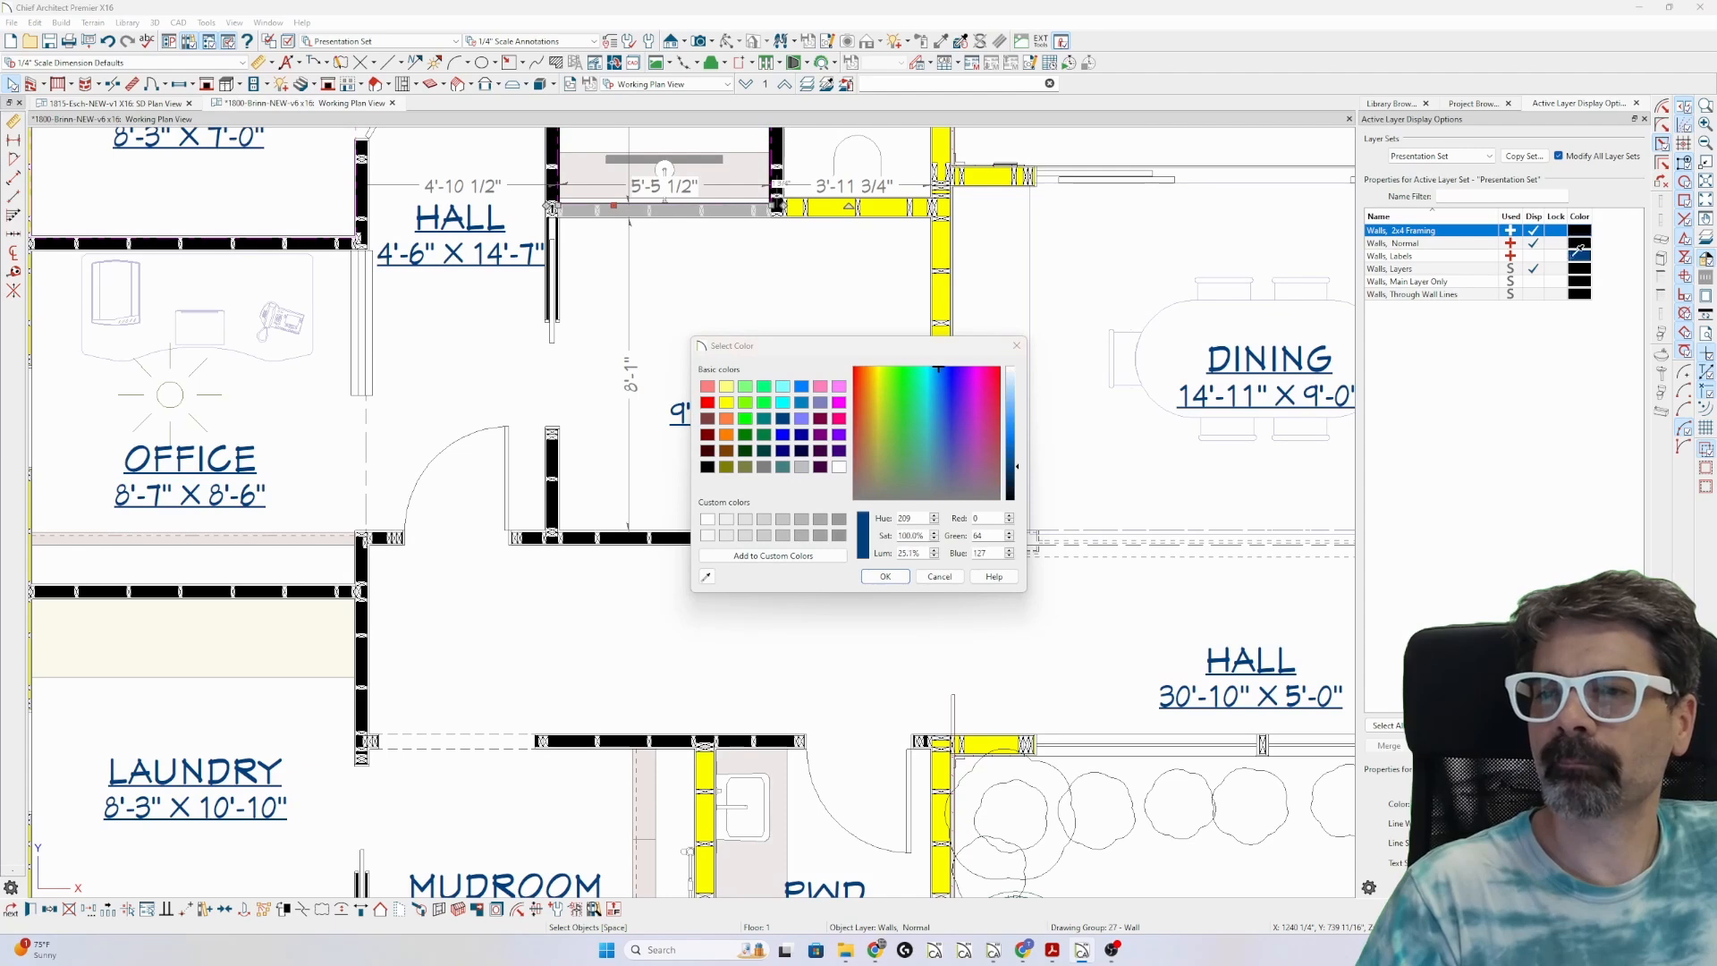
{"action": "left_click", "coordinate": [885, 577]}
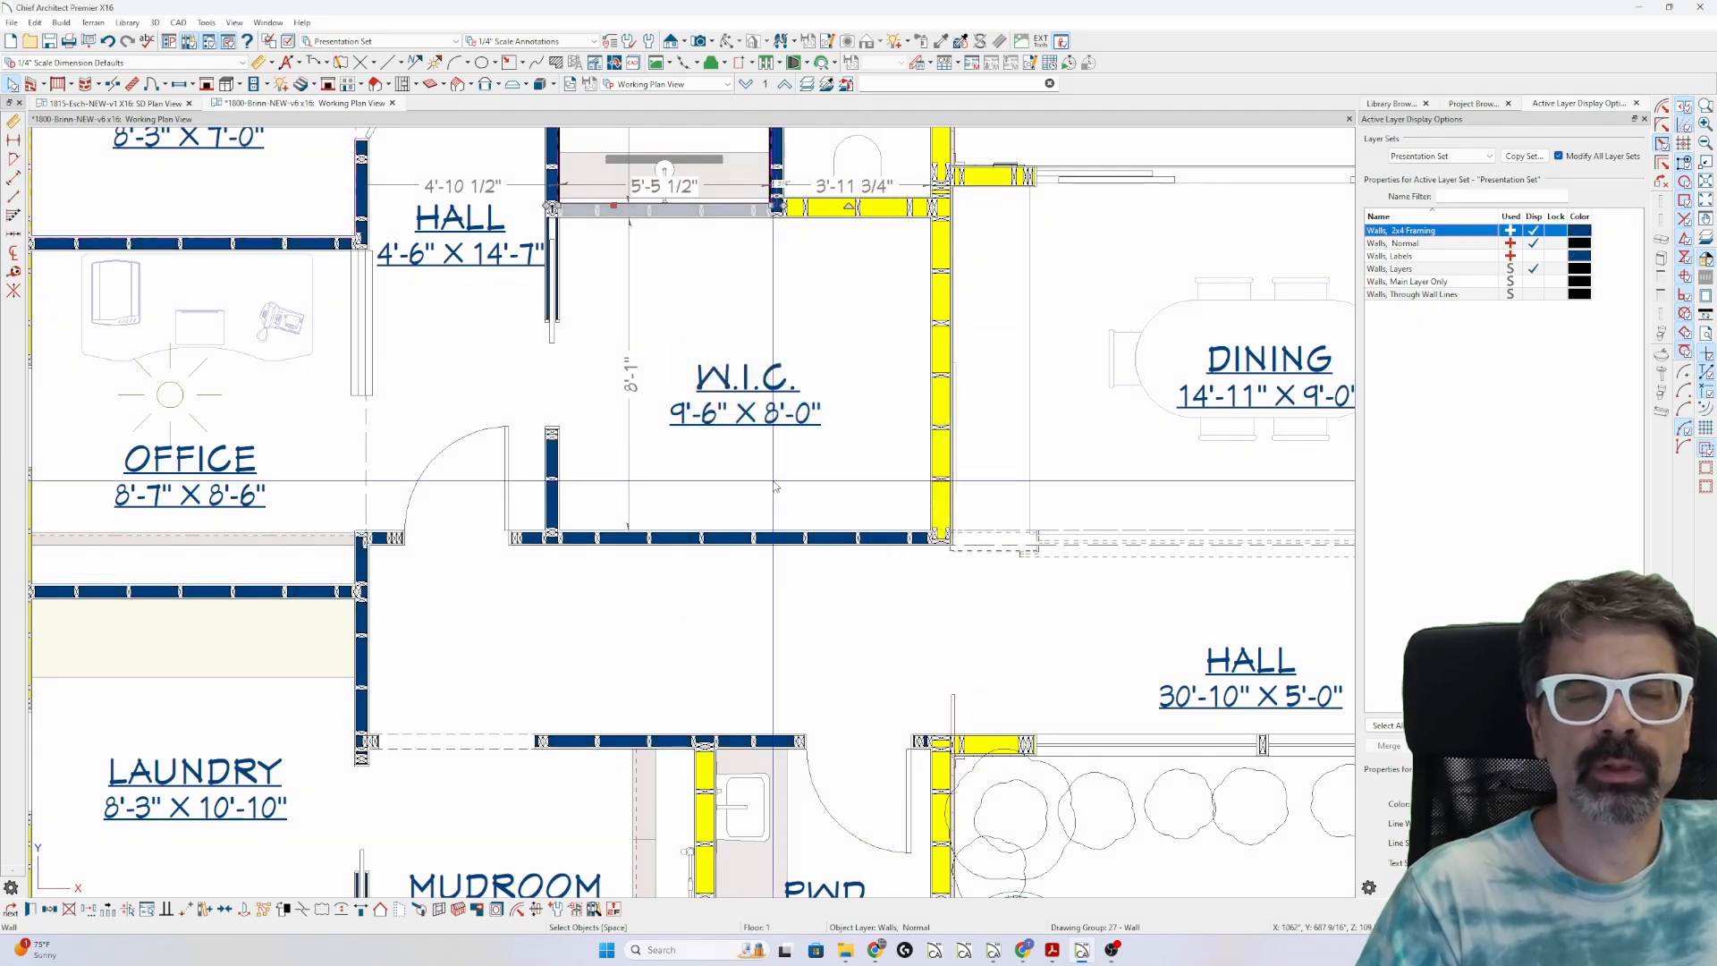
- Review the wall colors around the W.I.C. and switch to CD Plan3 View
{"action": "scroll", "coordinate": [541, 528], "scroll_direction": "down", "scroll_amount": 1}
{"action": "scroll", "coordinate": [541, 529], "scroll_direction": "down", "scroll_amount": 3}
{"action": "left_click", "coordinate": [593, 473]}
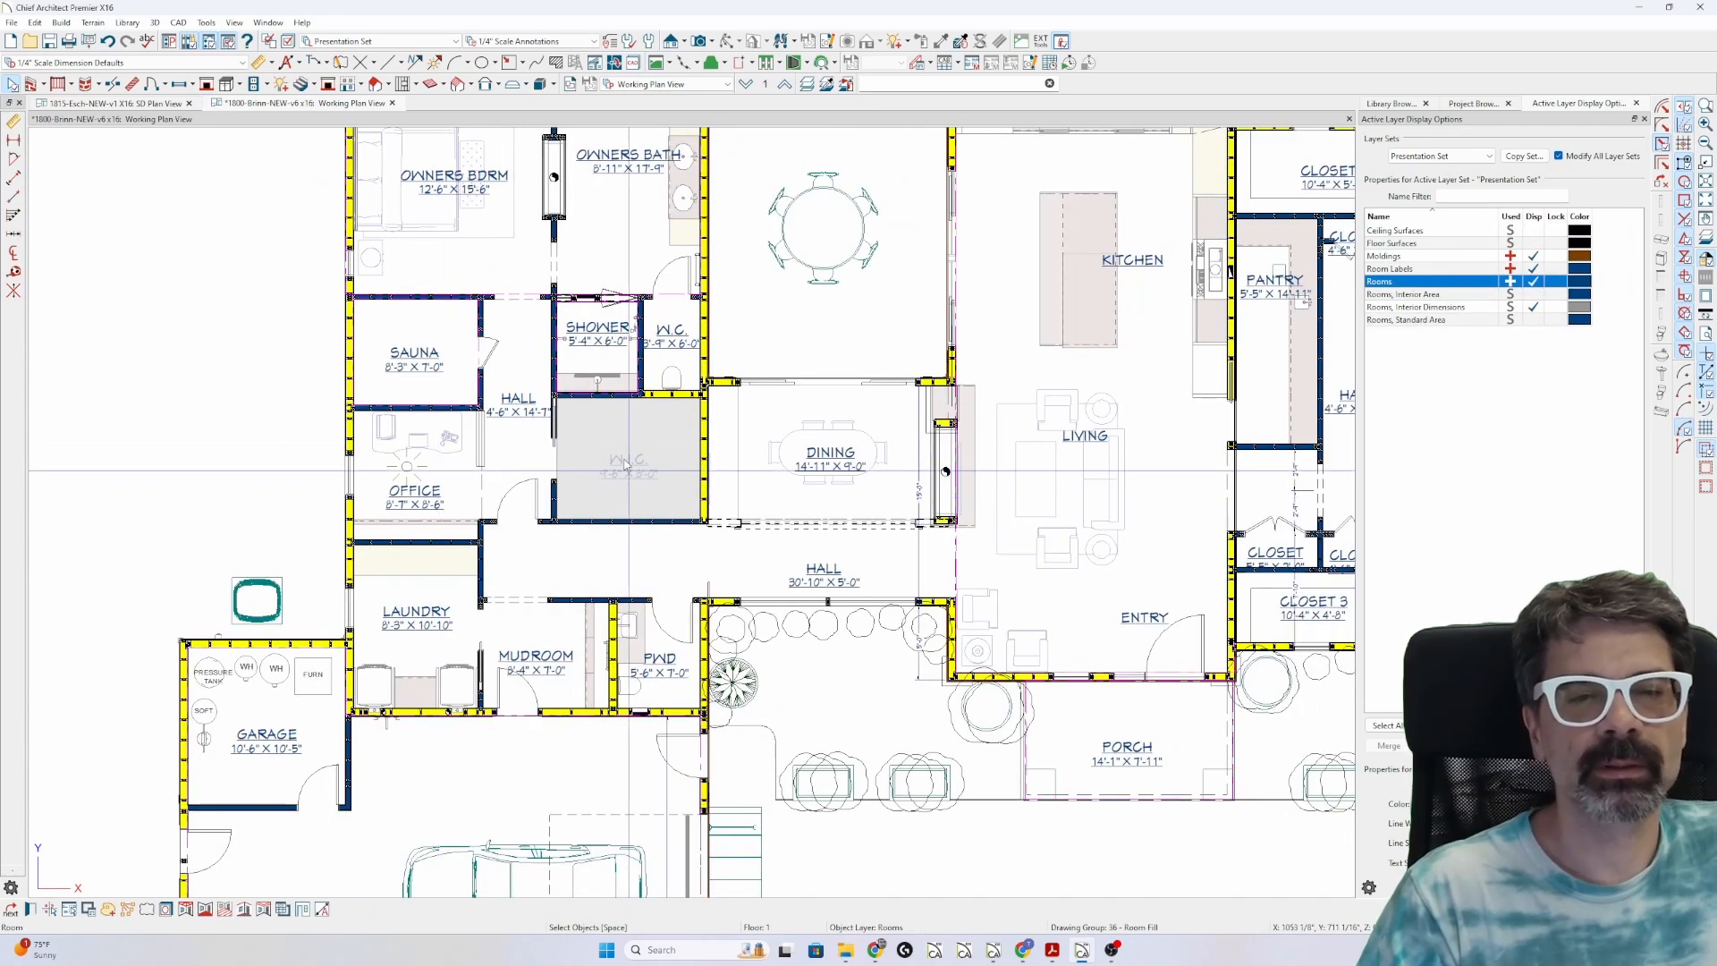
{"action": "scroll", "coordinate": [593, 472], "scroll_direction": "up", "scroll_amount": 3}
{"action": "left_click", "coordinate": [706, 84]}
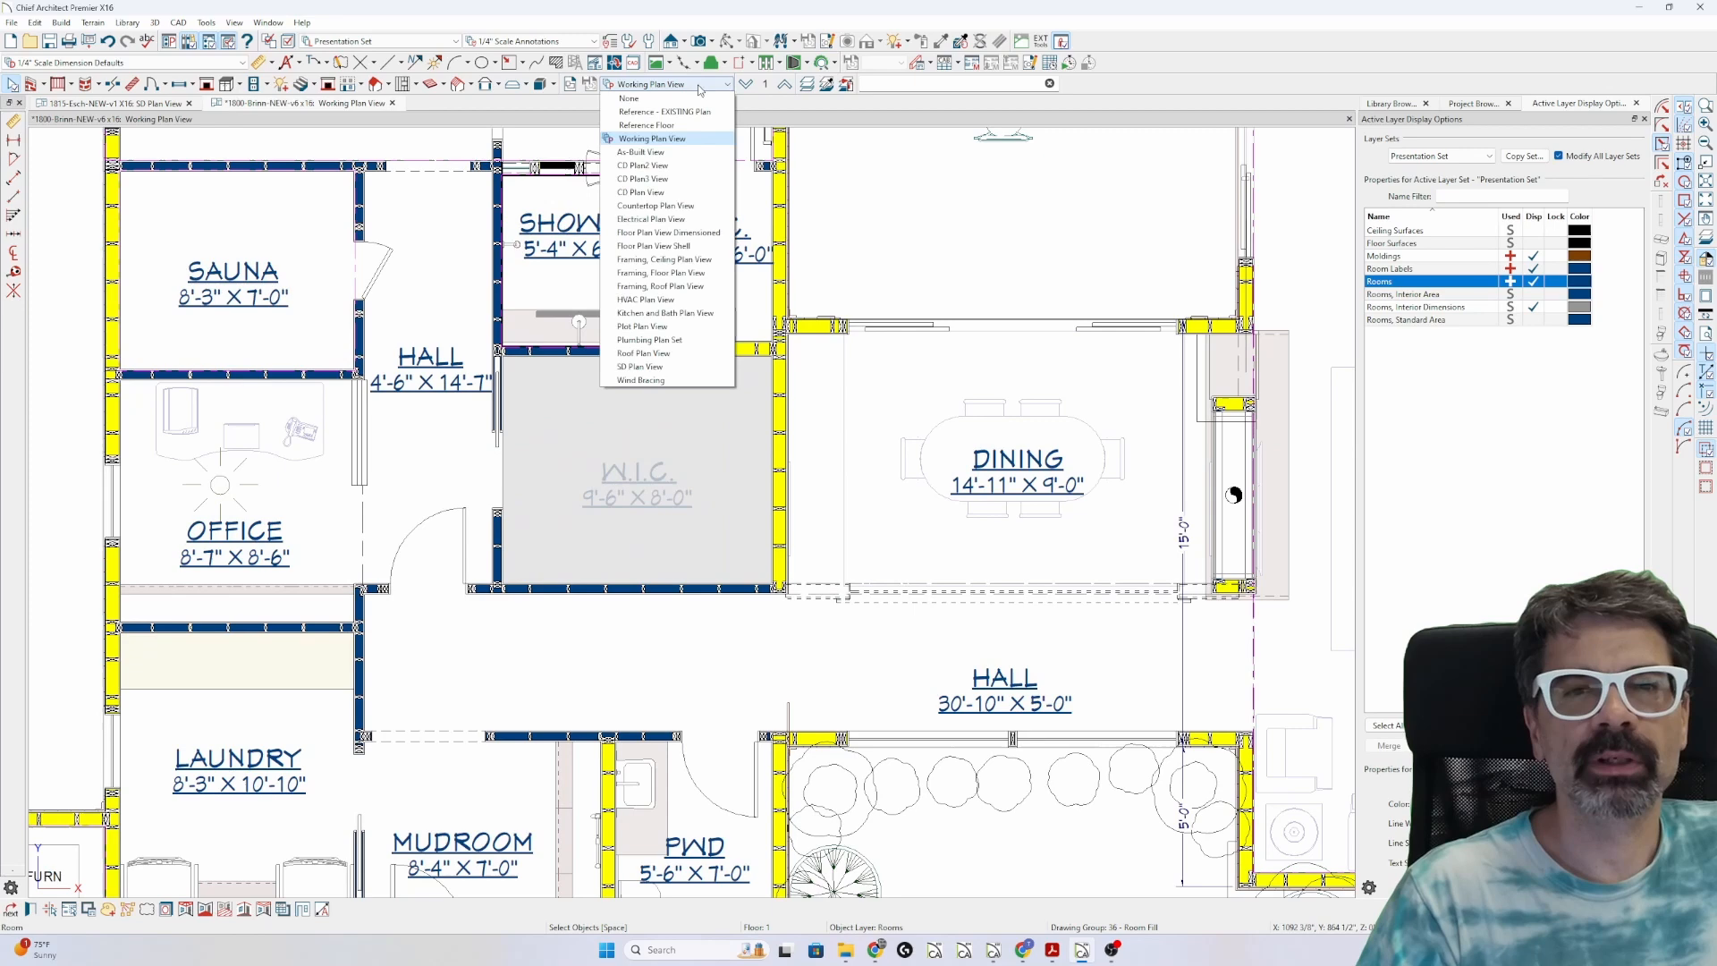
{"action": "left_click", "coordinate": [692, 179]}
- In CD Plan Set 3 only, set the "Walls, 2x6 Framing" and "Walls, 2x4 Framing" layer colors to black
{"action": "left_click", "coordinate": [779, 465]}
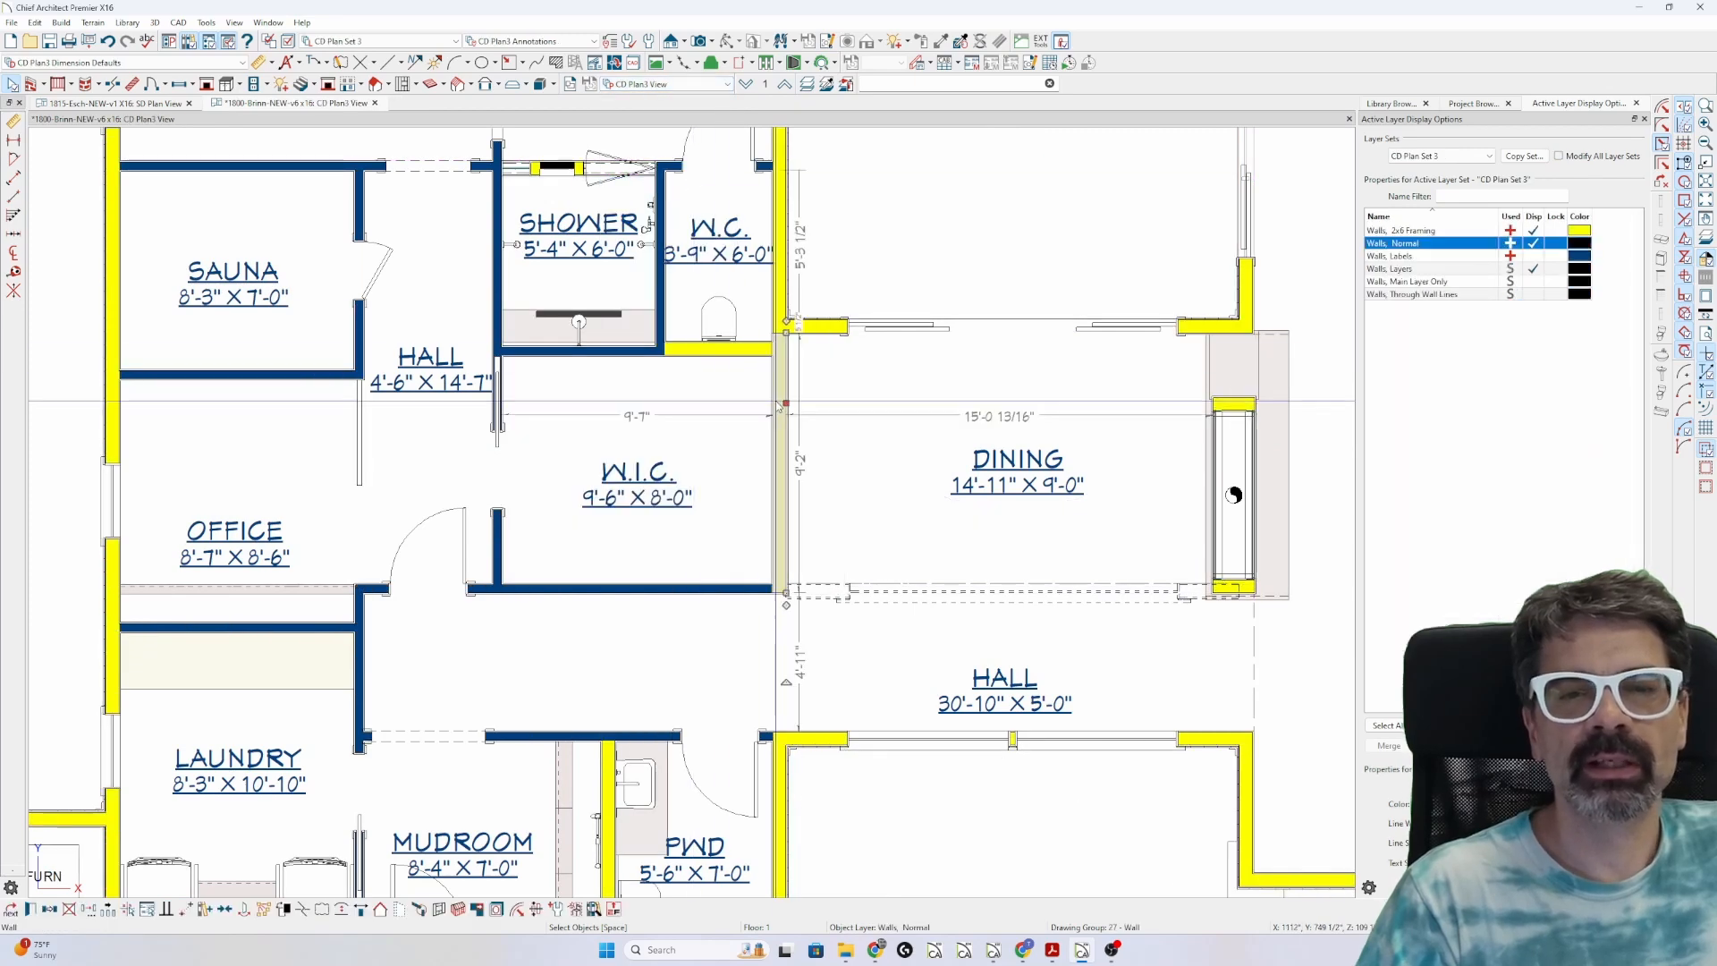
{"action": "left_click", "coordinate": [1579, 231]}
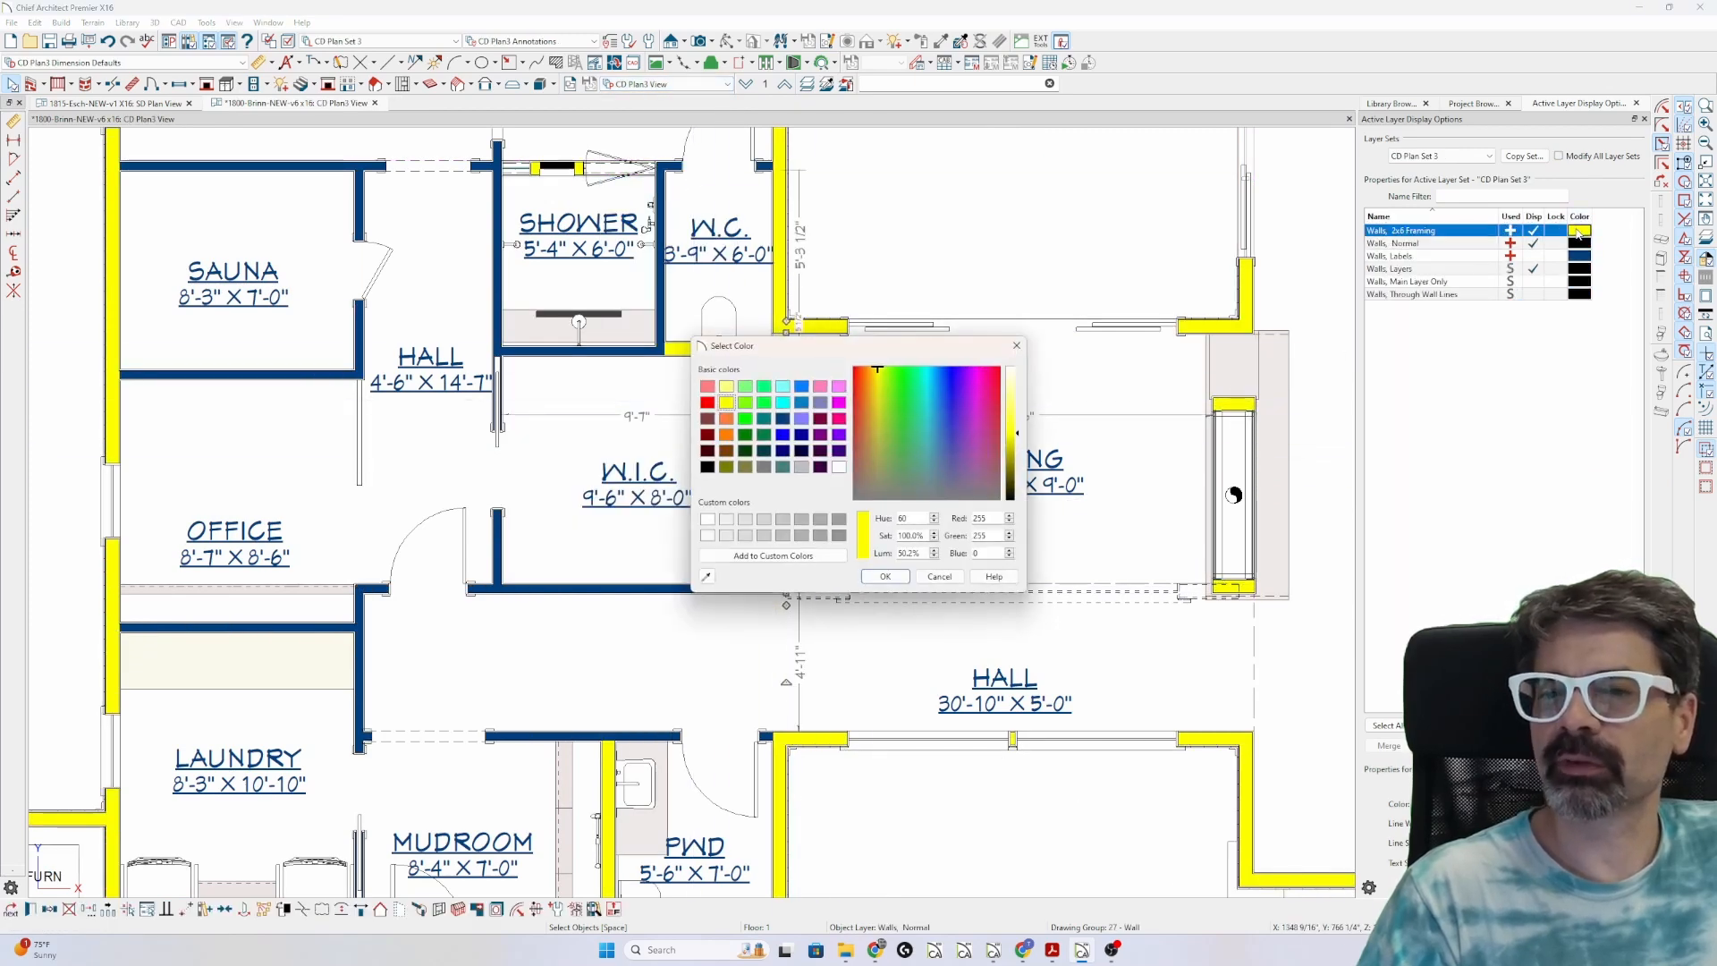
{"action": "left_click", "coordinate": [707, 468]}
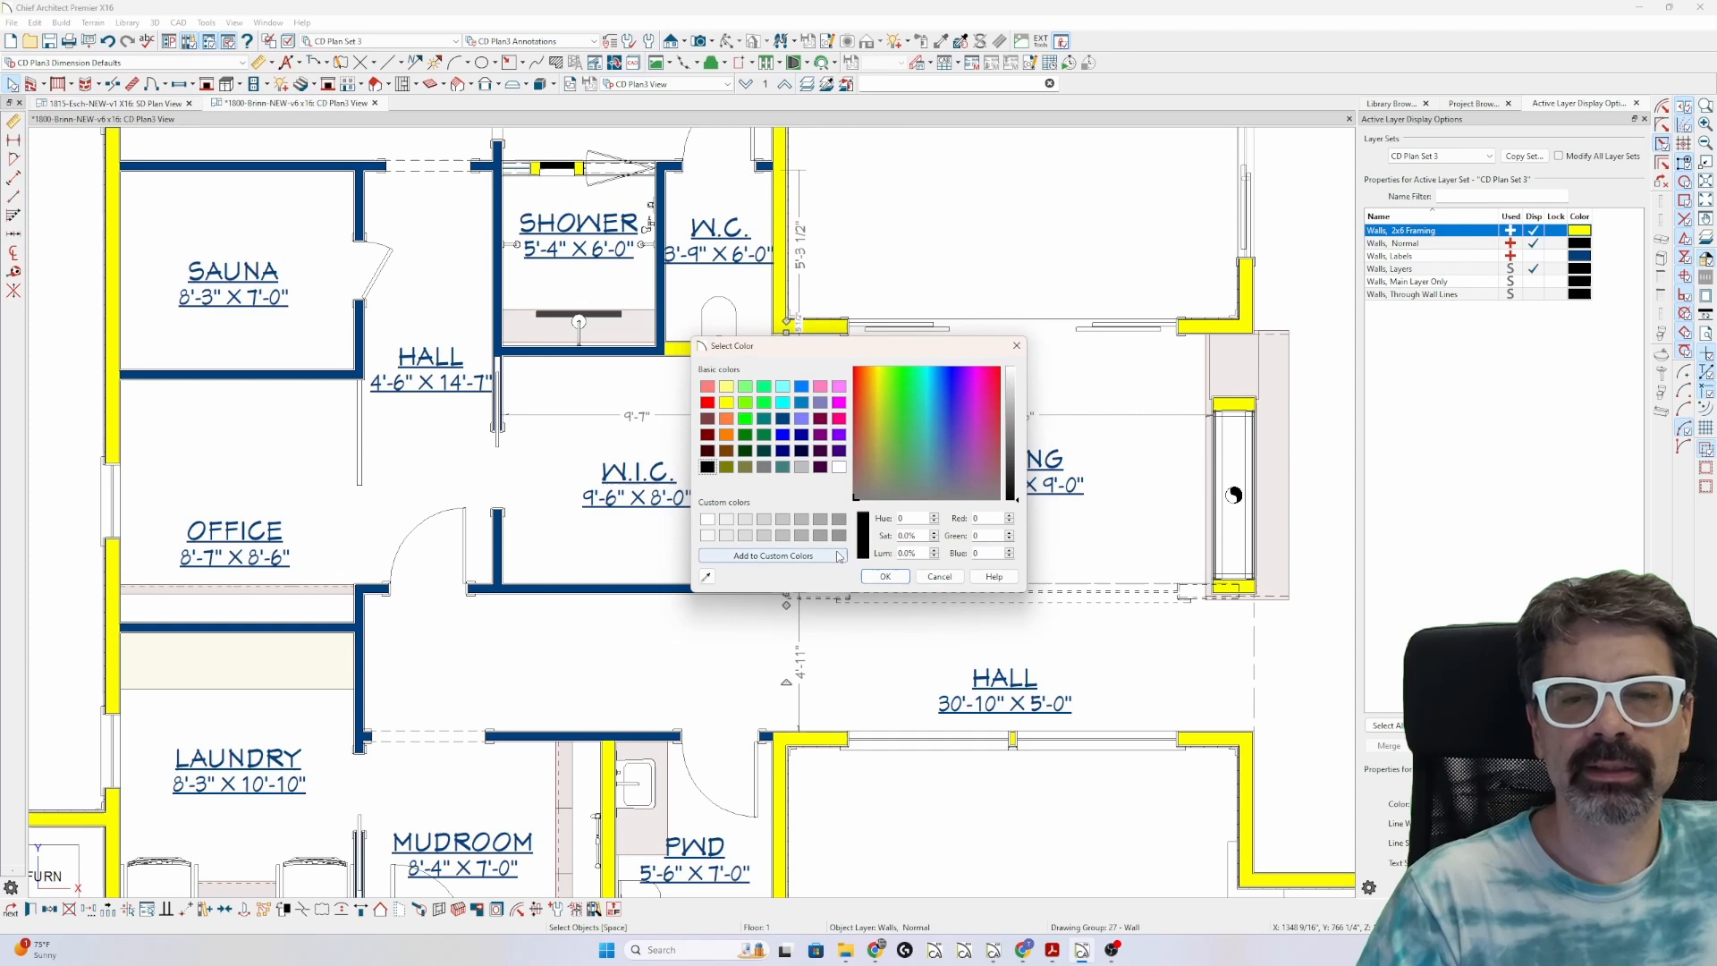
{"action": "left_click", "coordinate": [884, 576]}
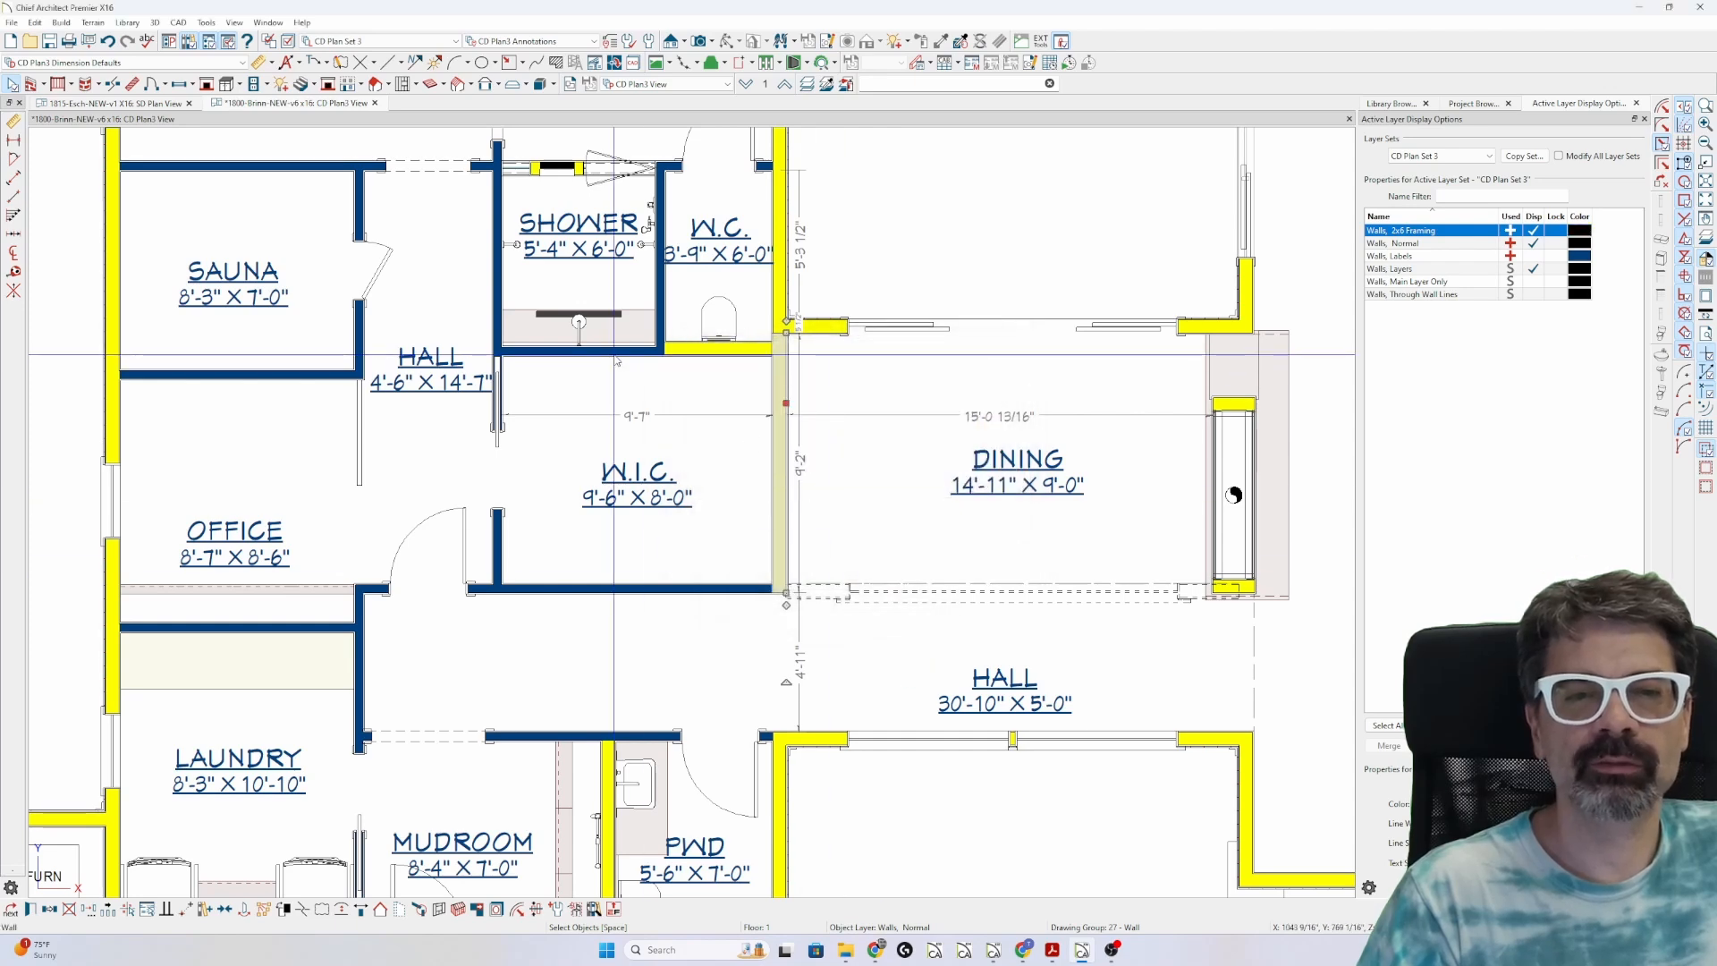
{"action": "left_click", "coordinate": [616, 352]}
{"action": "left_click", "coordinate": [1579, 231]}
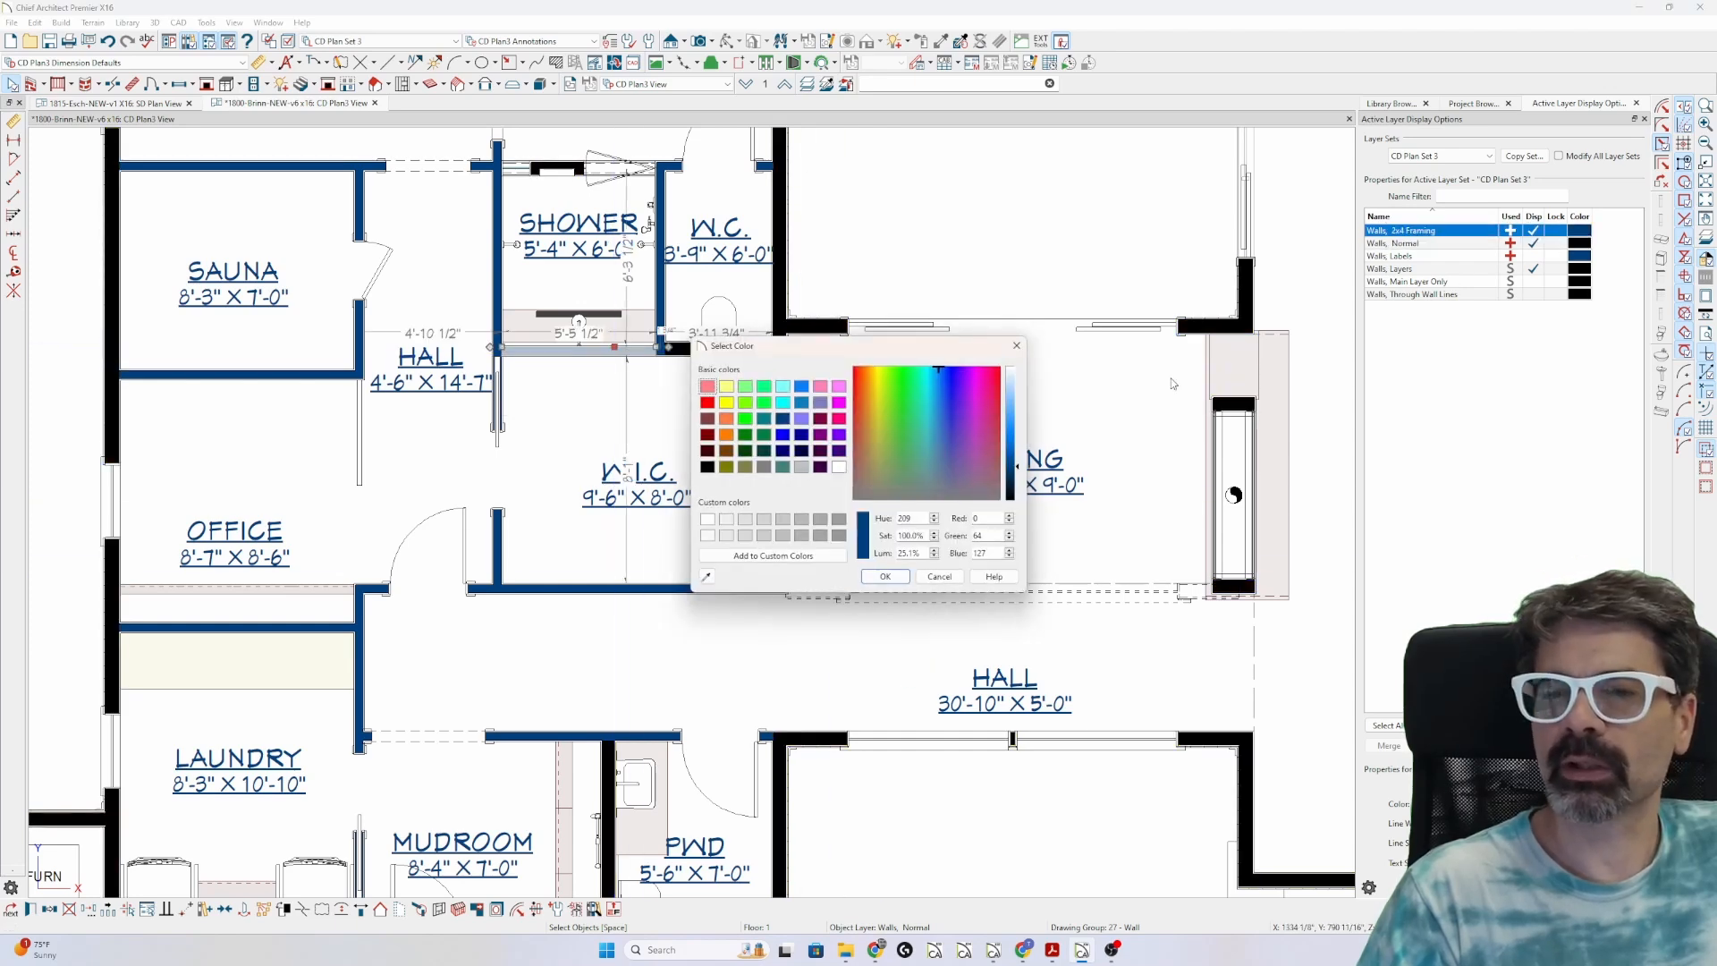
{"action": "double_click", "coordinate": [706, 468]}
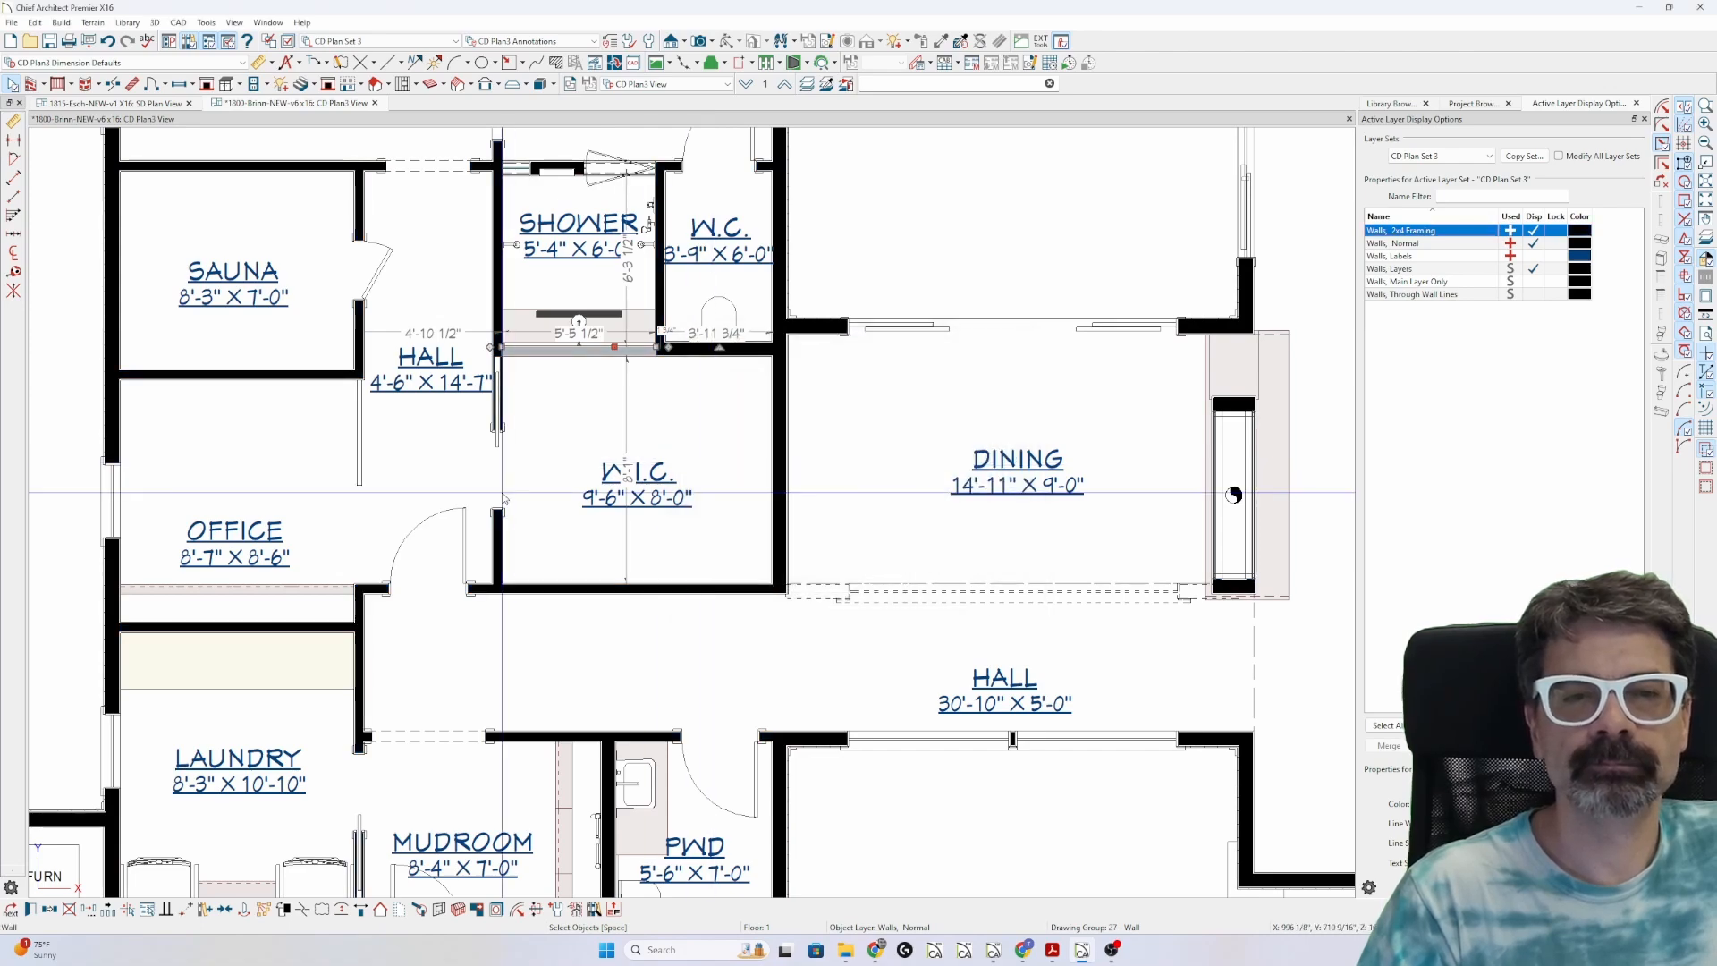
- Review the walls across the whole floor plan in CD Plan3 View and switch back to Working Plan View
{"action": "scroll", "coordinate": [635, 369], "scroll_direction": "down", "scroll_amount": 4}
{"action": "left_click", "coordinate": [632, 364]}
{"action": "left_click", "coordinate": [702, 343]}
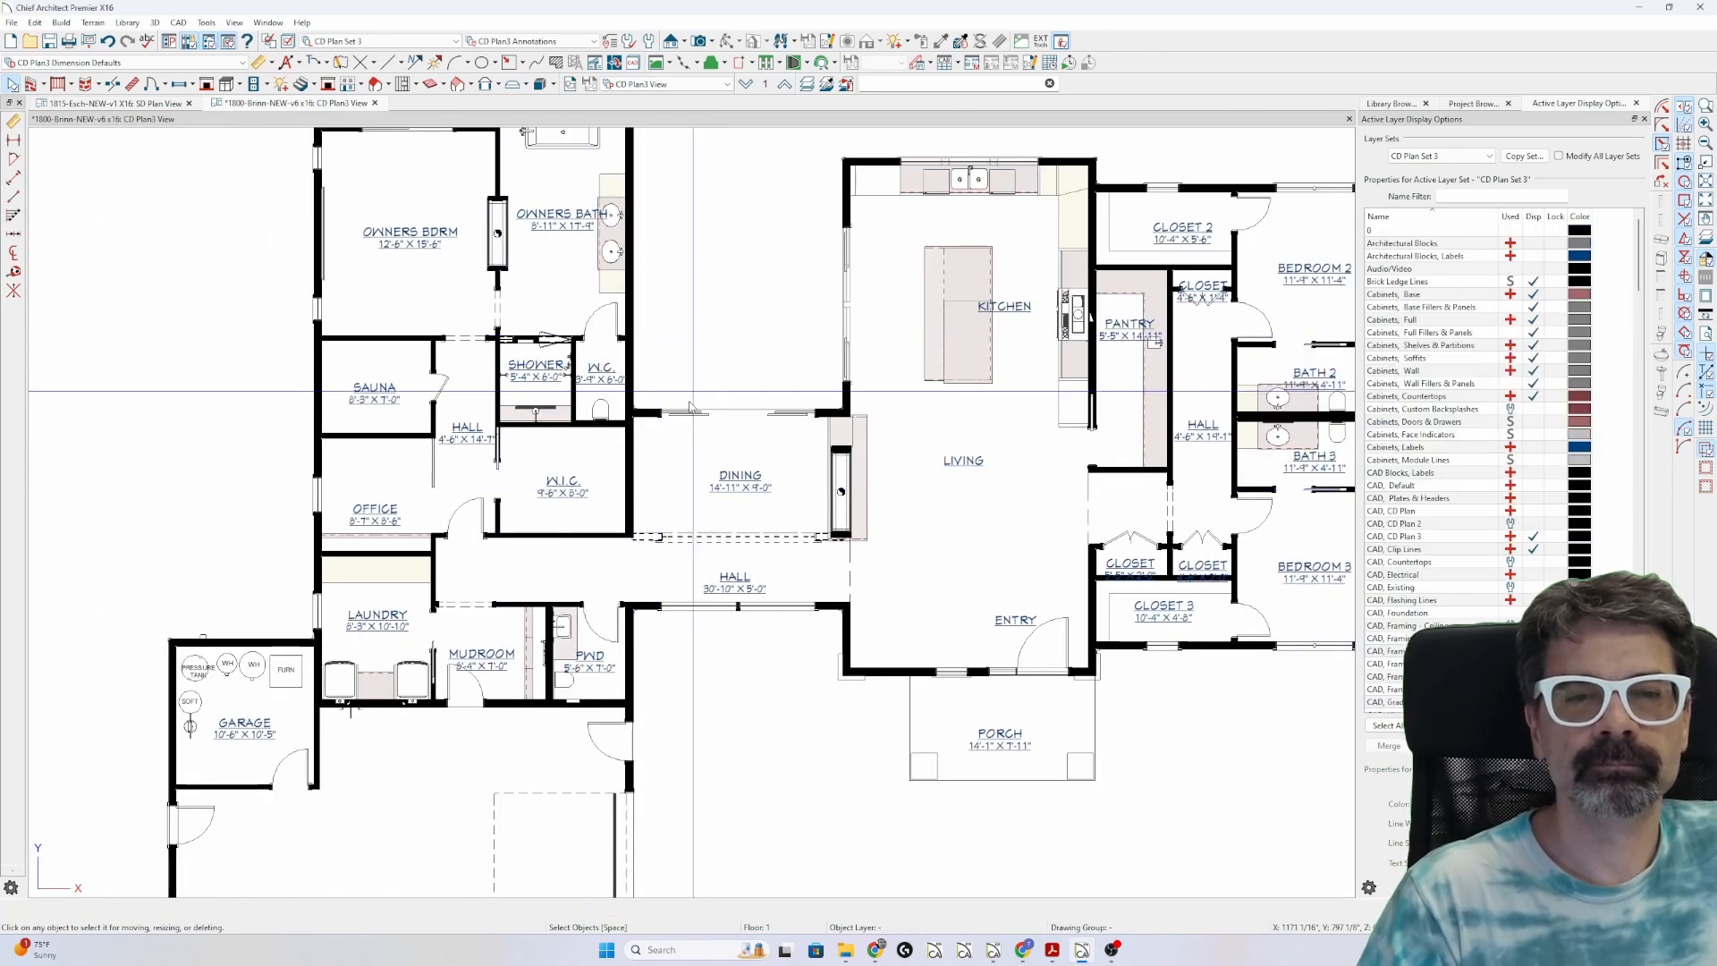
{"action": "scroll", "coordinate": [550, 363], "scroll_direction": "down", "scroll_amount": 2}
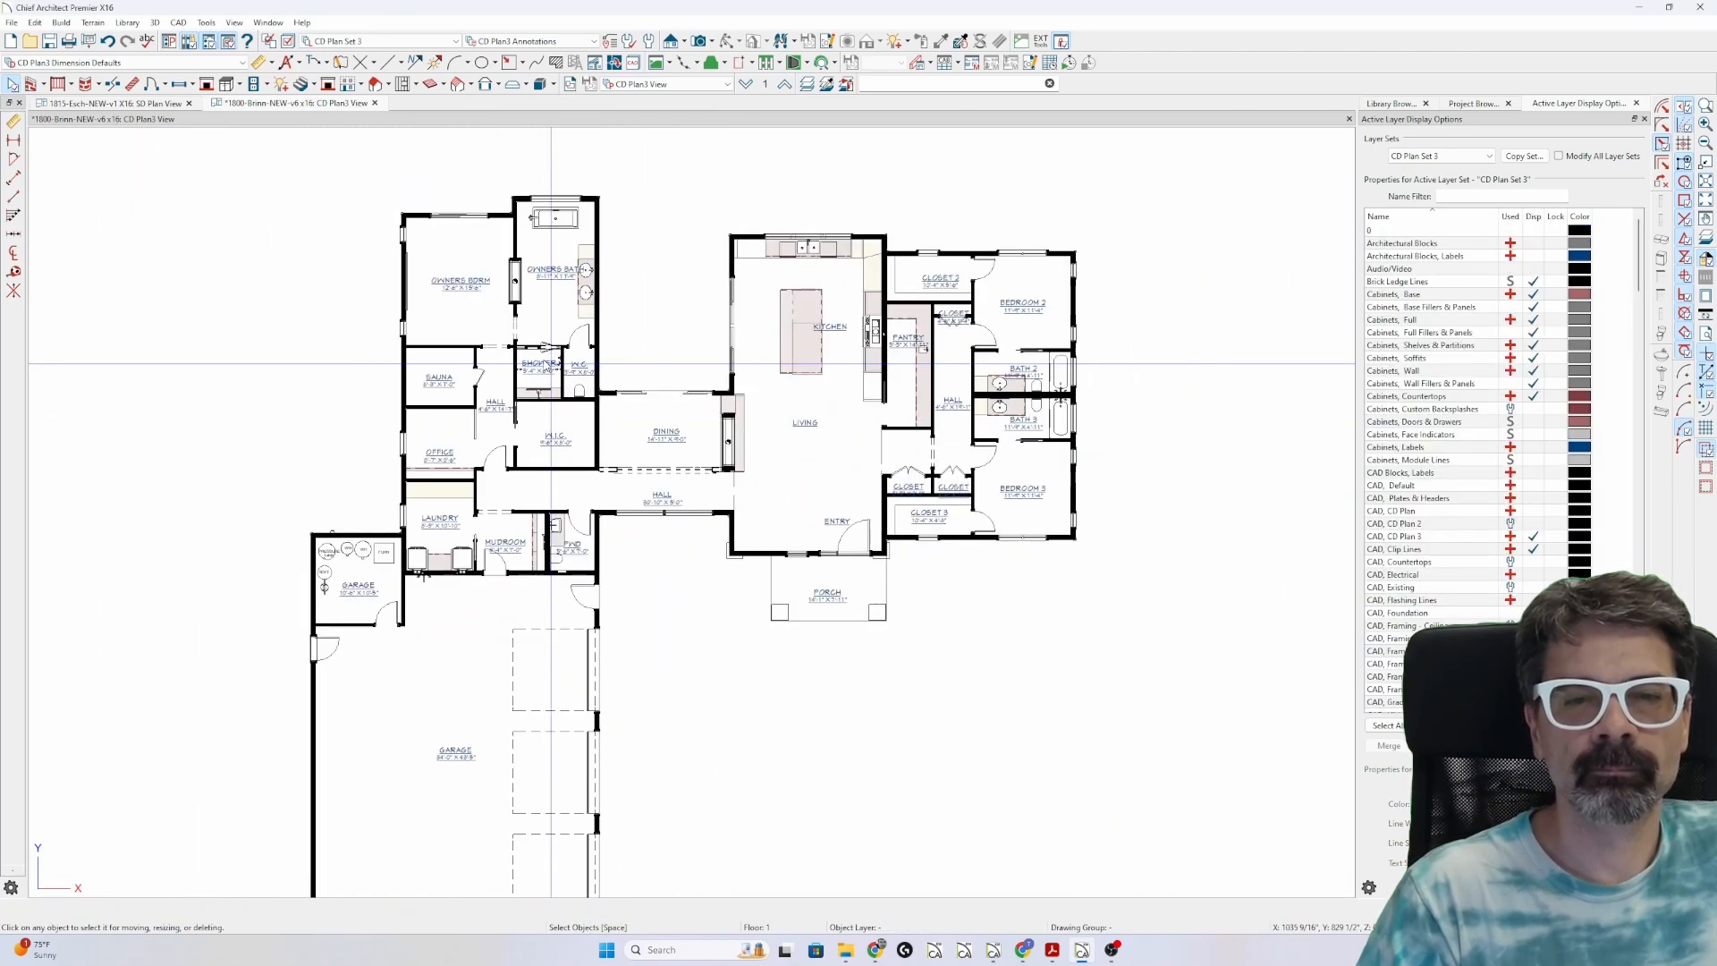
{"action": "left_click", "coordinate": [681, 90]}
{"action": "left_click", "coordinate": [680, 90]}
{"action": "left_click", "coordinate": [681, 85]}
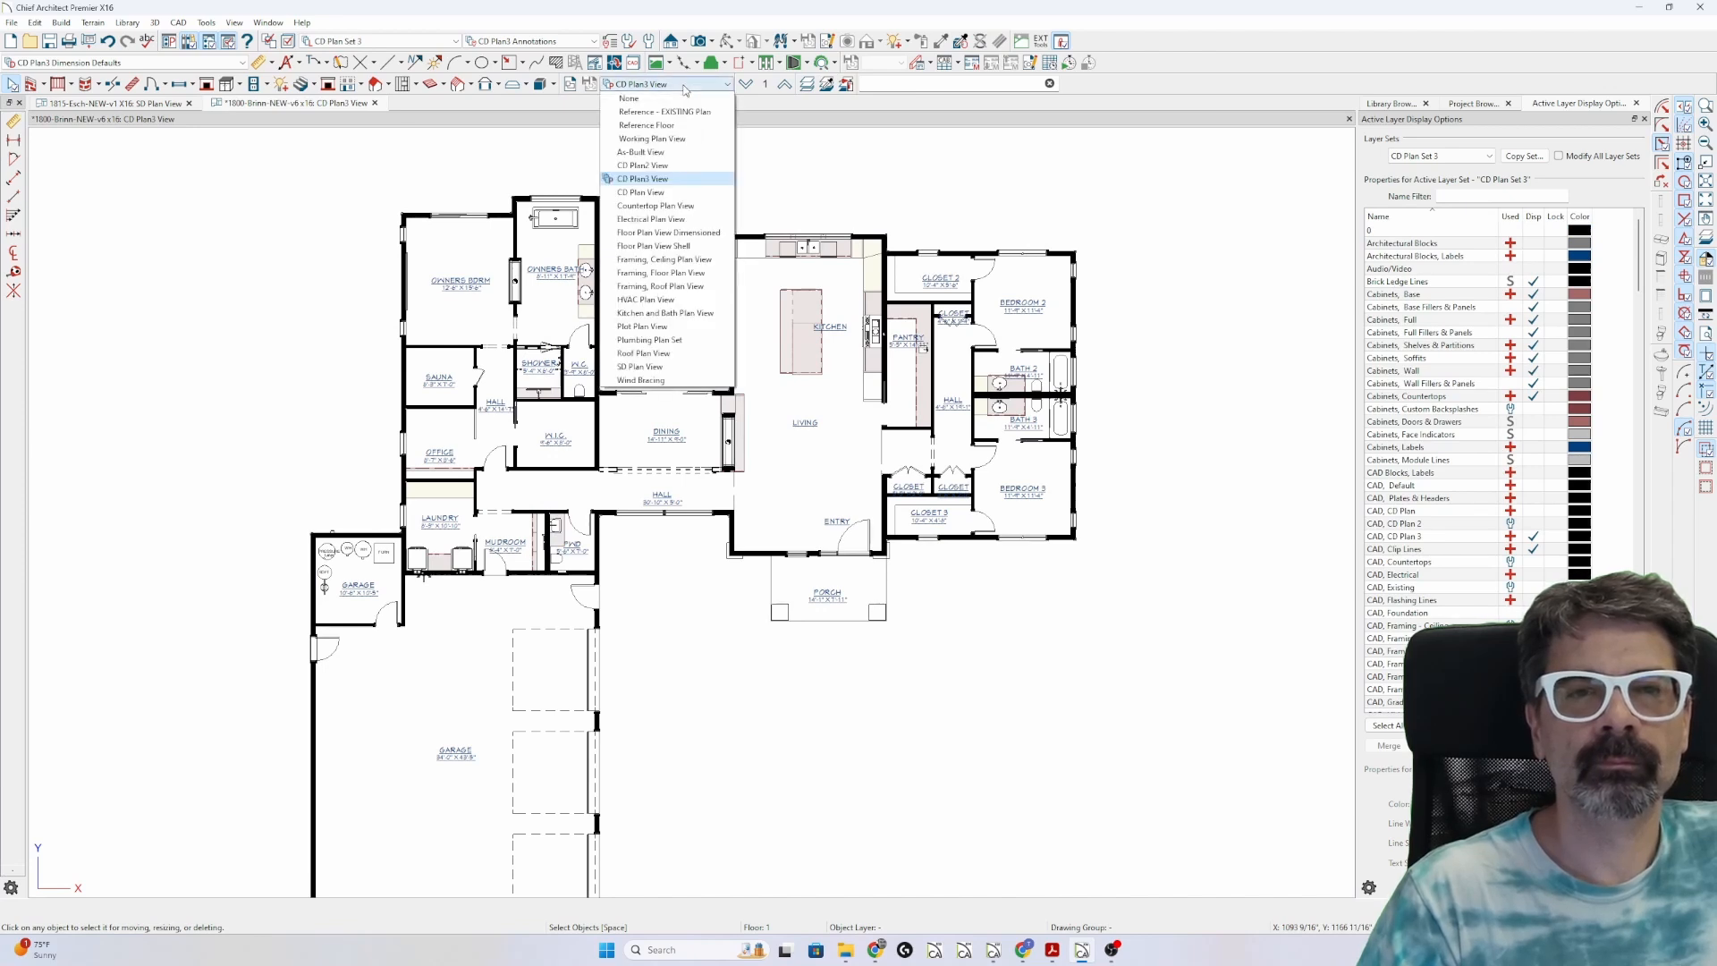
{"action": "left_click", "coordinate": [680, 142]}
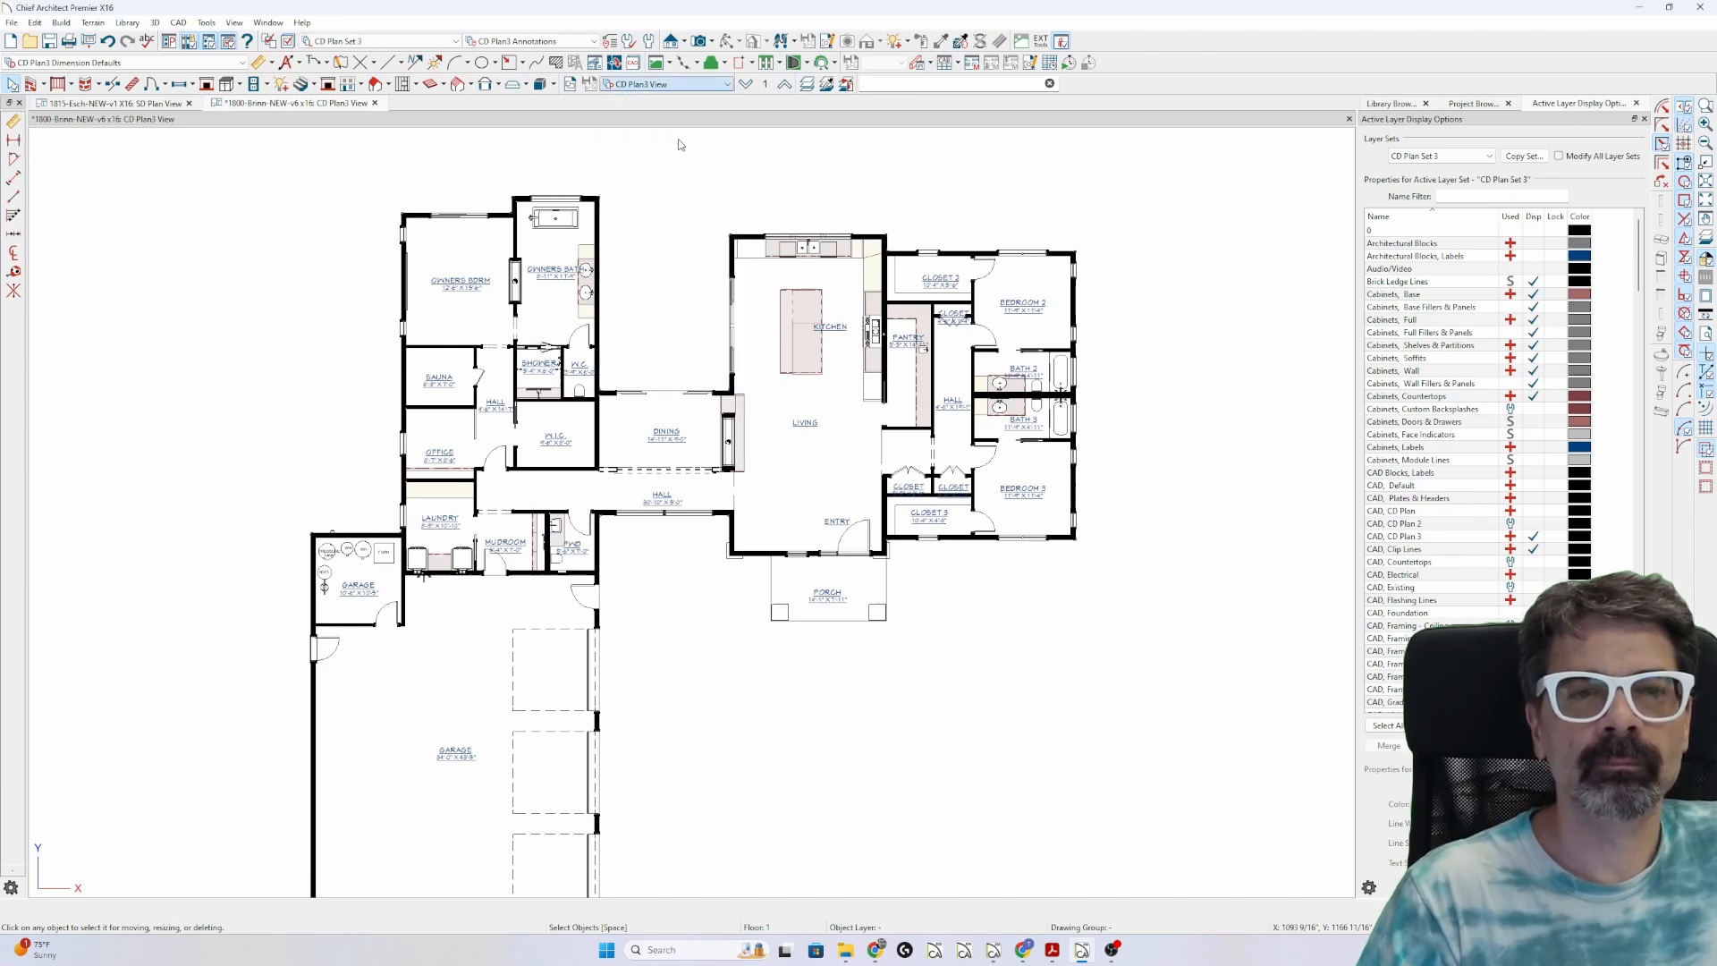
- Set the text style of the Room Labels layer in the Presentation Set to 1/8" Text Style
{"action": "left_click", "coordinate": [556, 269]}
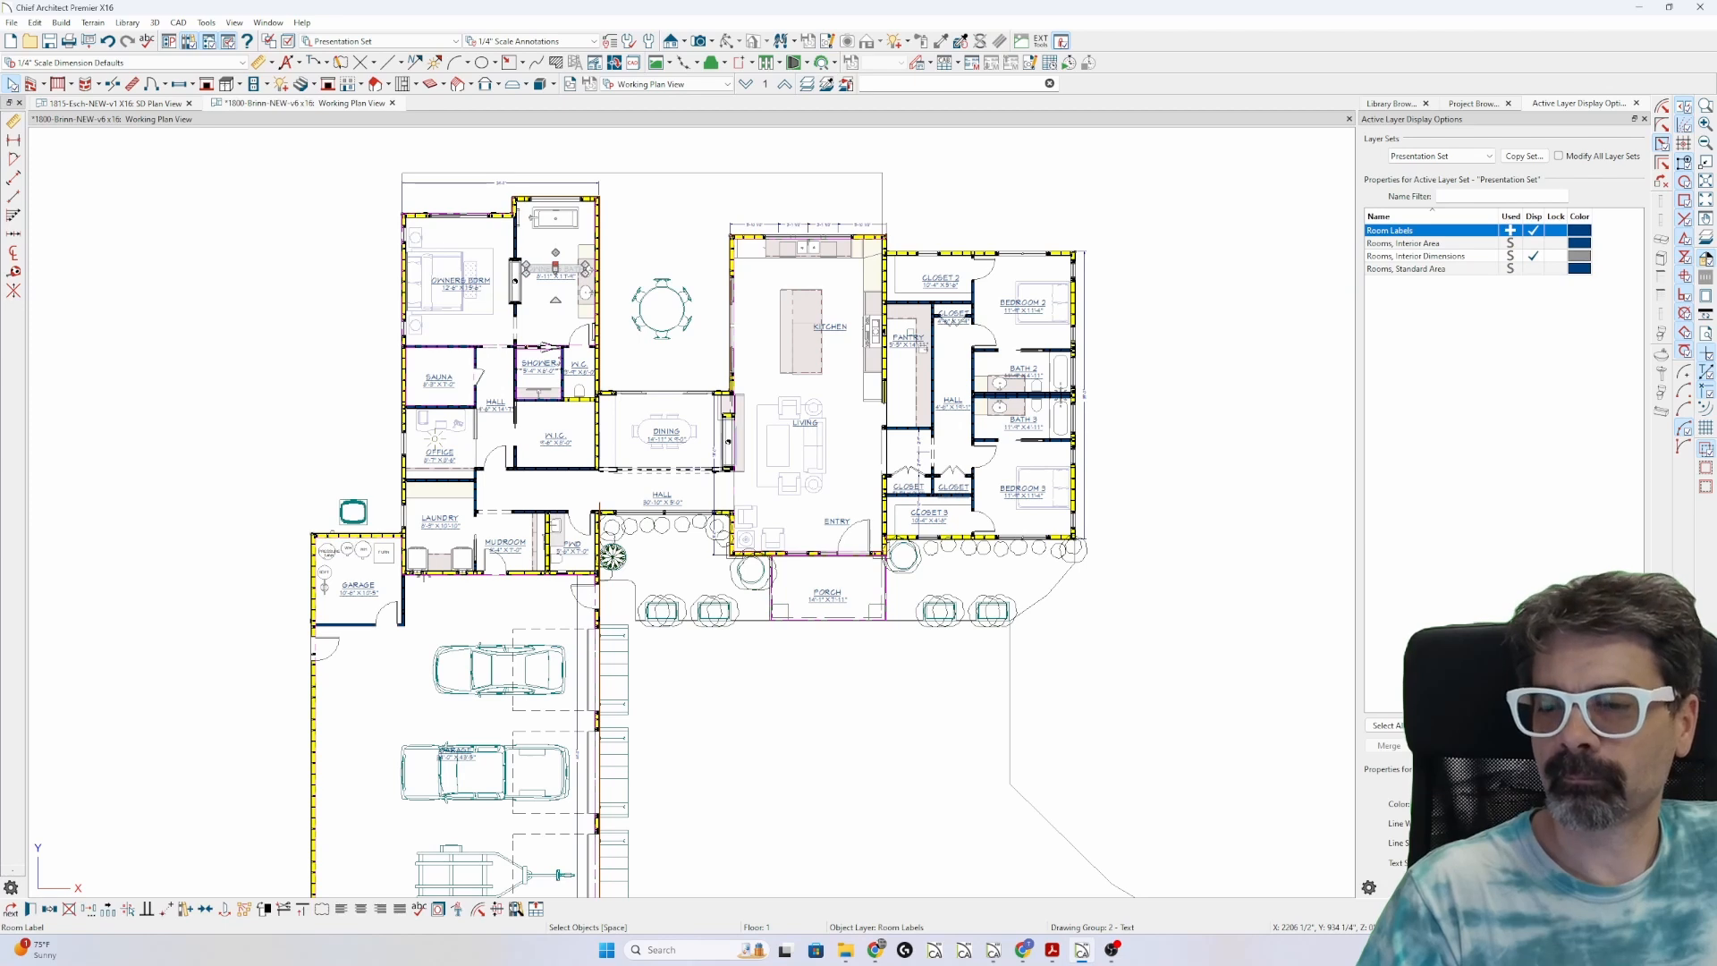
{"action": "left_click", "coordinate": [1485, 863]}
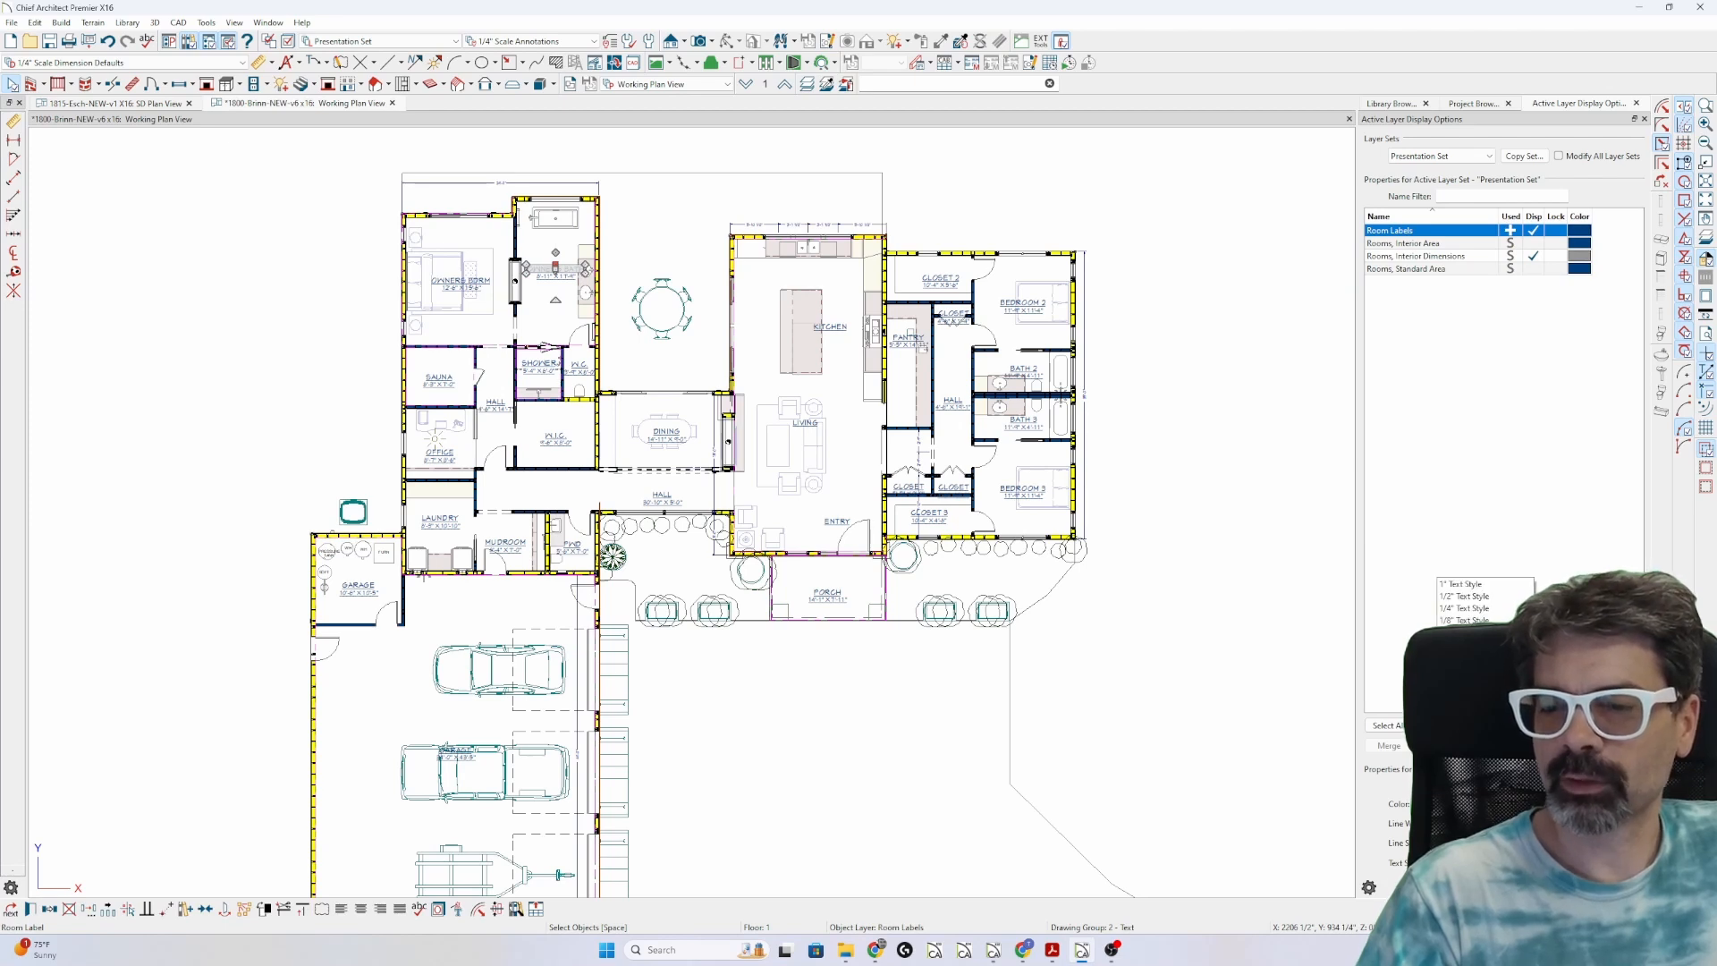
{"action": "left_click", "coordinate": [1464, 620]}
{"action": "left_click", "coordinate": [792, 711]}
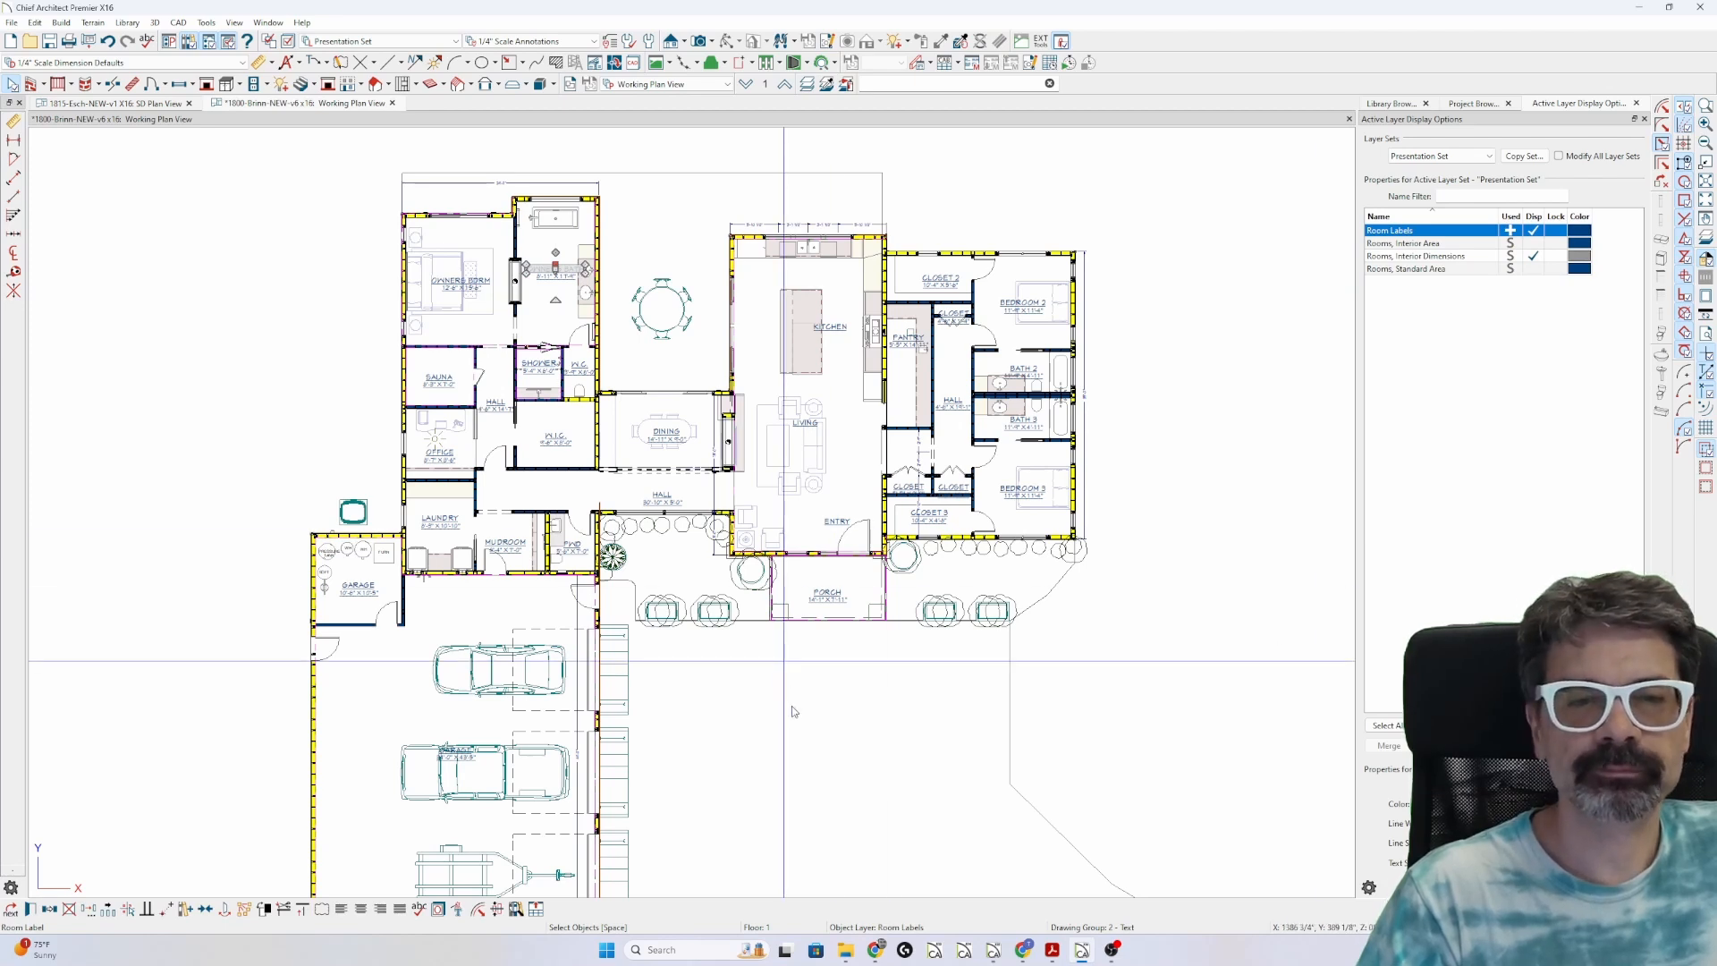
- Switch the whole floor plan from Working Plan View to CD Plan View
{"action": "scroll", "coordinate": [787, 295], "scroll_direction": "down", "scroll_amount": 2}
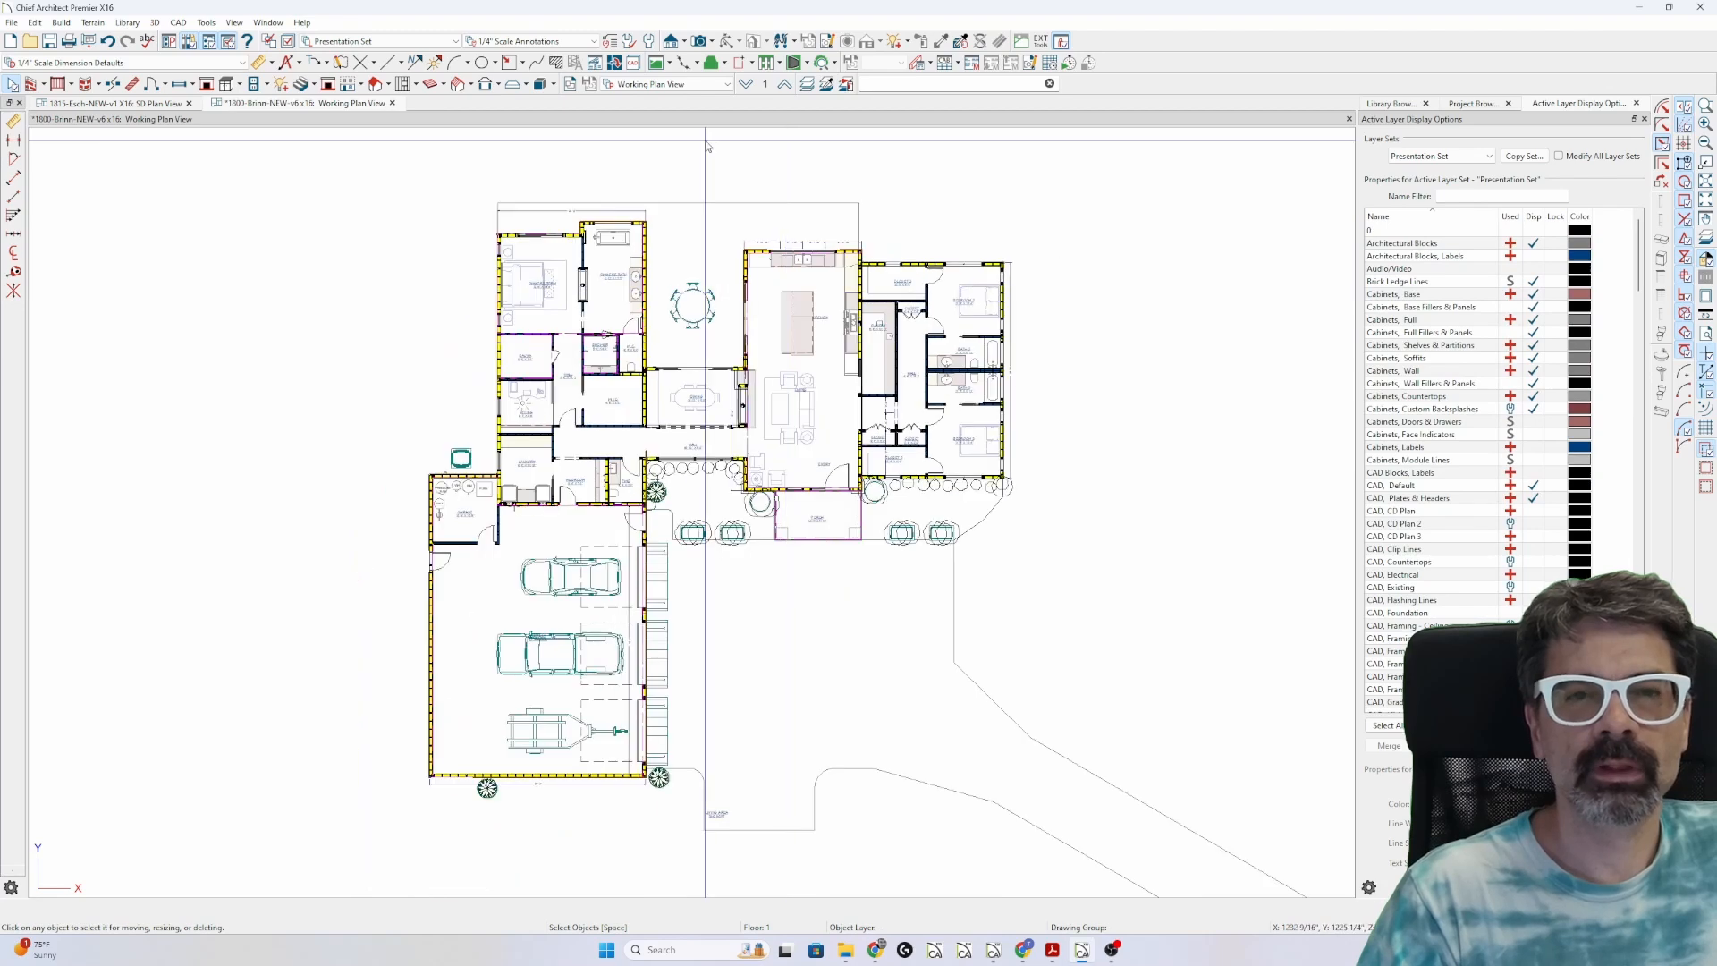
{"action": "left_click", "coordinate": [666, 84]}
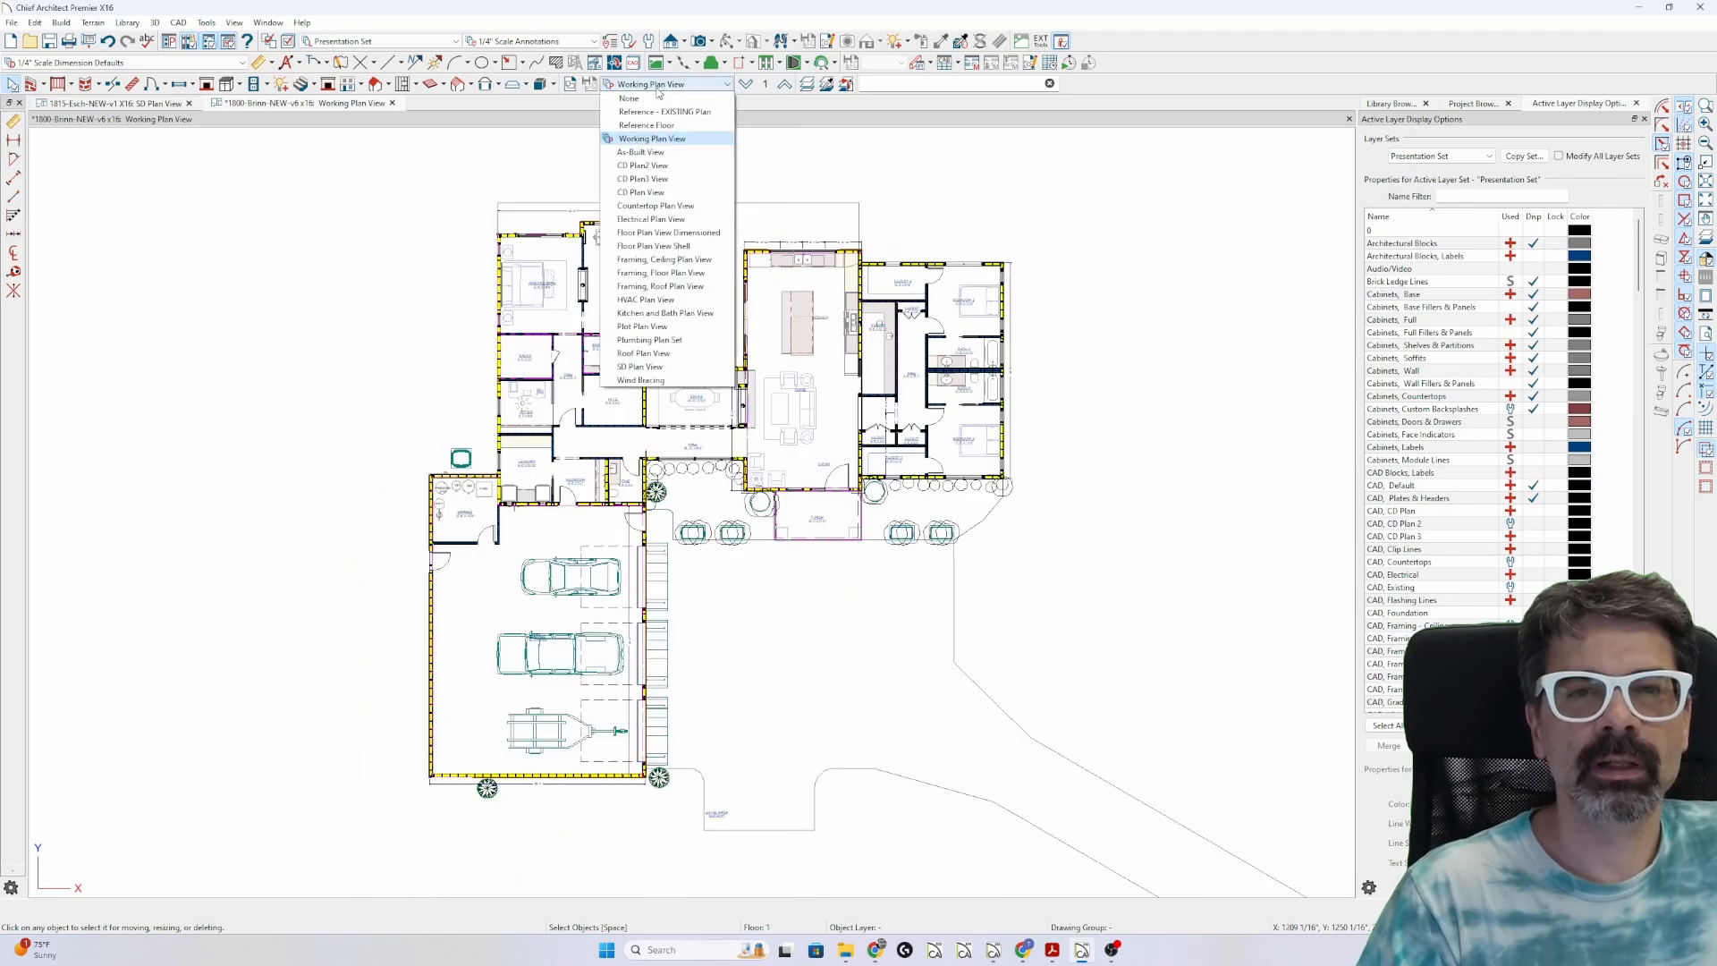
{"action": "left_click", "coordinate": [675, 192]}
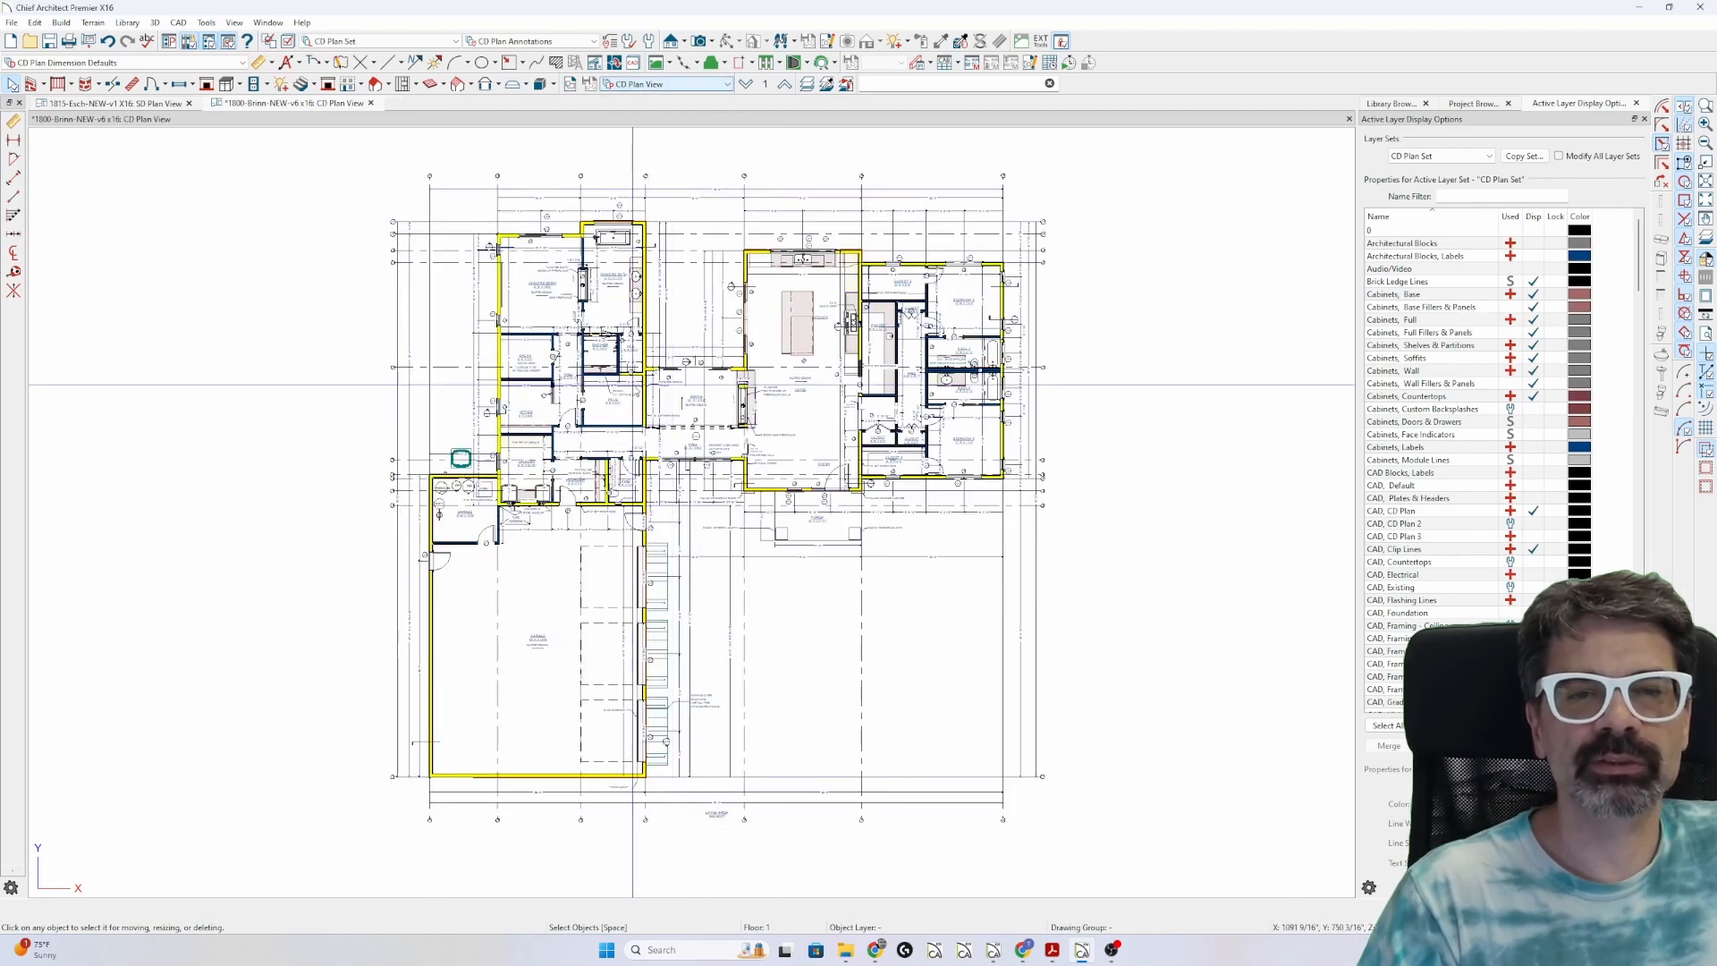
- Review the wall fills in CD Plan View and switch the floor plan to CD Plan3 View
{"action": "scroll", "coordinate": [667, 379], "scroll_direction": "up", "scroll_amount": 3}
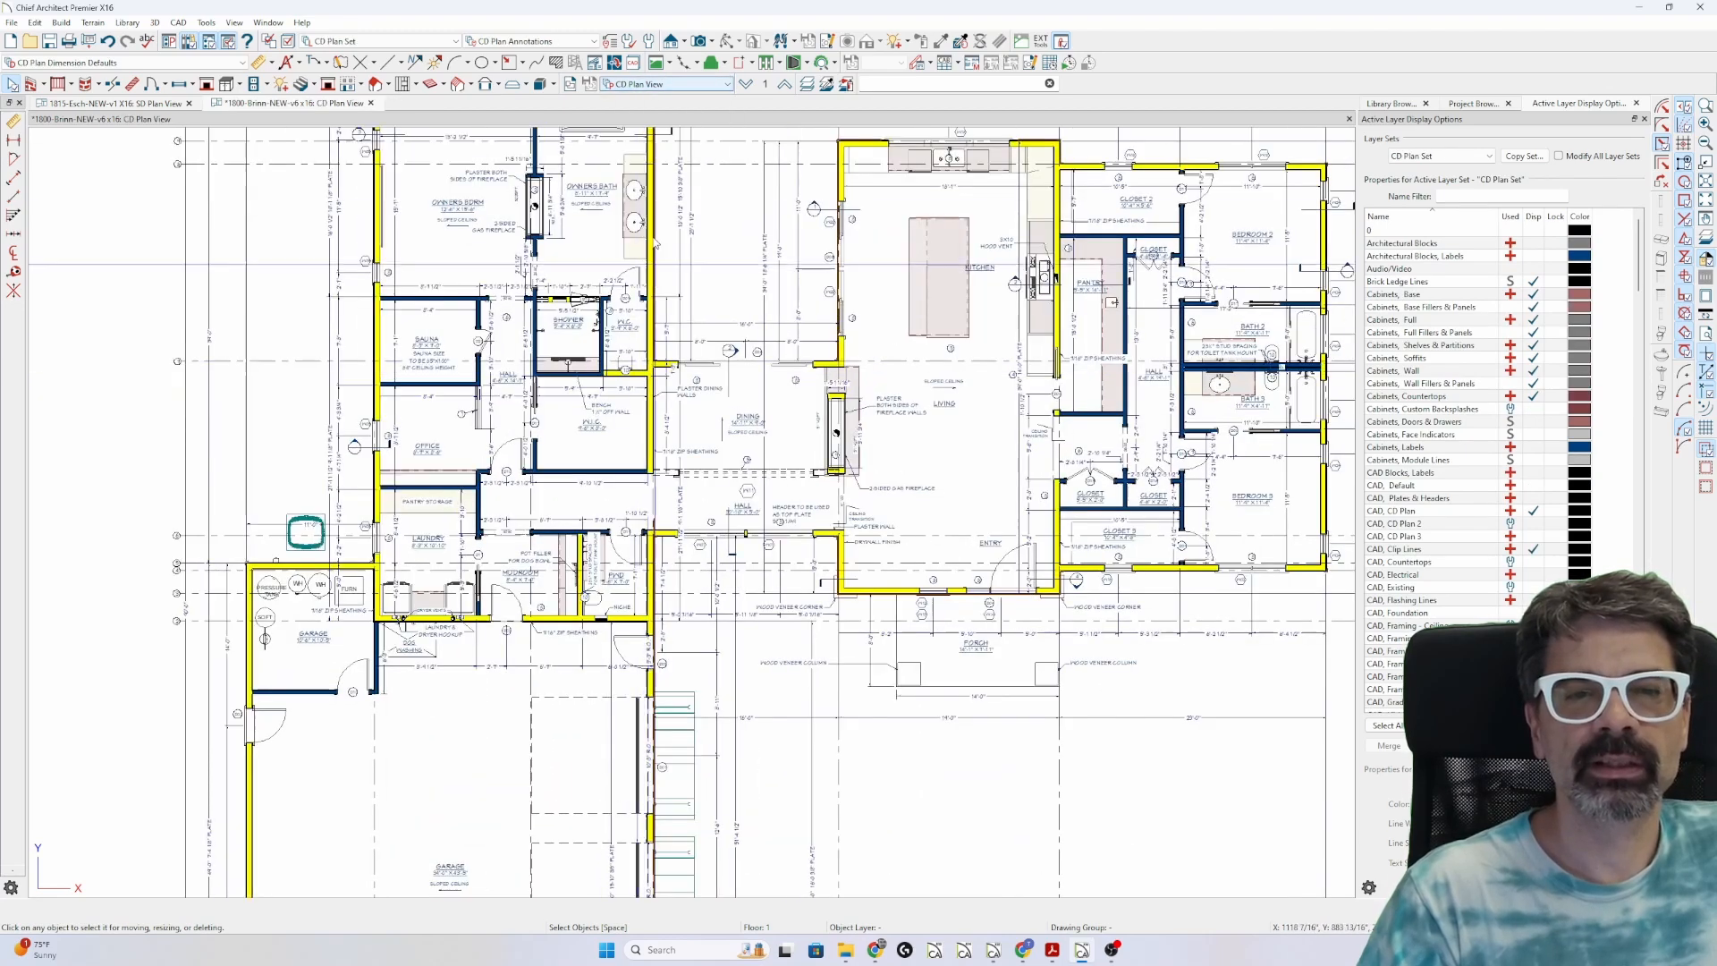
{"action": "left_click", "coordinate": [666, 84]}
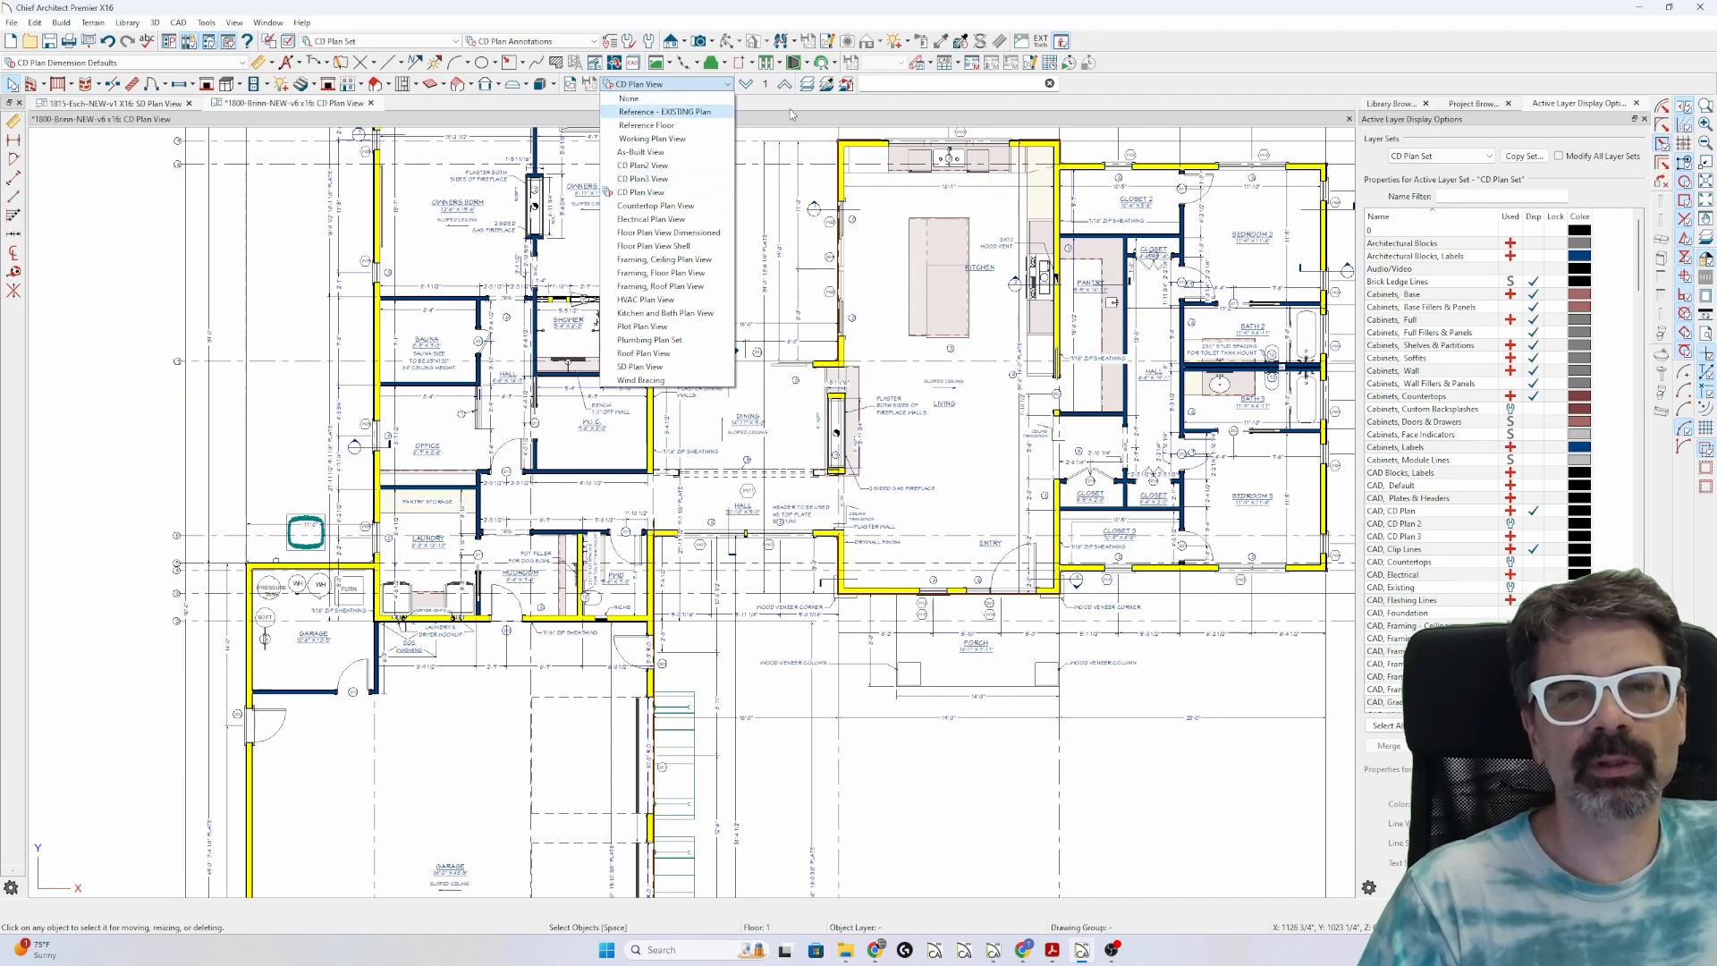
{"action": "left_click", "coordinate": [646, 179]}
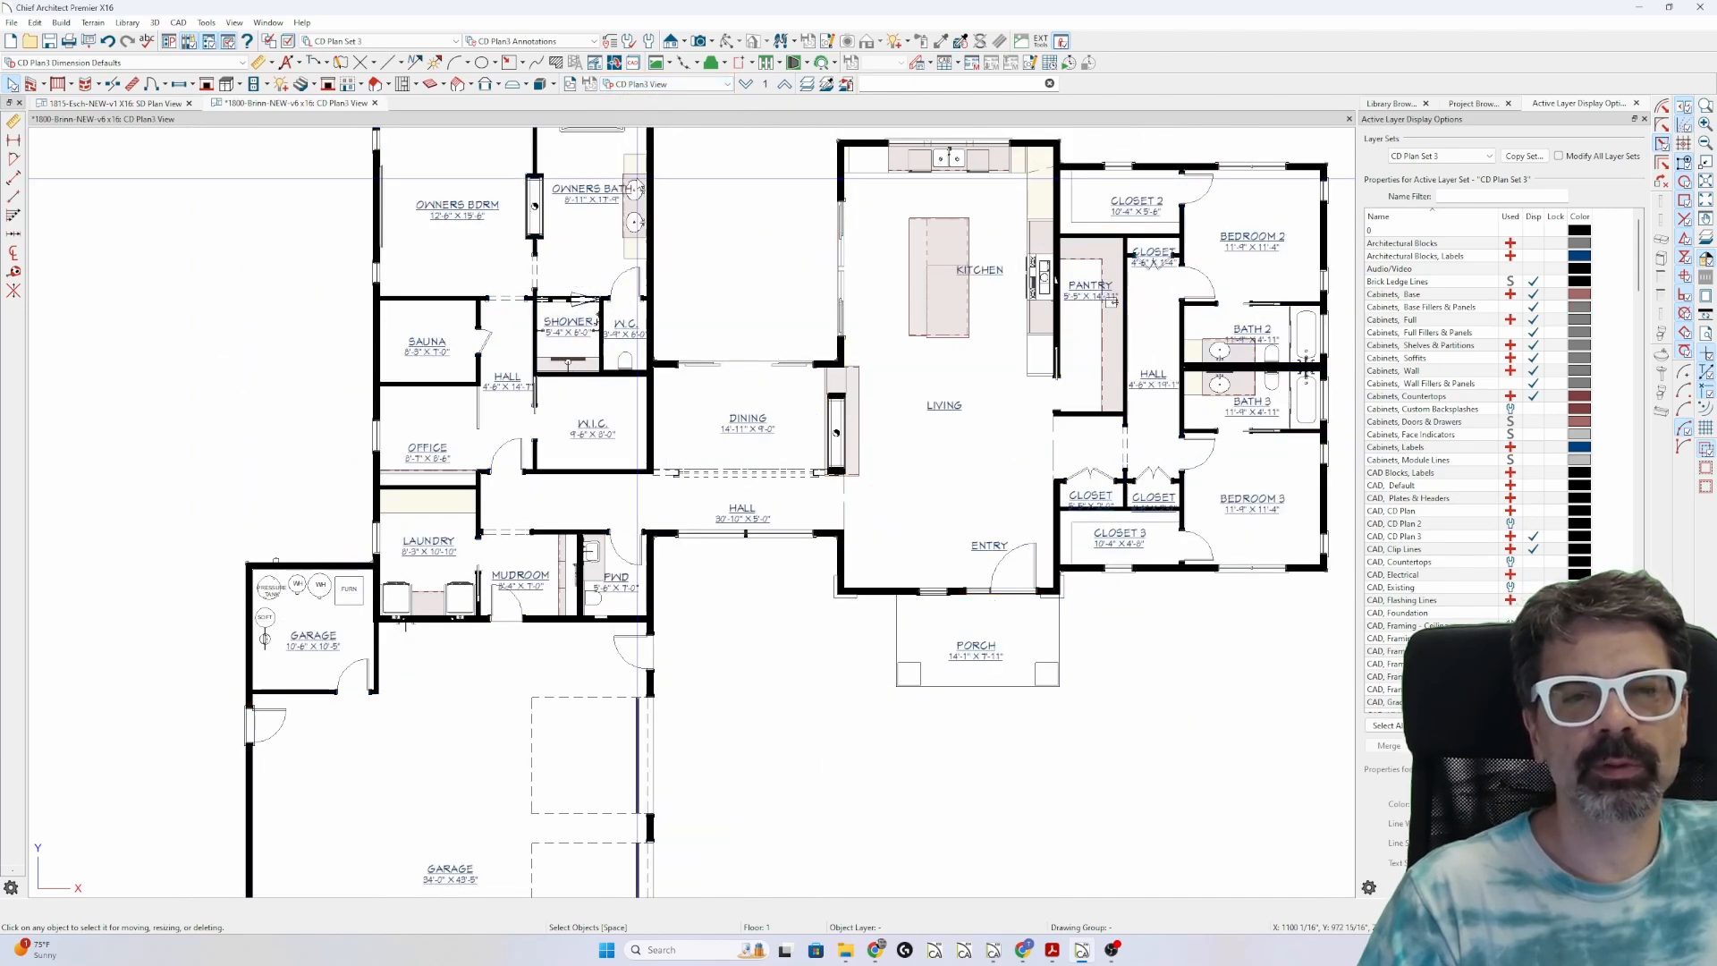
{"action": "scroll", "coordinate": [682, 212], "scroll_direction": "down", "scroll_amount": 1}
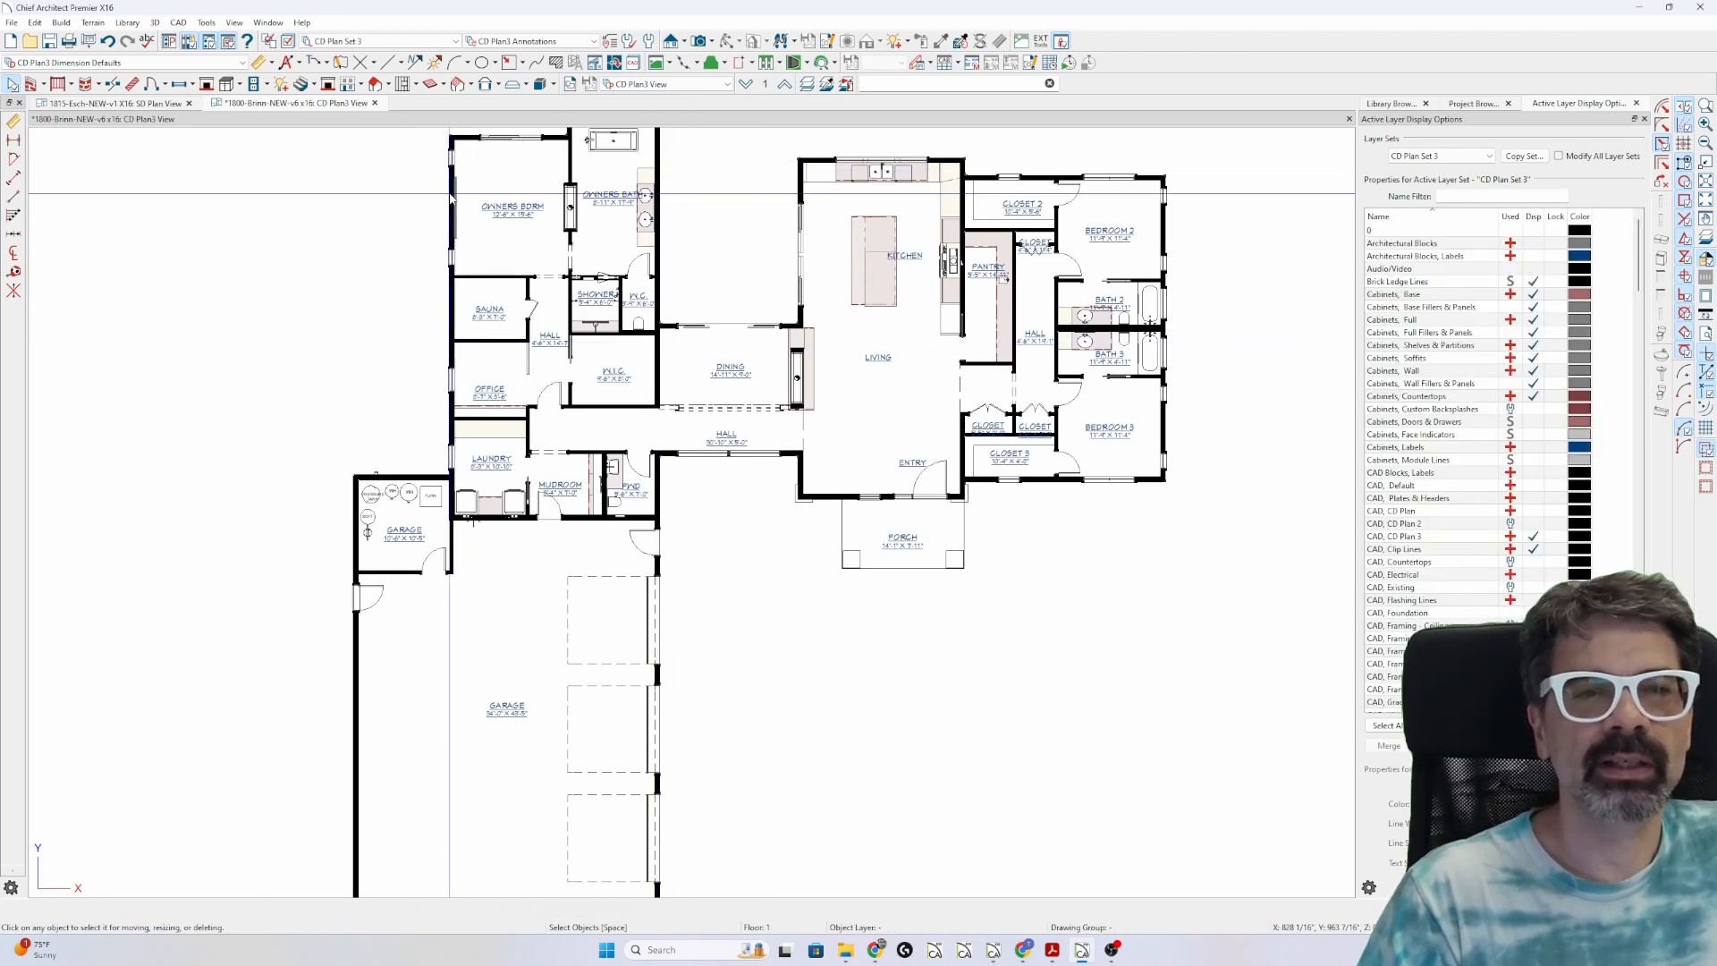
- Open the Siding-6-NEW wall type definition from the owner's bedroom exterior wall and examine the Fir Stud layer's material and layer properties
{"action": "left_click", "coordinate": [449, 193]}
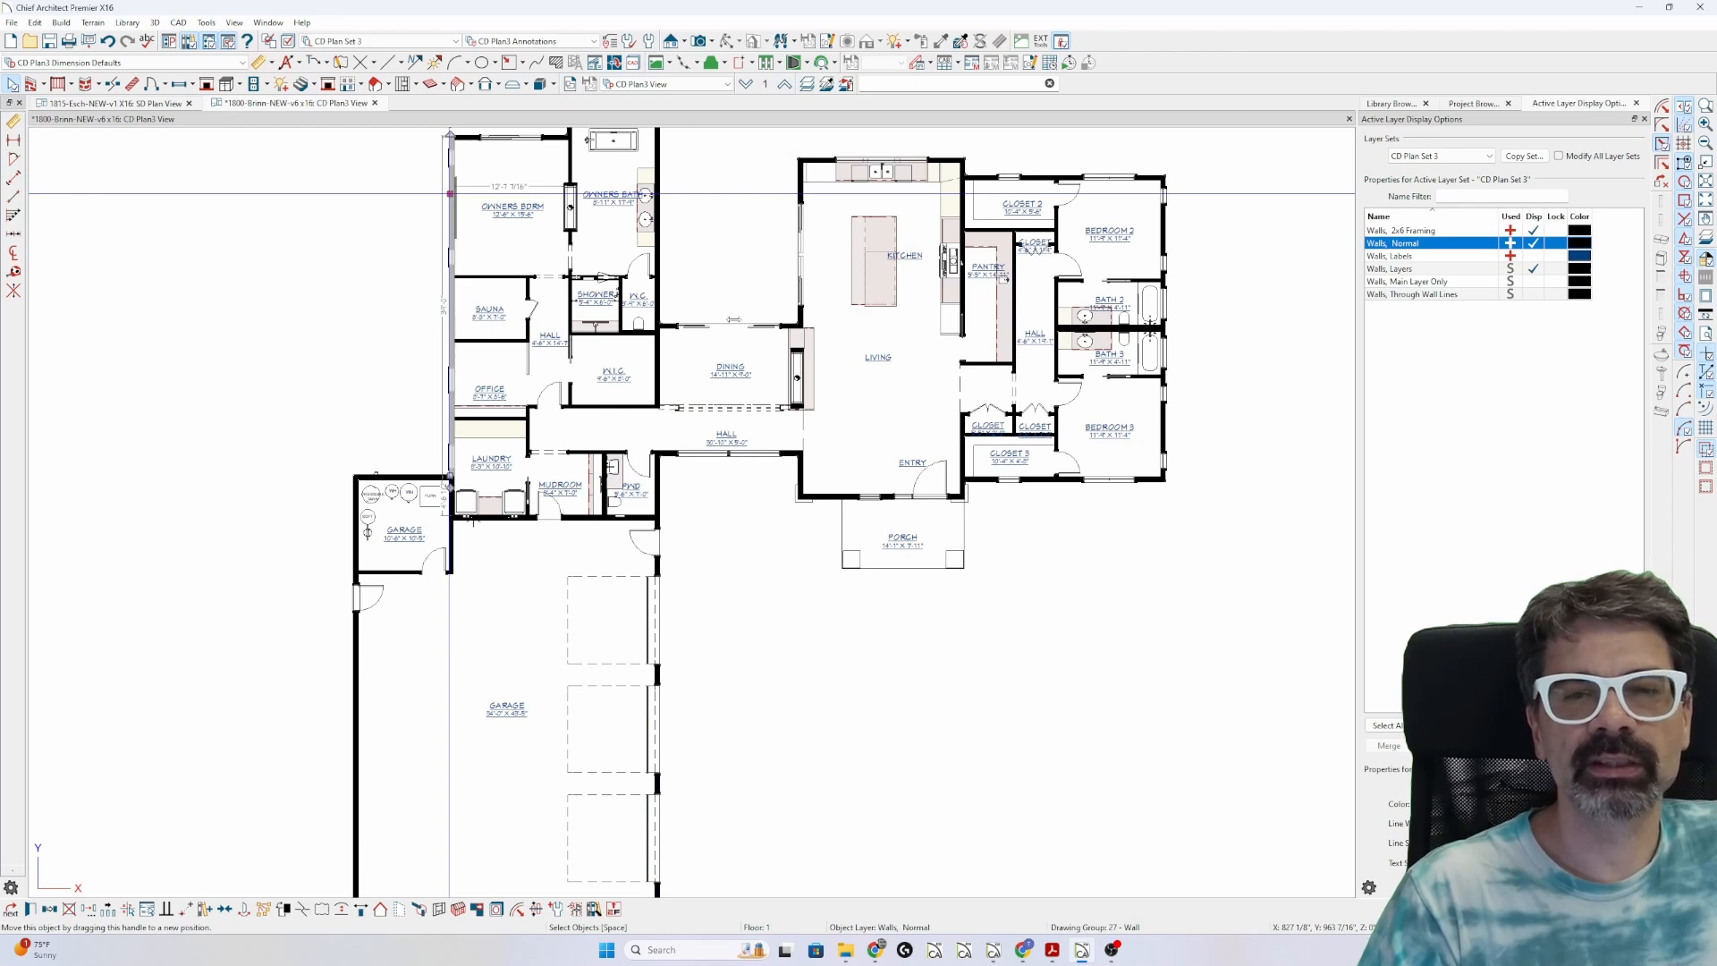
{"action": "double_click", "coordinate": [449, 192]}
{"action": "left_click", "coordinate": [535, 227]}
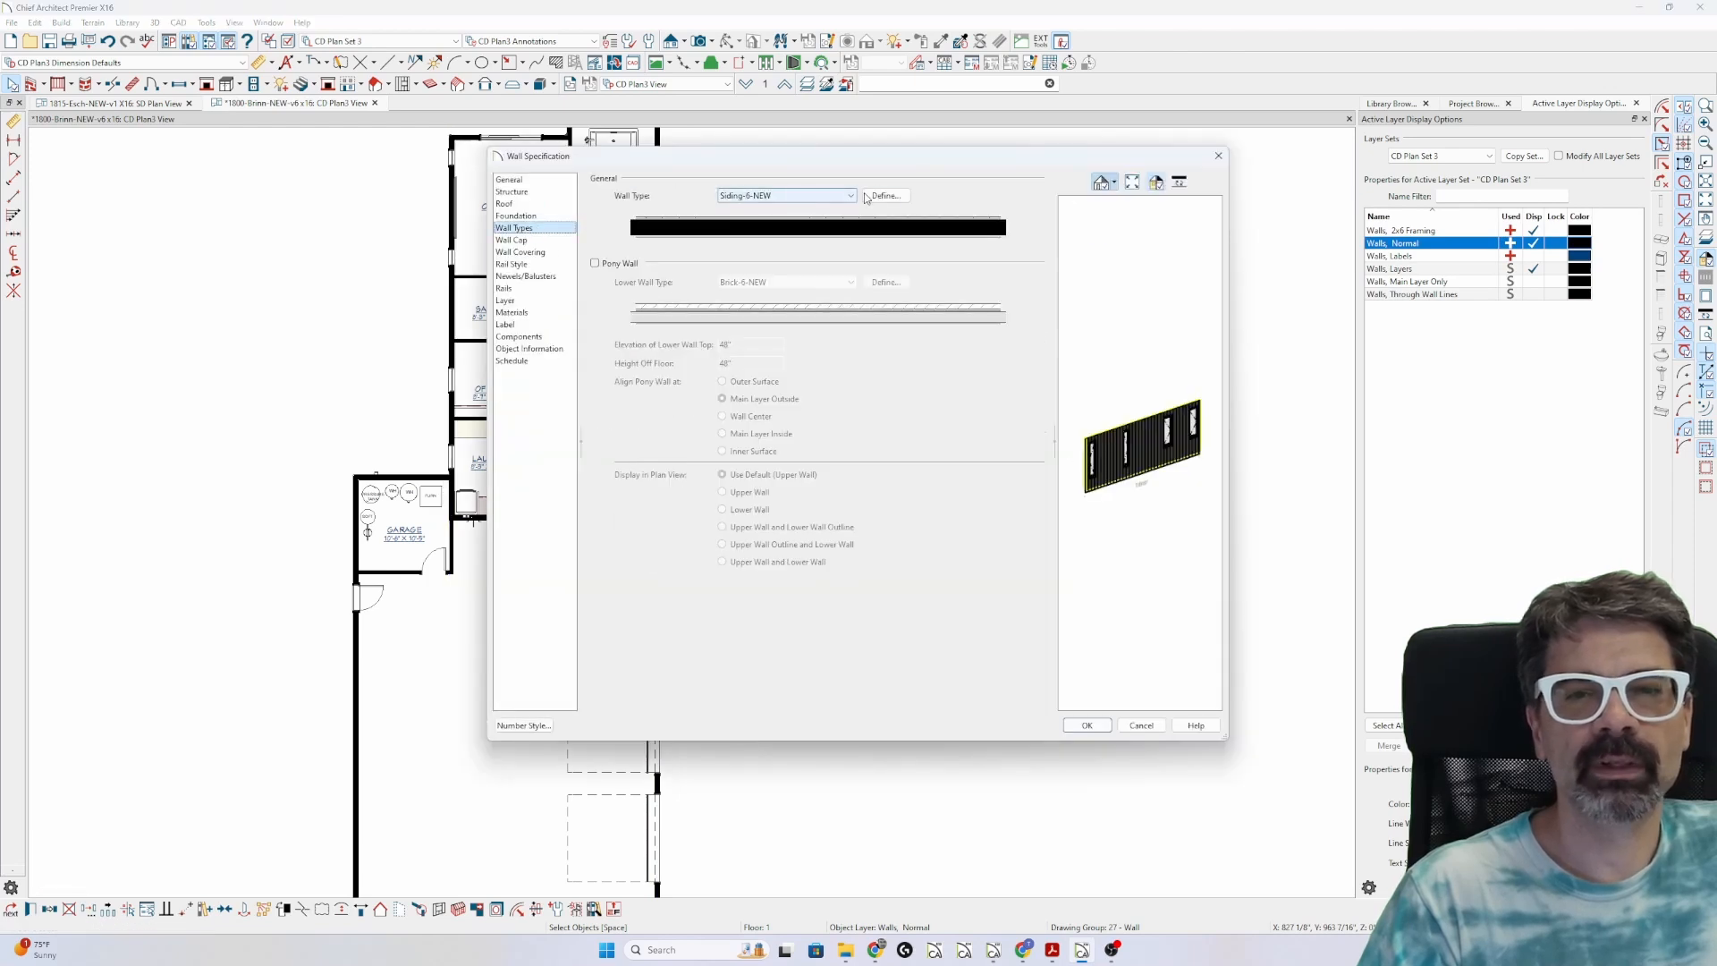
{"action": "left_click", "coordinate": [889, 196]}
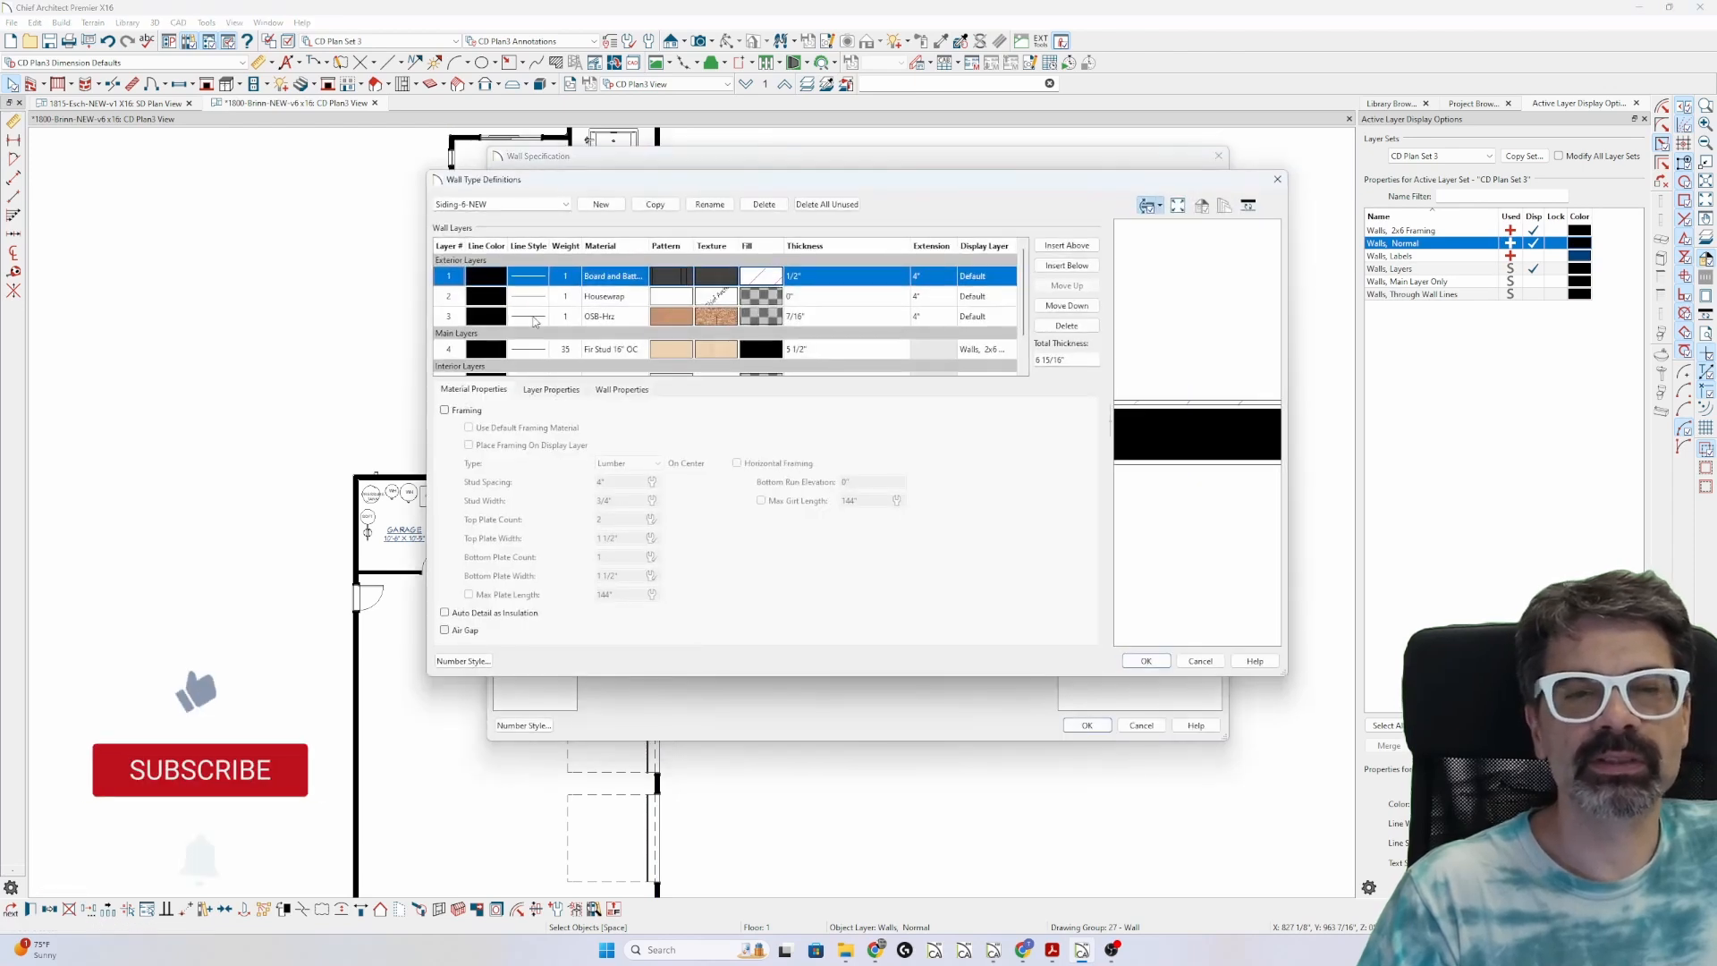
{"action": "left_click", "coordinate": [607, 315]}
{"action": "left_click", "coordinate": [609, 296]}
{"action": "left_click", "coordinate": [610, 276]}
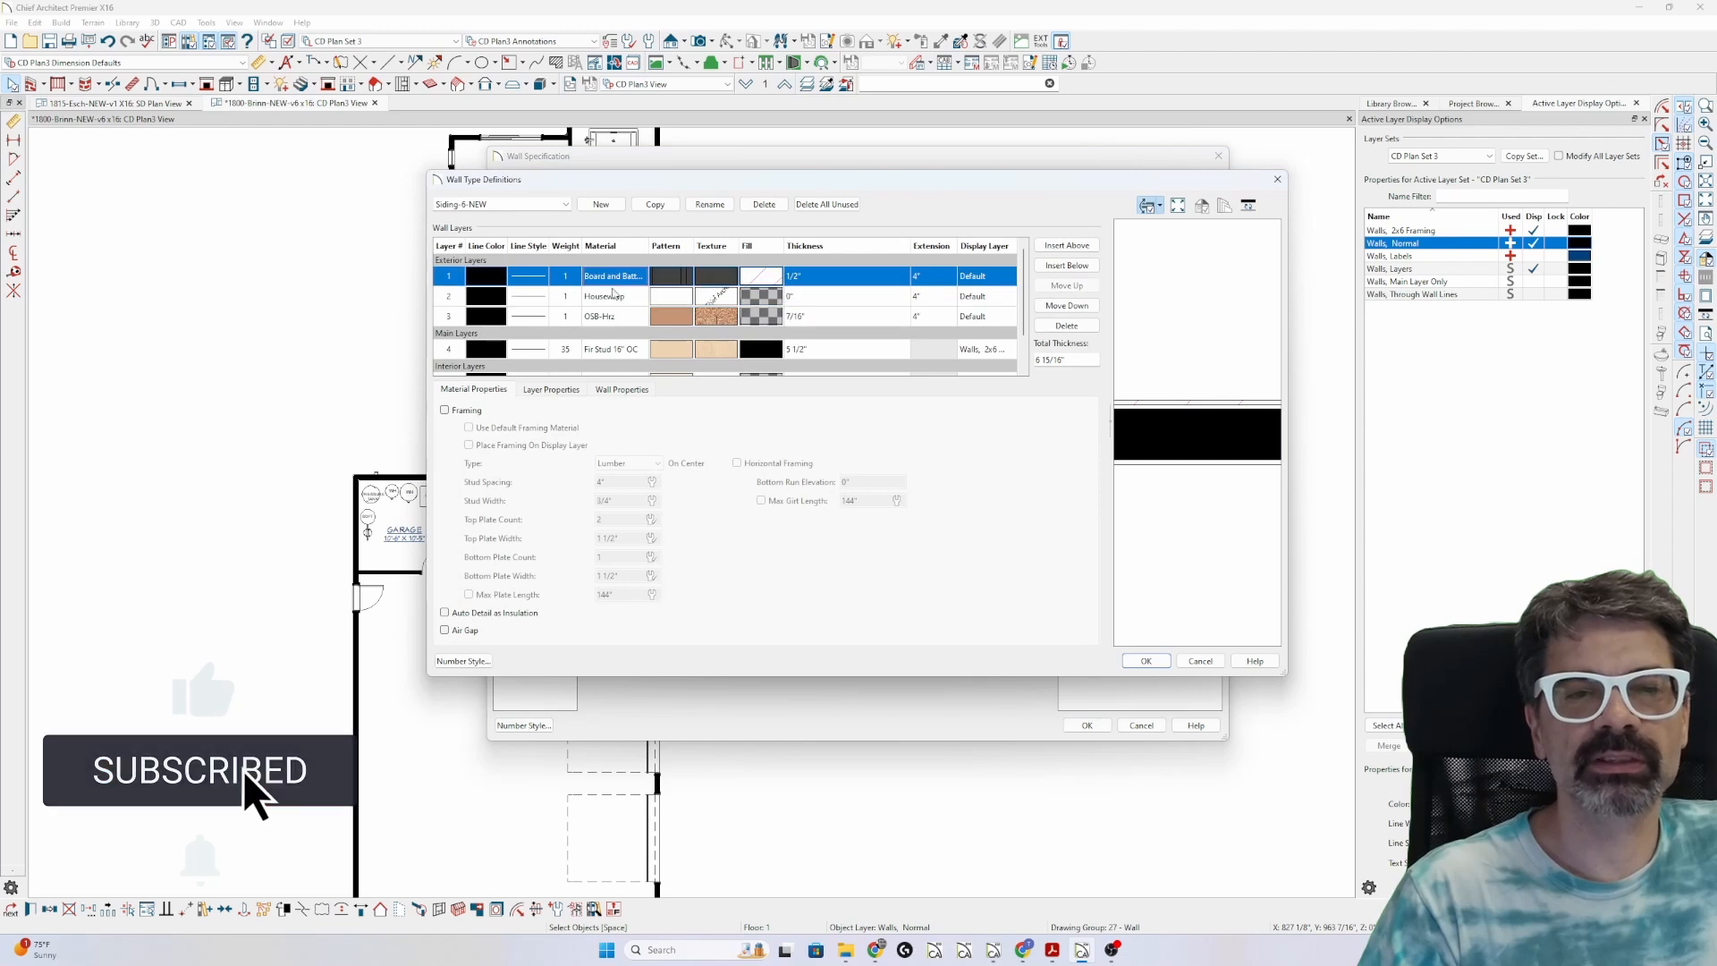
{"action": "left_click", "coordinate": [611, 296]}
{"action": "left_click", "coordinate": [613, 349]}
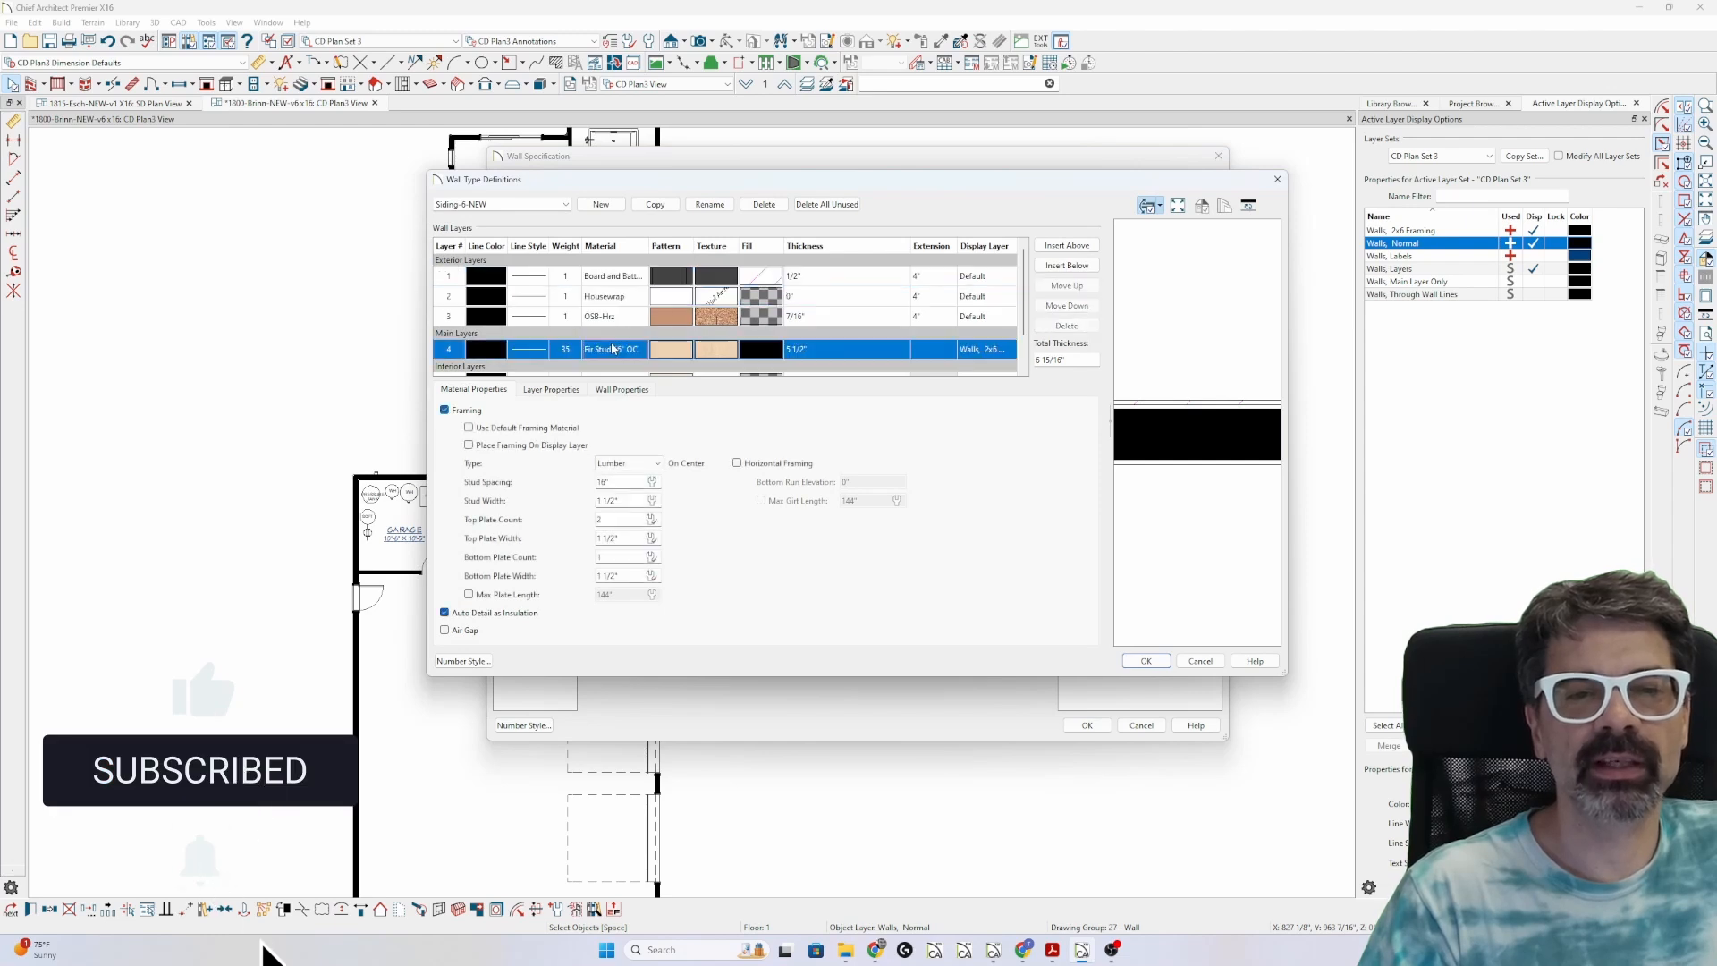
{"action": "left_click", "coordinate": [551, 390]}
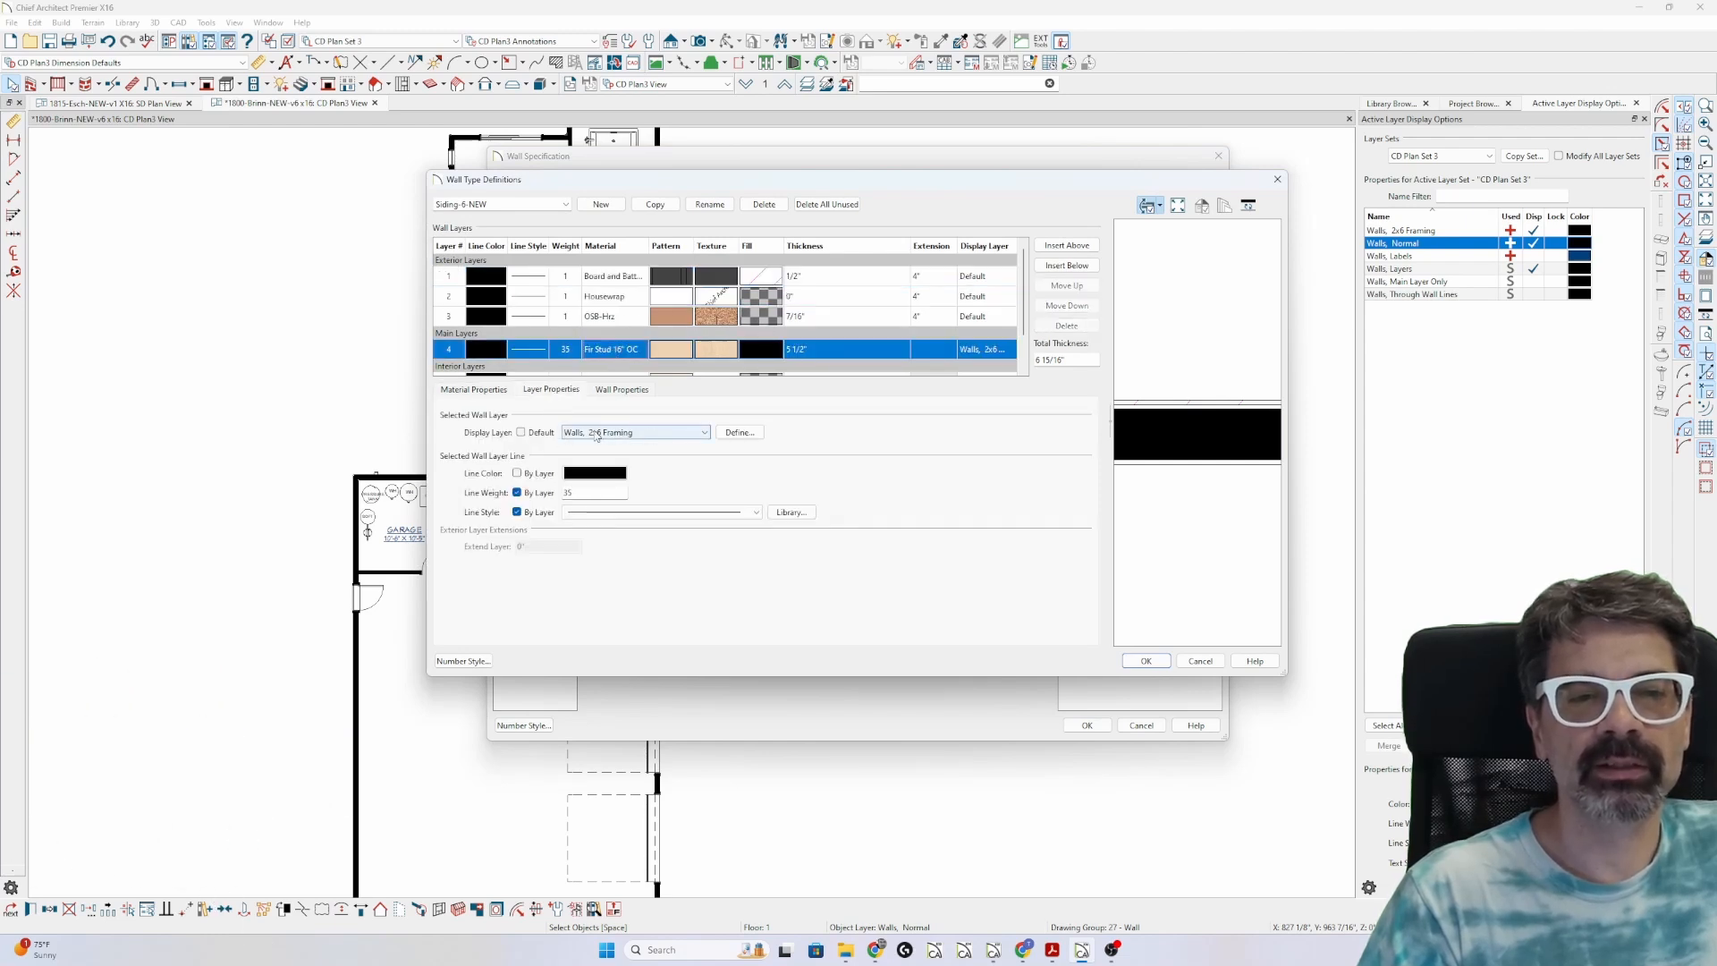
{"action": "left_click", "coordinate": [482, 391]}
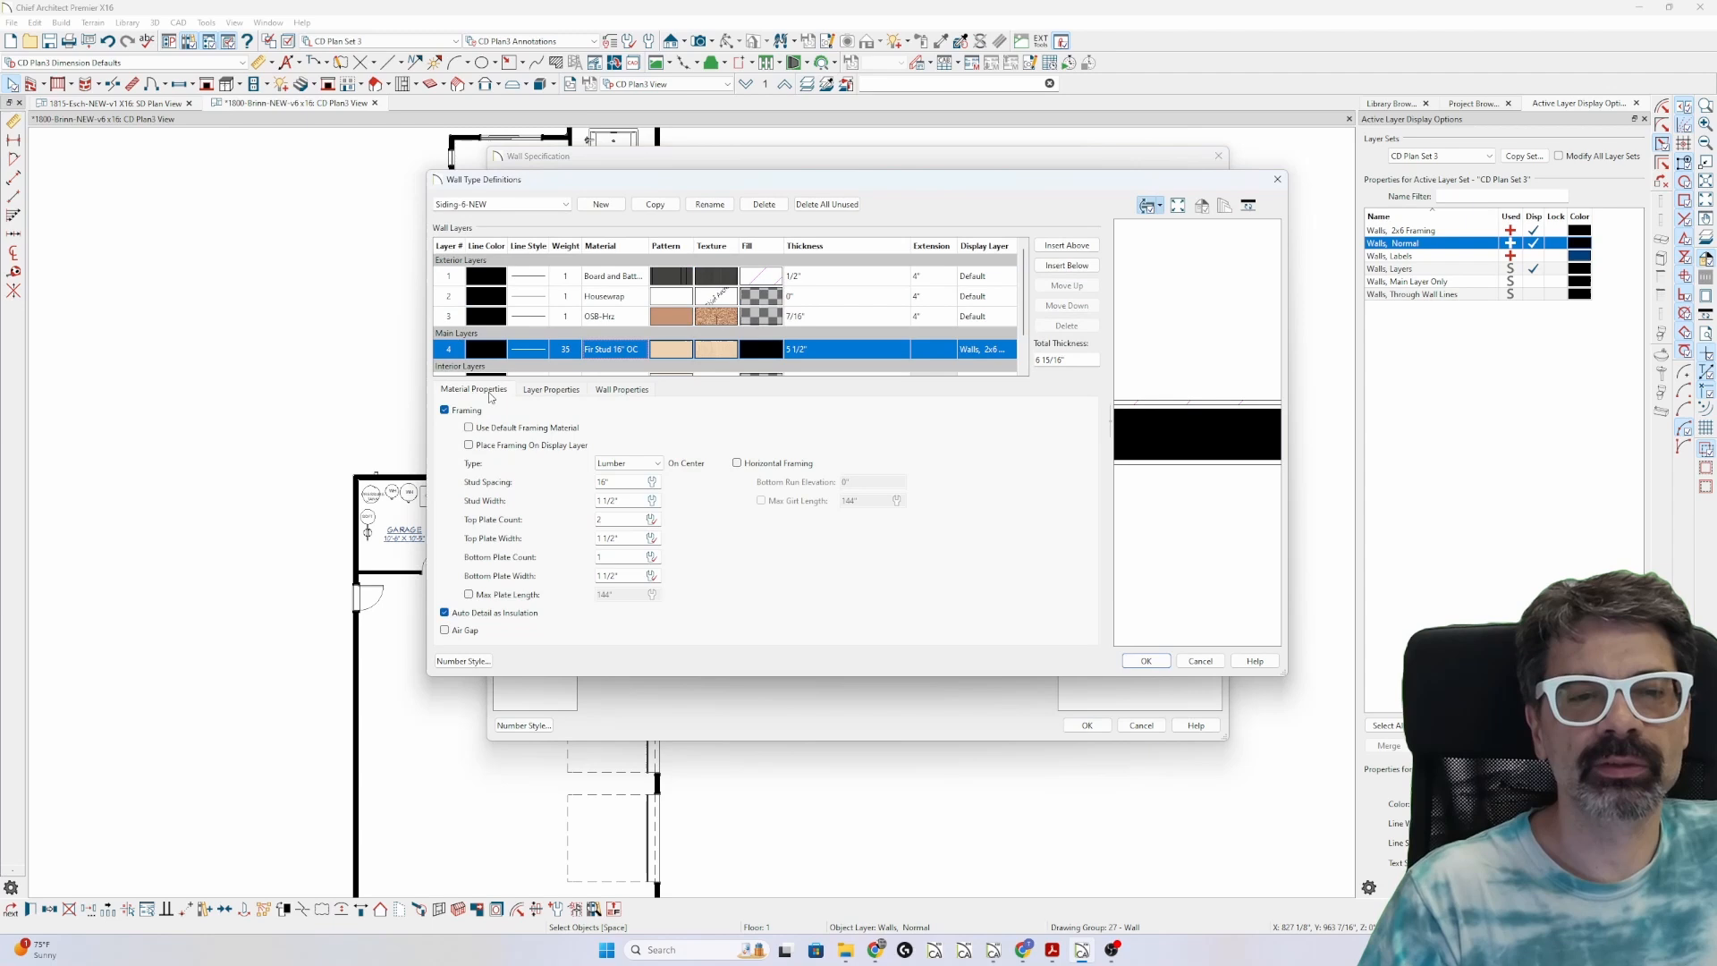
{"action": "left_click", "coordinate": [558, 394]}
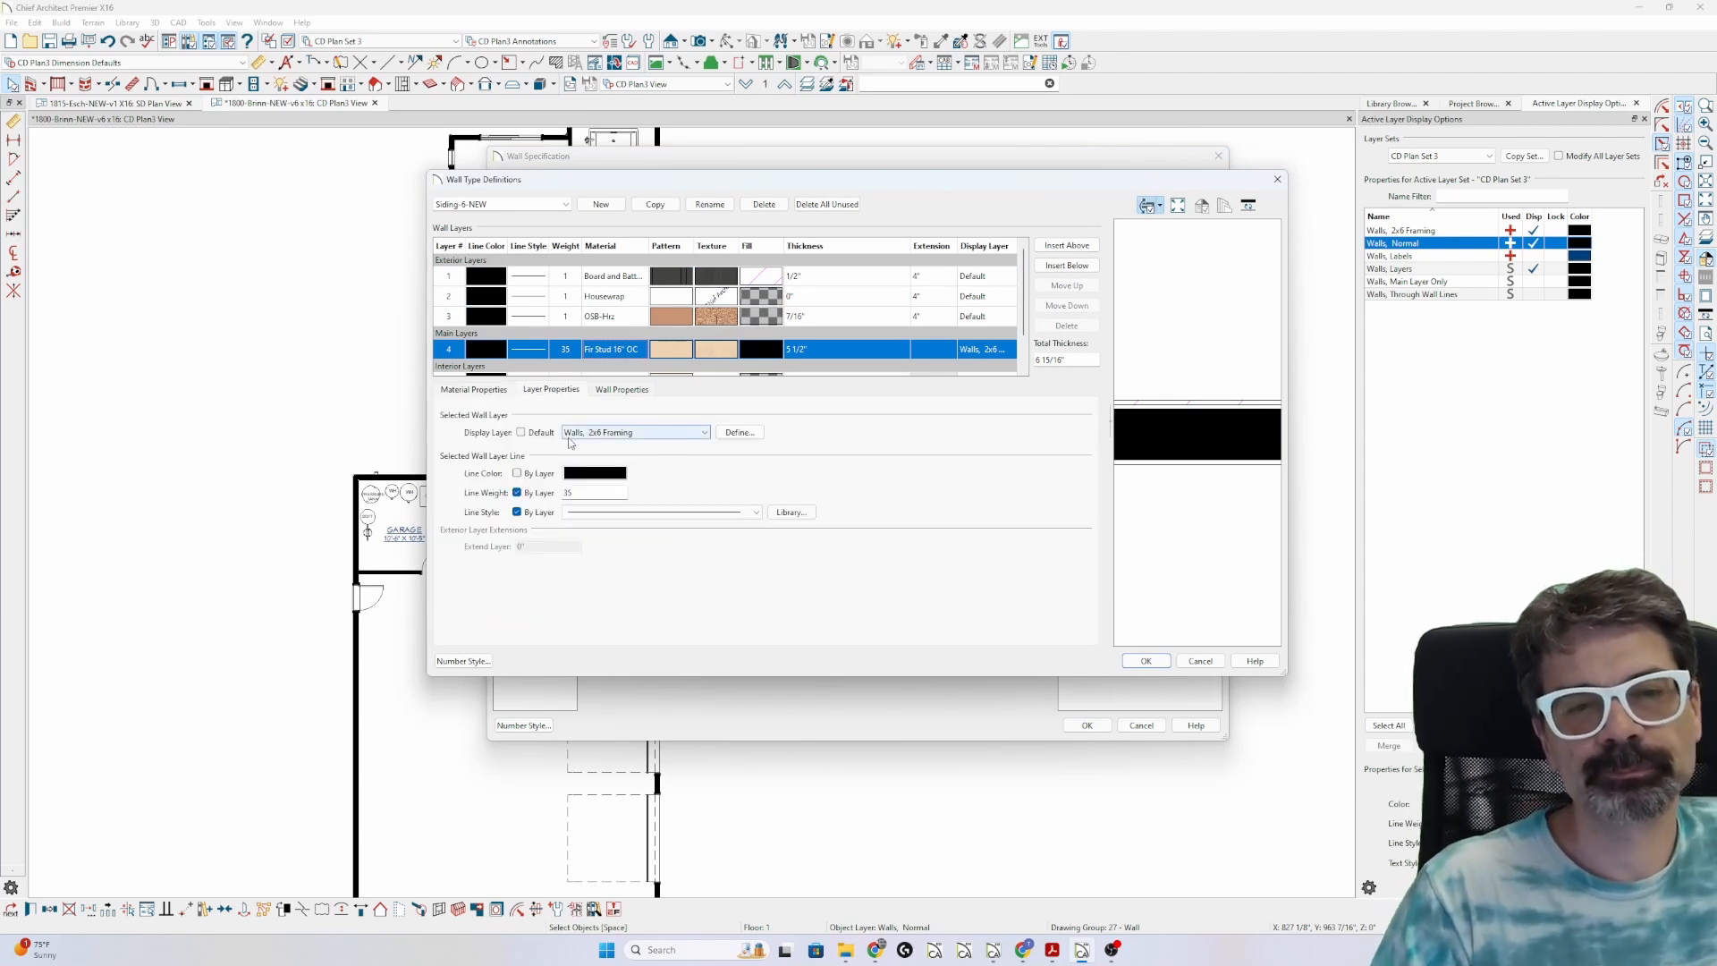
- Compare the display layers of the siding, housewrap, OSB, stud and drywall layers, then close the wall definition and specification
{"action": "left_click", "coordinate": [621, 279]}
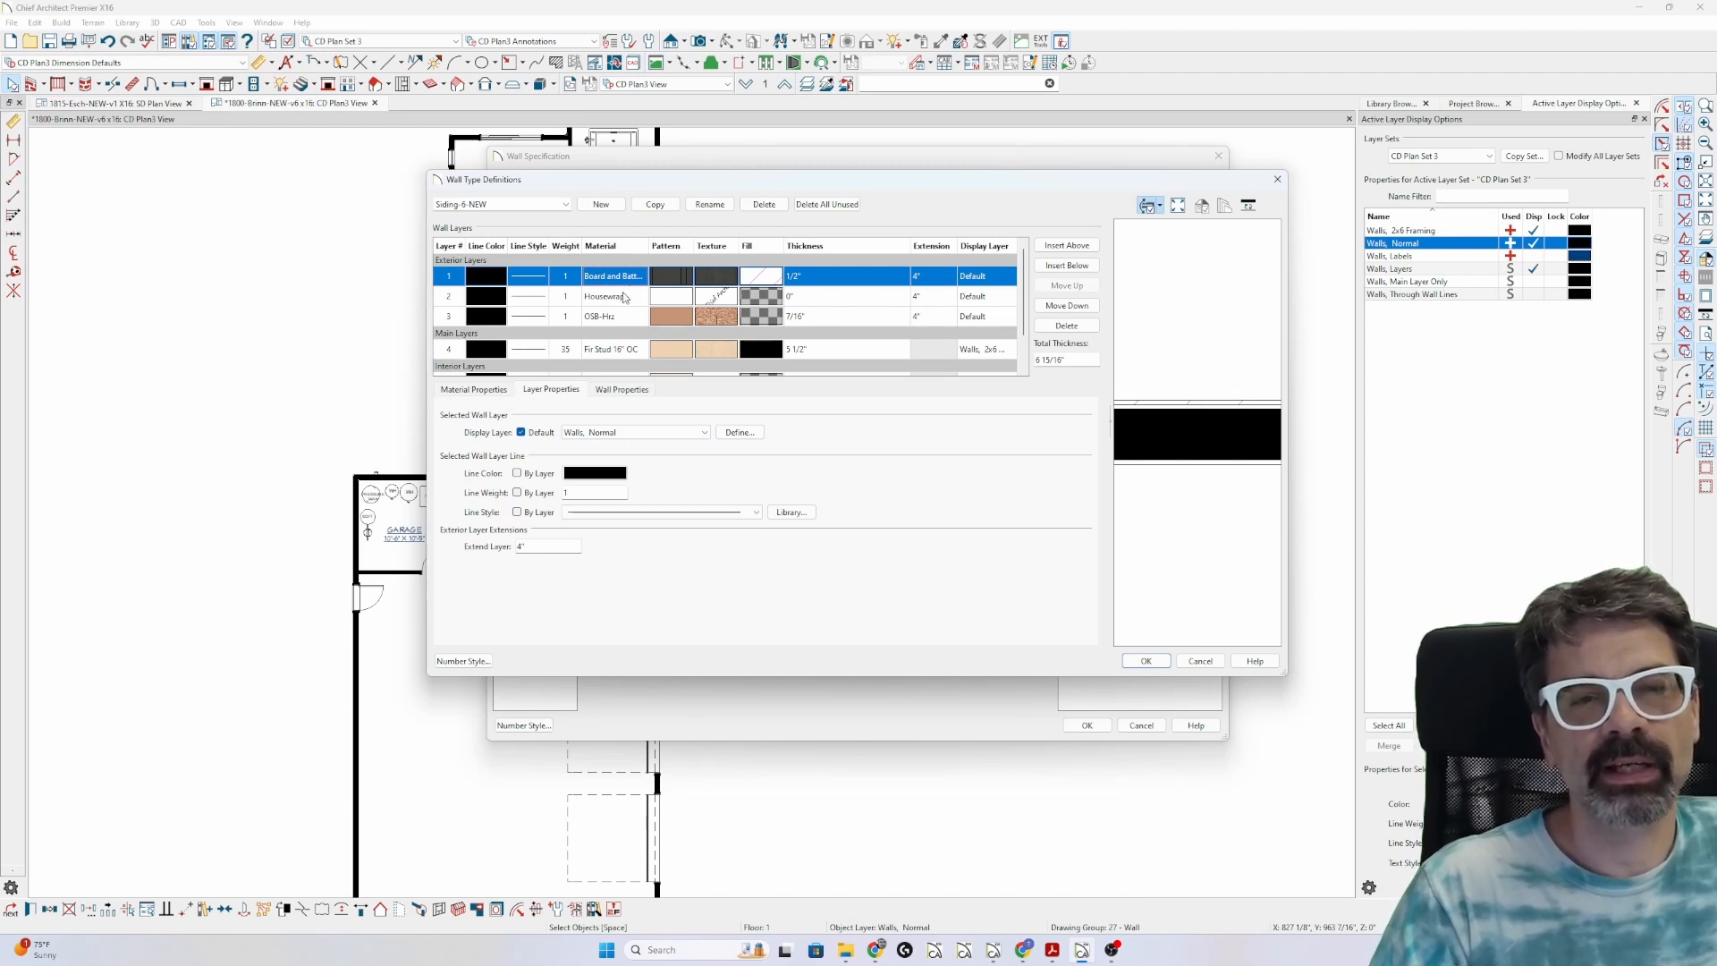
{"action": "left_click", "coordinate": [625, 299]}
{"action": "left_click", "coordinate": [616, 322]}
{"action": "left_click", "coordinate": [618, 354]}
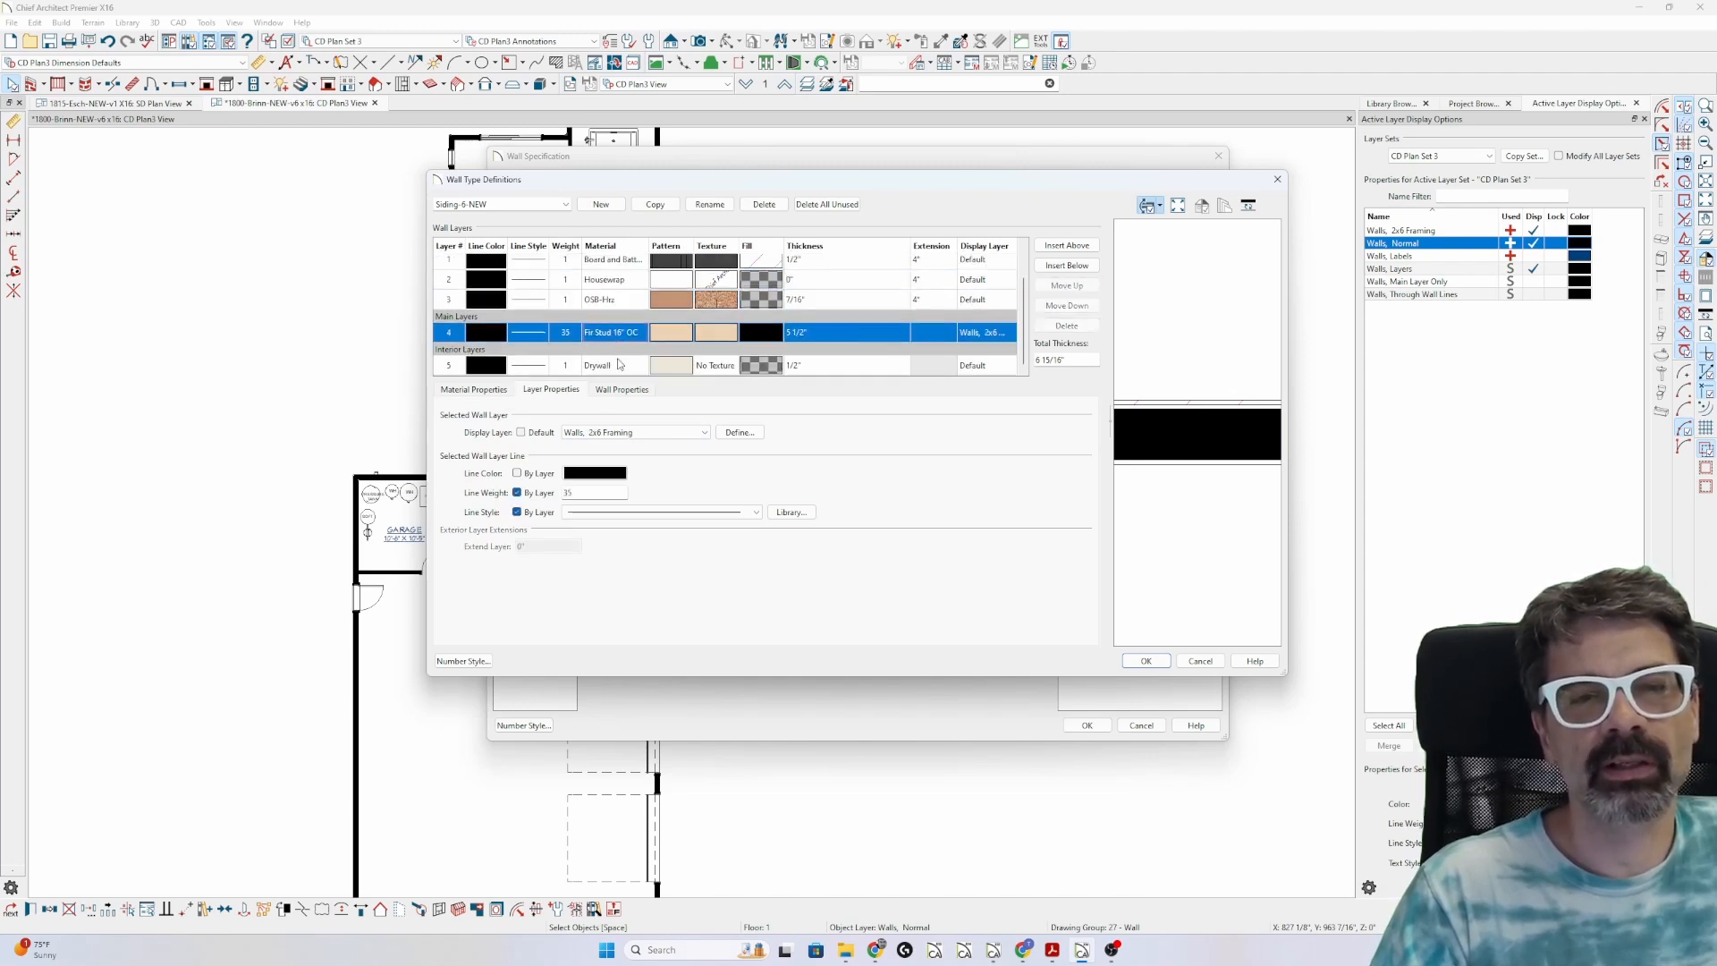
{"action": "left_click", "coordinate": [622, 302]}
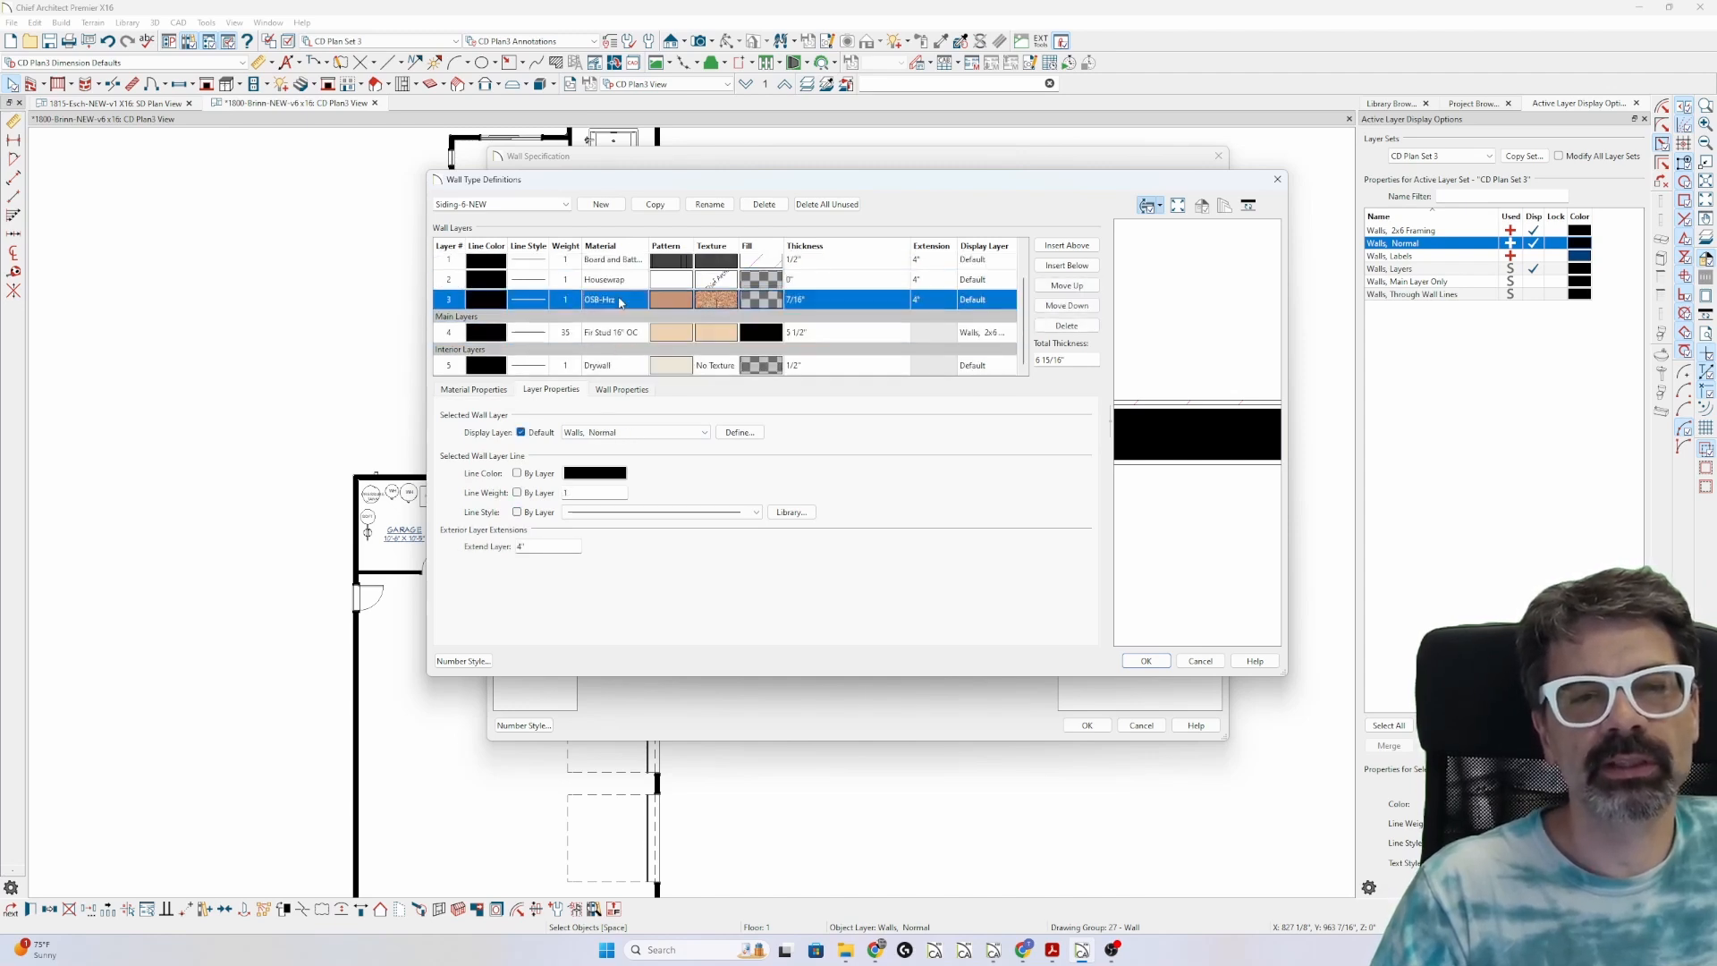
{"action": "left_click", "coordinate": [609, 368]}
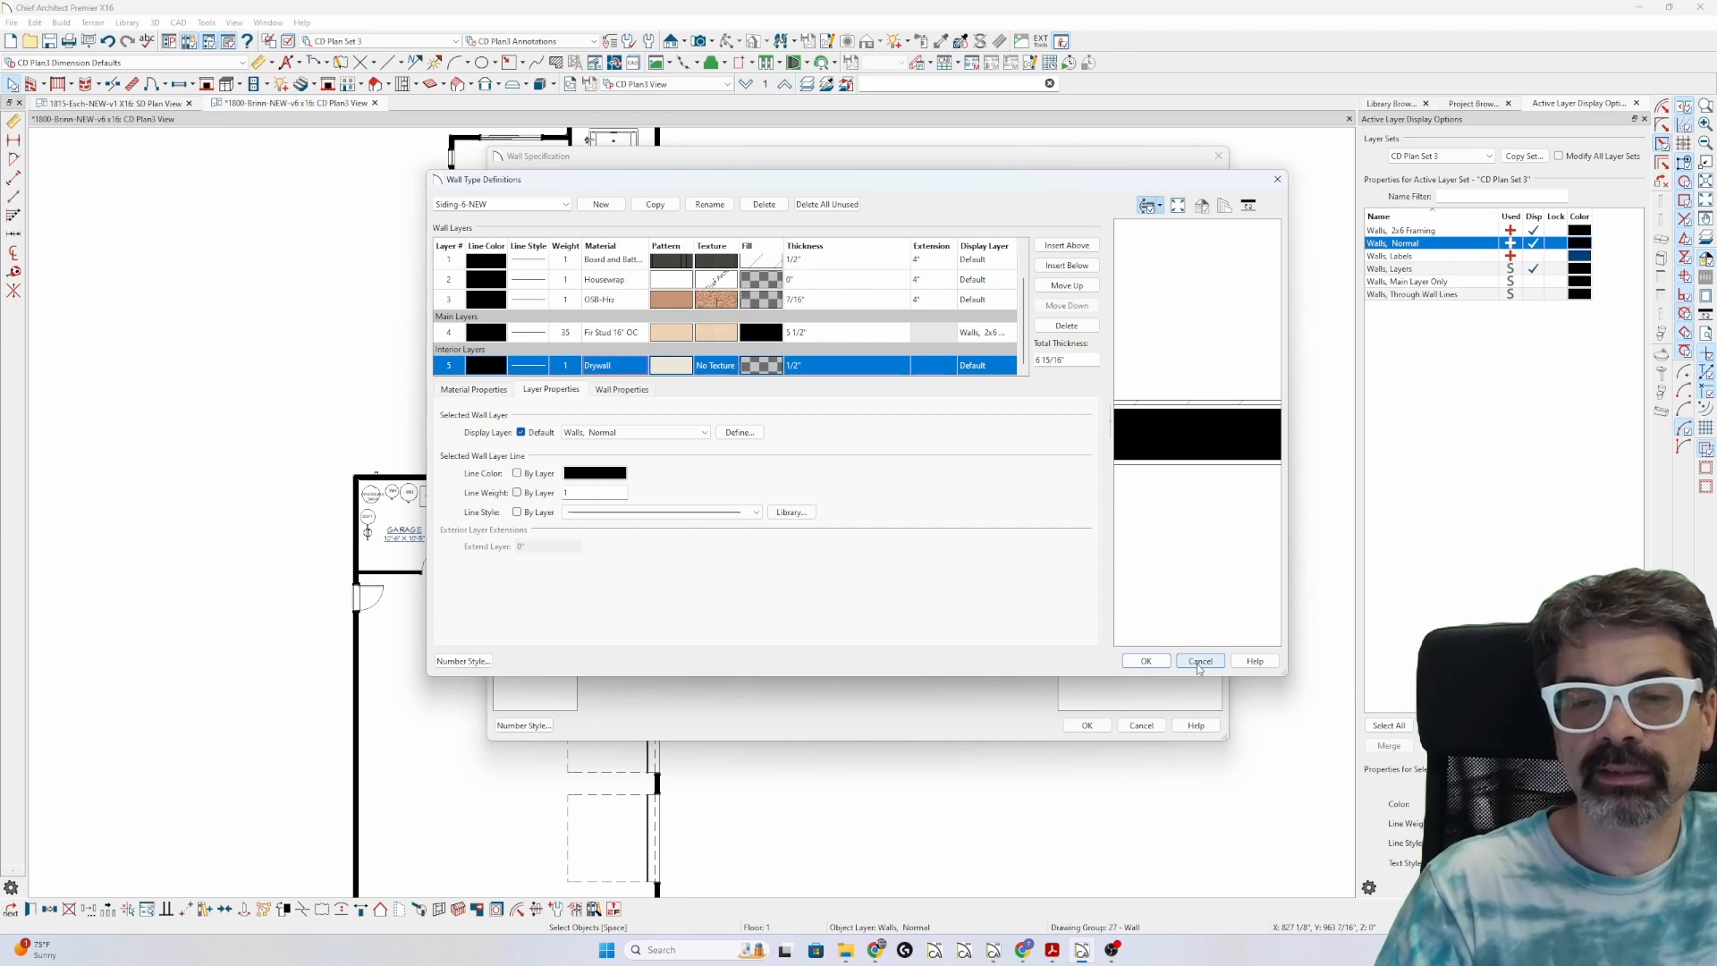
{"action": "scroll", "coordinate": [623, 325], "scroll_direction": "up", "scroll_amount": 1}
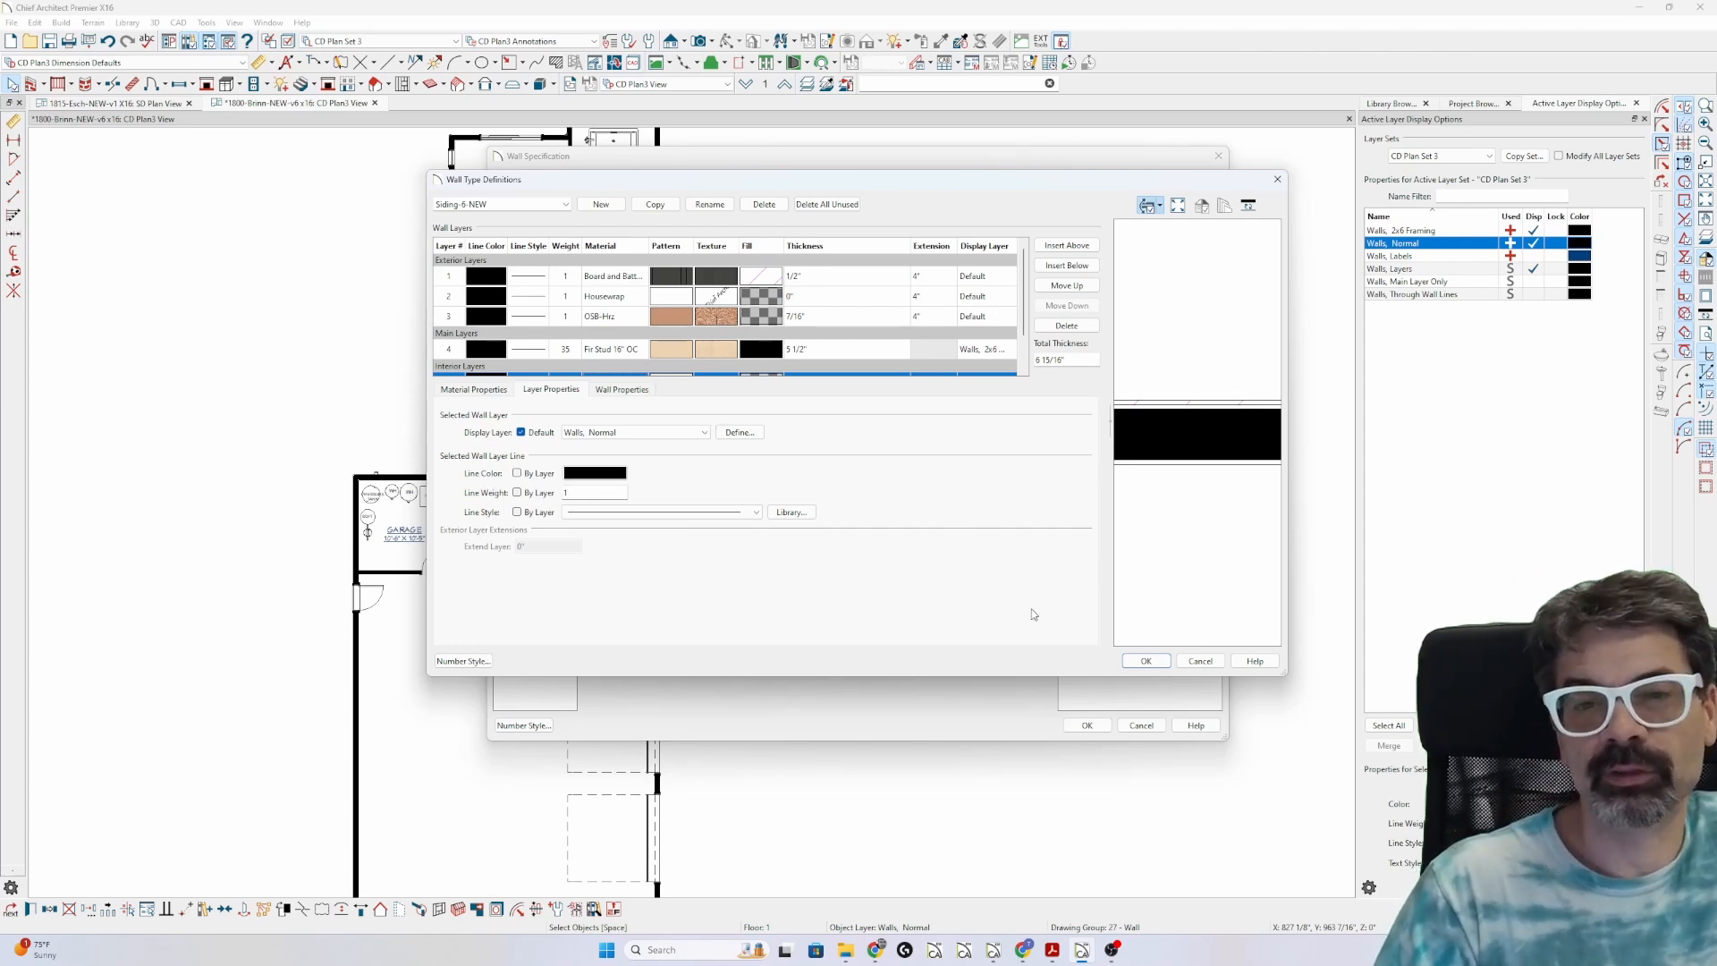
{"action": "left_click", "coordinate": [1146, 661]}
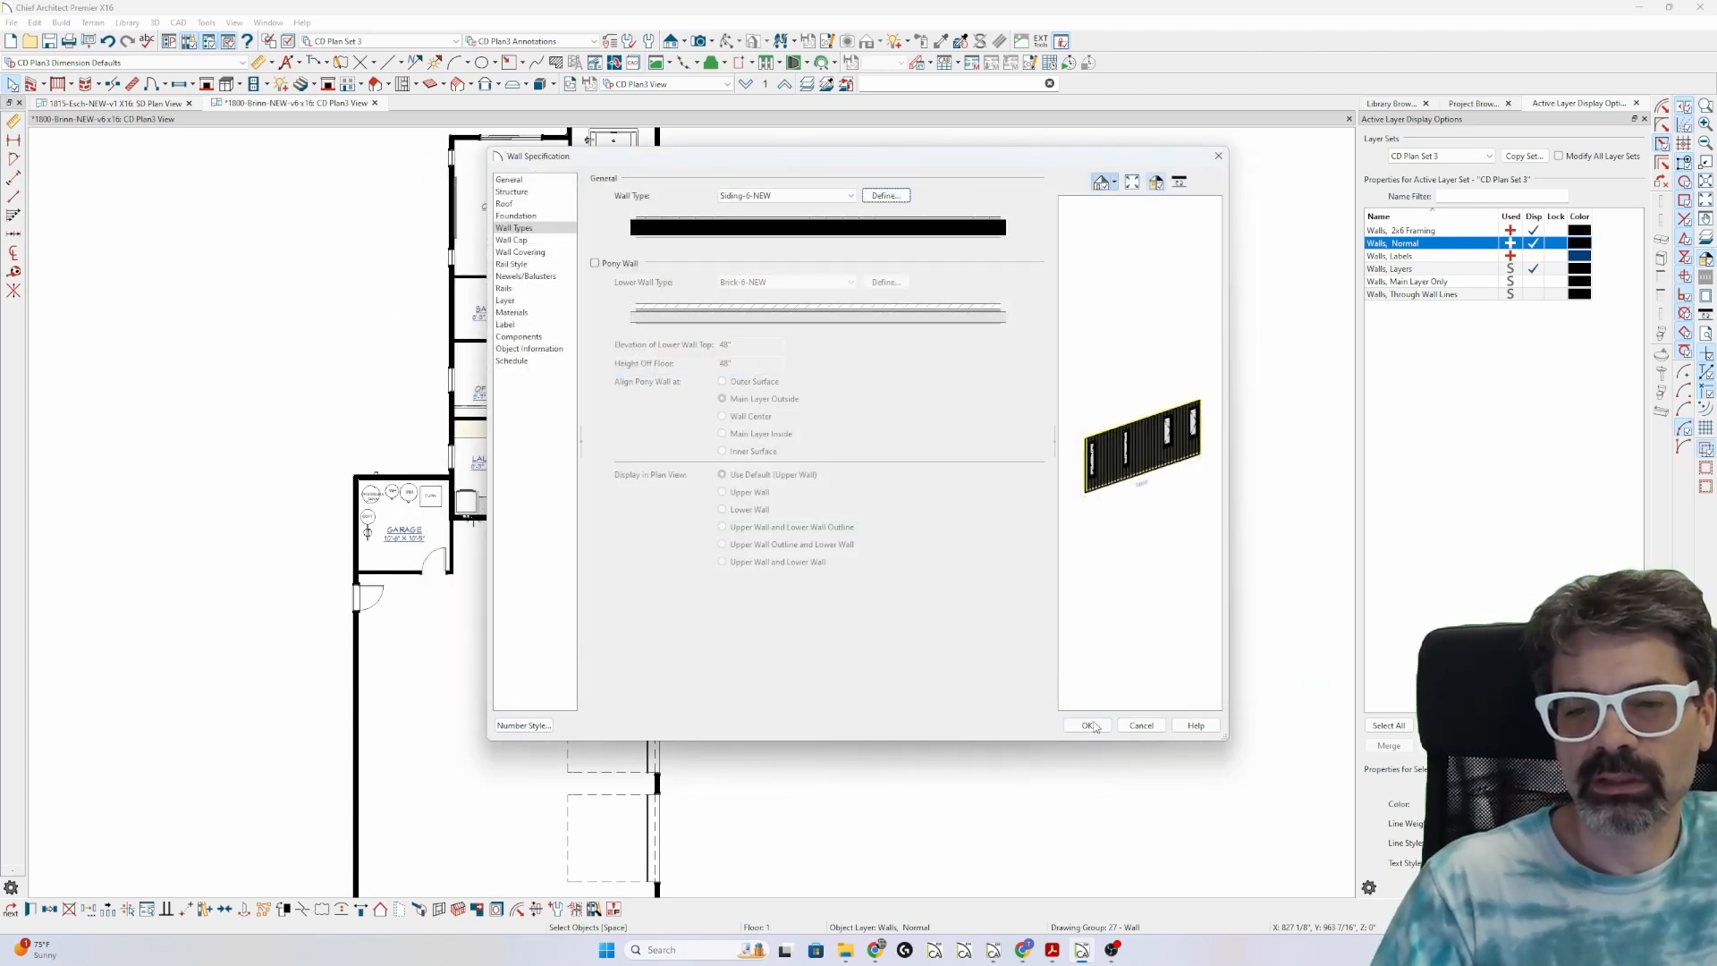
{"action": "left_click", "coordinate": [1088, 727]}
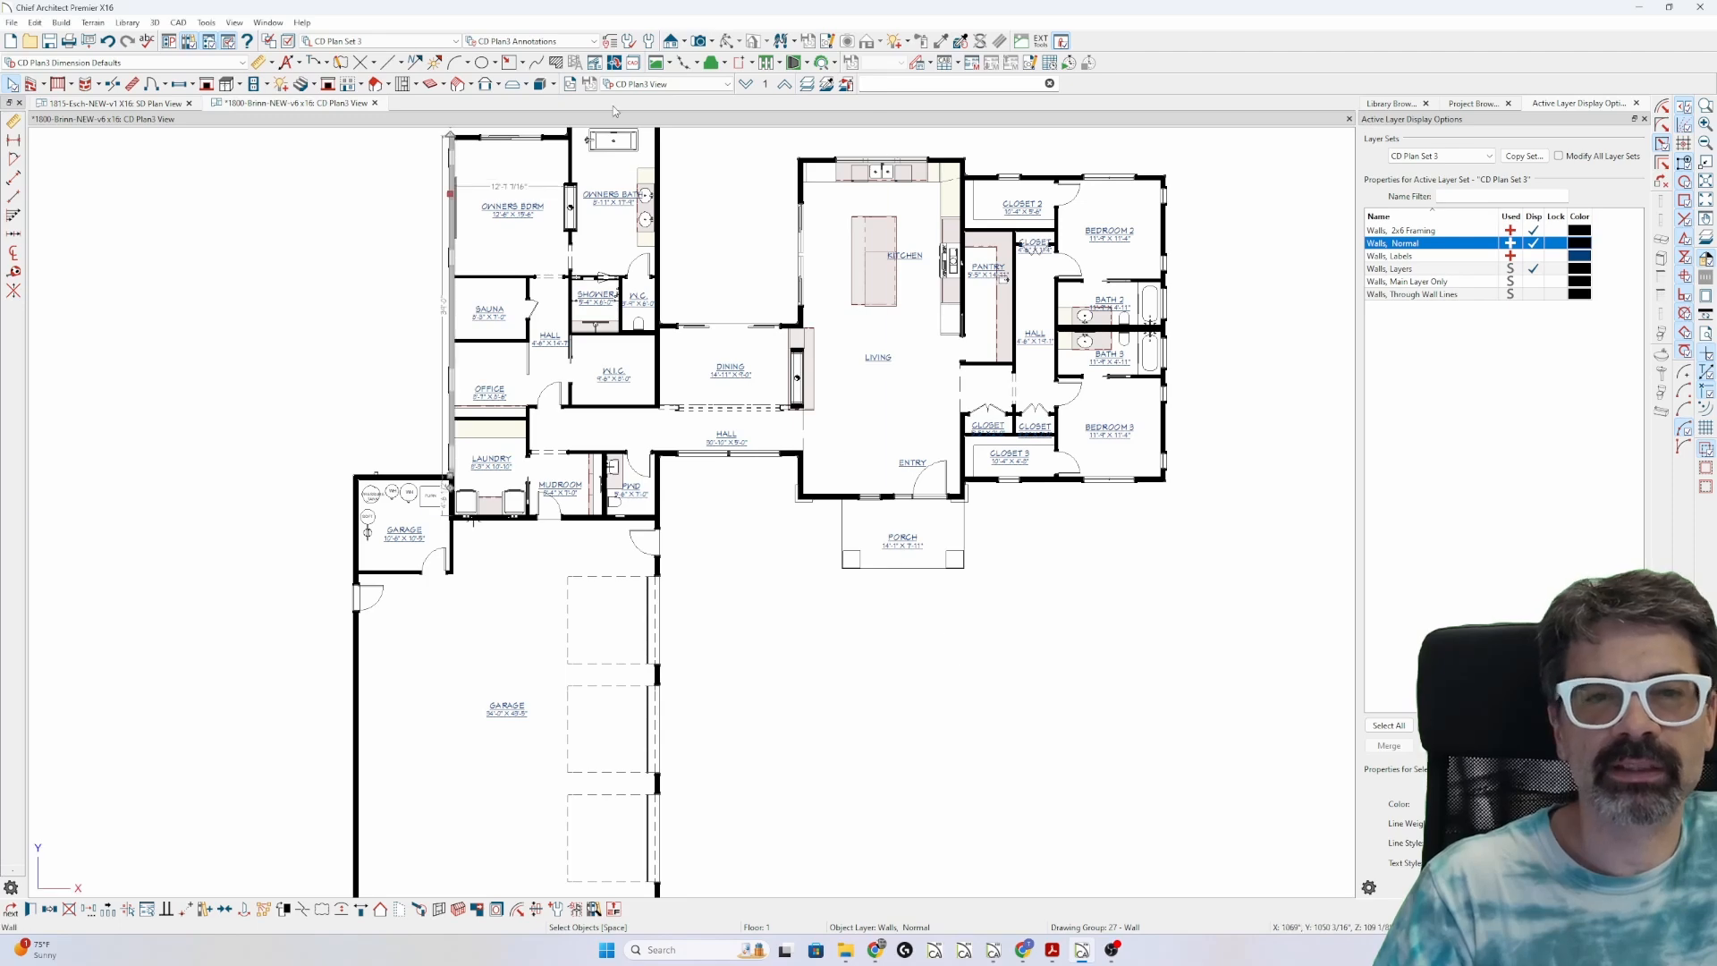
- Compare the wall display by switching to Working Plan View and back to CD Plan3 View
{"action": "left_click", "coordinate": [707, 83]}
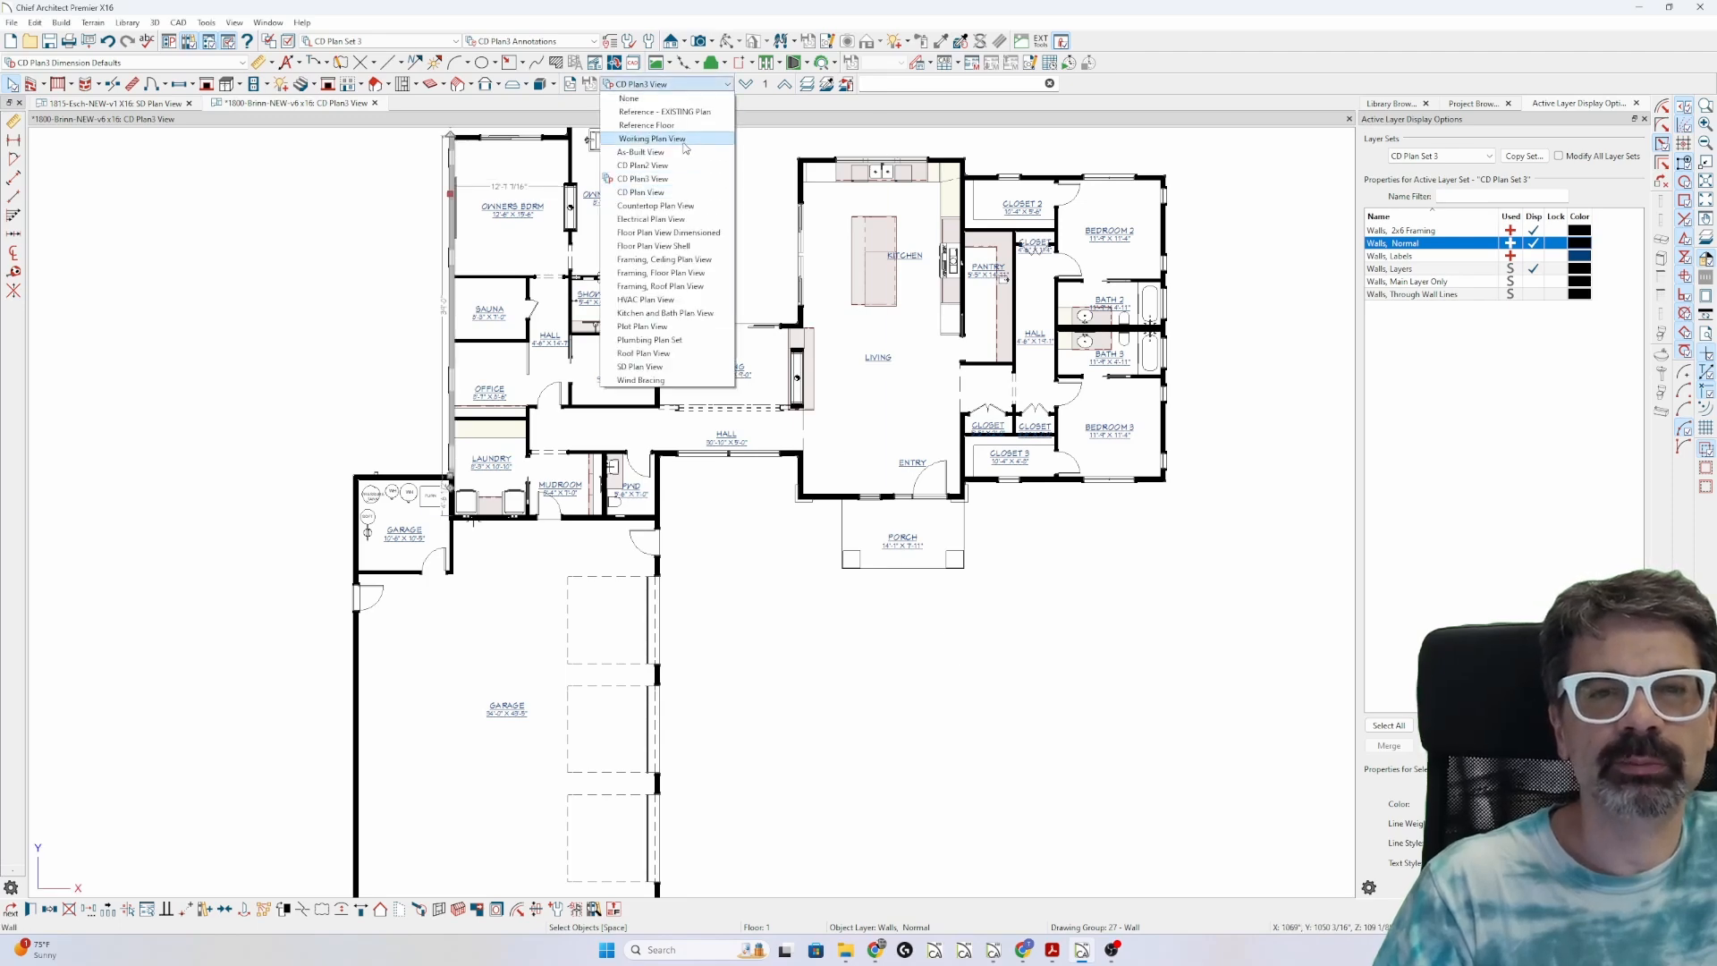
{"action": "left_click", "coordinate": [680, 139]}
{"action": "left_click", "coordinate": [685, 85]}
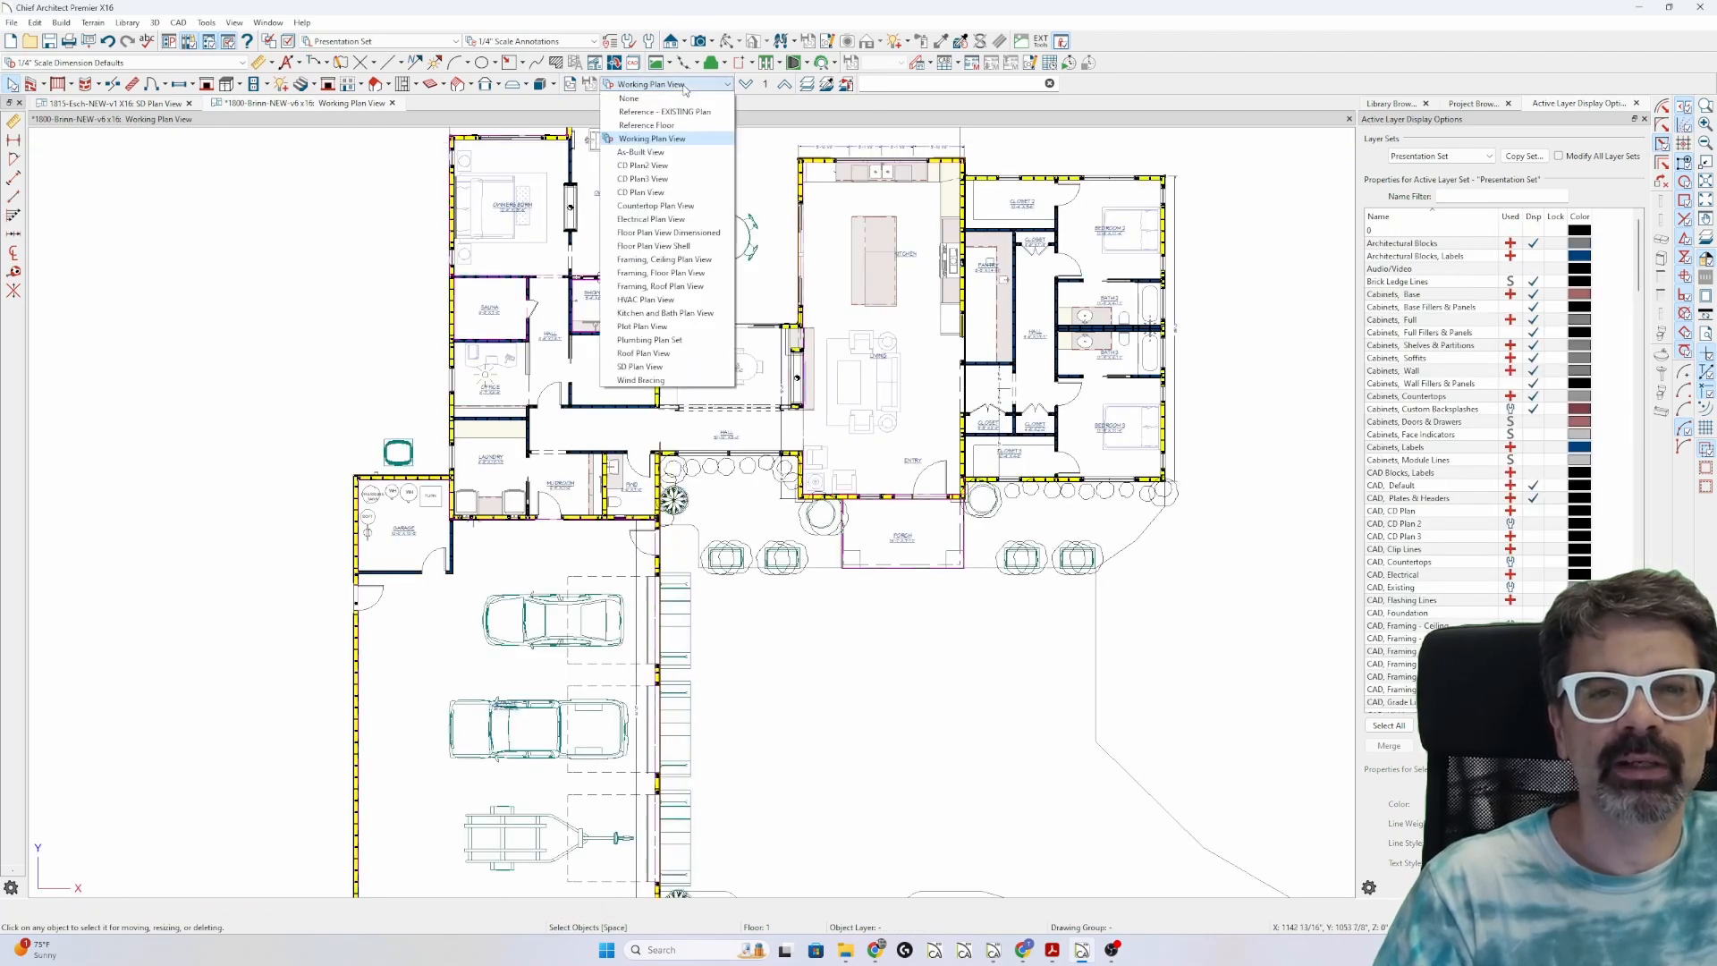
{"action": "left_click", "coordinate": [678, 179]}
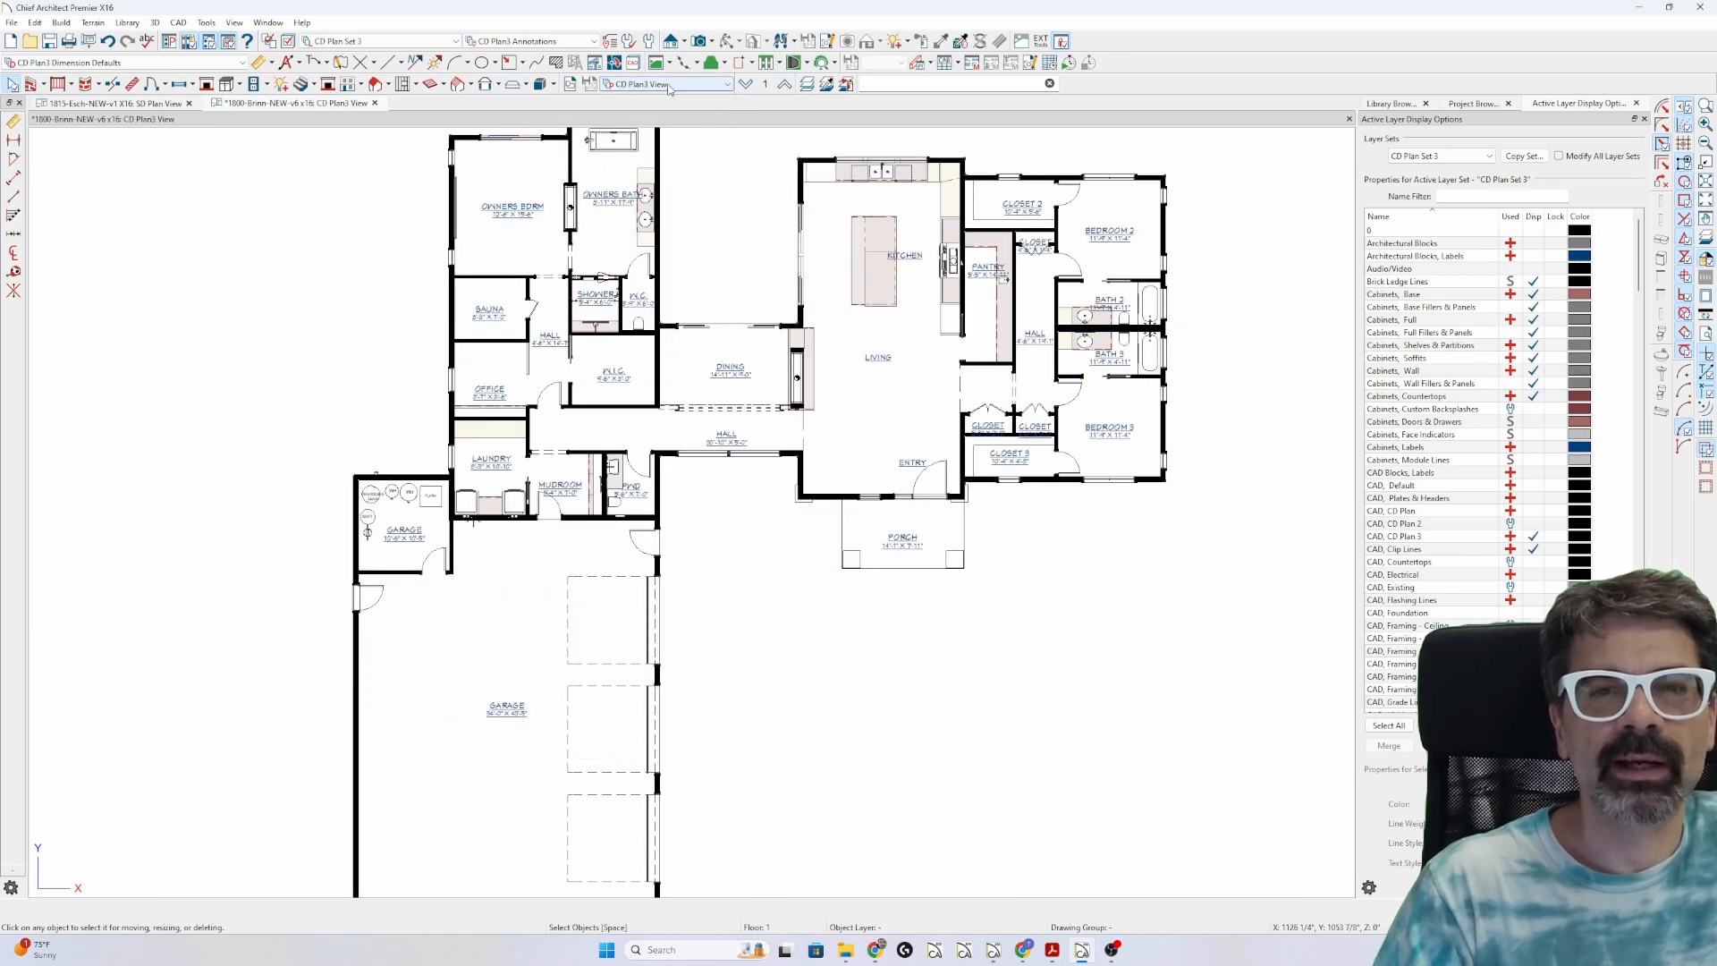
- Through the owner's bath exterior wall, set the fill of the Siding-6-NEW Fir Stud main layer to Hatch, Angle
{"action": "left_click", "coordinate": [662, 228]}
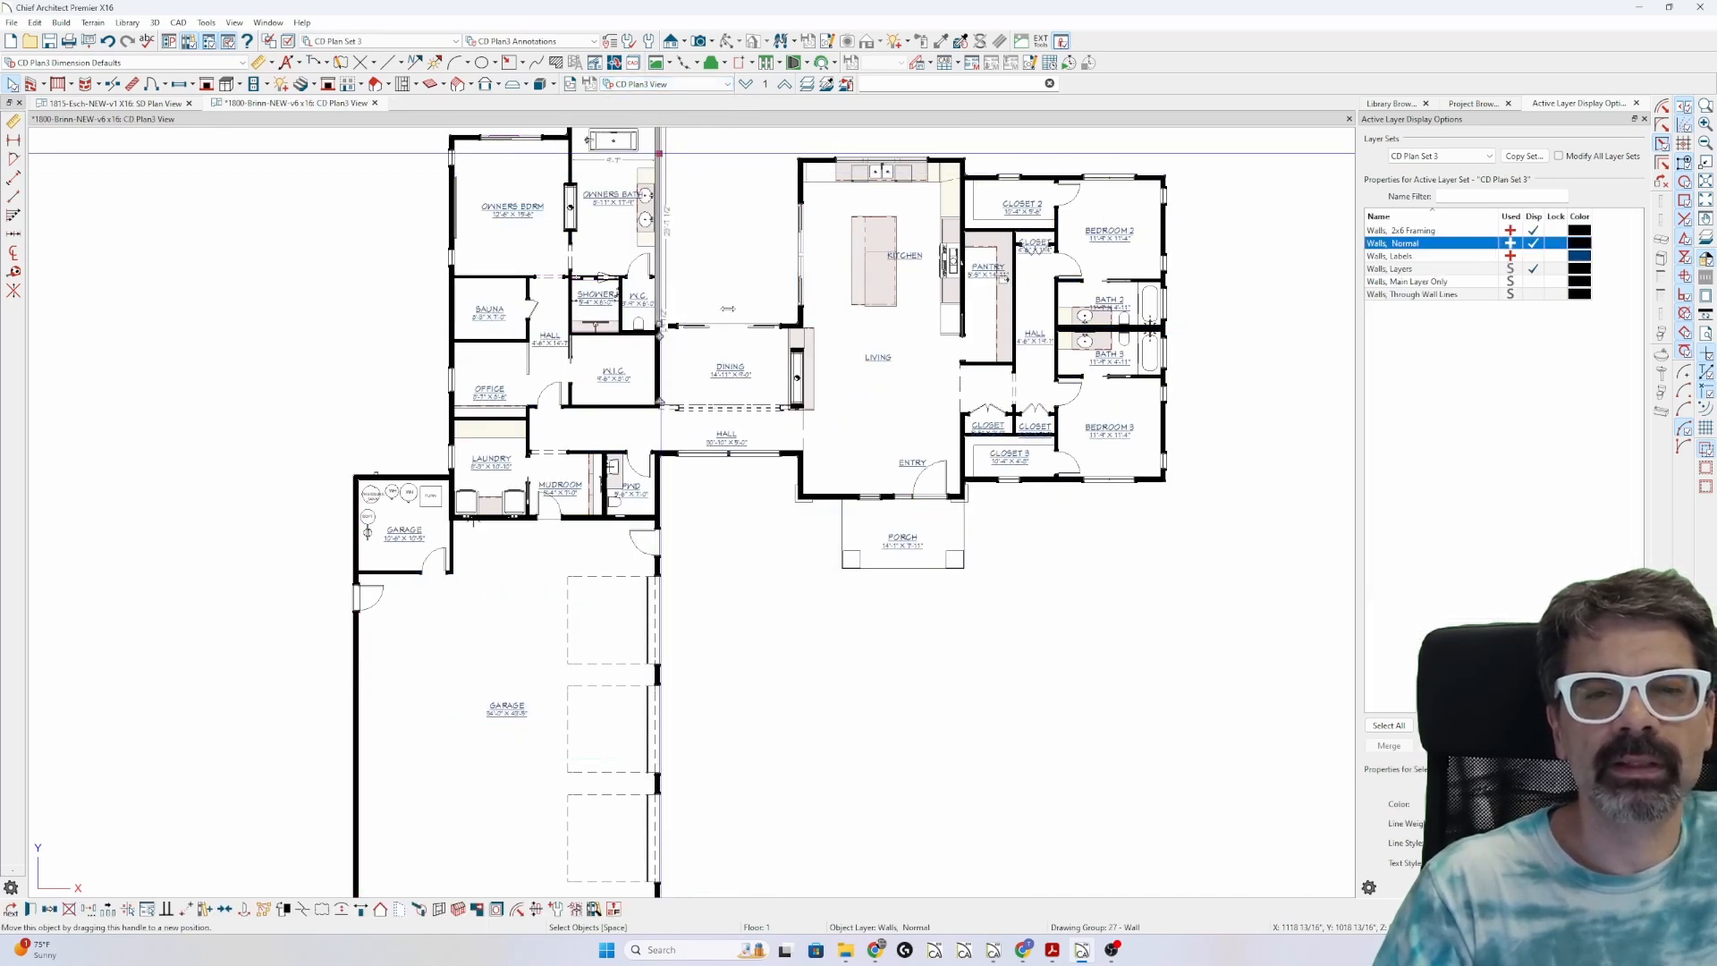
{"action": "double_click", "coordinate": [728, 309]}
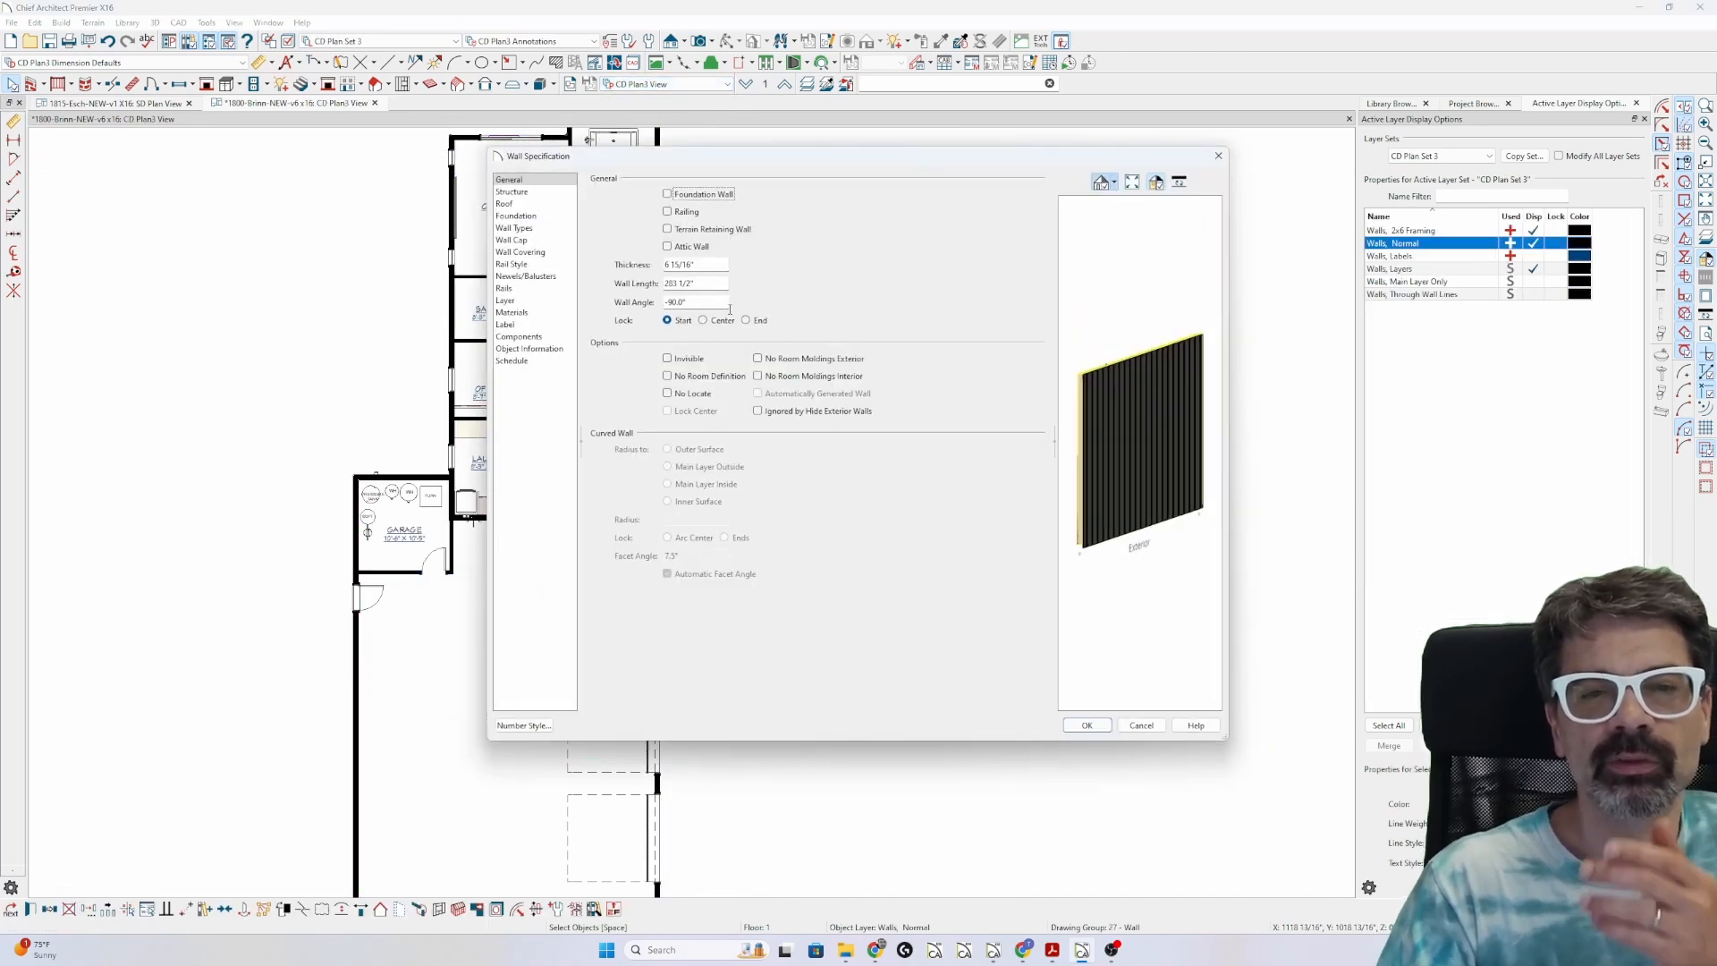
{"action": "left_click", "coordinate": [541, 229]}
{"action": "left_click", "coordinate": [909, 197]}
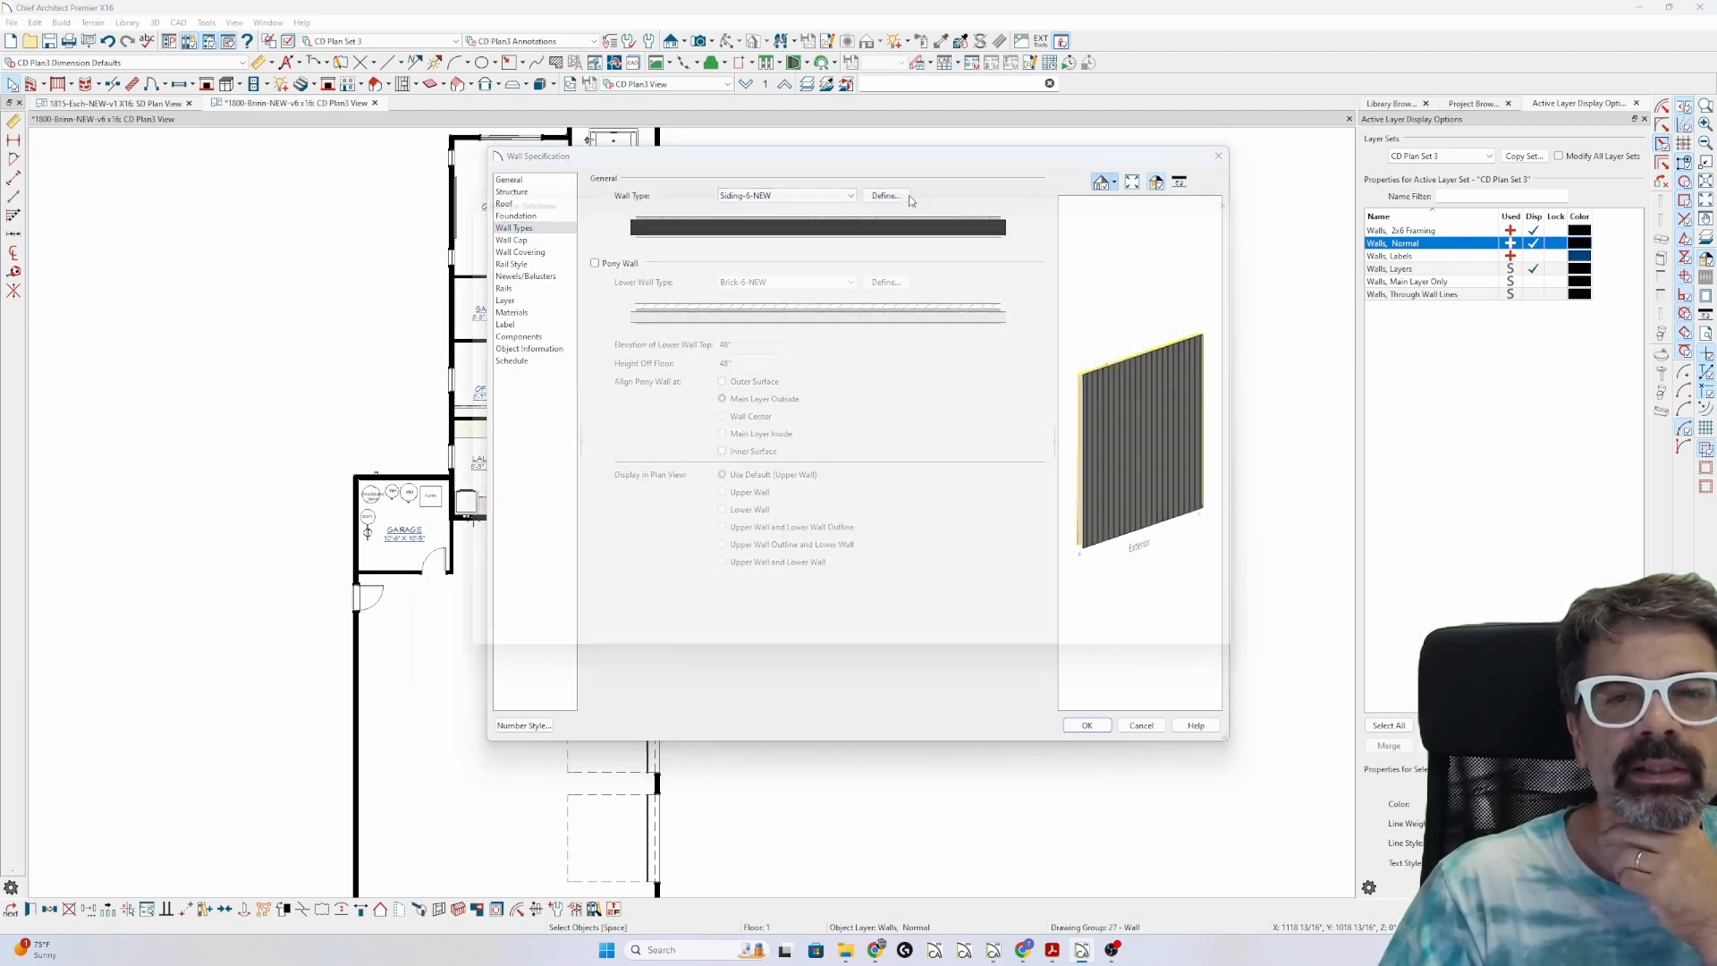
{"action": "double_click", "coordinate": [758, 349]}
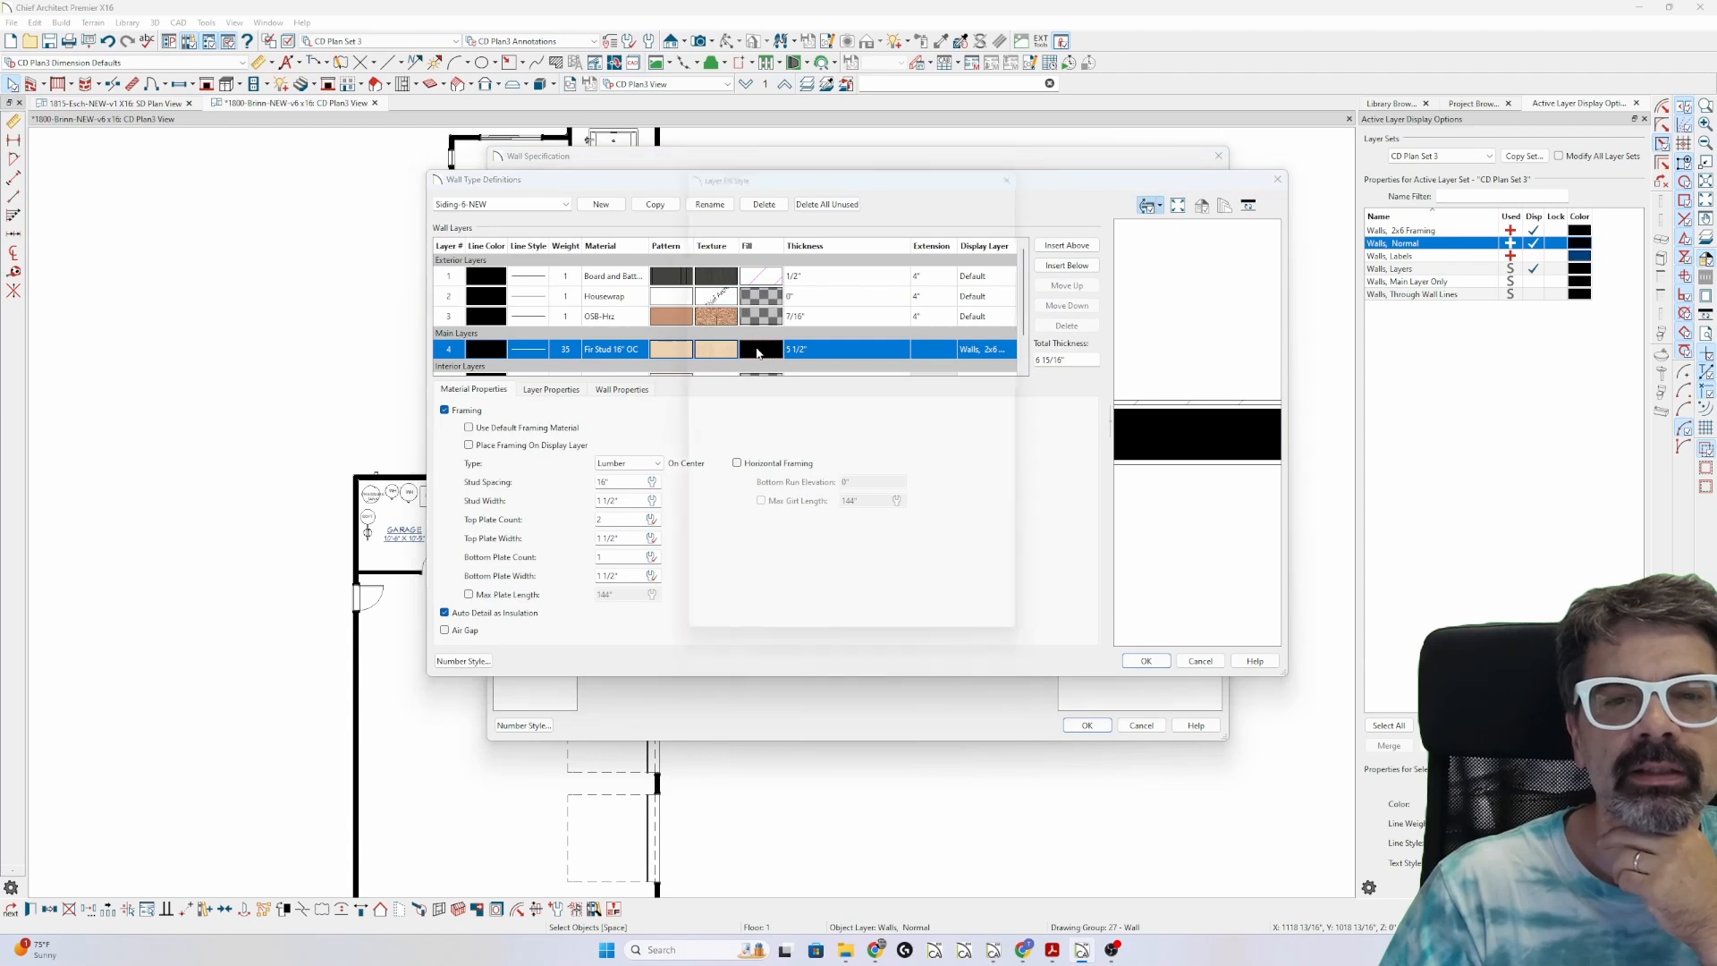
{"action": "left_click", "coordinate": [794, 194]}
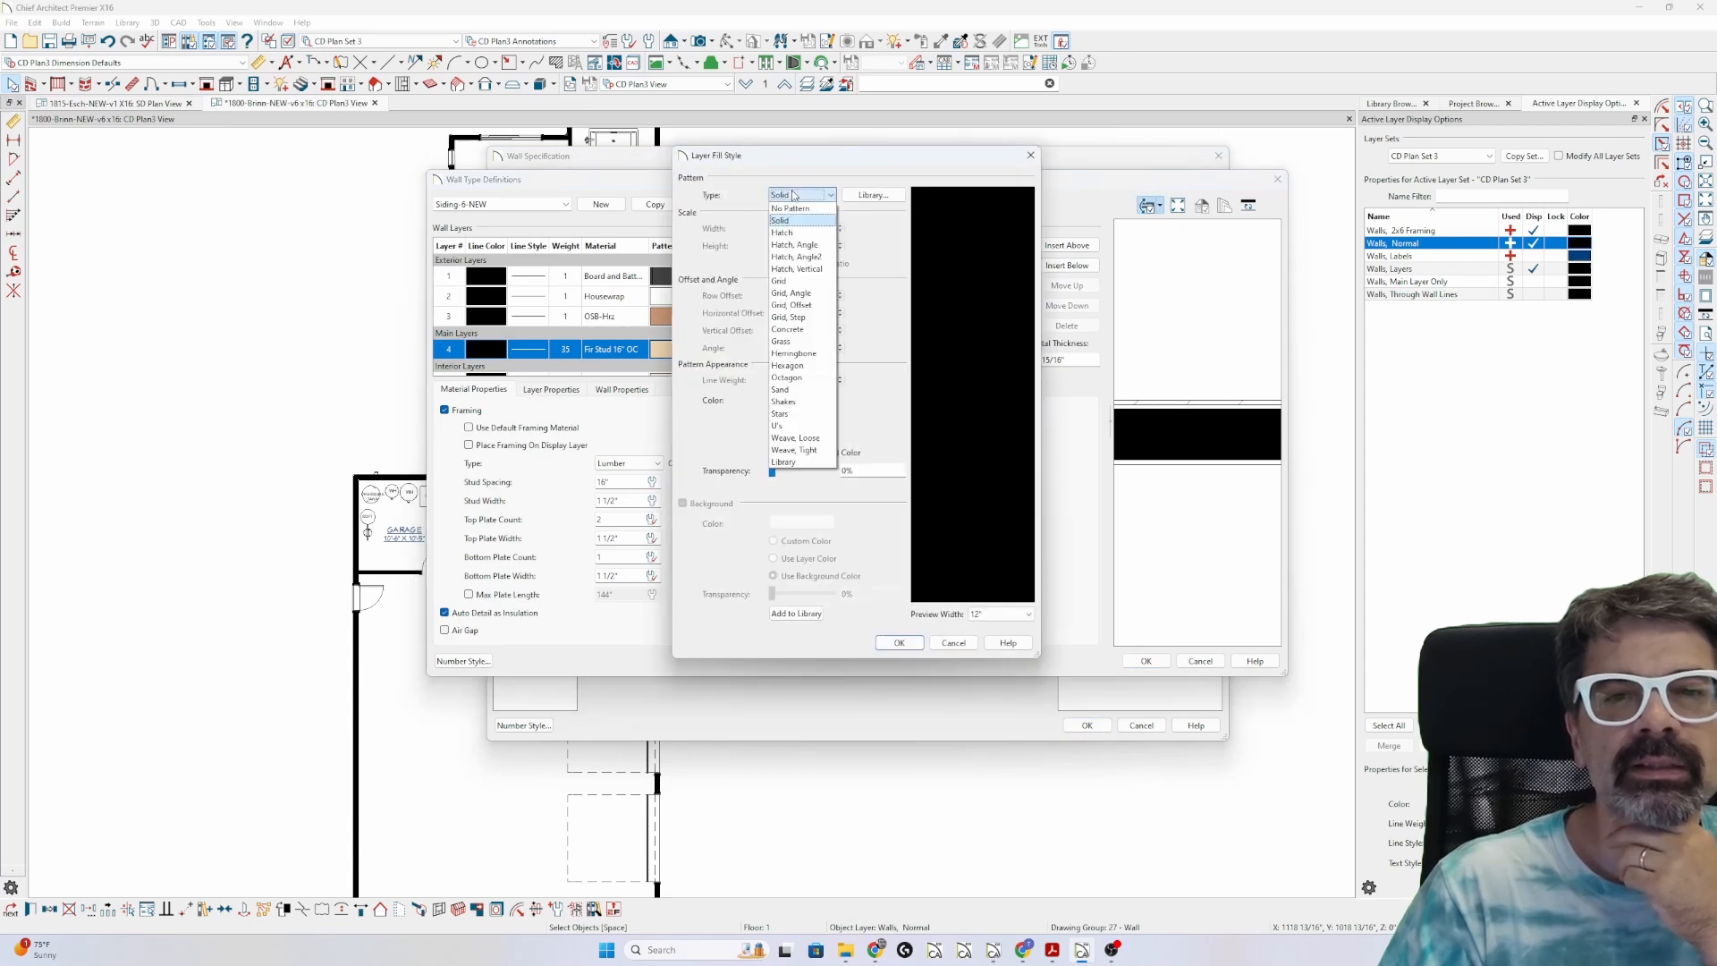
{"action": "left_click", "coordinate": [808, 244]}
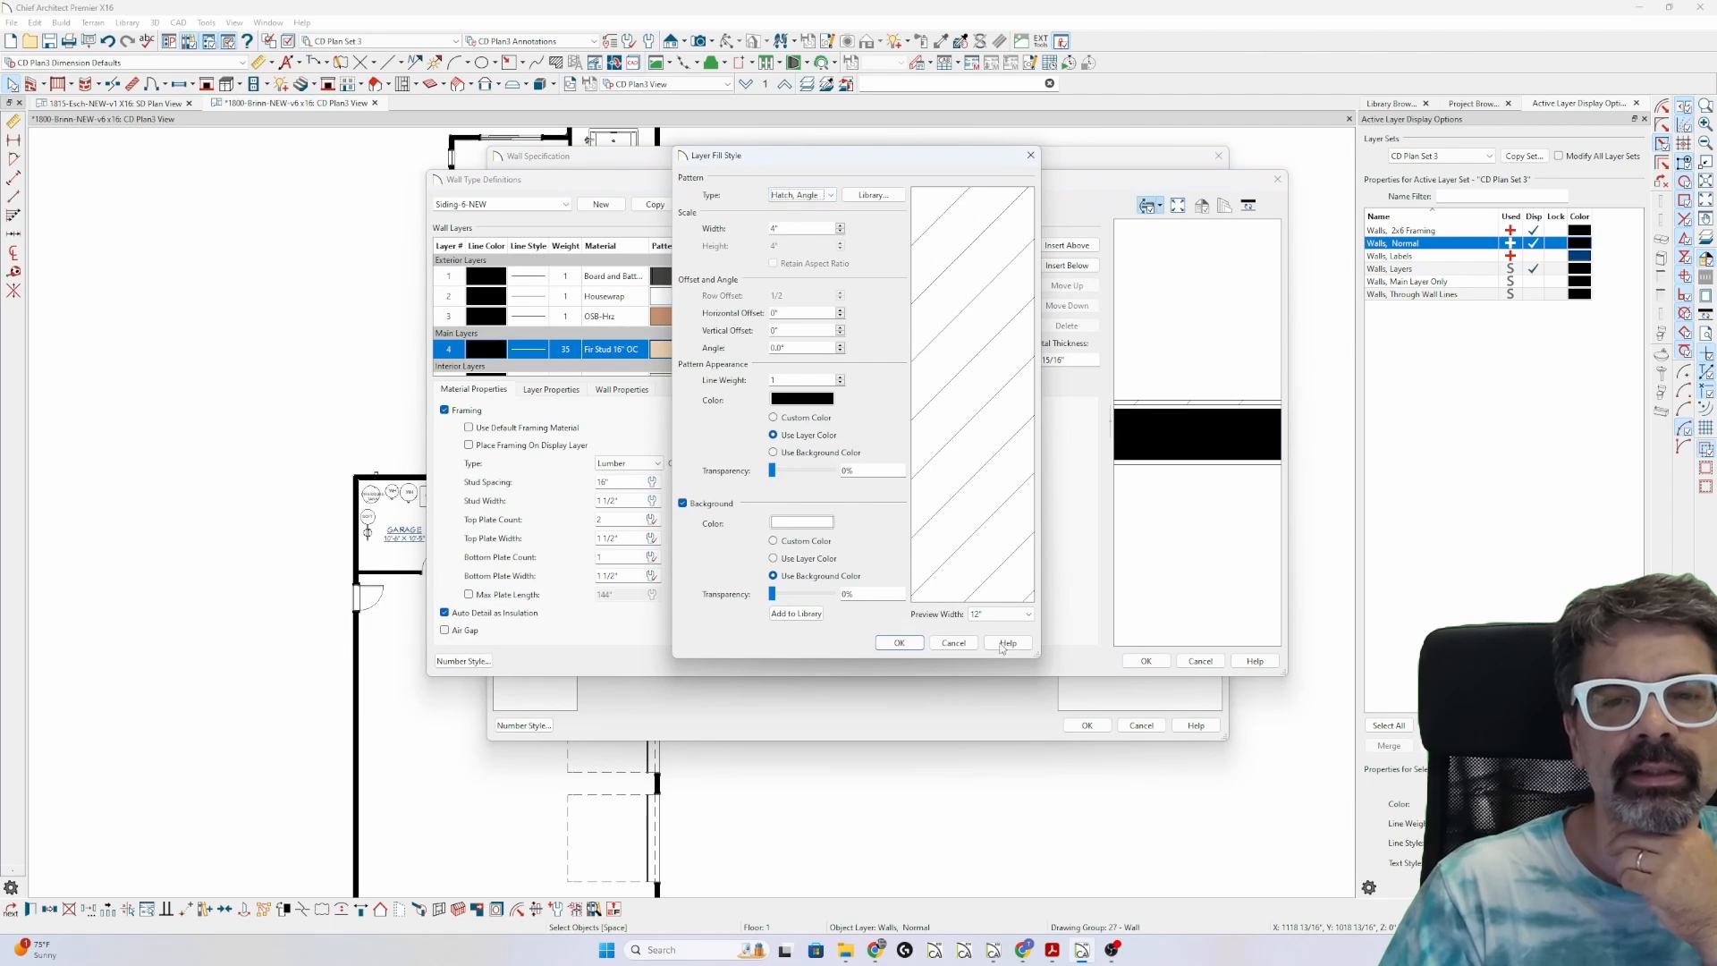
{"action": "left_click", "coordinate": [901, 643]}
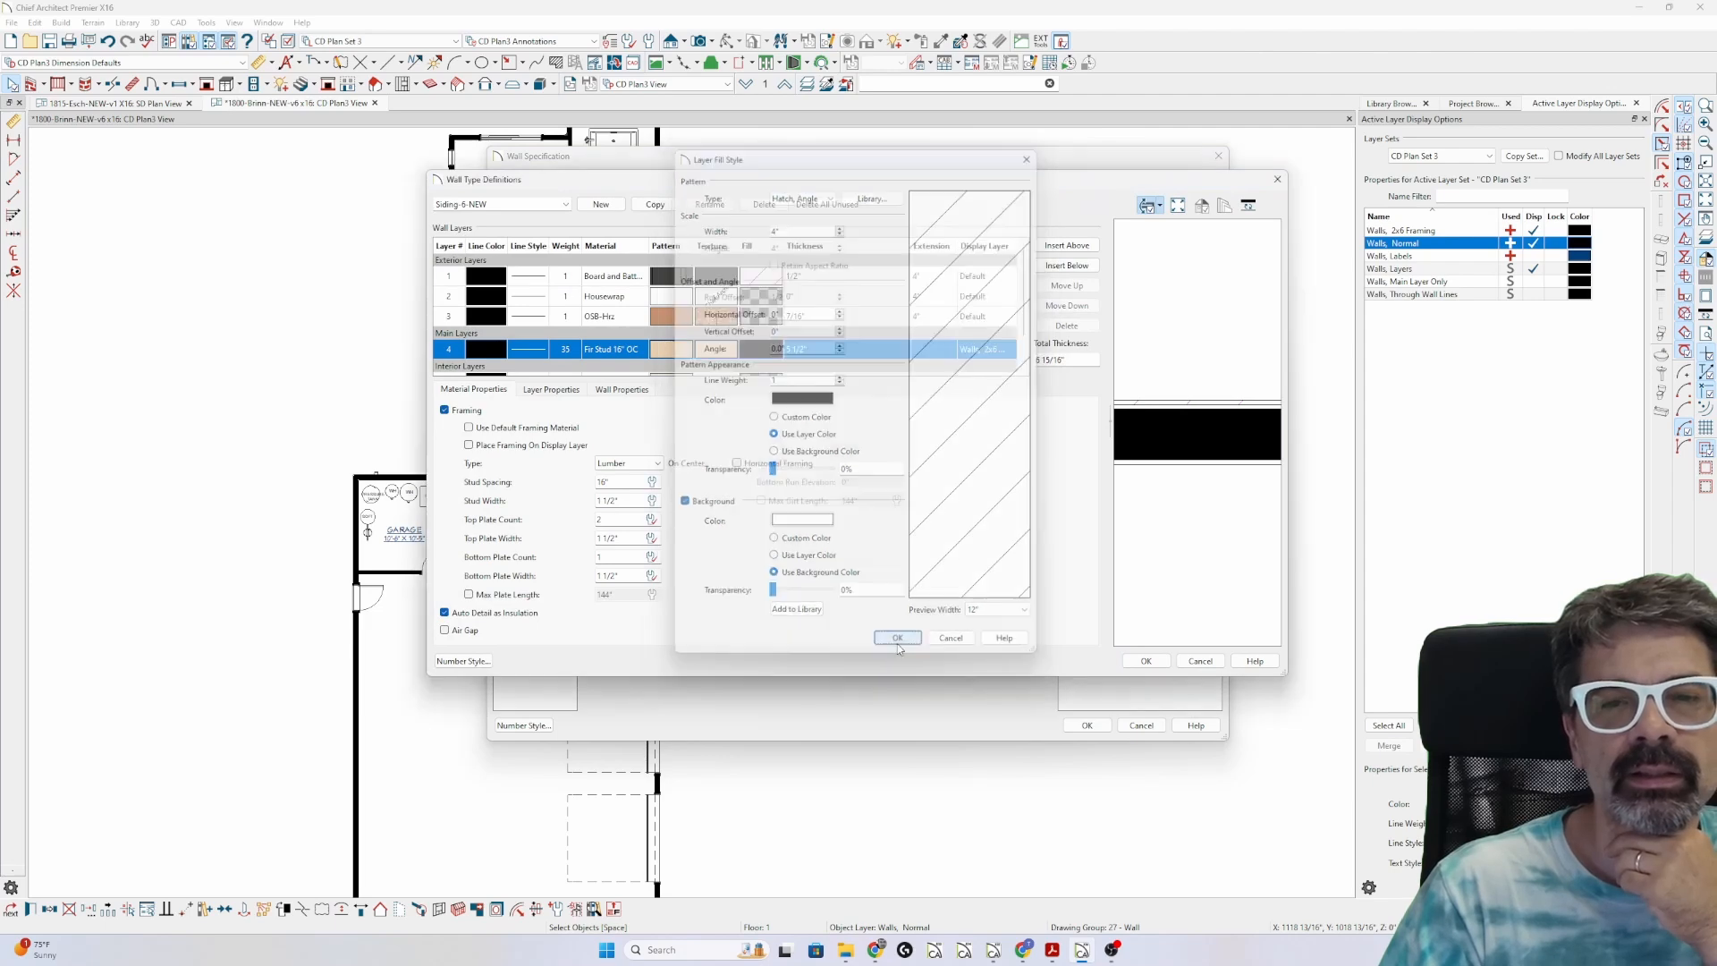
{"action": "left_click", "coordinate": [1143, 662]}
{"action": "left_click", "coordinate": [1088, 727]}
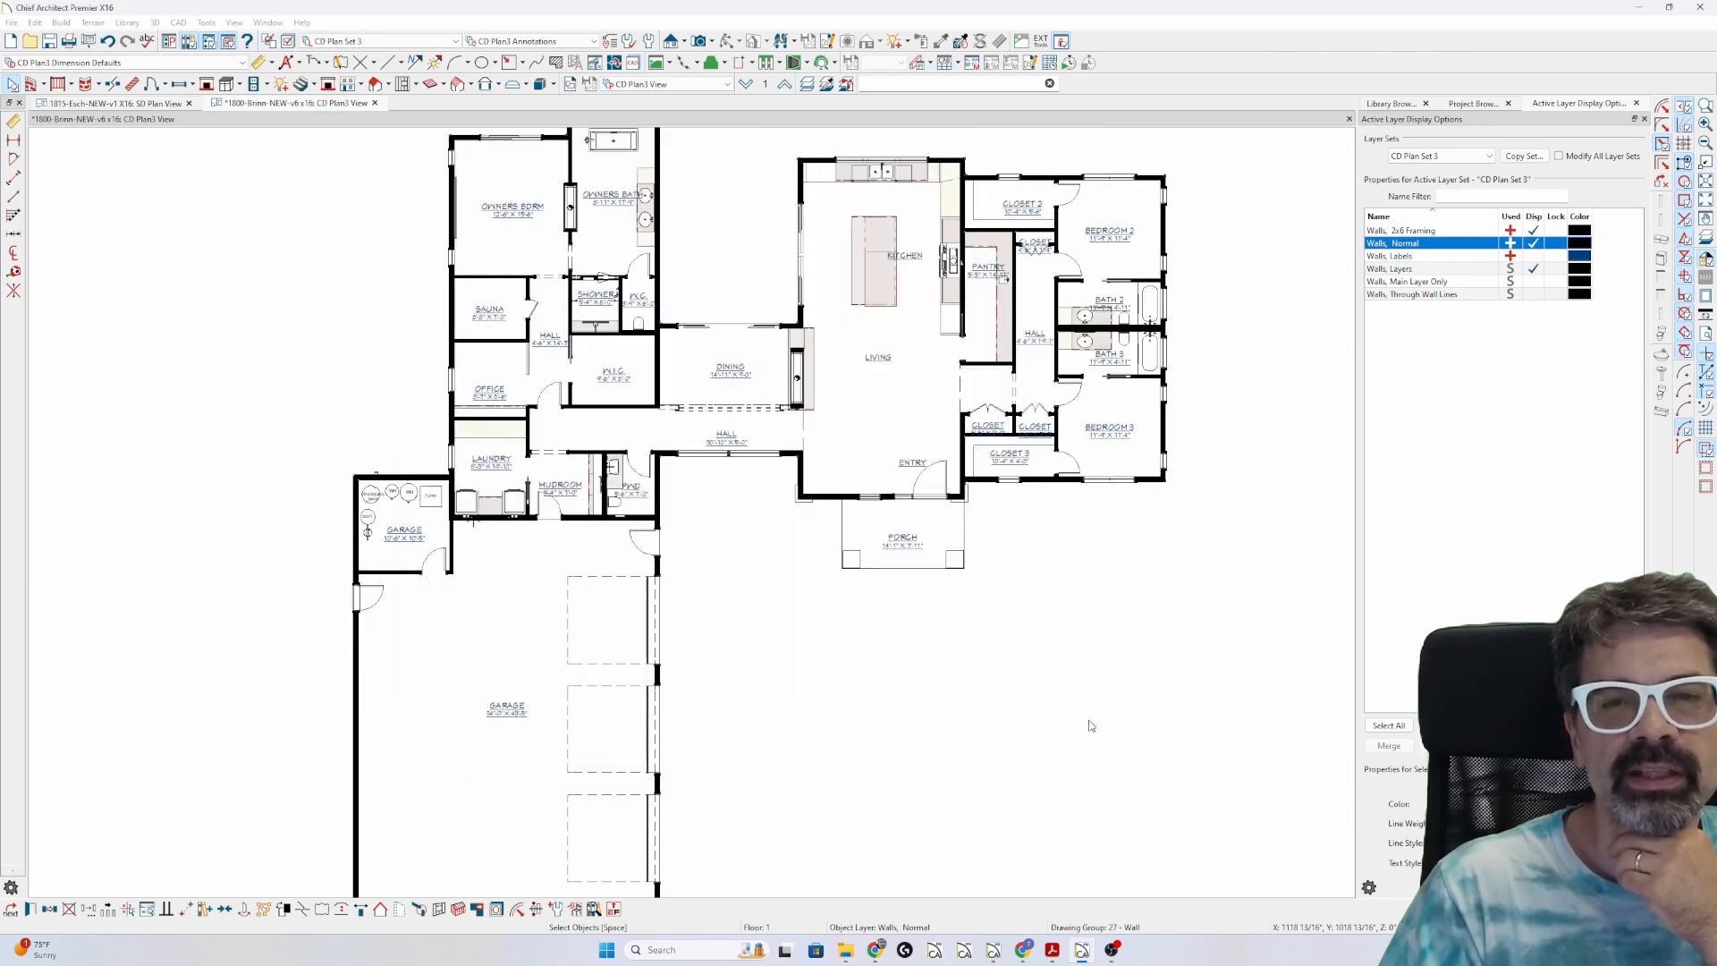
- Review the hatched exterior walls in CD Plan3 View, switch to Working Plan View and inspect the exterior wall beside the W.C
{"action": "scroll", "coordinate": [674, 165], "scroll_direction": "up", "scroll_amount": 2}
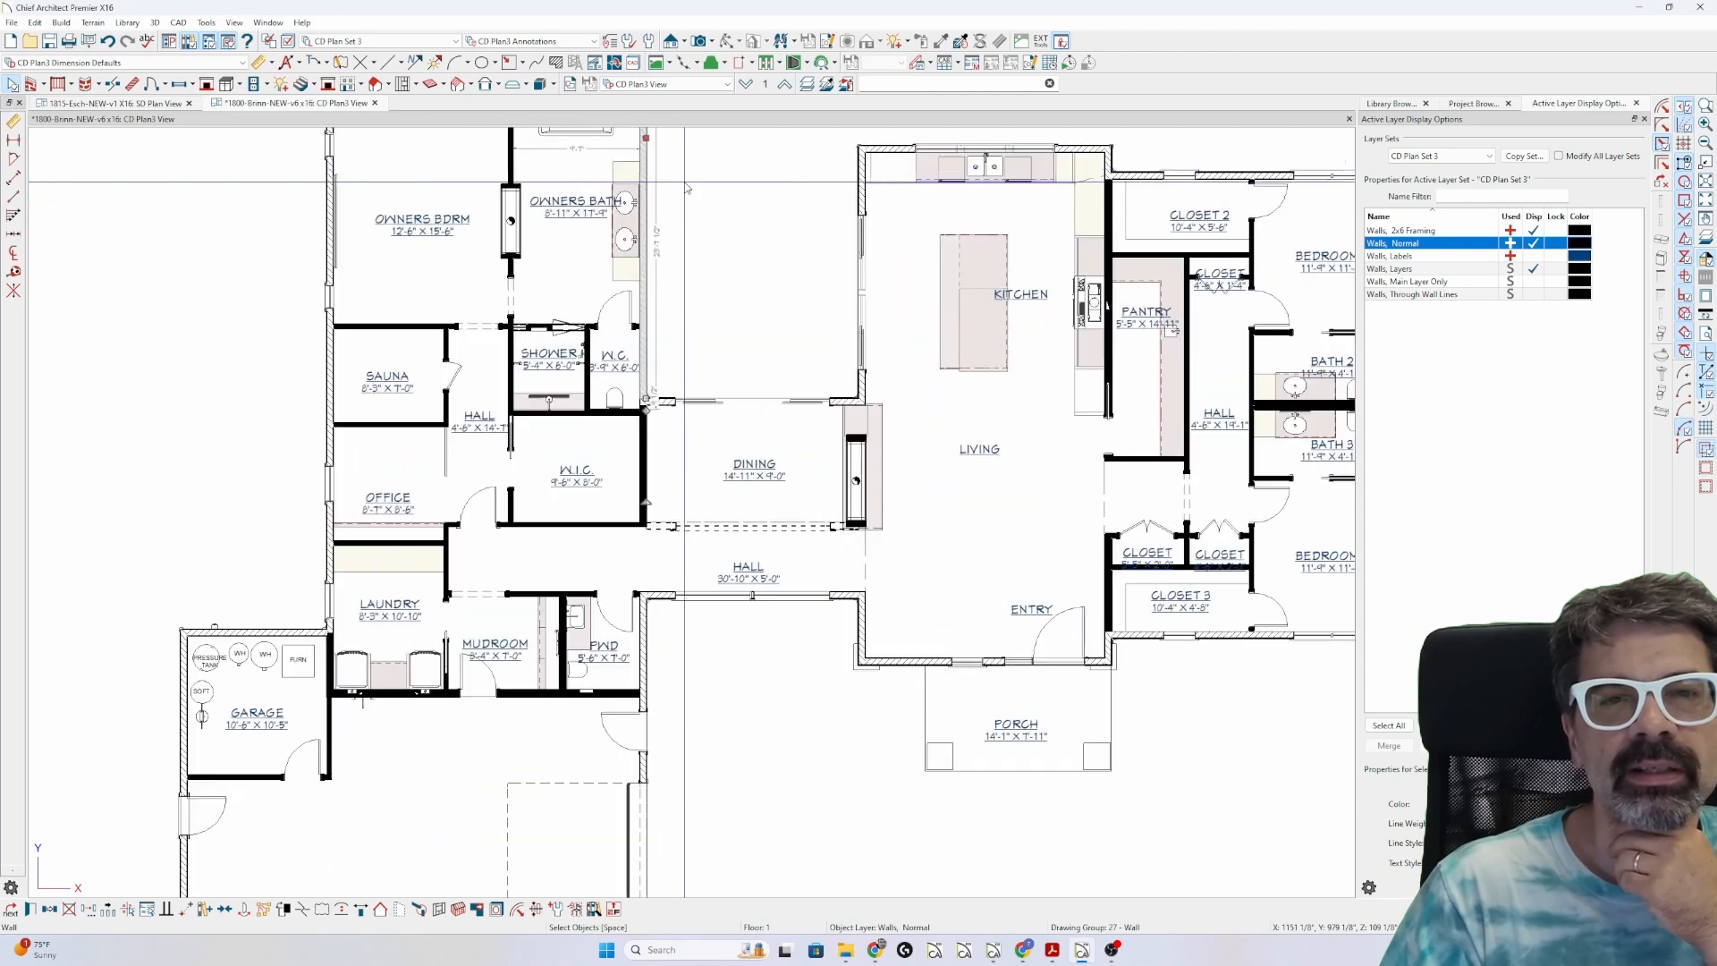
{"action": "left_click", "coordinate": [693, 84]}
{"action": "left_click", "coordinate": [691, 189]}
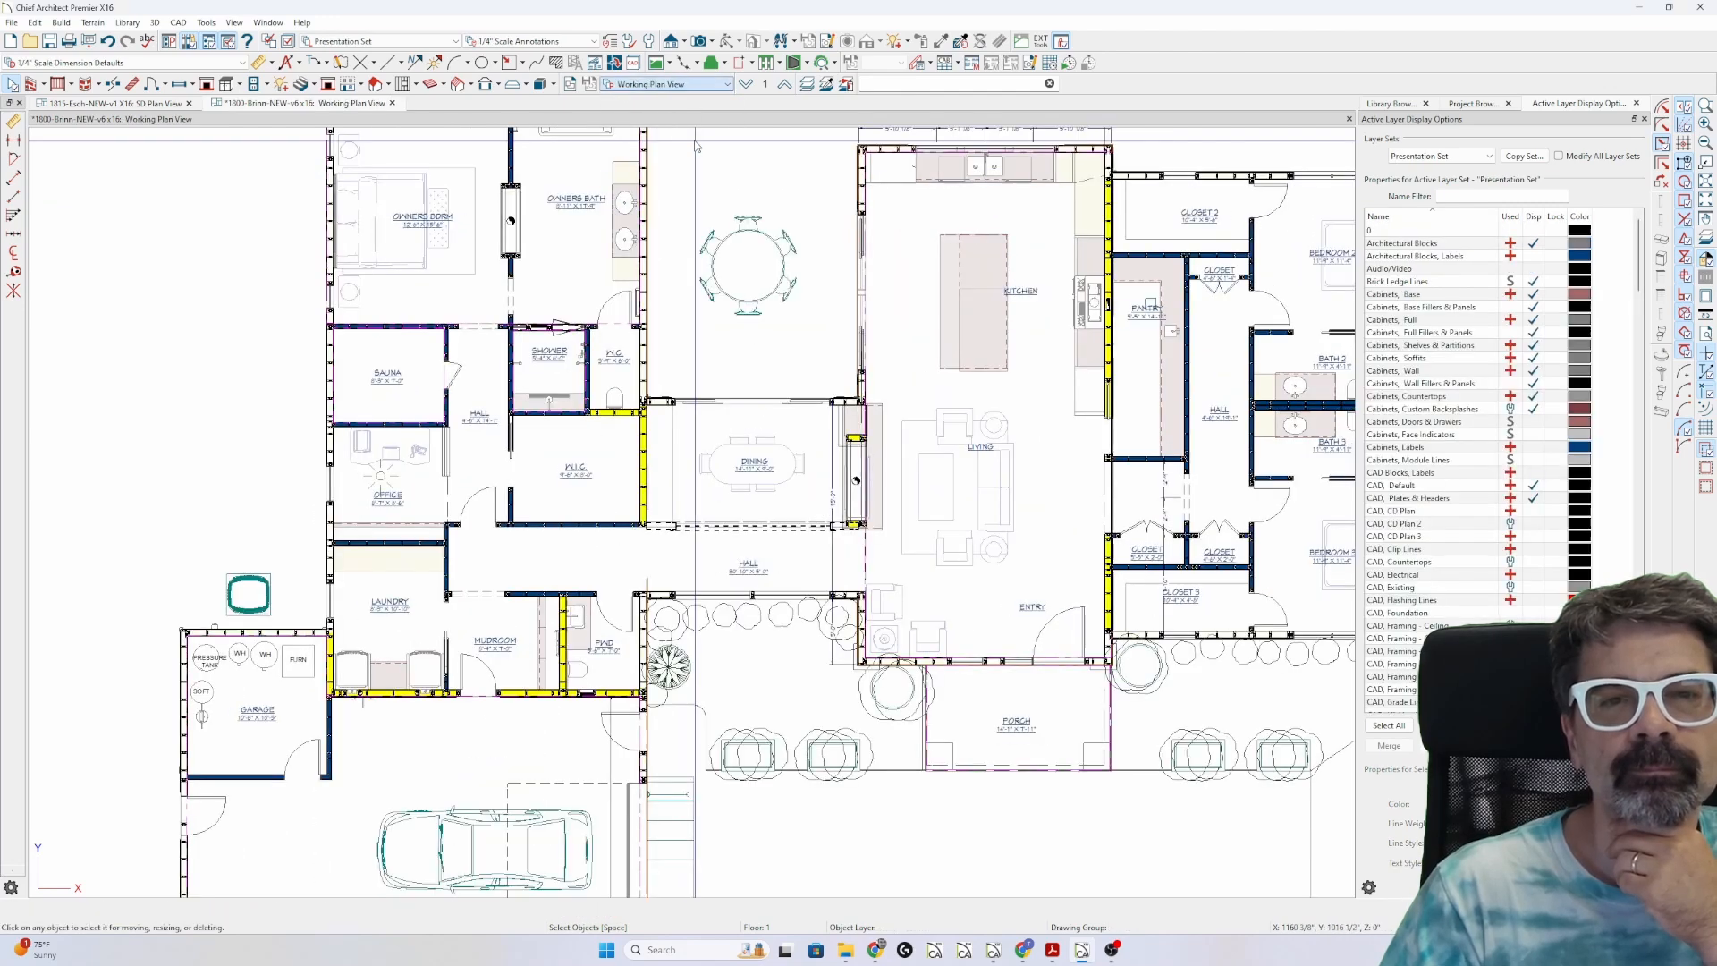
{"action": "scroll", "coordinate": [662, 364], "scroll_direction": "up", "scroll_amount": 3}
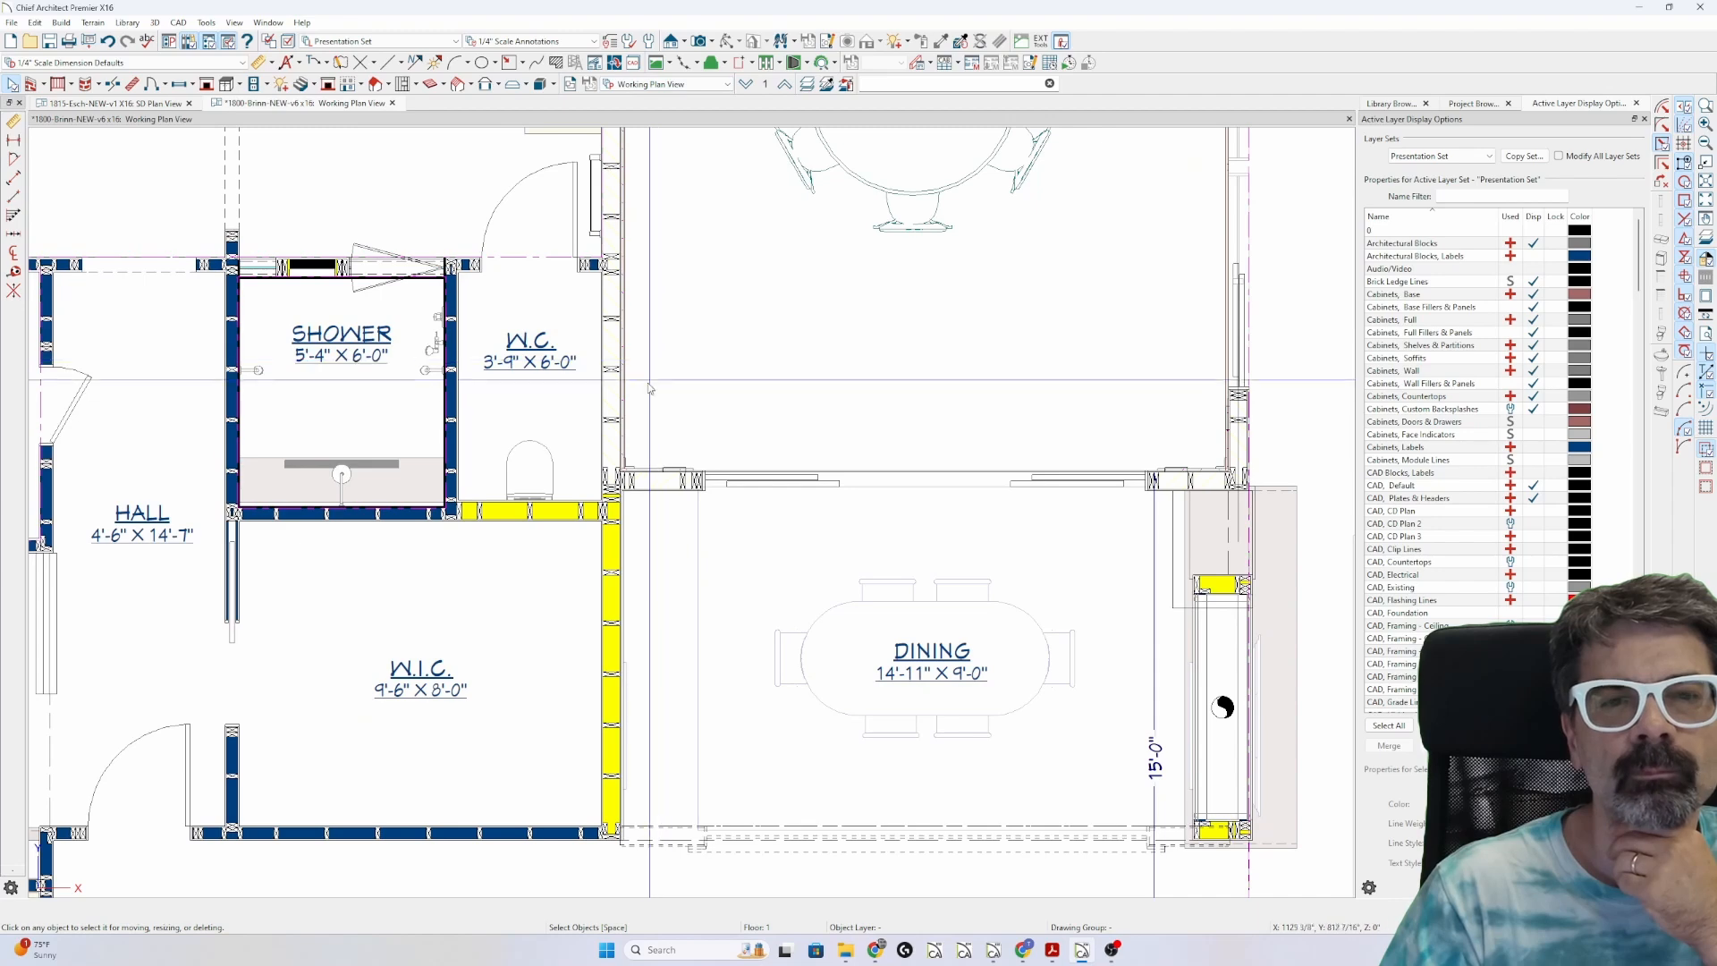
{"action": "scroll", "coordinate": [663, 365], "scroll_direction": "up", "scroll_amount": 3}
{"action": "left_click", "coordinate": [574, 386]}
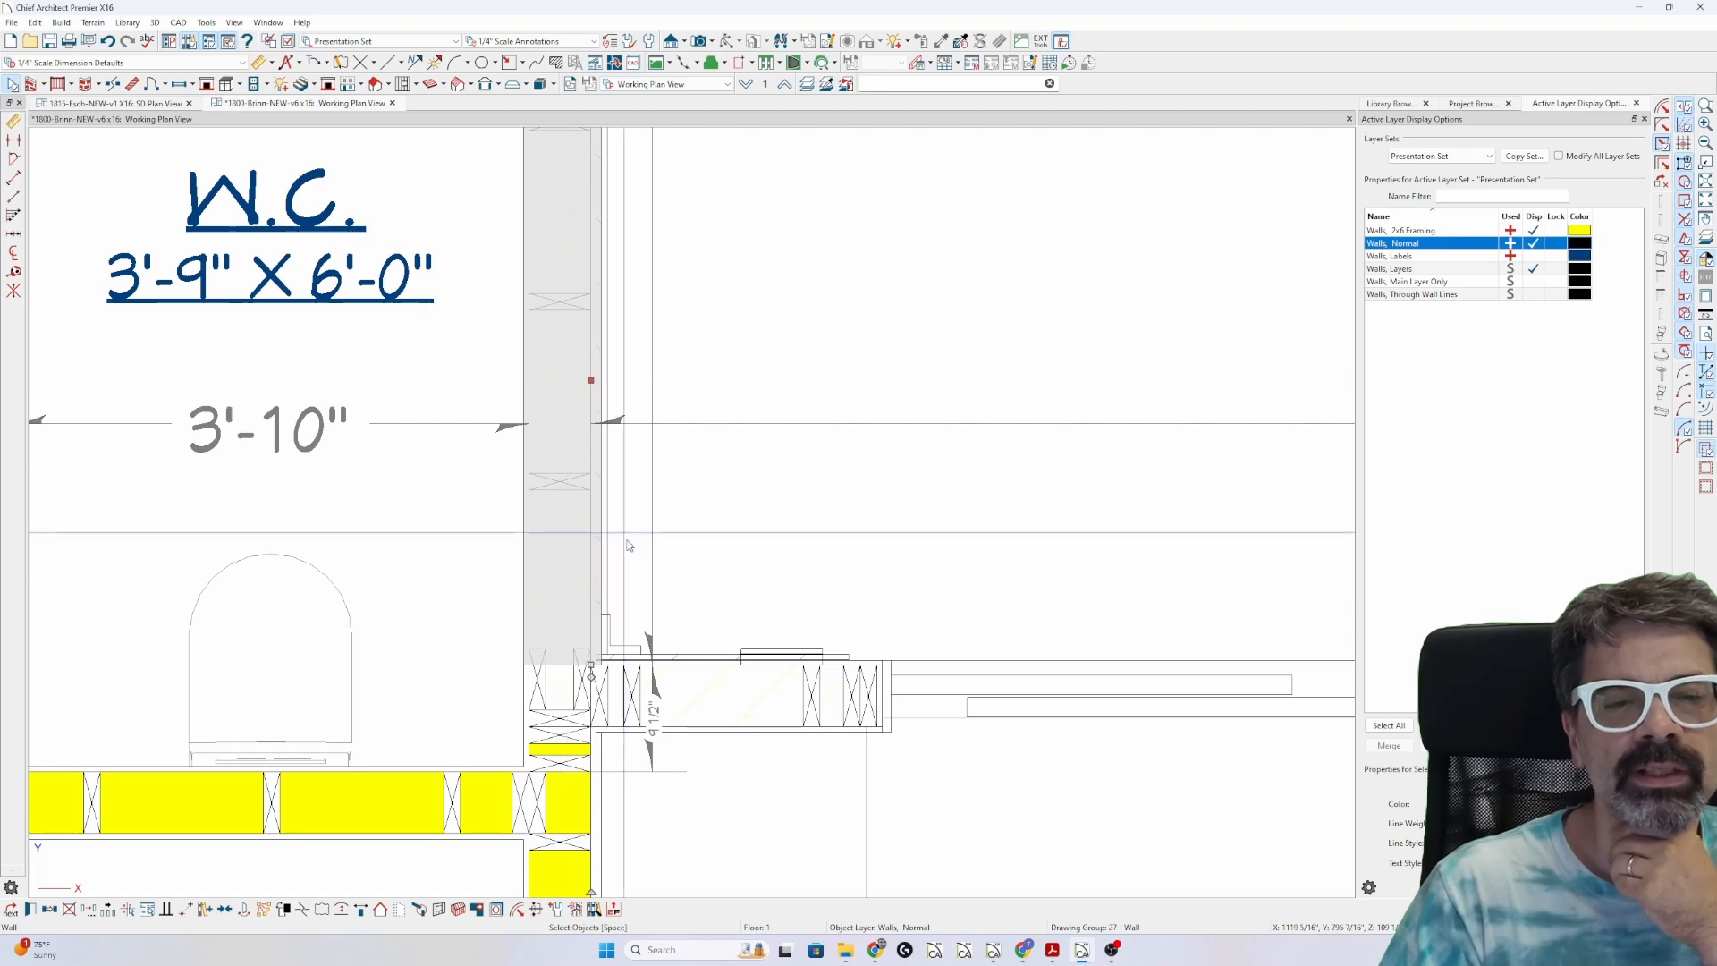
{"action": "scroll", "coordinate": [694, 503], "scroll_direction": "down", "scroll_amount": 1}
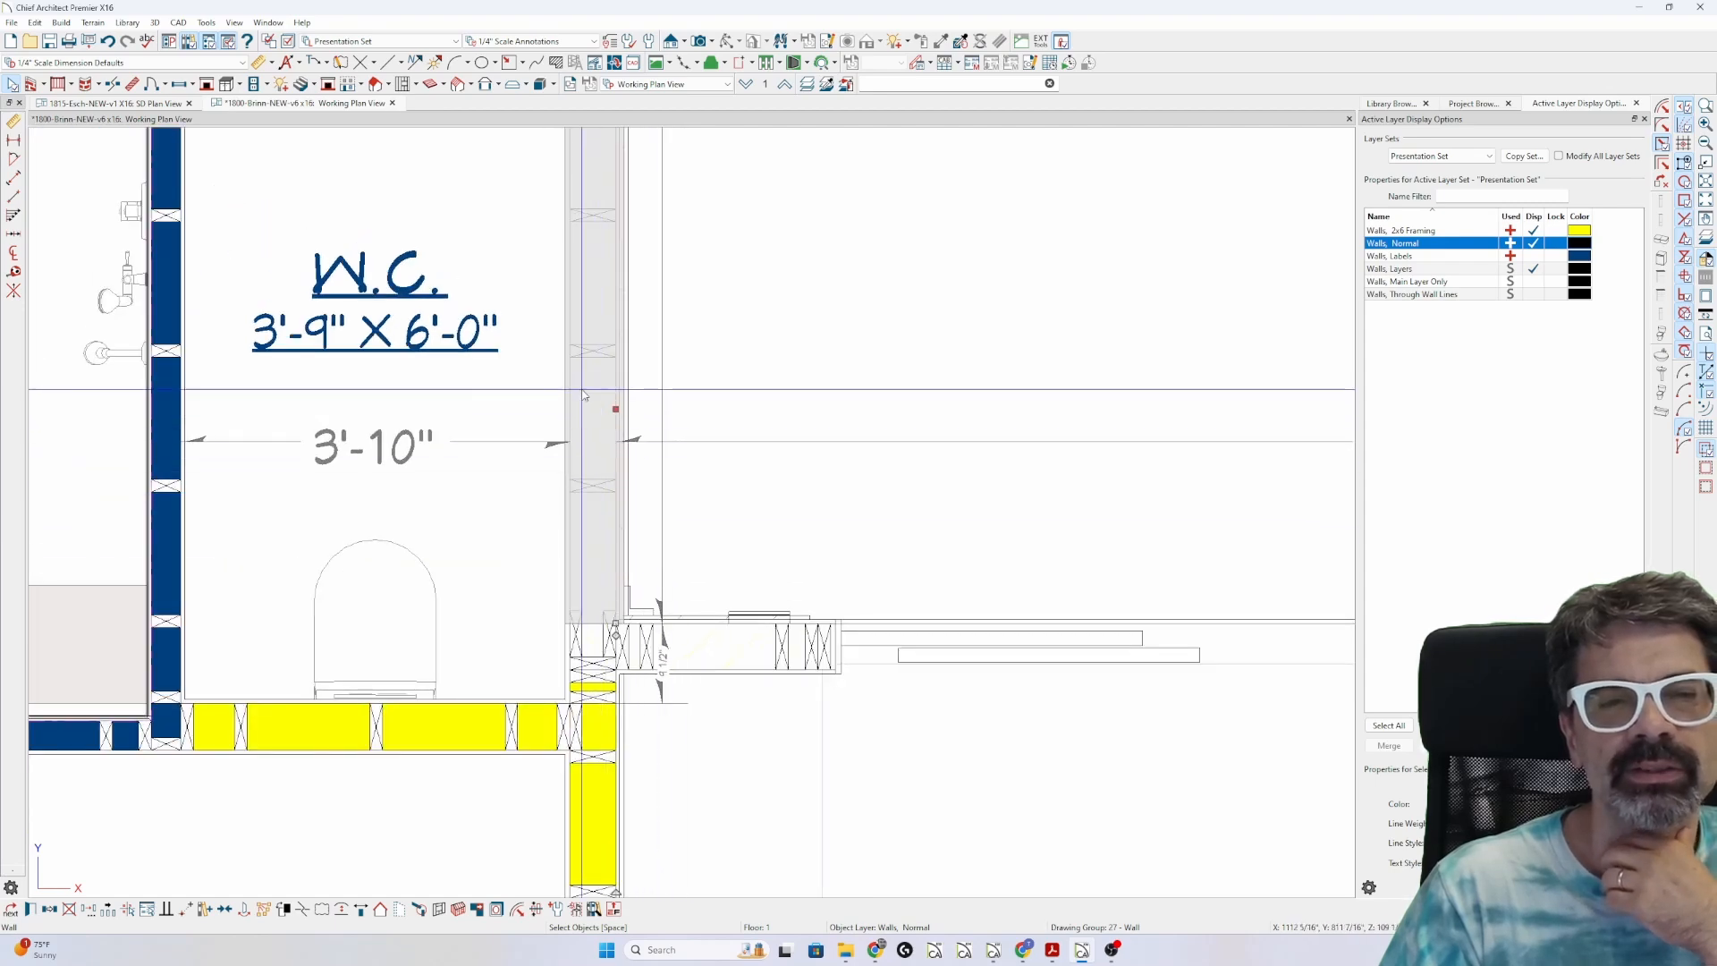
- Set the color of the Walls, 2x6 Framing layer to black in the Presentation Set
{"action": "scroll", "coordinate": [608, 465], "scroll_direction": "up", "scroll_amount": 1}
{"action": "scroll", "coordinate": [608, 465], "scroll_direction": "down", "scroll_amount": 2}
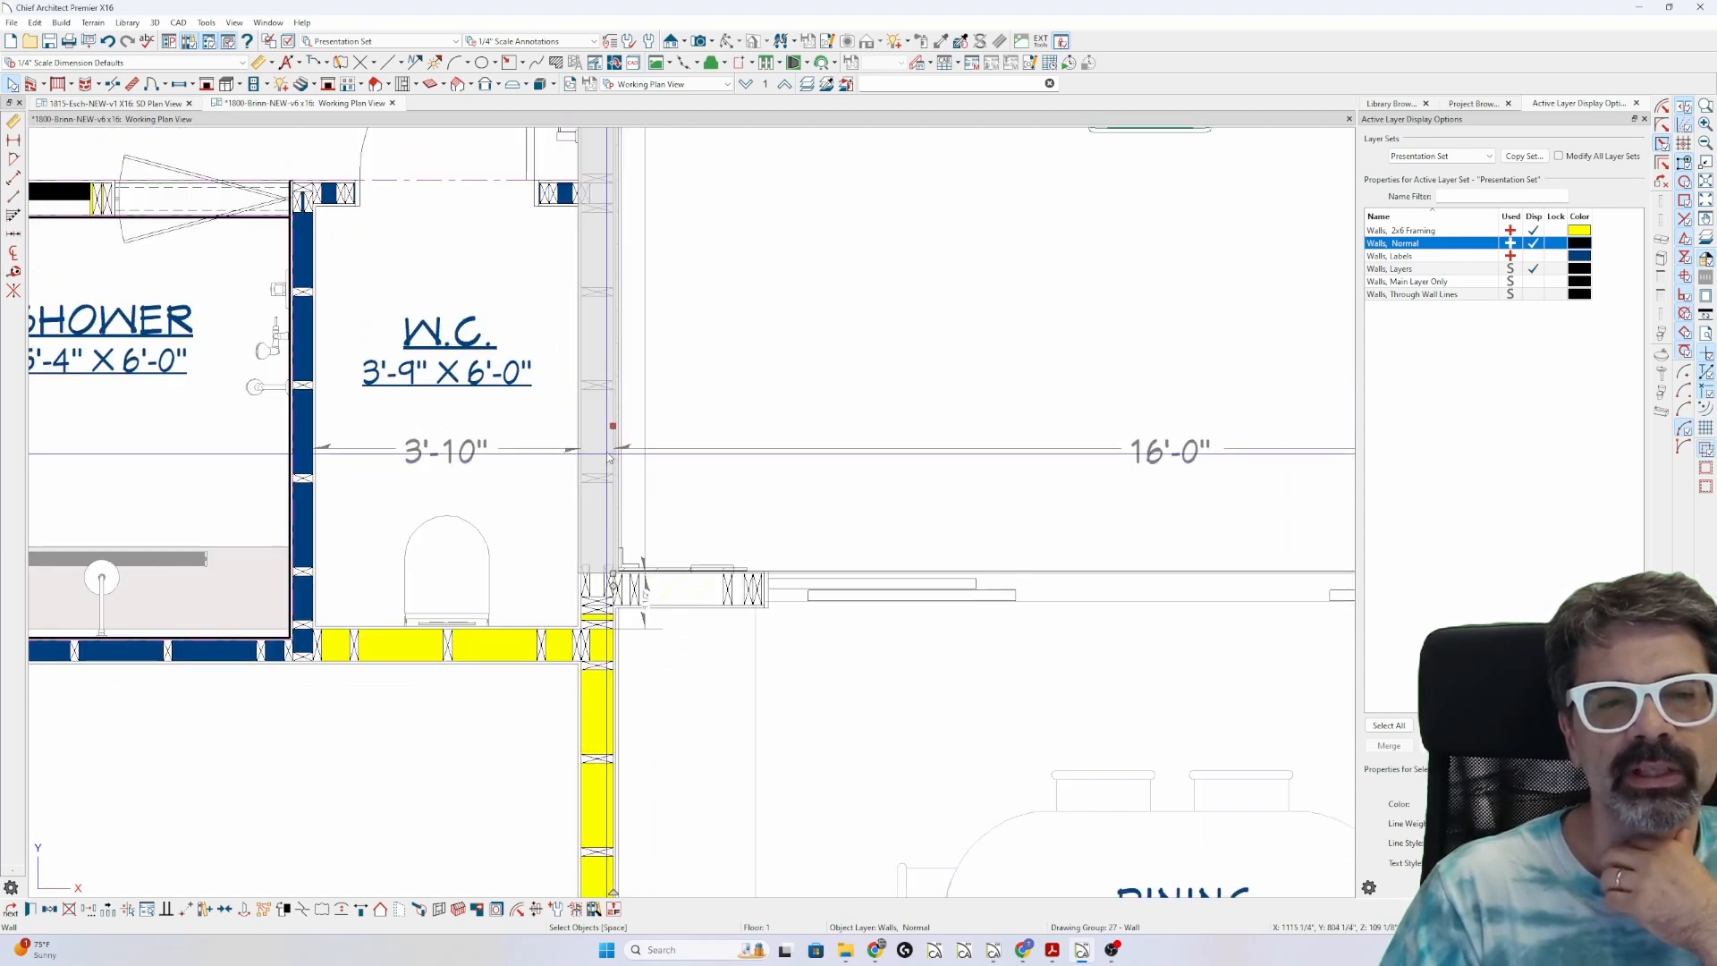
{"action": "scroll", "coordinate": [591, 427], "scroll_direction": "up", "scroll_amount": 2}
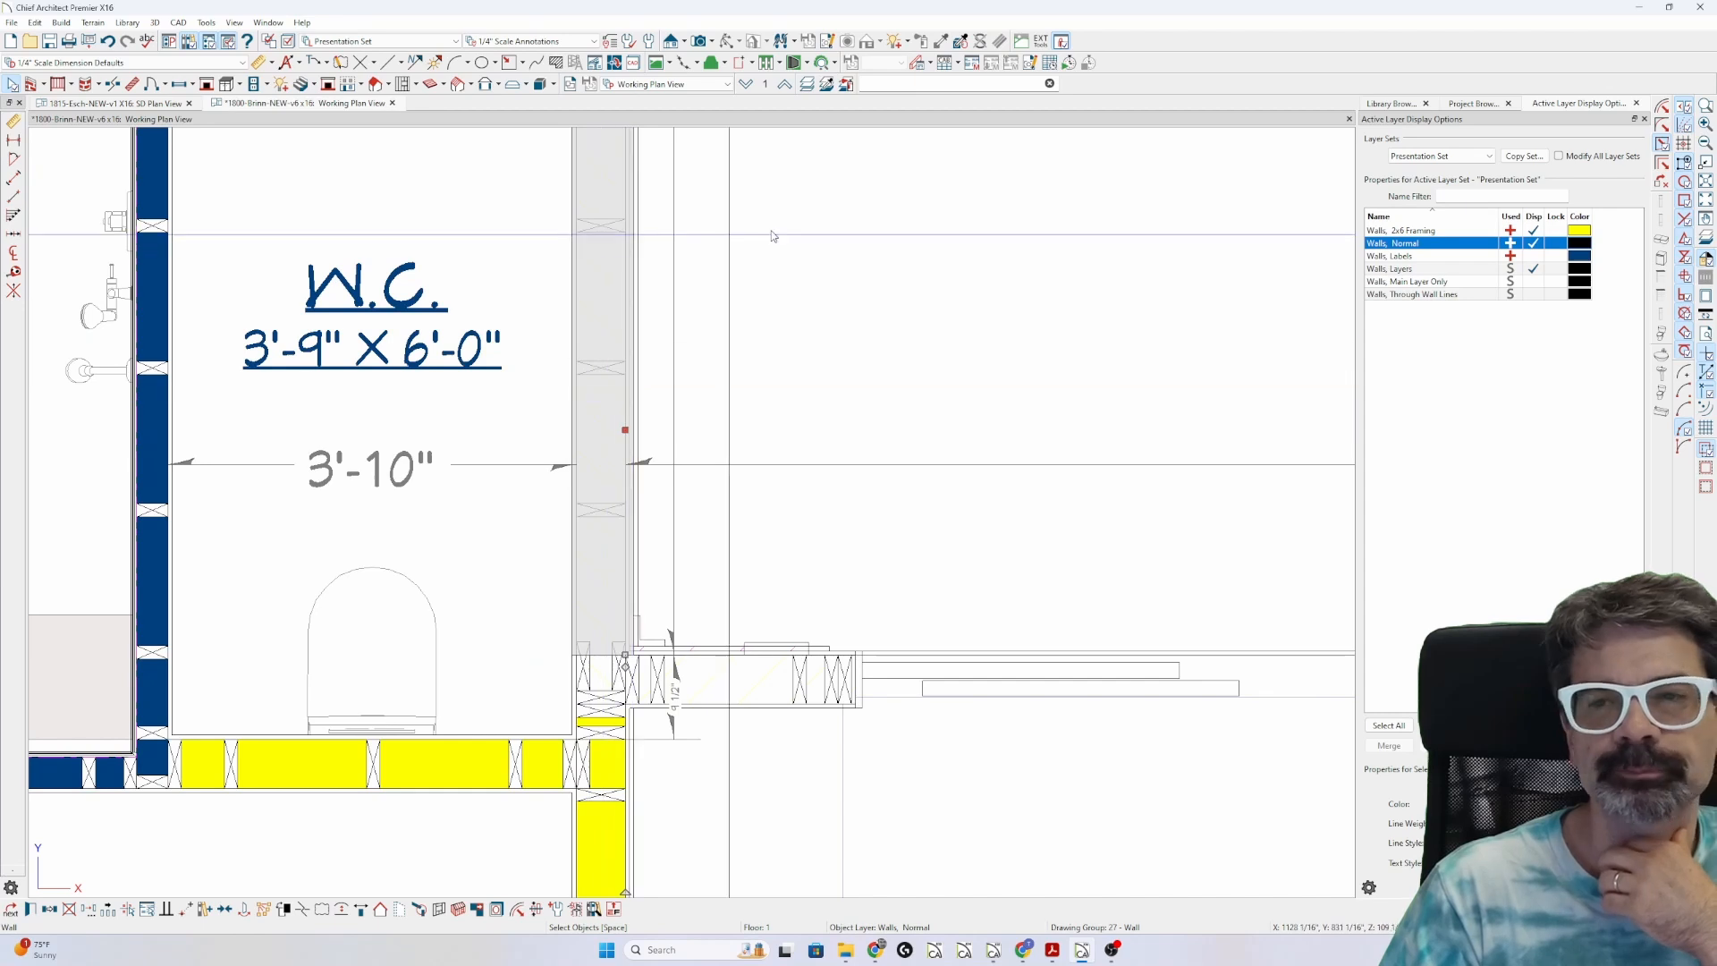
{"action": "left_click", "coordinate": [1580, 230]}
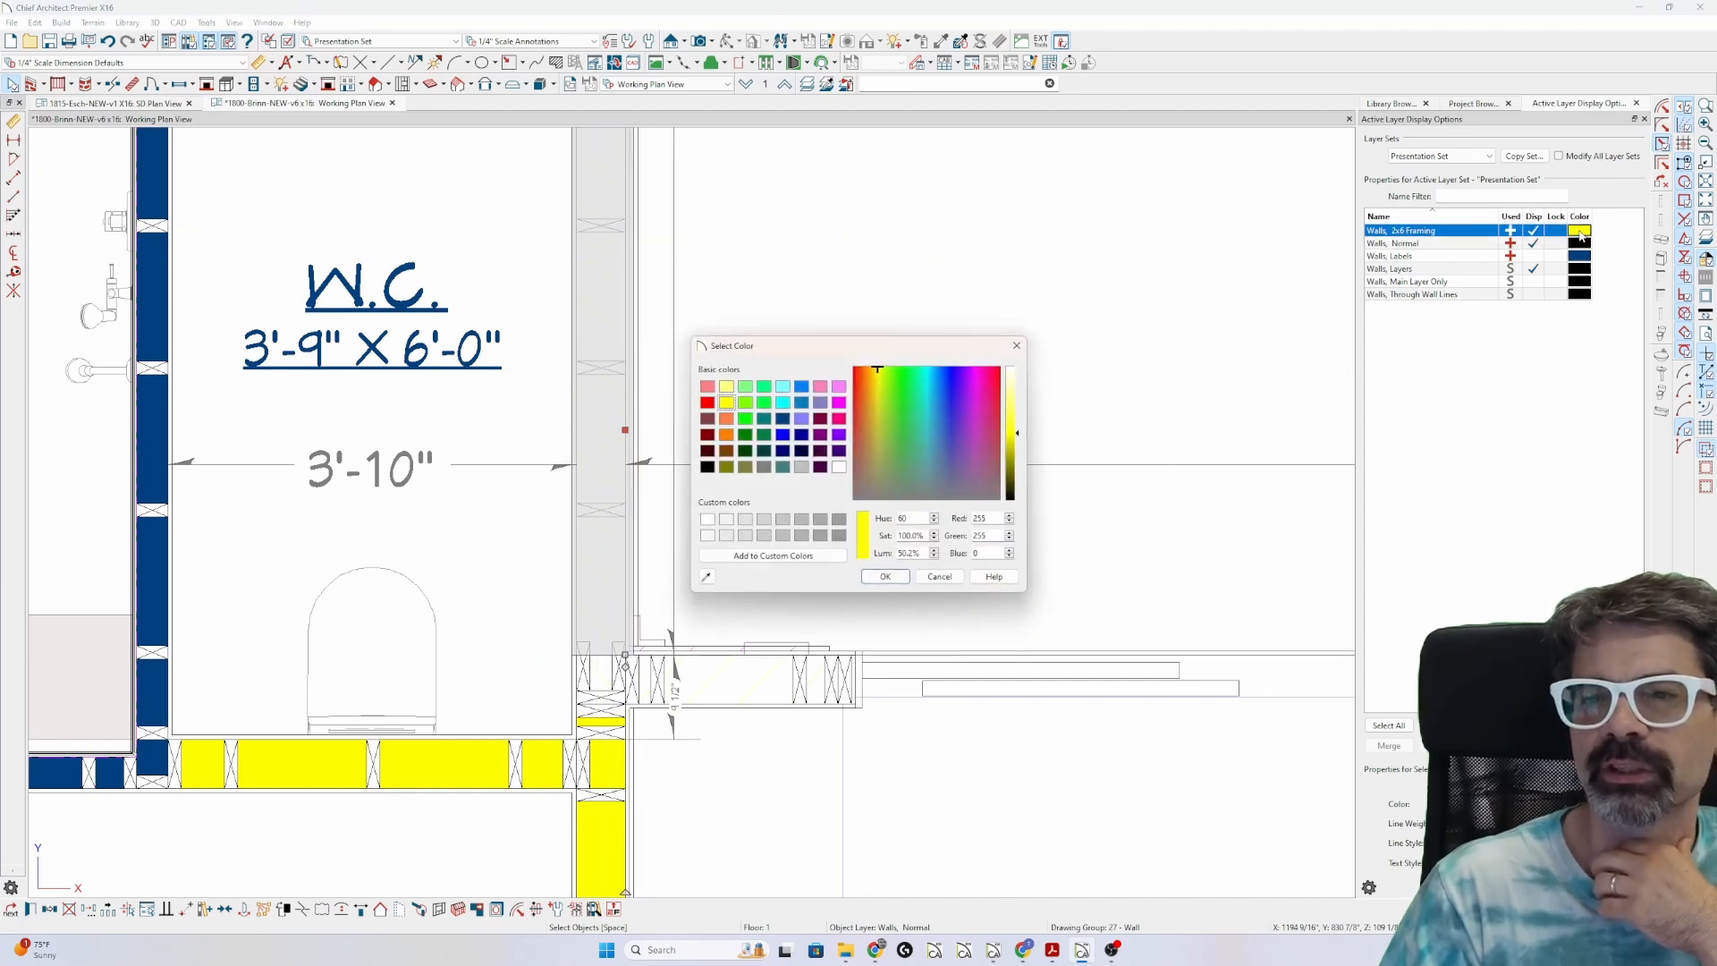
{"action": "double_click", "coordinate": [708, 467]}
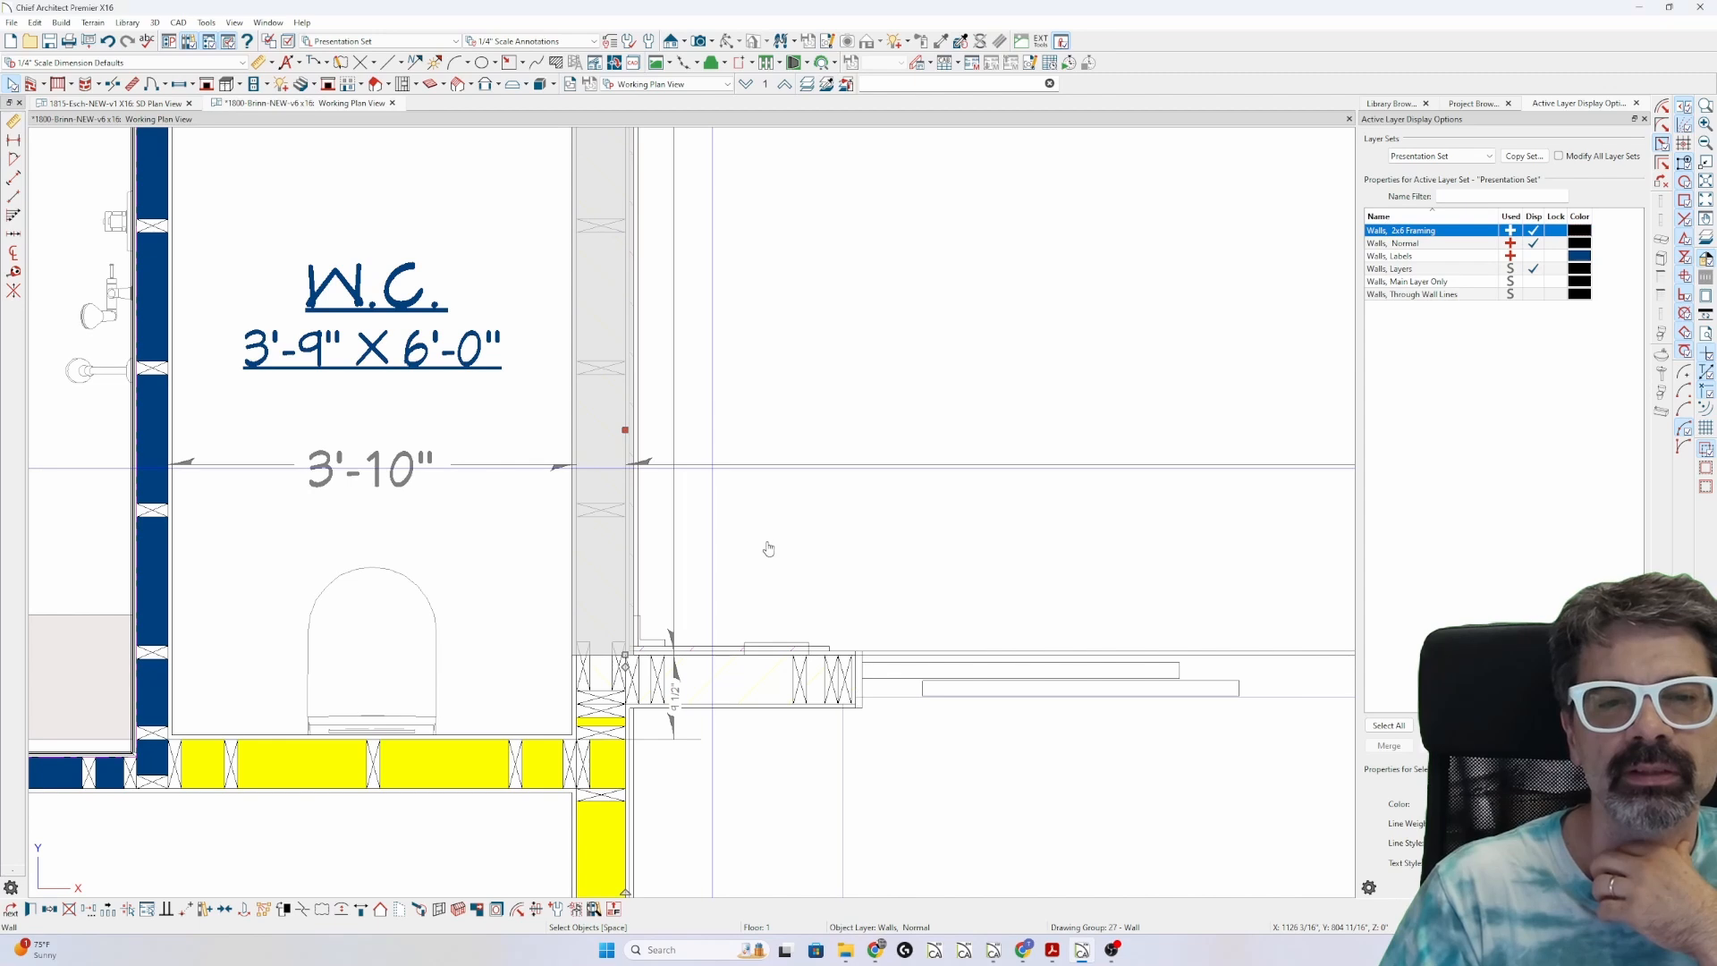
- Change the Walls, 2x6 Framing layer color to red in the Presentation Set and inspect the walls around the W.C
{"action": "left_click", "coordinate": [1580, 235]}
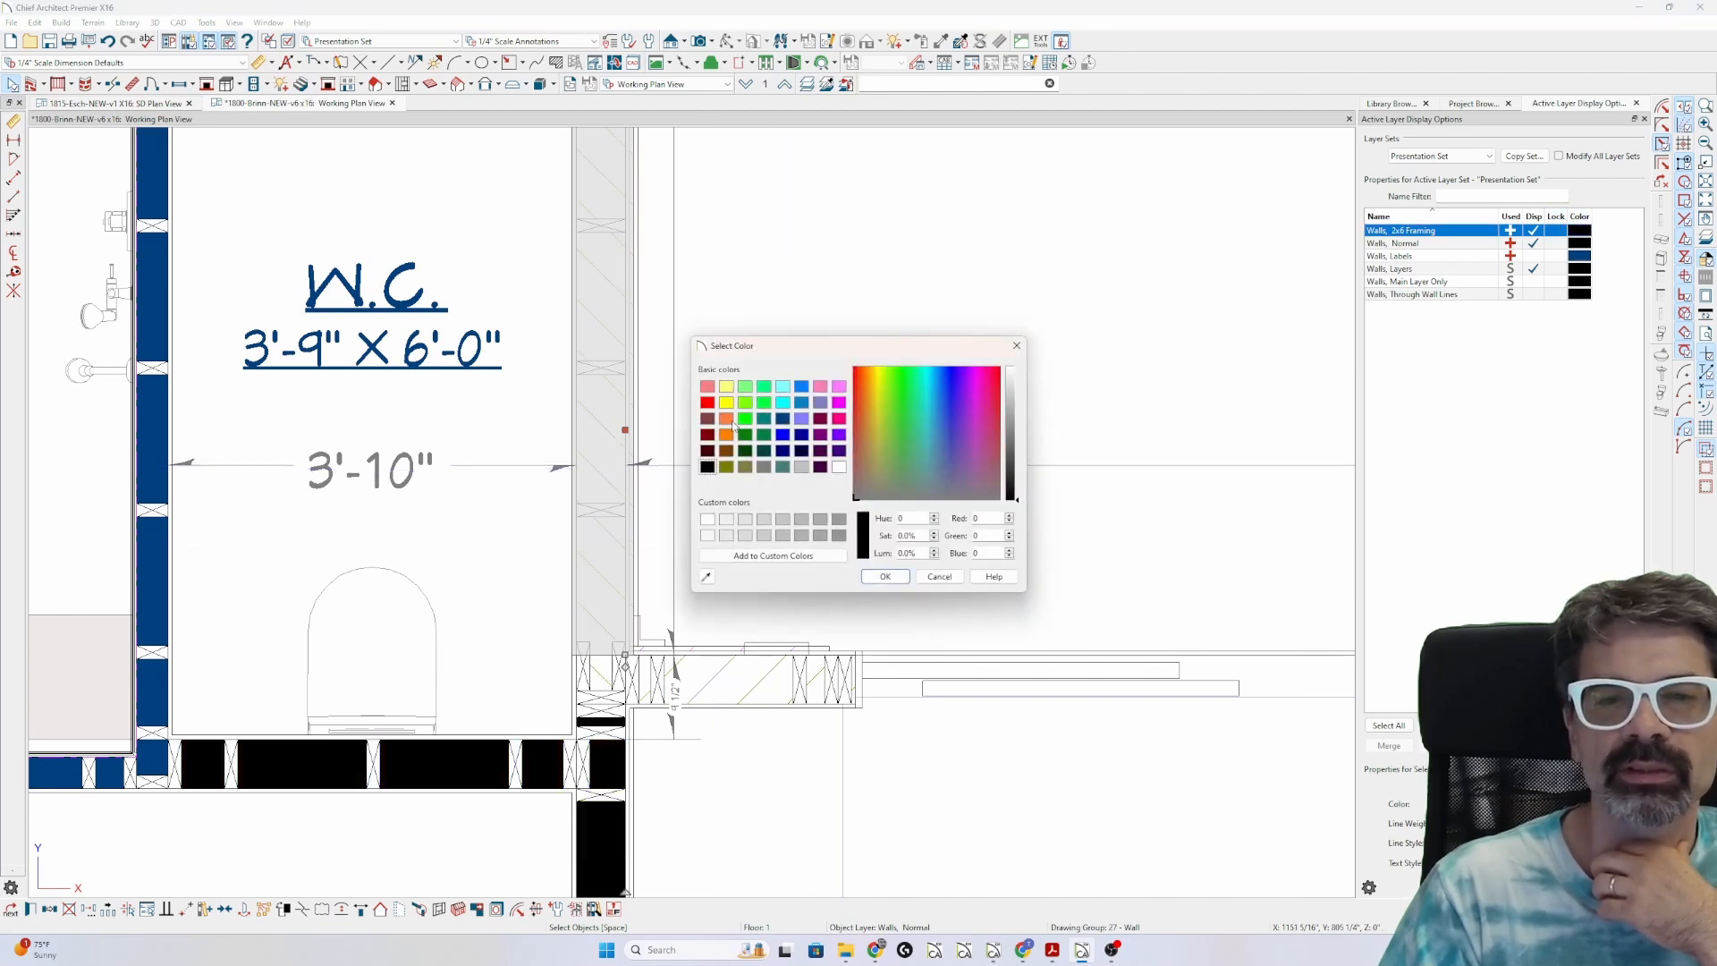
{"action": "double_click", "coordinate": [708, 402]}
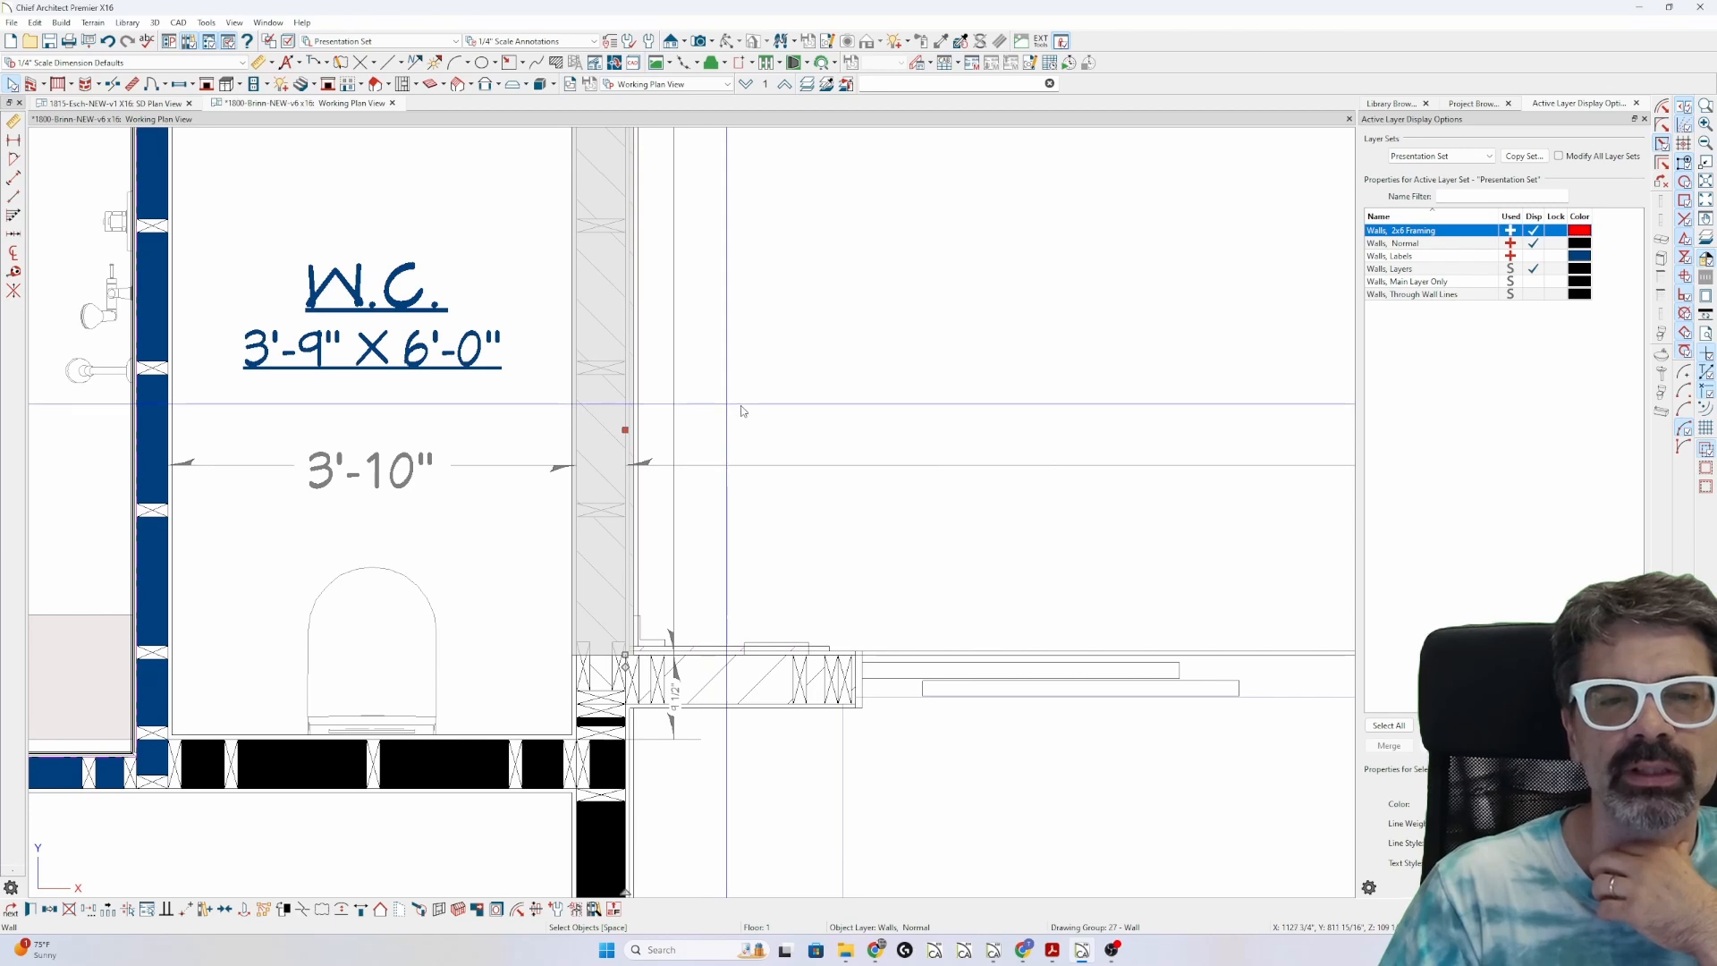
{"action": "left_click", "coordinate": [742, 406]}
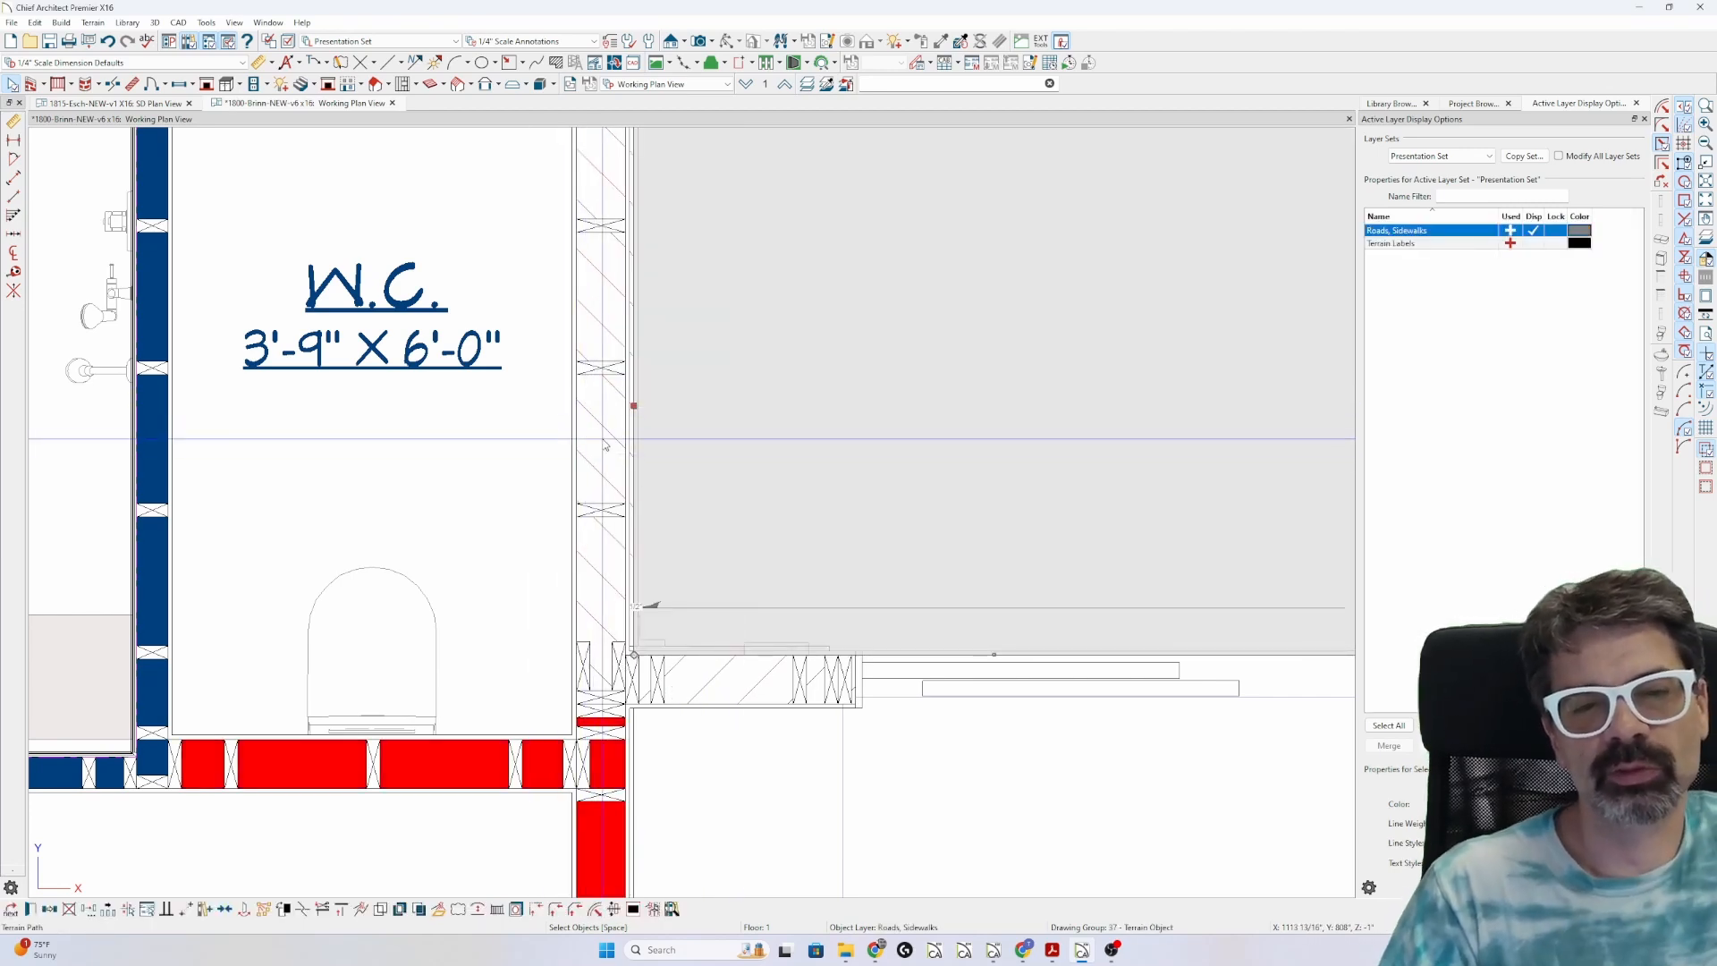
{"action": "scroll", "coordinate": [602, 438], "scroll_direction": "down", "scroll_amount": 2}
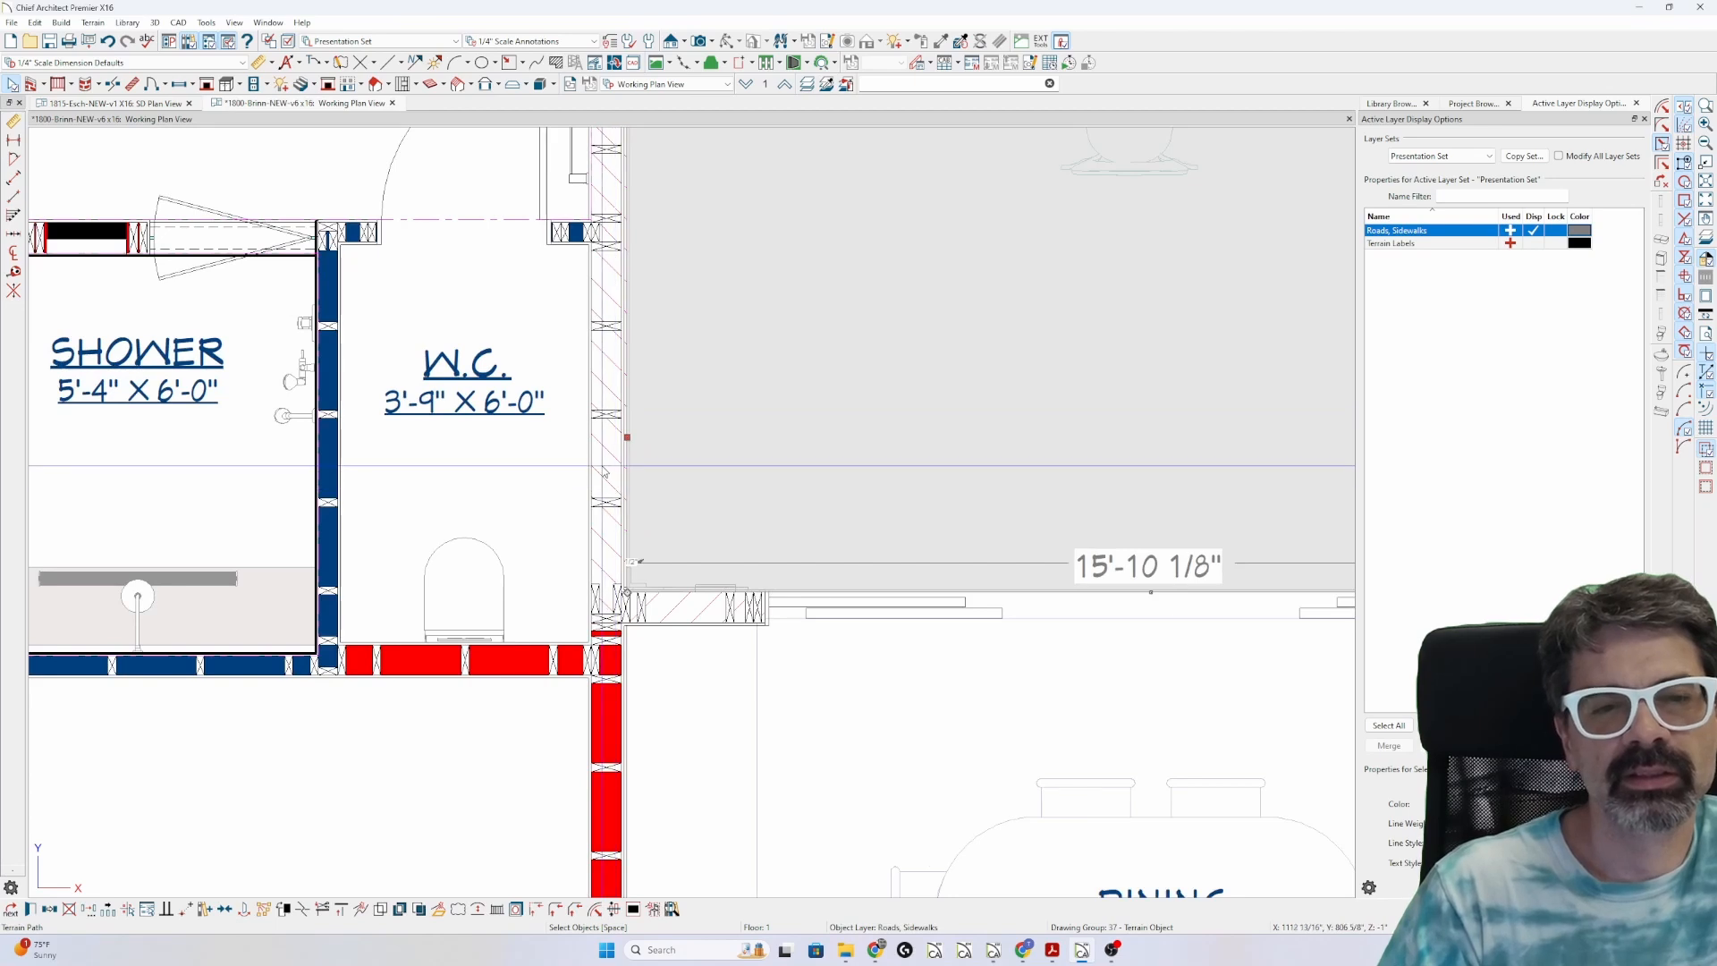
- Switch to CD Plan3 View and check the layers of the exterior wall beside the W.C
{"action": "left_click", "coordinate": [605, 472]}
{"action": "left_click", "coordinate": [680, 84]}
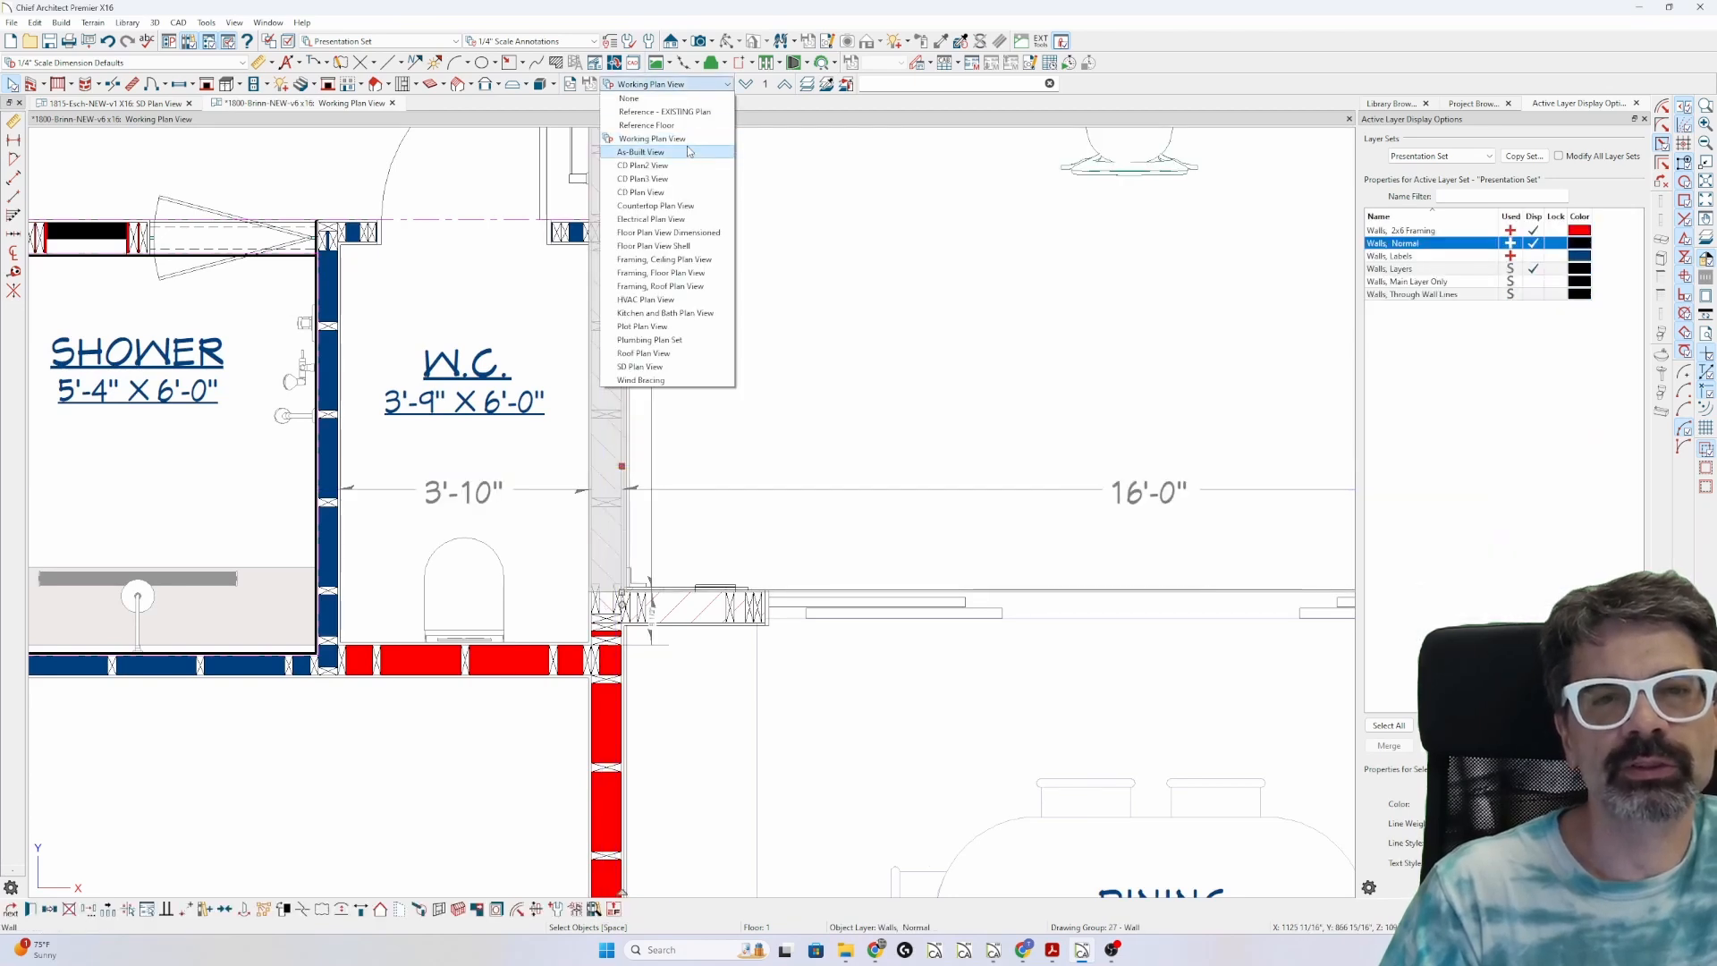
{"action": "left_click", "coordinate": [687, 180]}
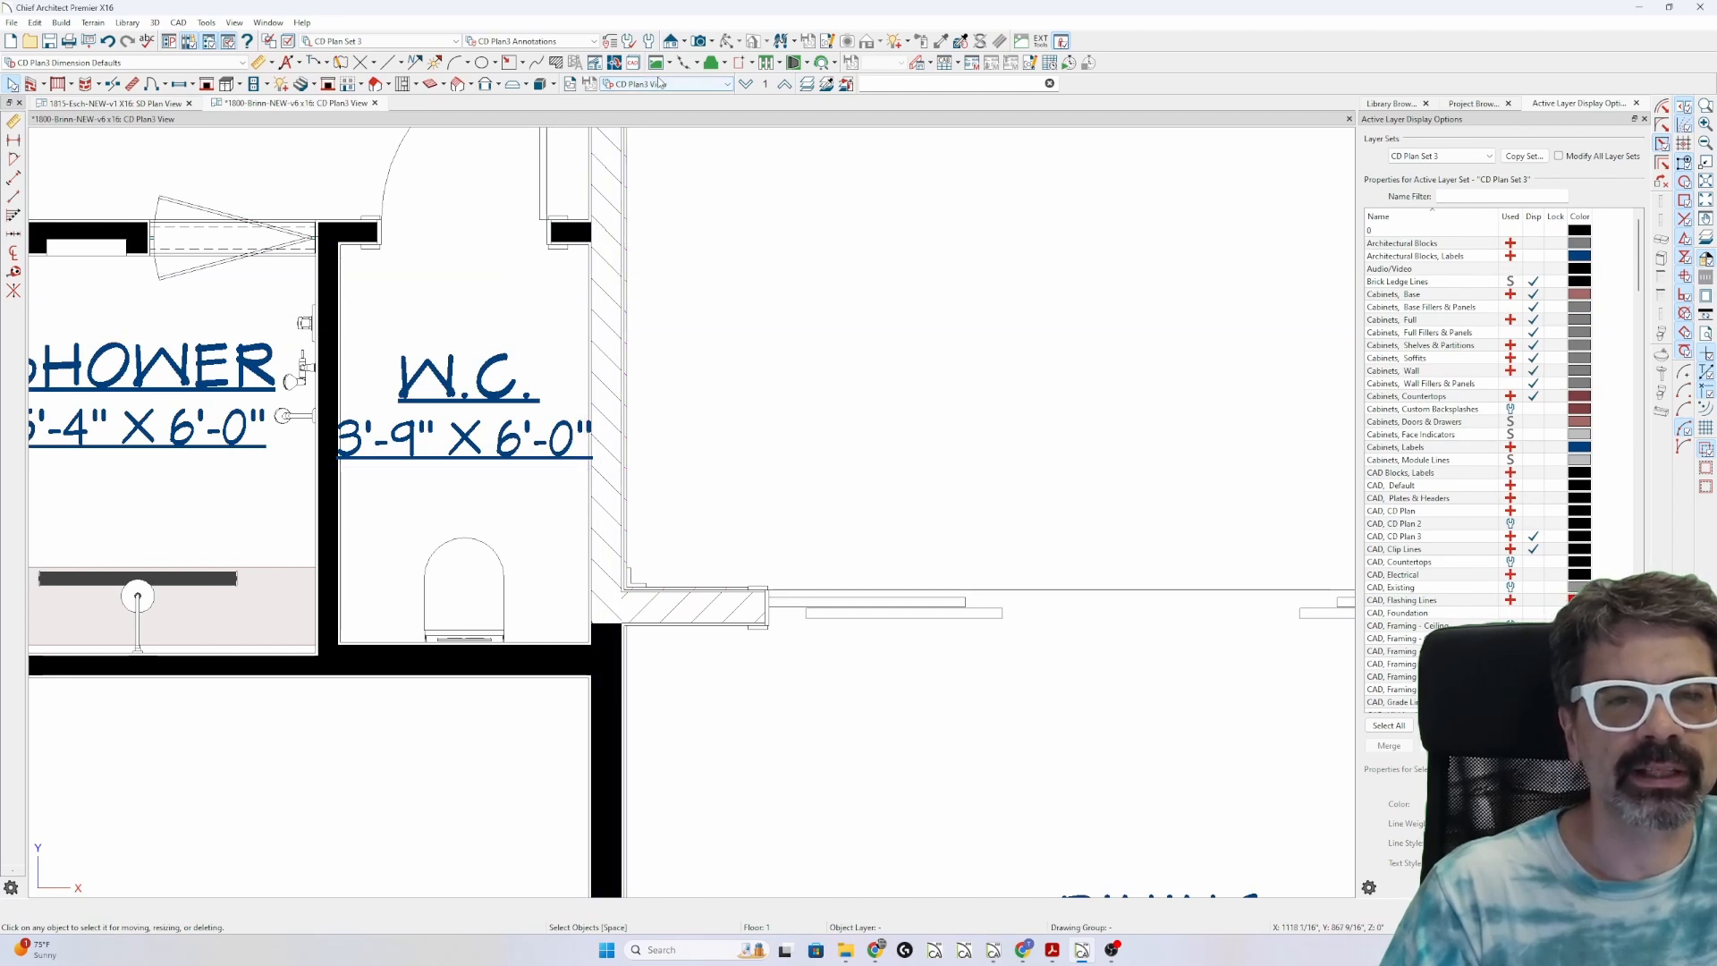
{"action": "left_click", "coordinate": [623, 497]}
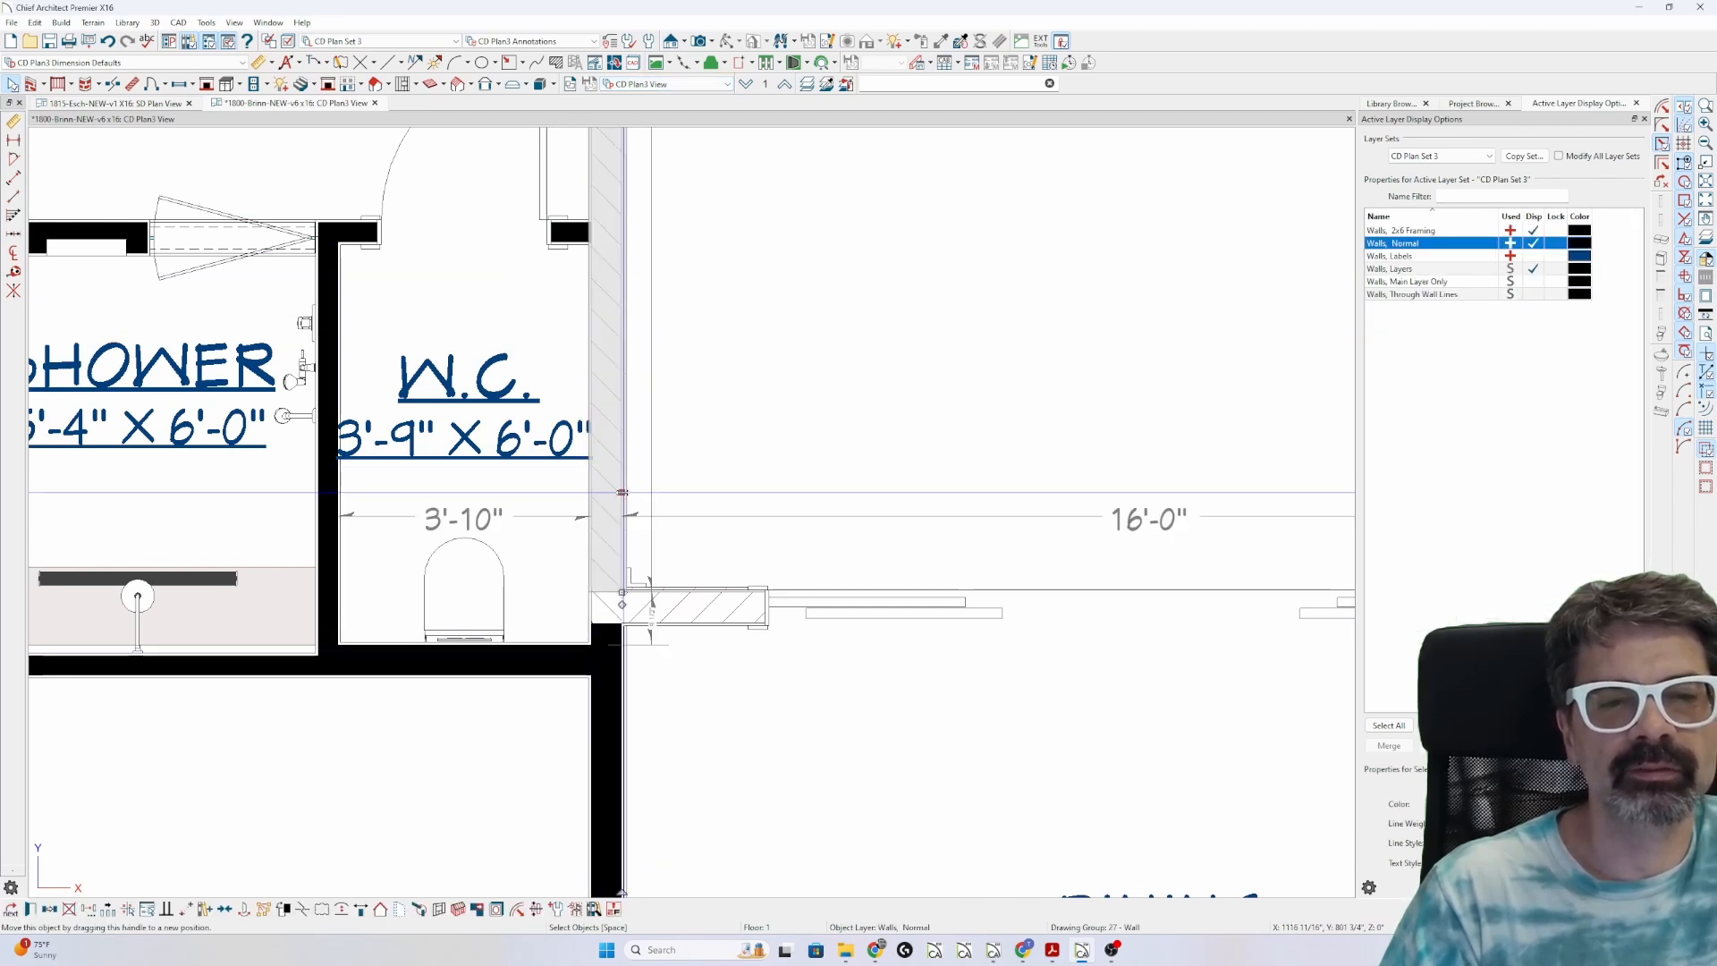
{"action": "left_click", "coordinate": [706, 85]}
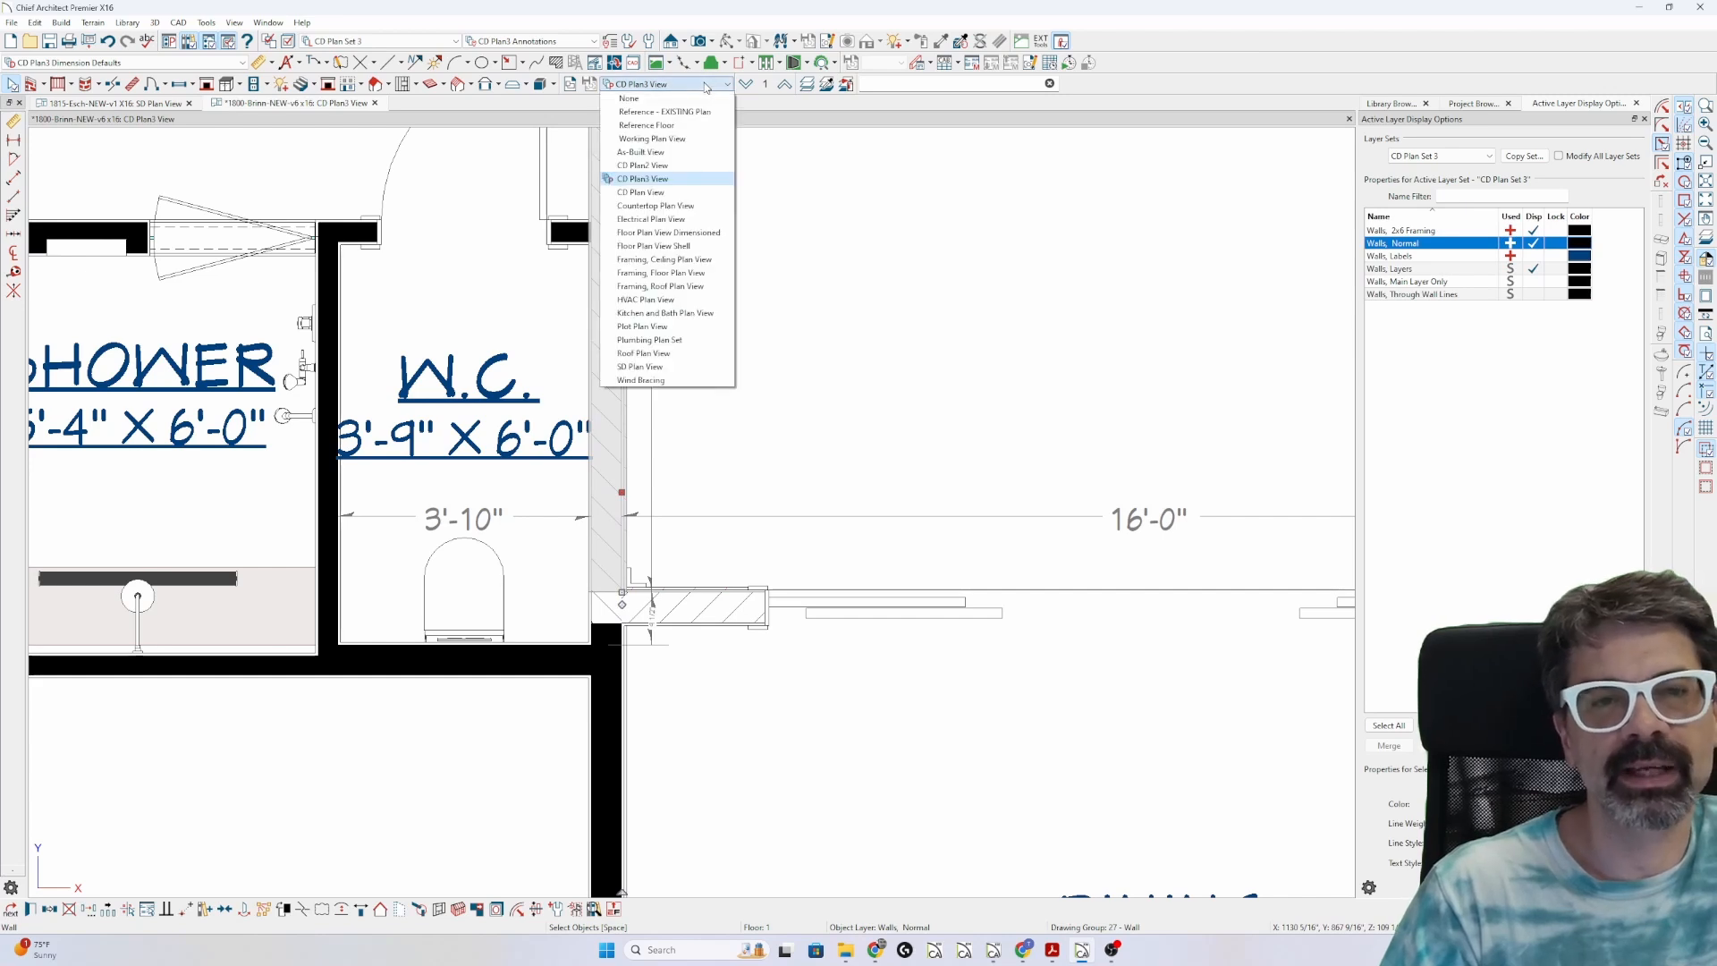
{"action": "left_click", "coordinate": [614, 511]}
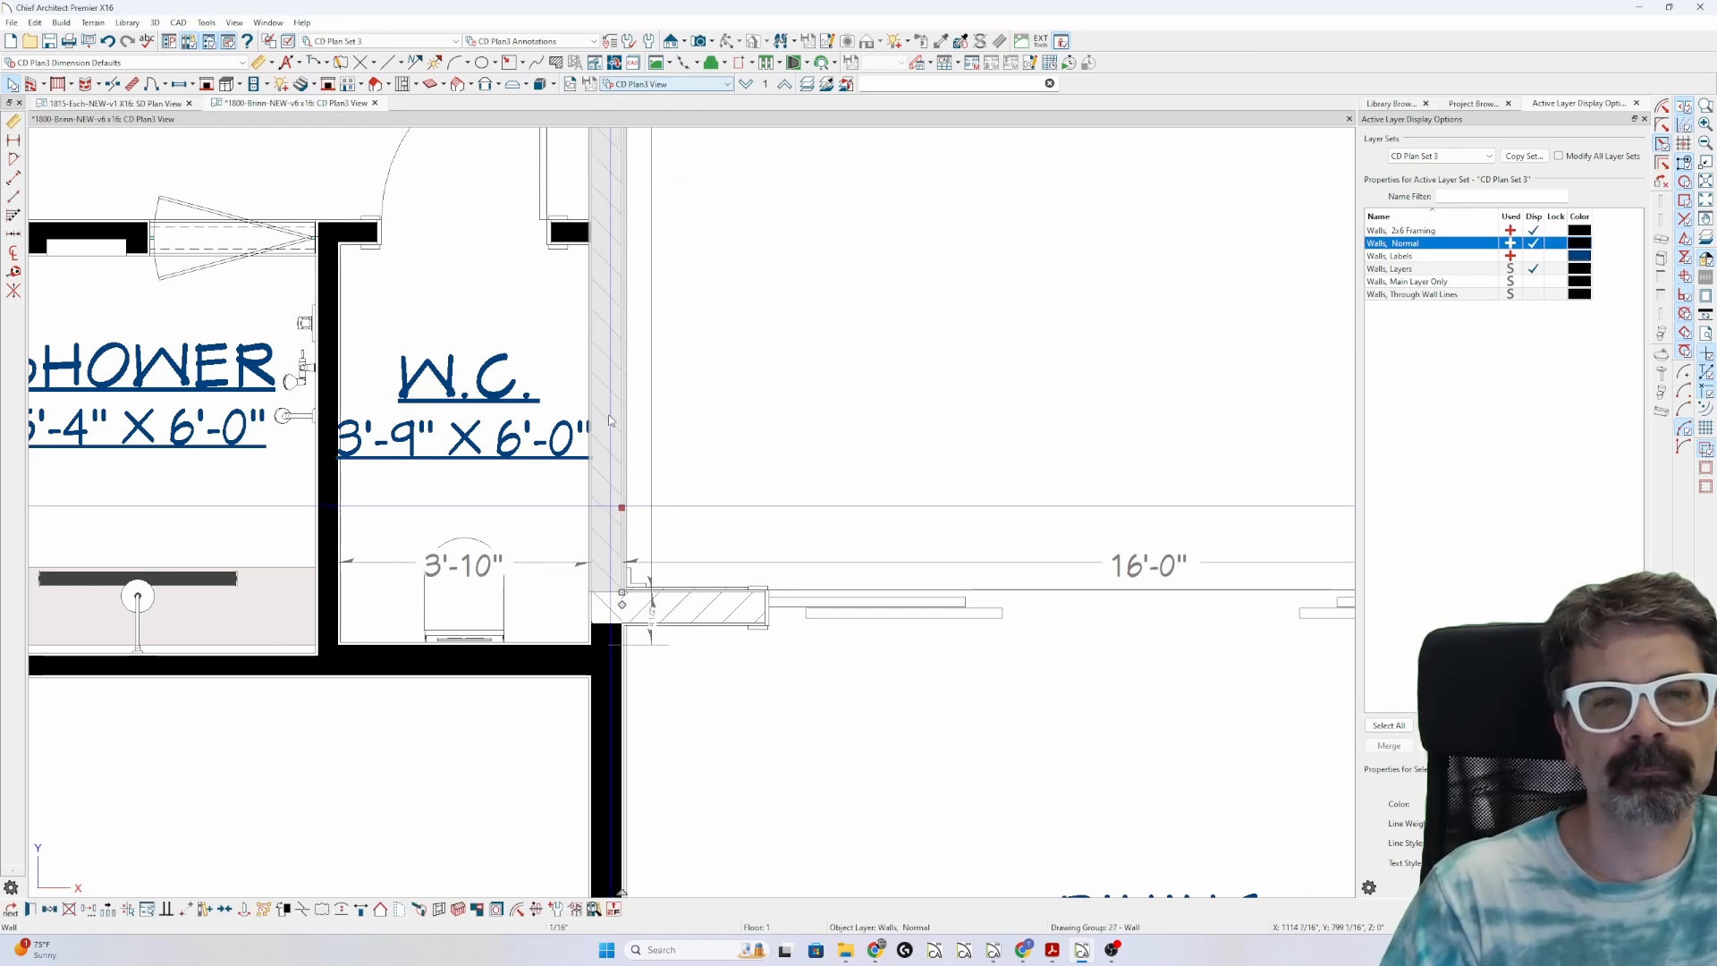
- Through the exterior wall beside the W.C., set the fill of the Siding-6-NEW Fir Stud main layer to Solid
{"action": "double_click", "coordinate": [610, 421]}
{"action": "left_click", "coordinate": [564, 228]}
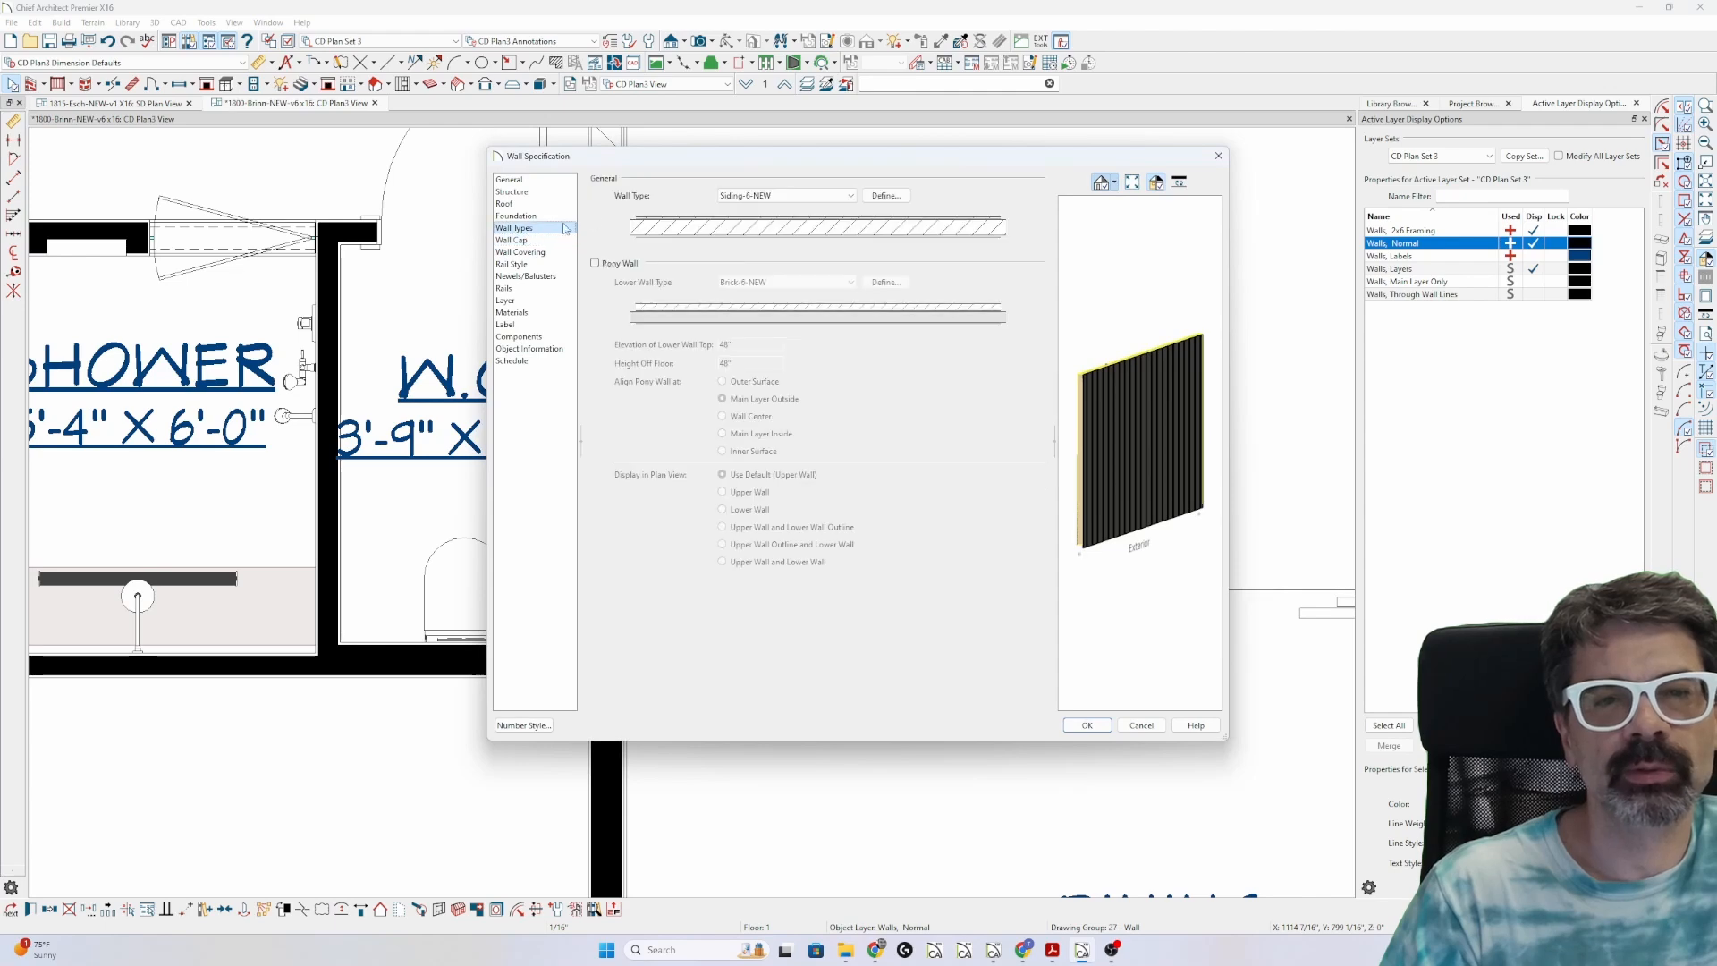
{"action": "left_click", "coordinate": [886, 197]}
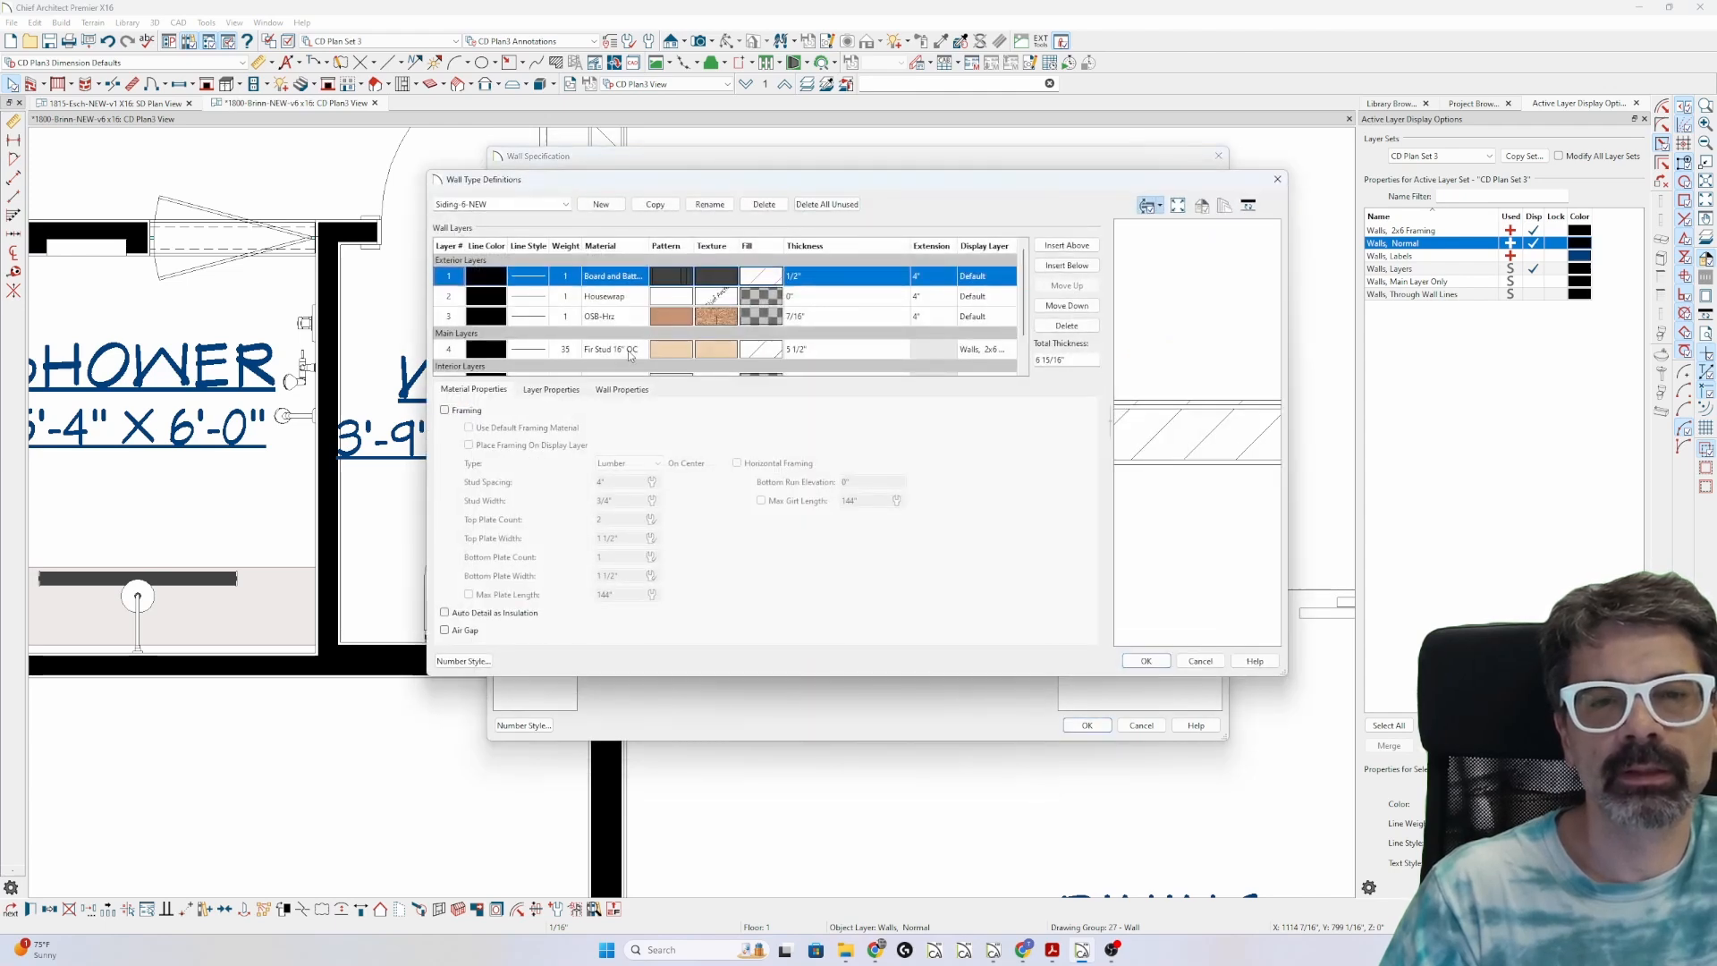
{"action": "left_click", "coordinate": [630, 351]}
{"action": "left_click", "coordinate": [767, 349]}
{"action": "left_click", "coordinate": [801, 197]}
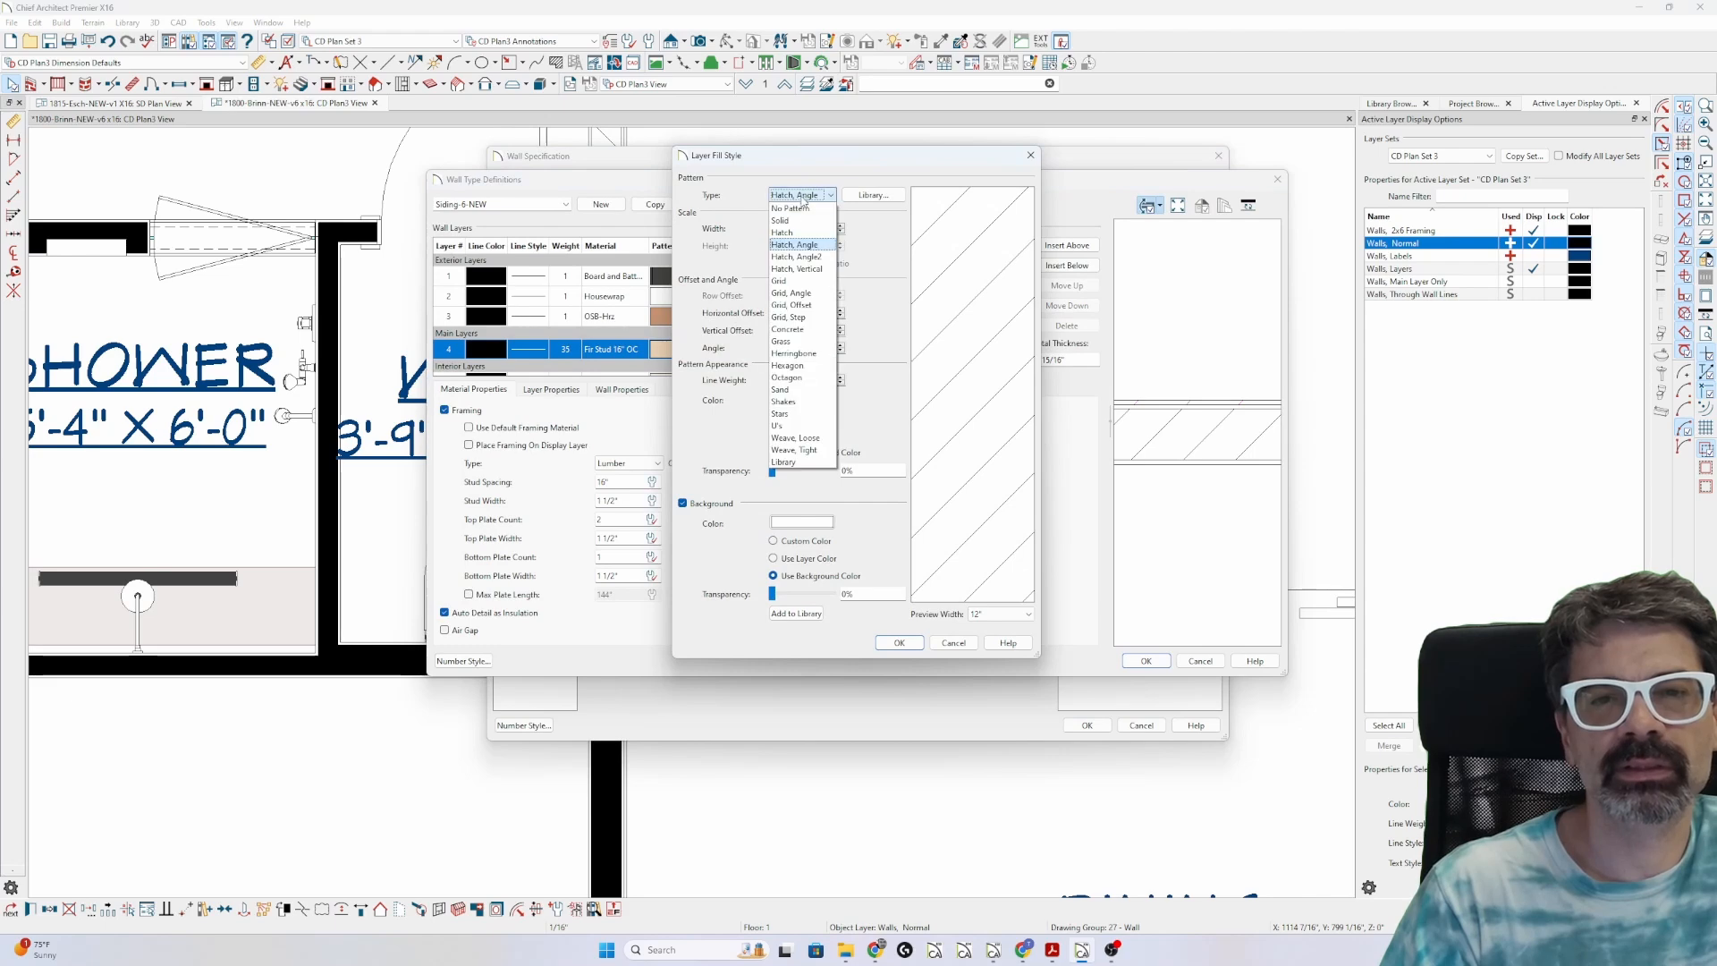
{"action": "left_click", "coordinate": [802, 224]}
{"action": "left_click", "coordinate": [900, 643]}
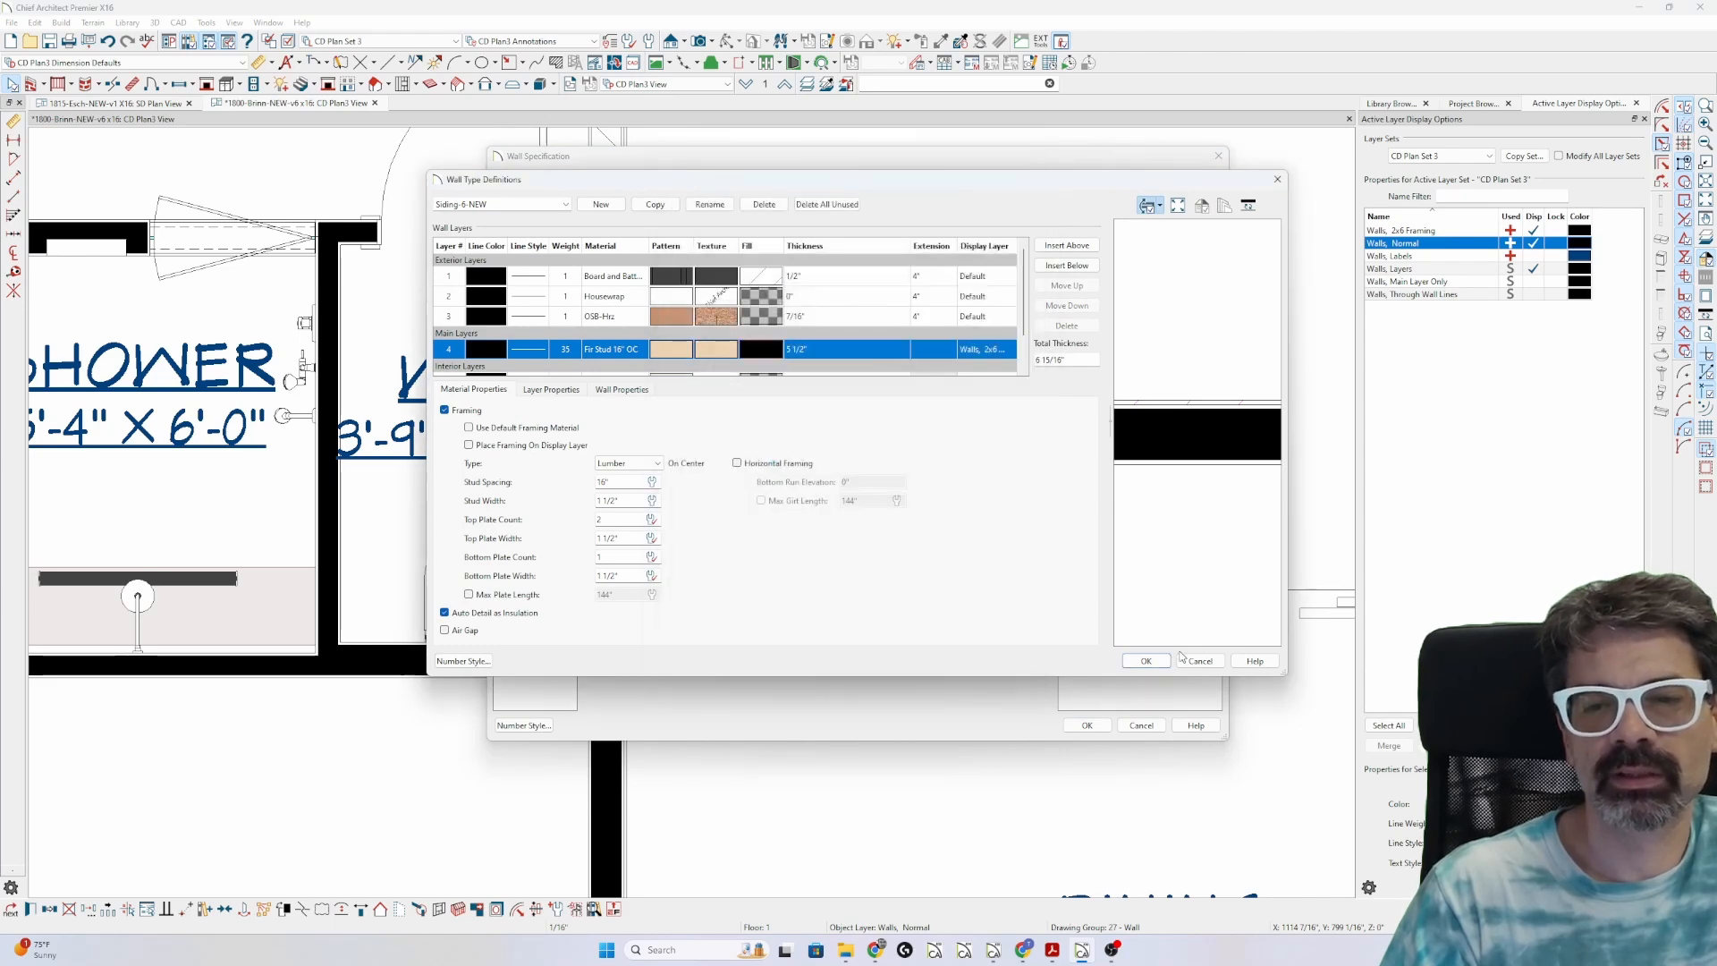
{"action": "left_click", "coordinate": [1146, 661]}
{"action": "left_click", "coordinate": [1087, 725]}
- Switch to Working Plan View, set the Walls, 2x6 Framing layer color to yellow and review the walls across the whole floor plan
{"action": "left_click", "coordinate": [662, 84]}
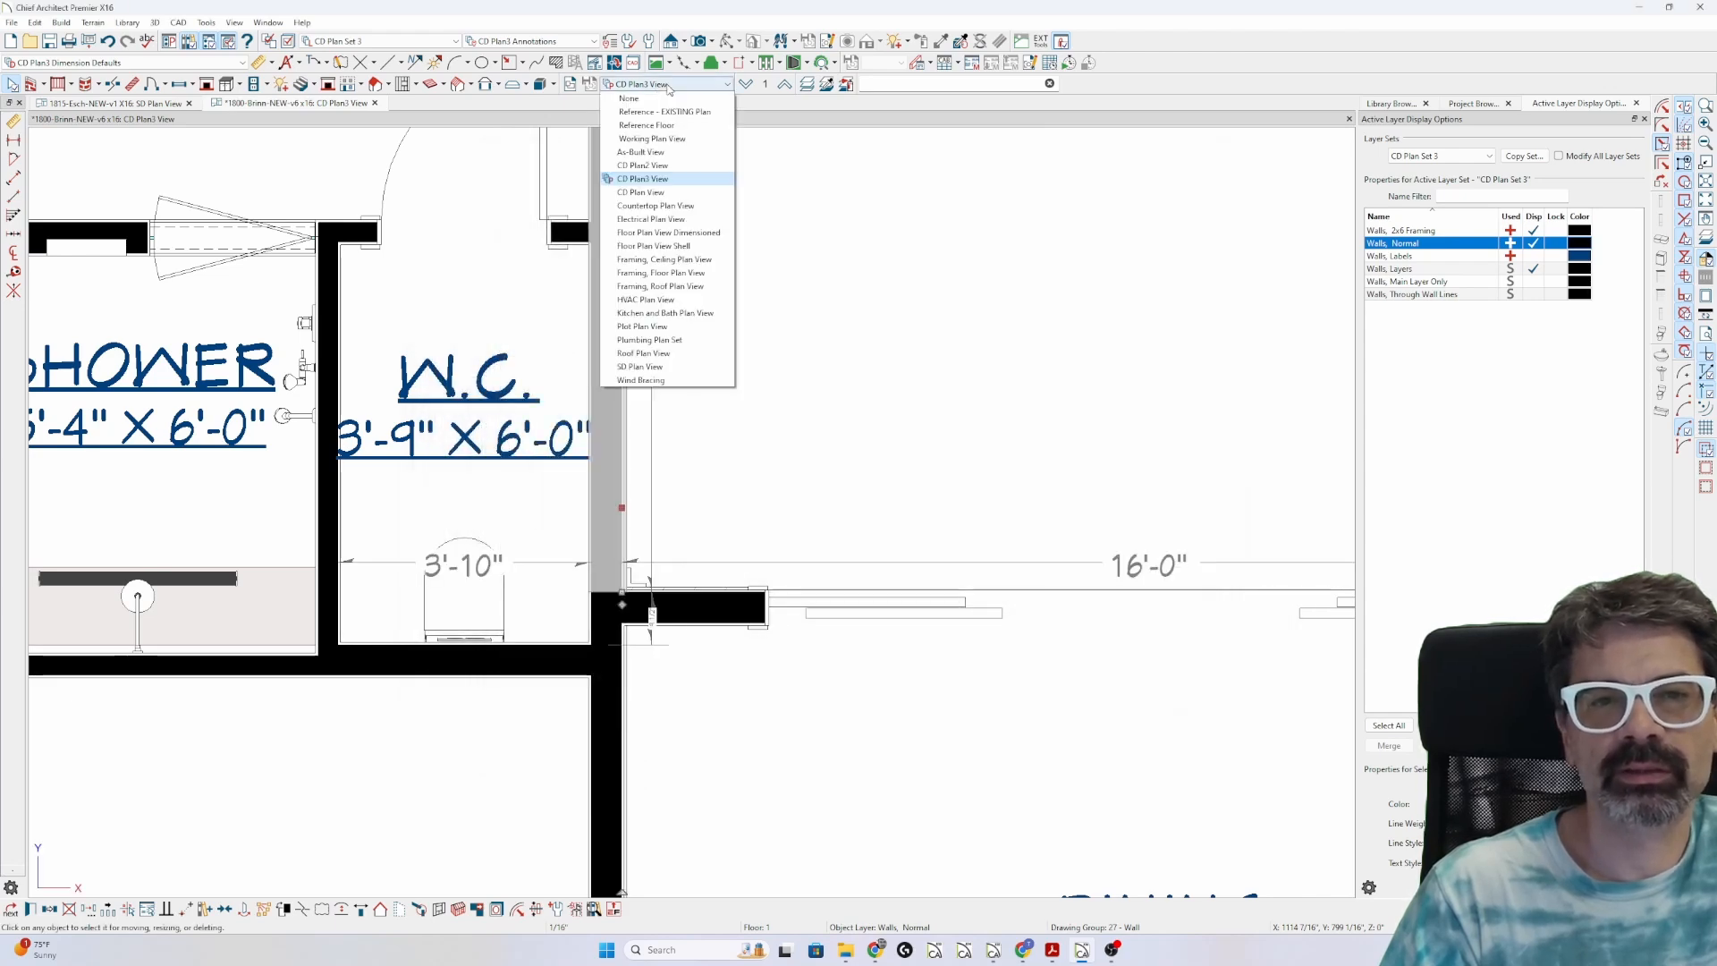
{"action": "left_click", "coordinate": [676, 241]}
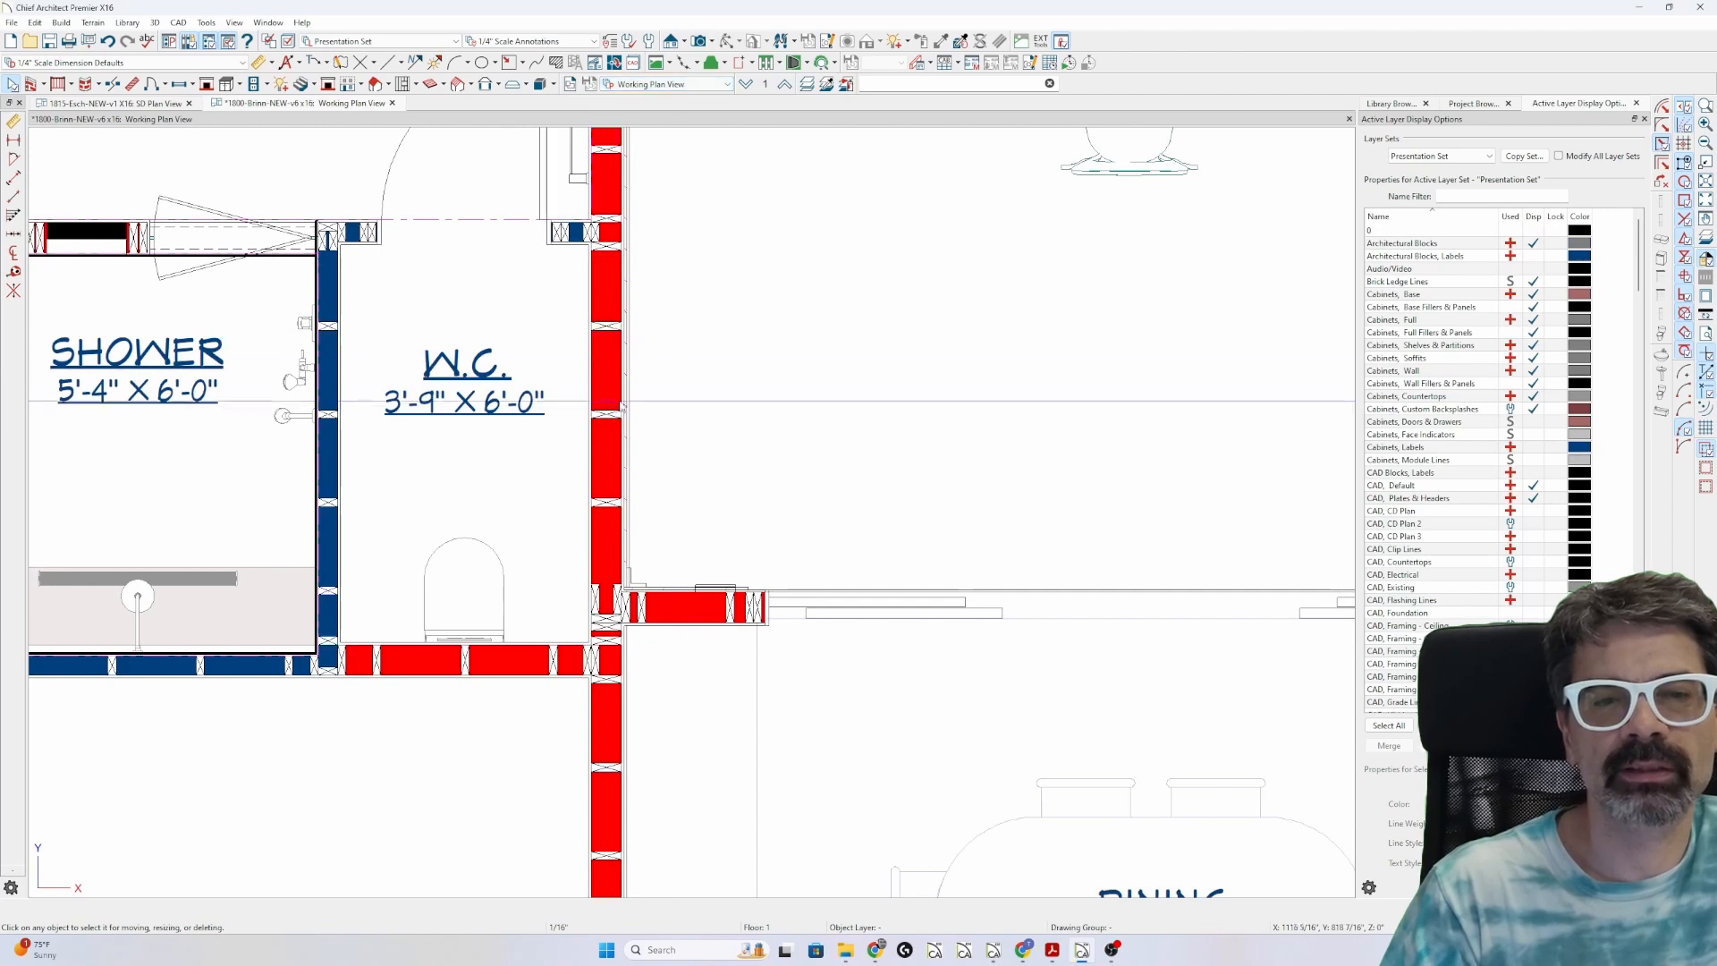
{"action": "left_click", "coordinate": [608, 375]}
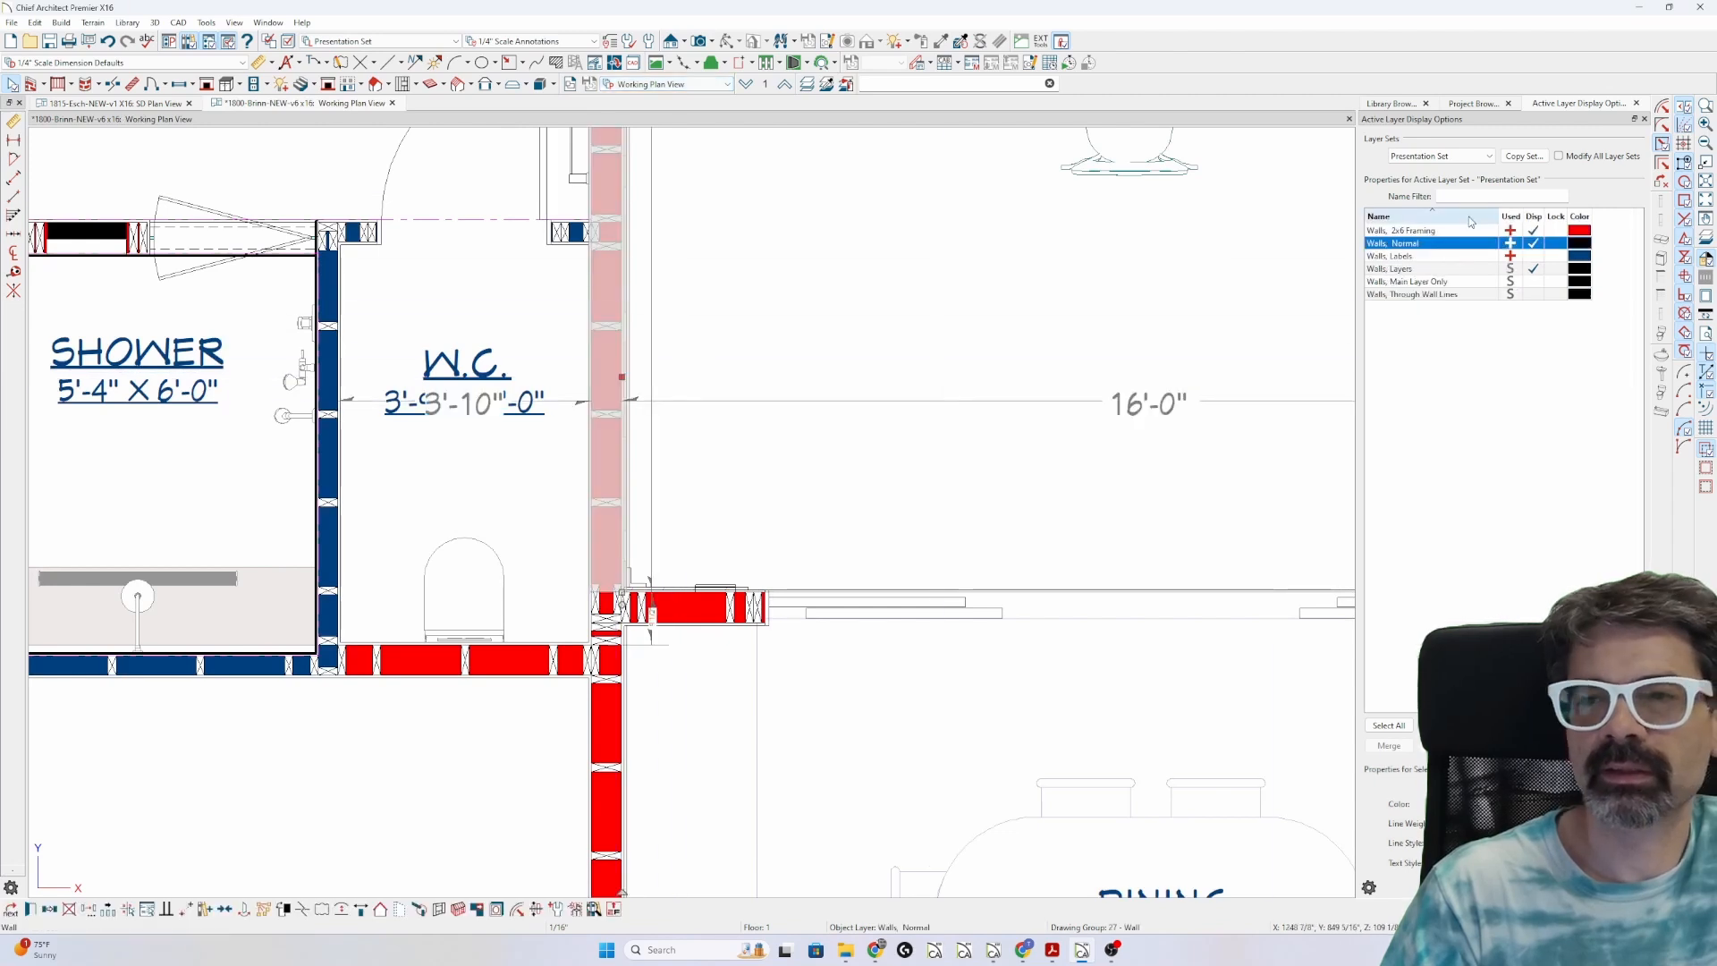
{"action": "left_click", "coordinate": [1580, 232]}
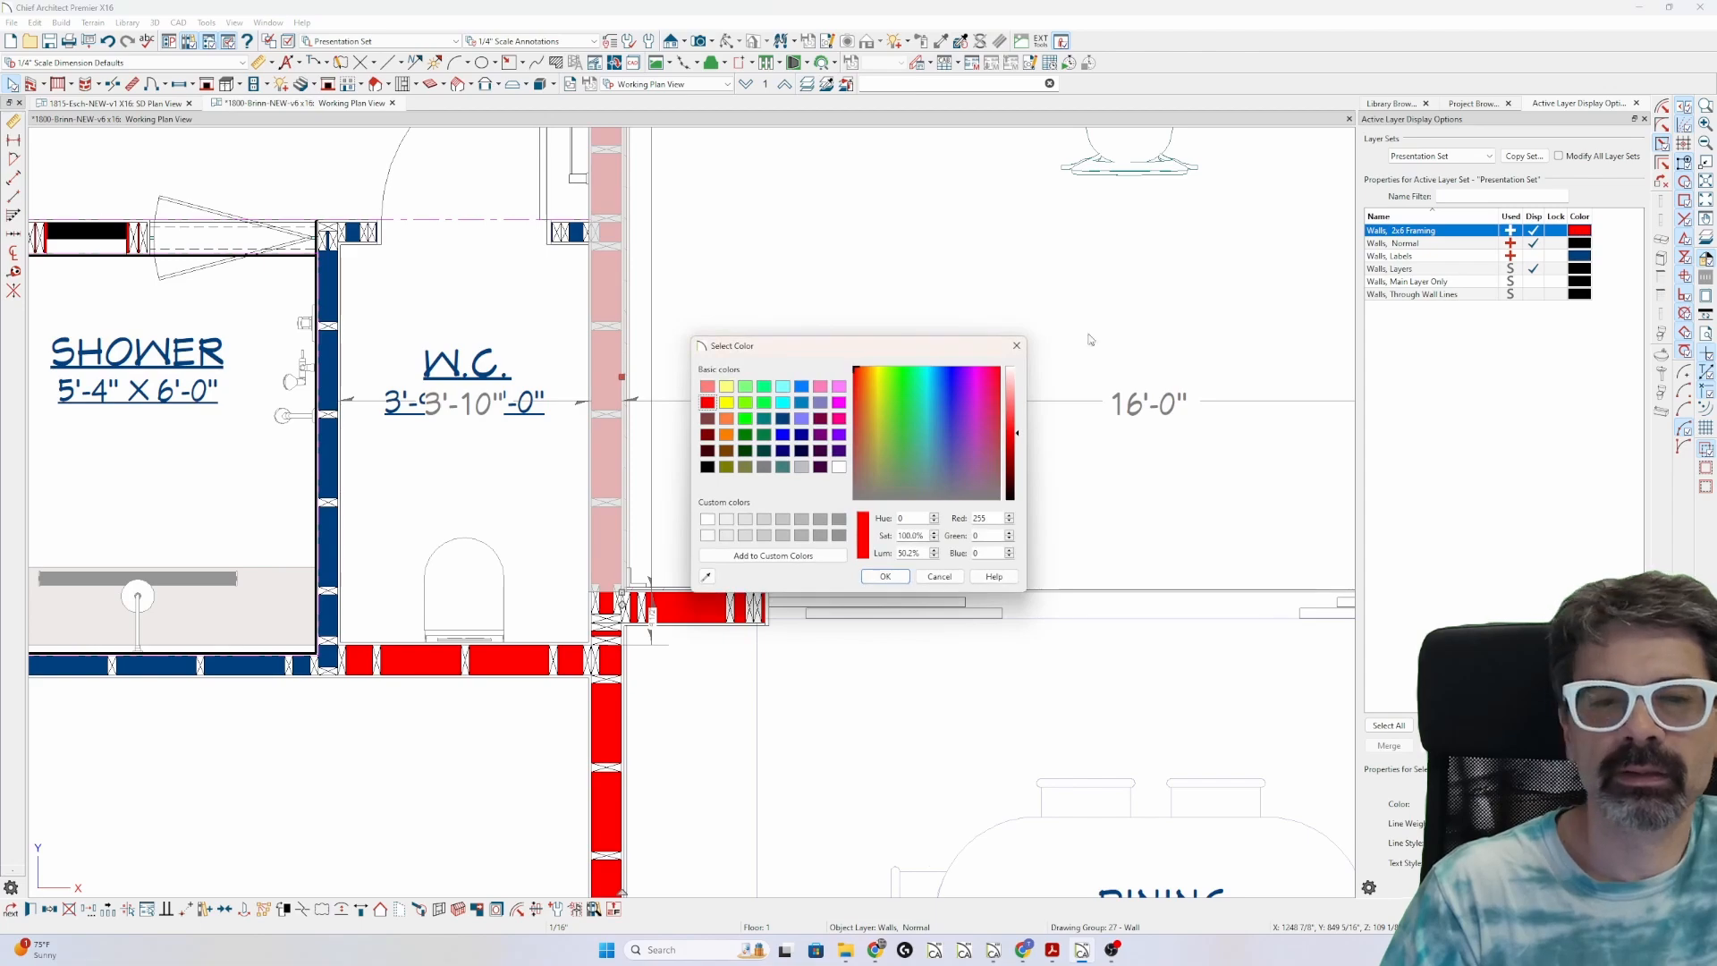
{"action": "left_click", "coordinate": [726, 402]}
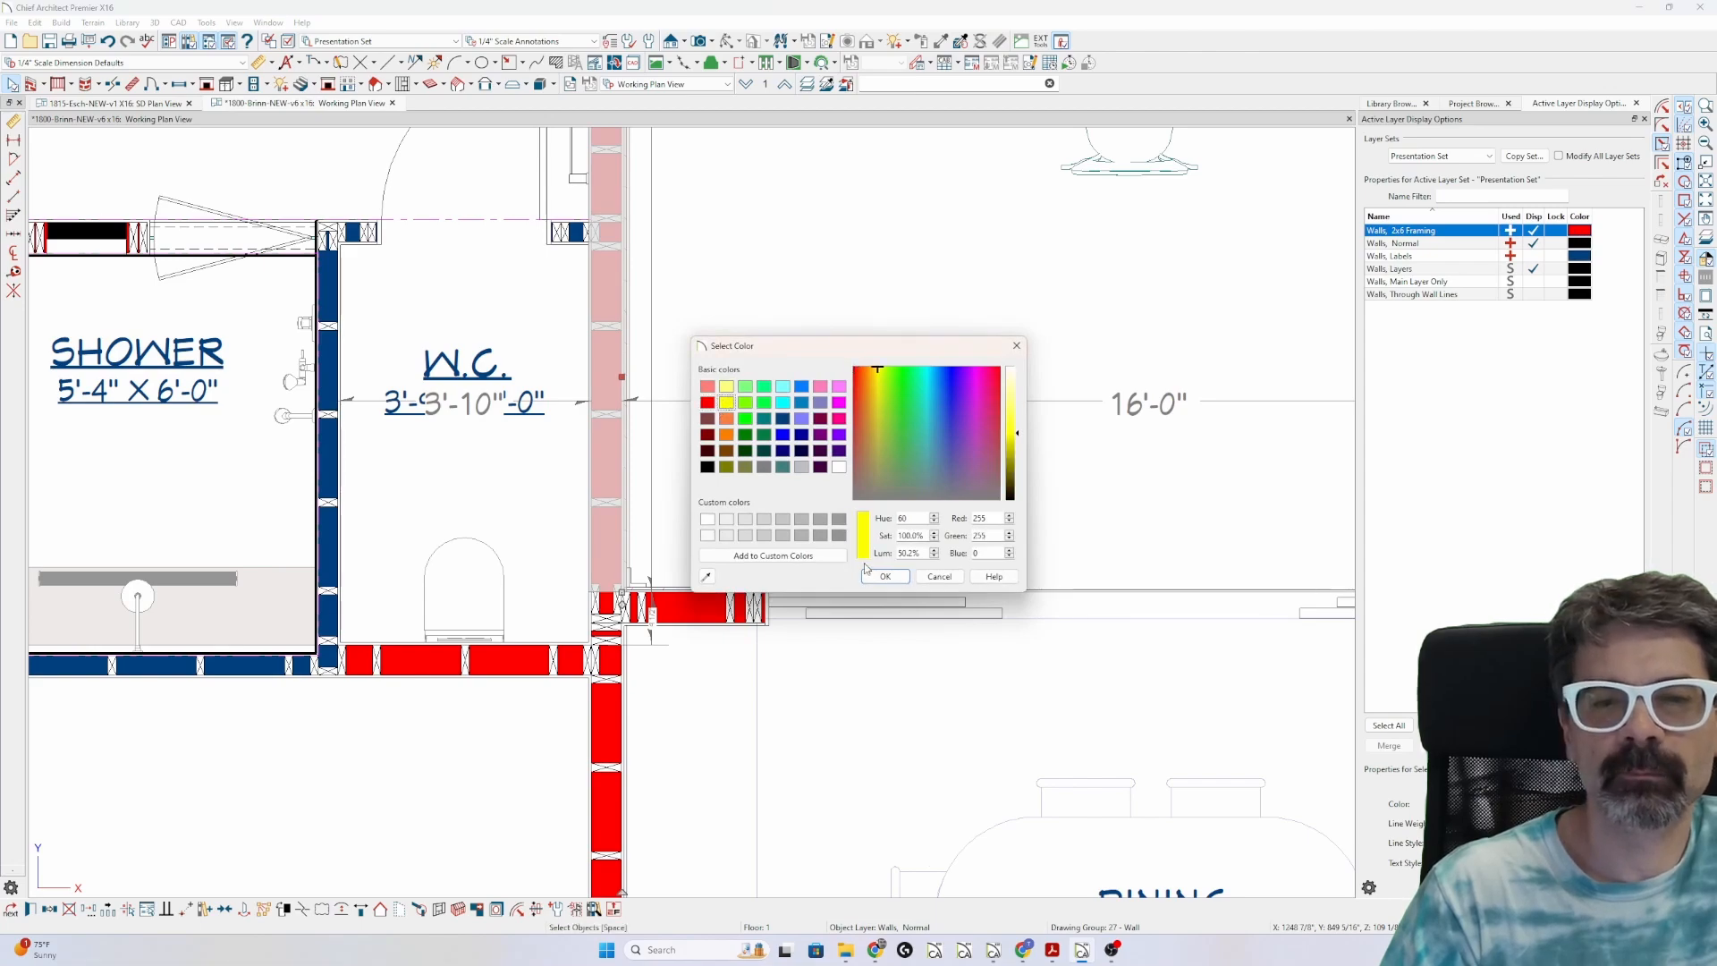
{"action": "left_click", "coordinate": [885, 576]}
{"action": "left_click", "coordinate": [817, 456]}
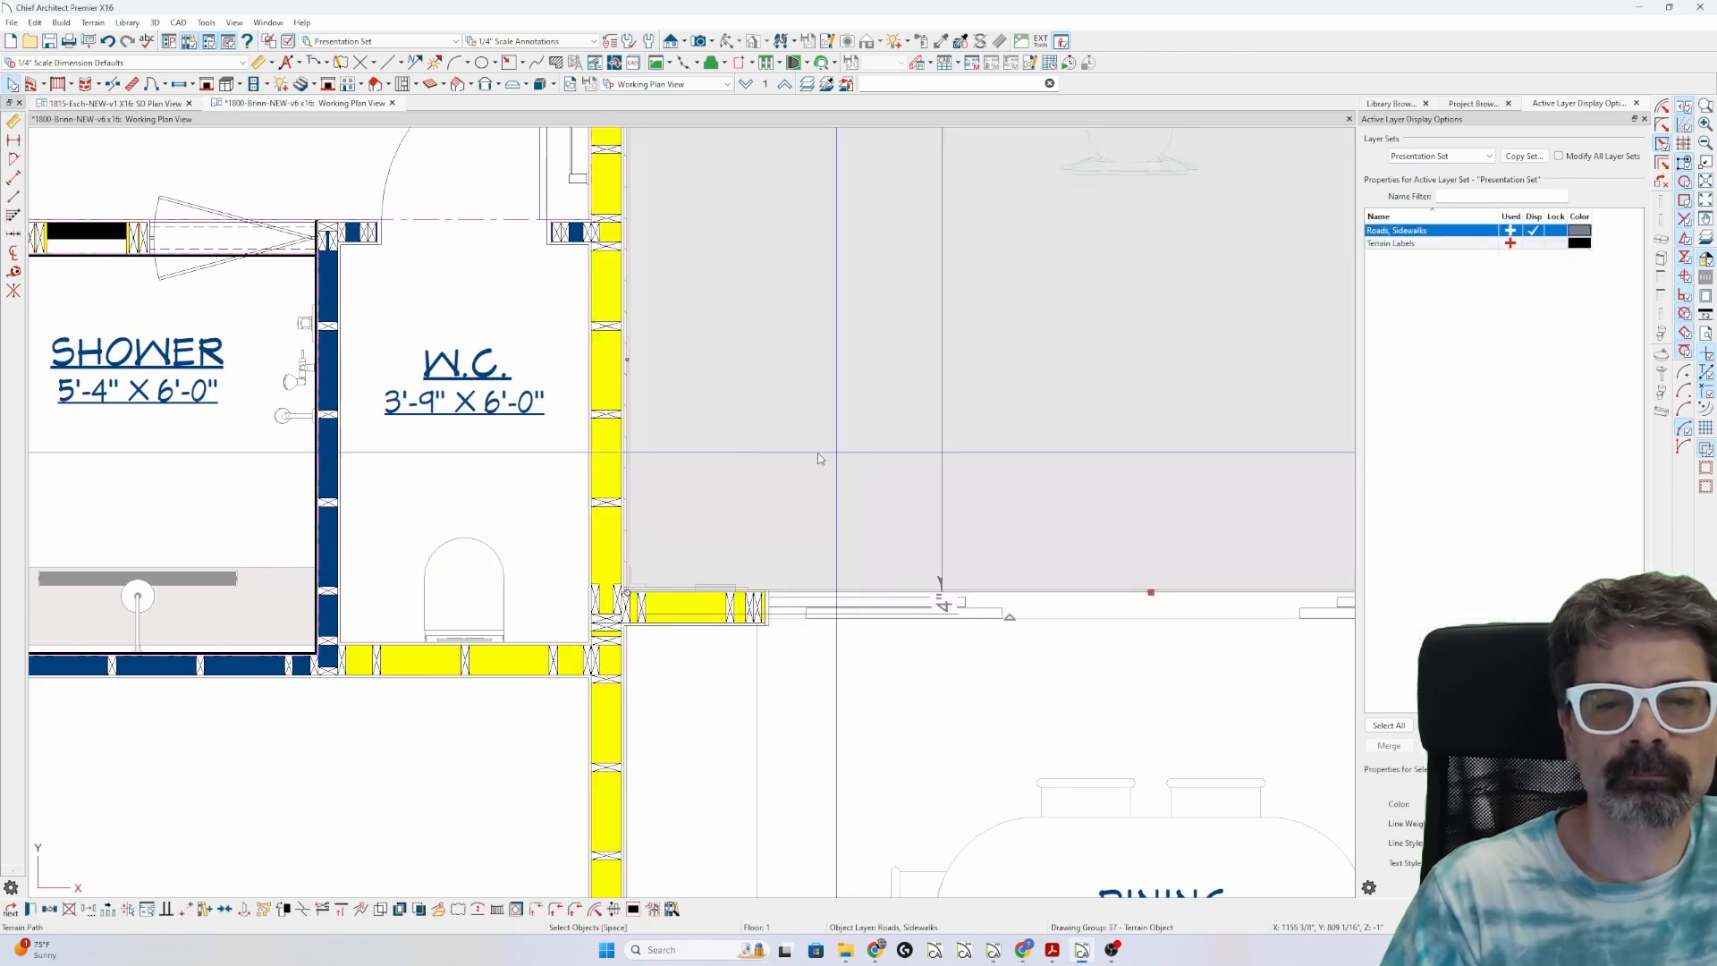
{"action": "scroll", "coordinate": [739, 453], "scroll_direction": "down", "scroll_amount": 8}
{"action": "left_click", "coordinate": [373, 423]}
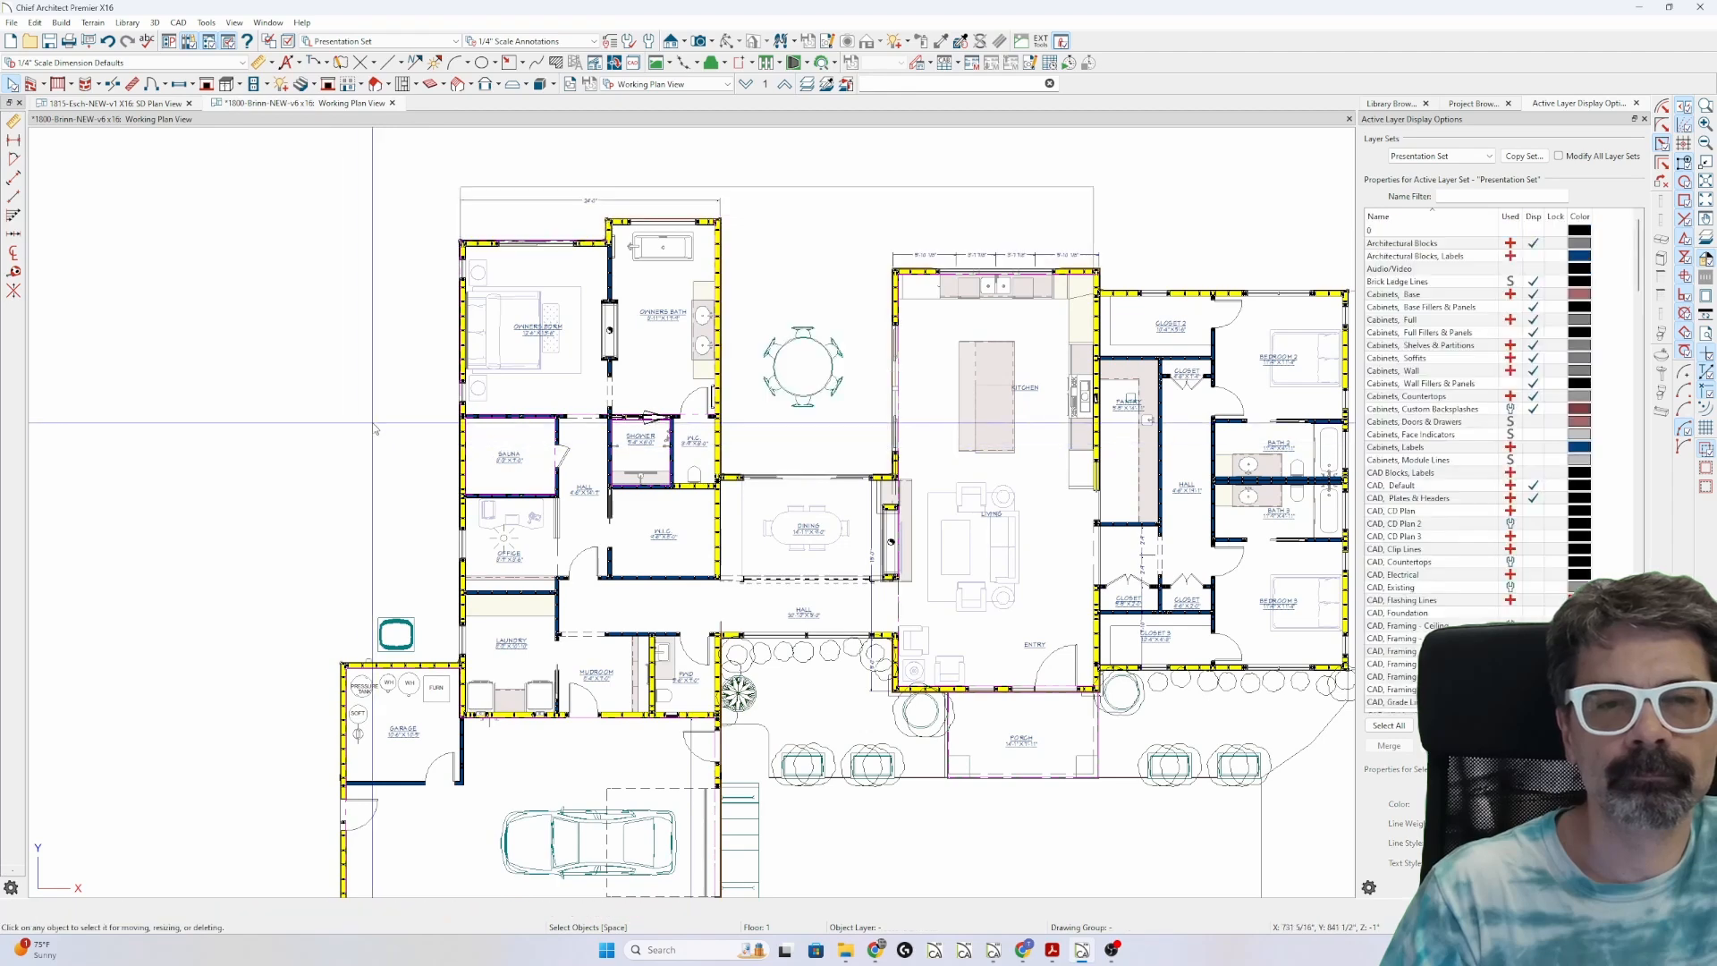
{"action": "scroll", "coordinate": [680, 528], "scroll_direction": "down", "scroll_amount": 3}
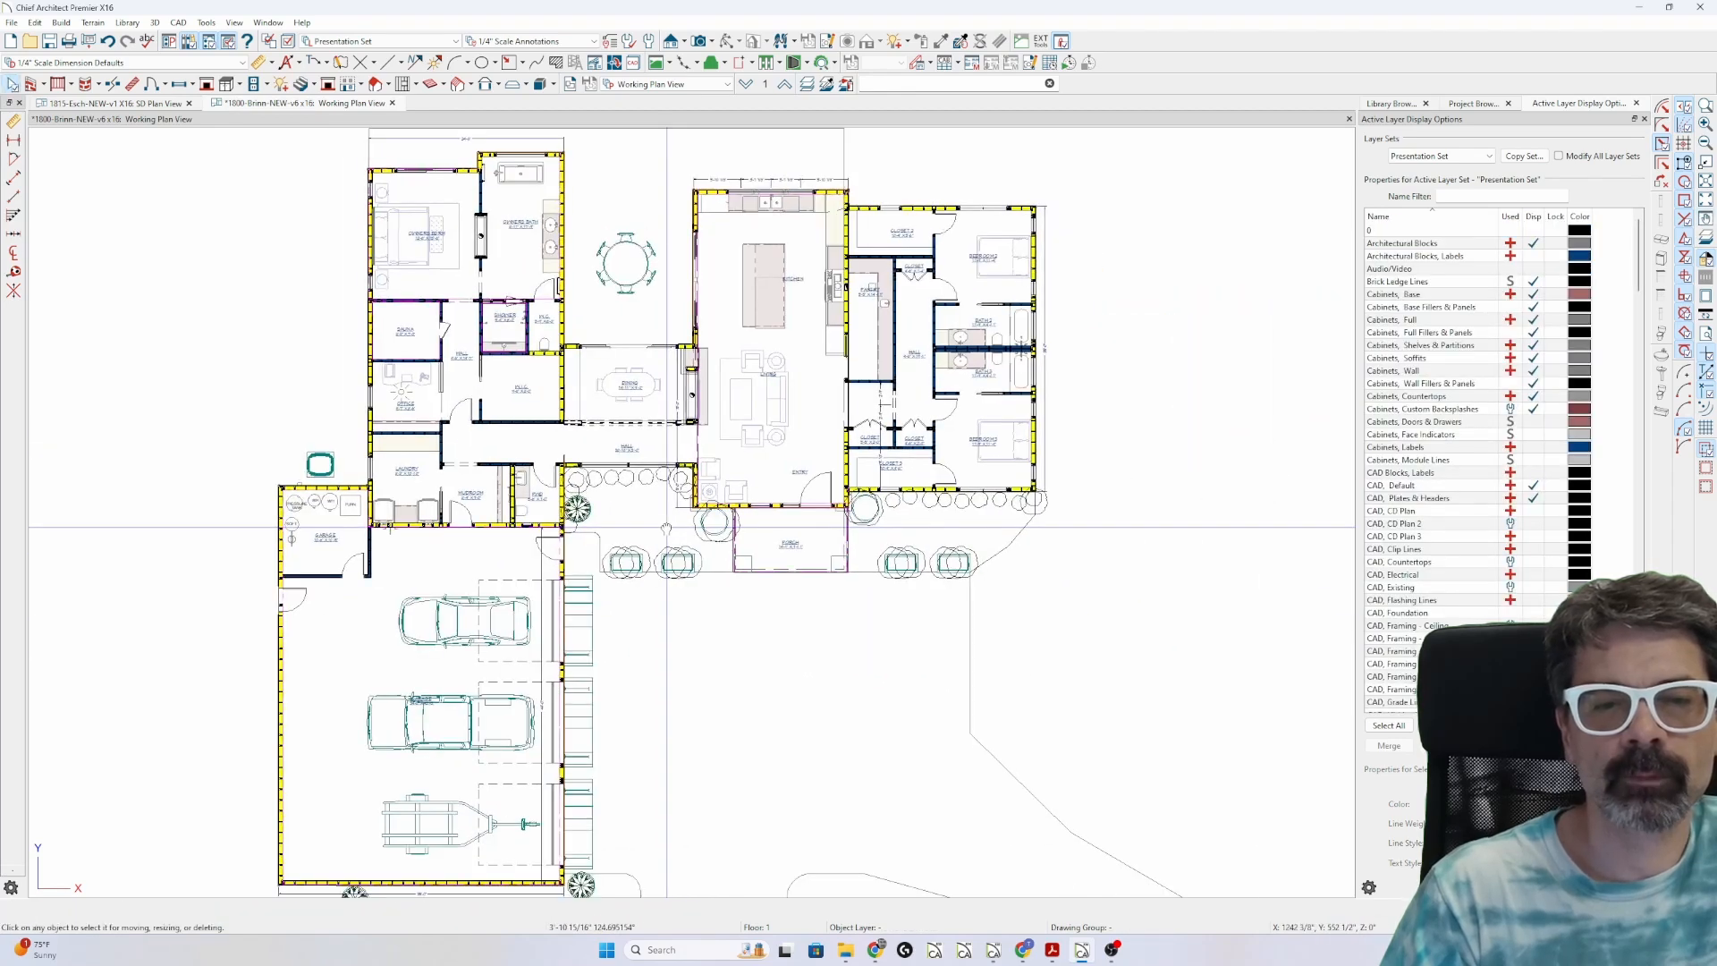